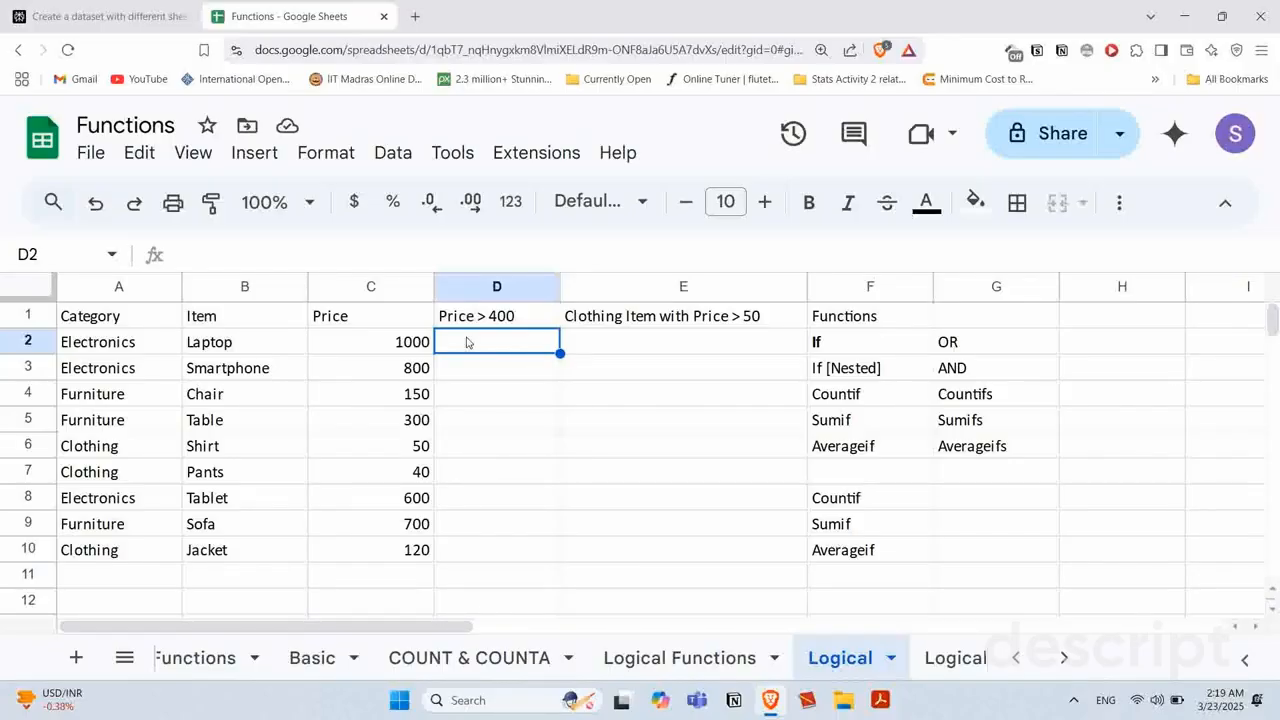
{"action": "left_click", "coordinate": [481, 313]}
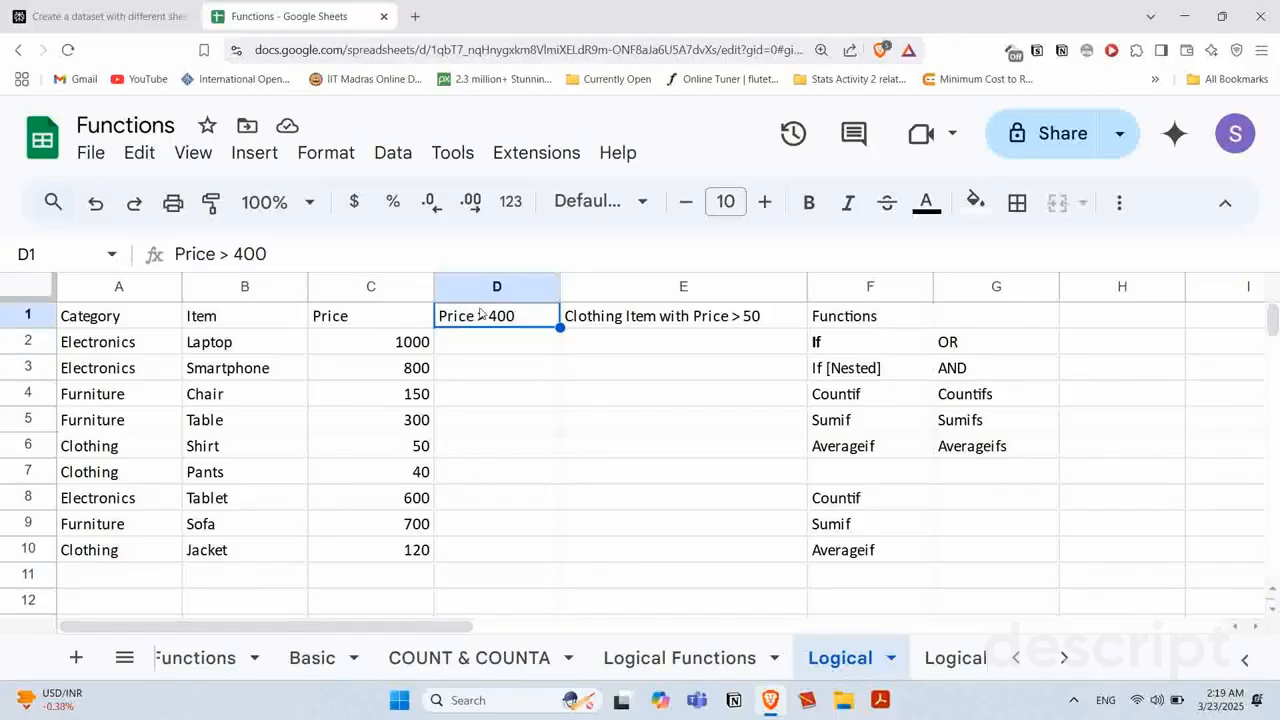
{"action": "left_click", "coordinate": [480, 346]}
{"action": "mouse_move", "coordinate": [486, 346]}
{"action": "left_mouse_down"}
{"action": "mouse_move", "coordinate": [486, 508]}
{"action": "mouse_move", "coordinate": [492, 321]}
{"action": "mouse_move", "coordinate": [476, 346]}
{"action": "left_mouse_up"}
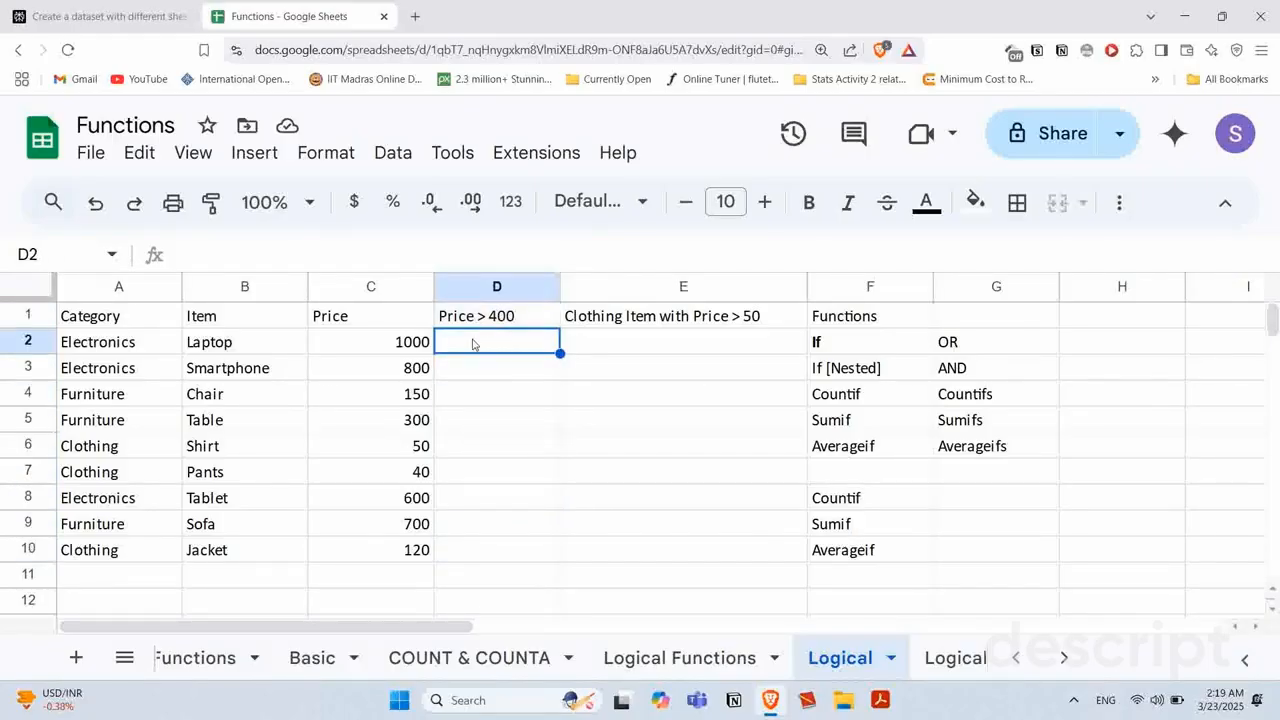
{"action": "left_click", "coordinate": [366, 348]}
{"action": "left_click", "coordinate": [497, 349]}
{"action": "left_click", "coordinate": [402, 340]}
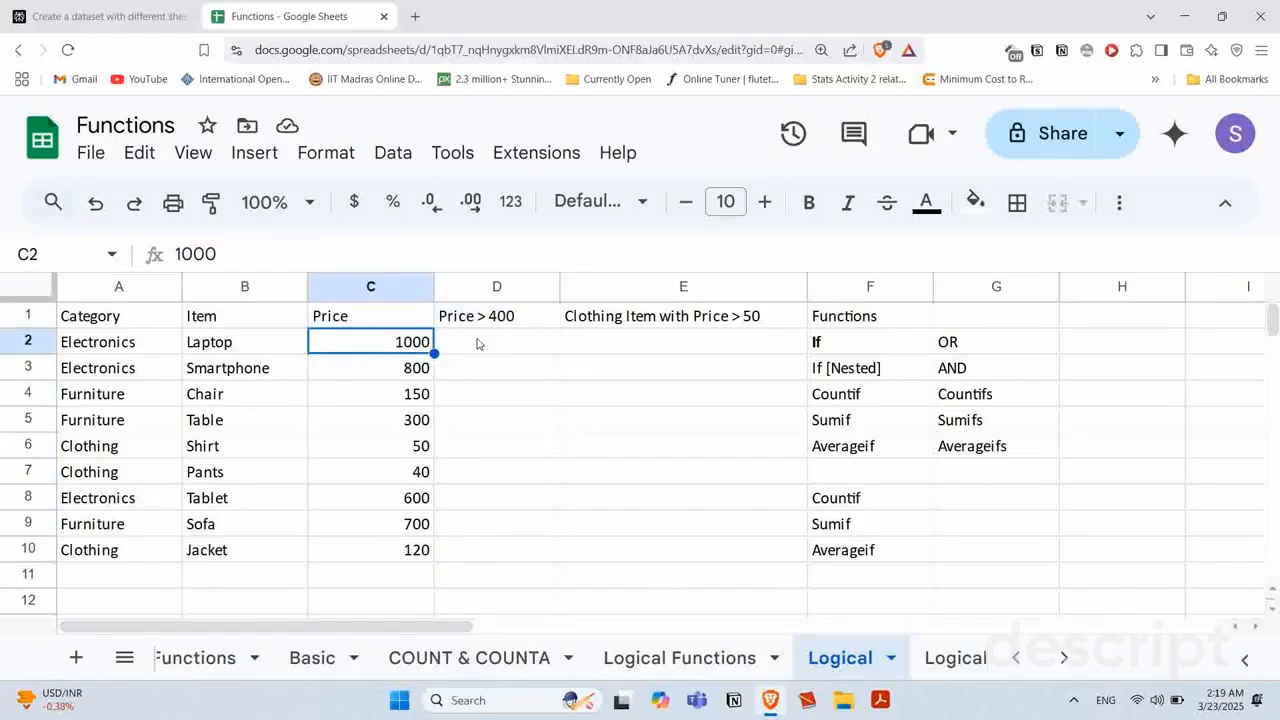
{"action": "left_click", "coordinate": [477, 340]}
{"action": "left_click", "coordinate": [372, 348]}
Step: Enter the formula =if(C2>400, "Yes", "No") in cell D2 to flag prices above 400
{"action": "left_click", "coordinate": [489, 348]}
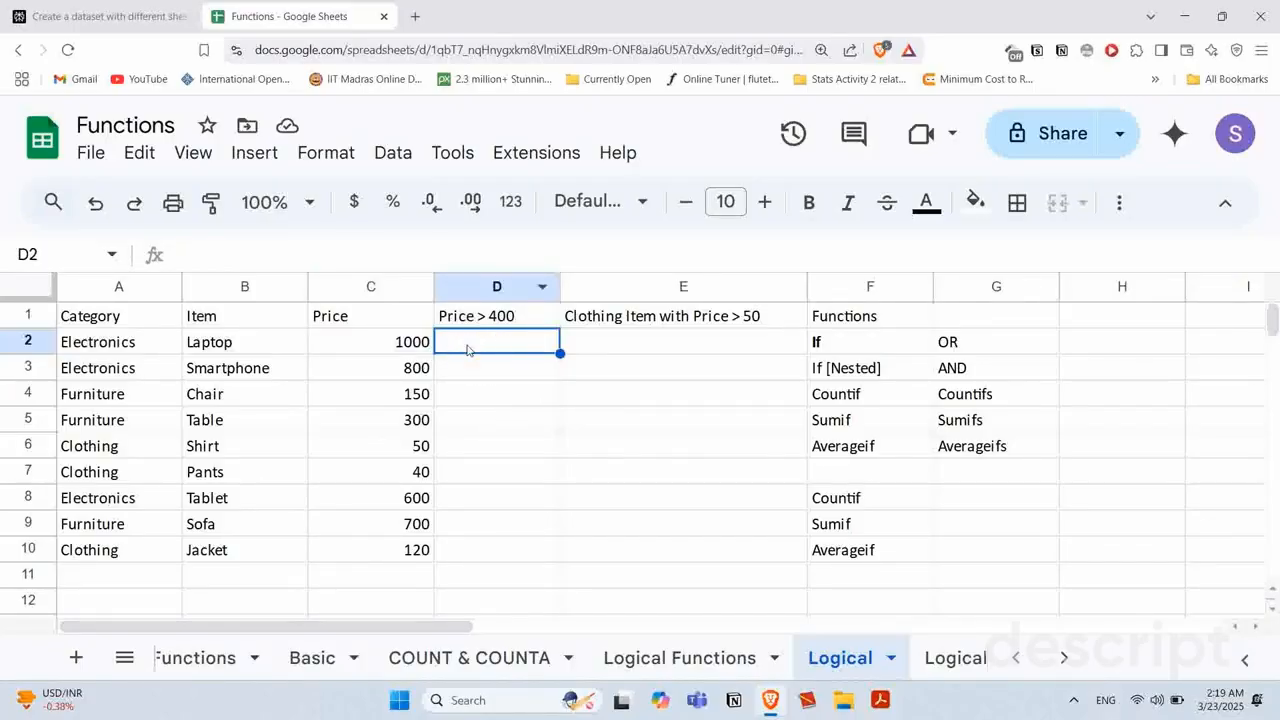
{"action": "type", "text": "="}
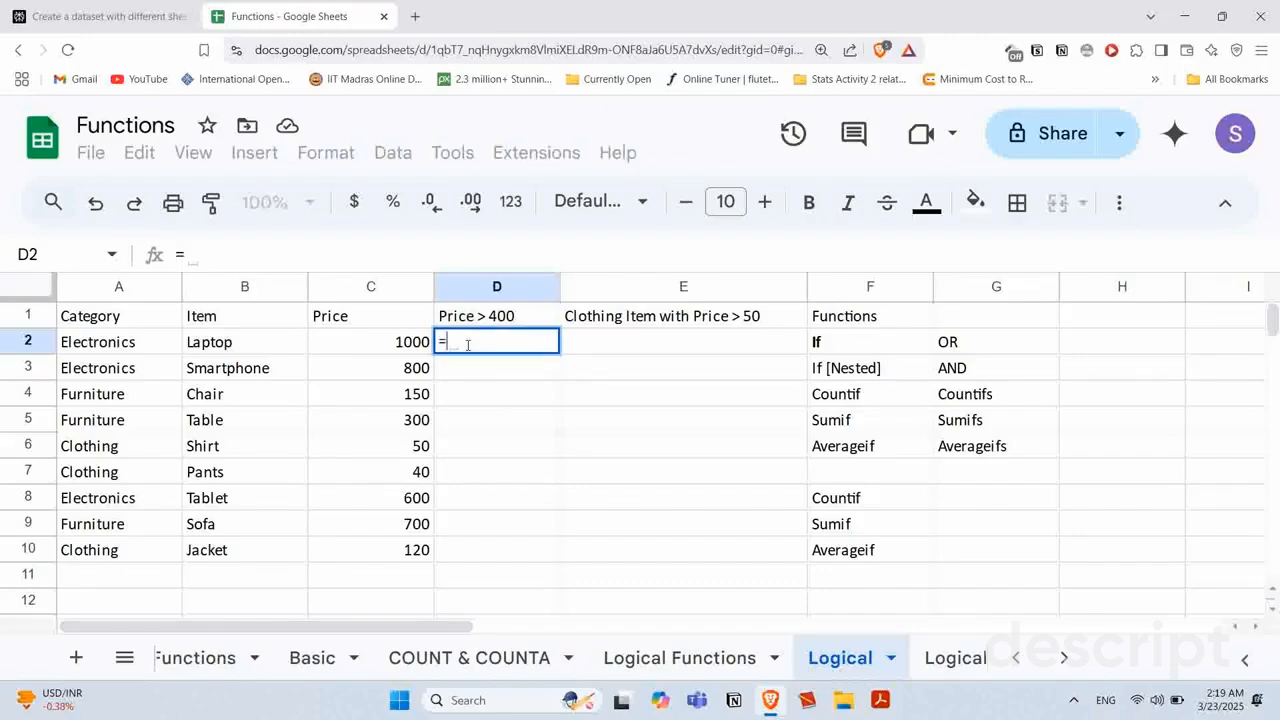
{"action": "type", "text": "if("}
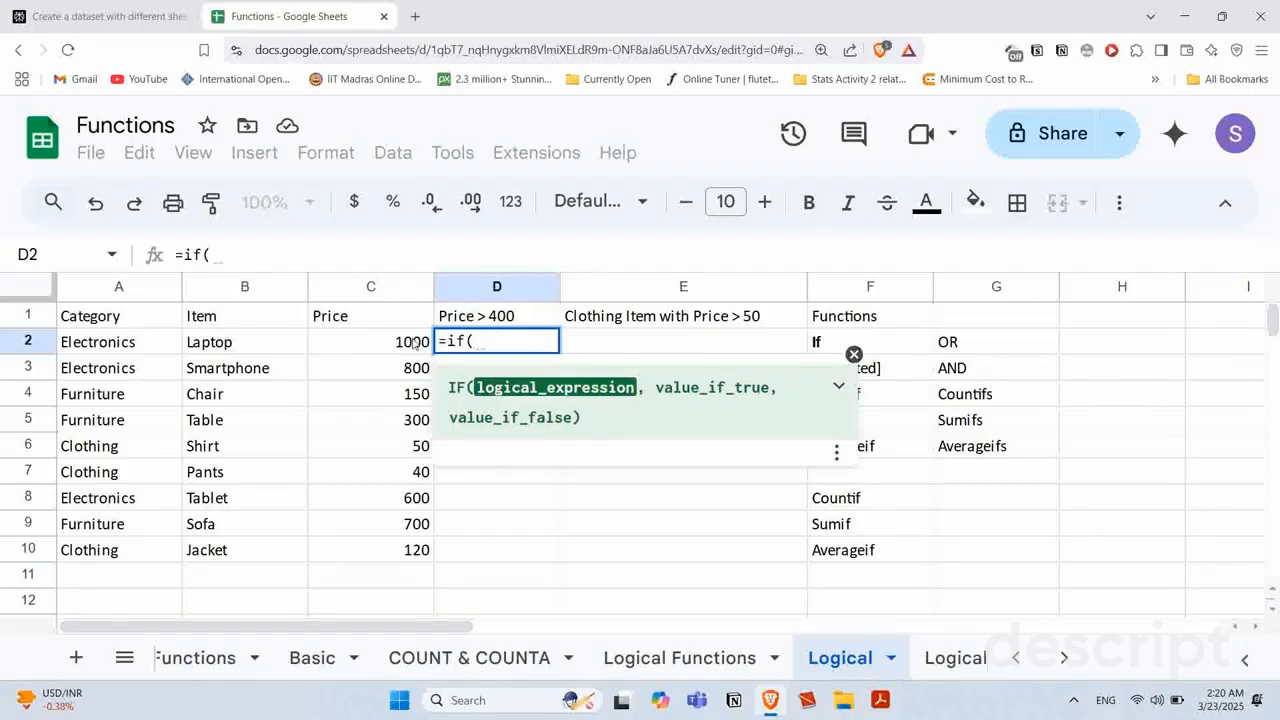
{"action": "left_click", "coordinate": [357, 343]}
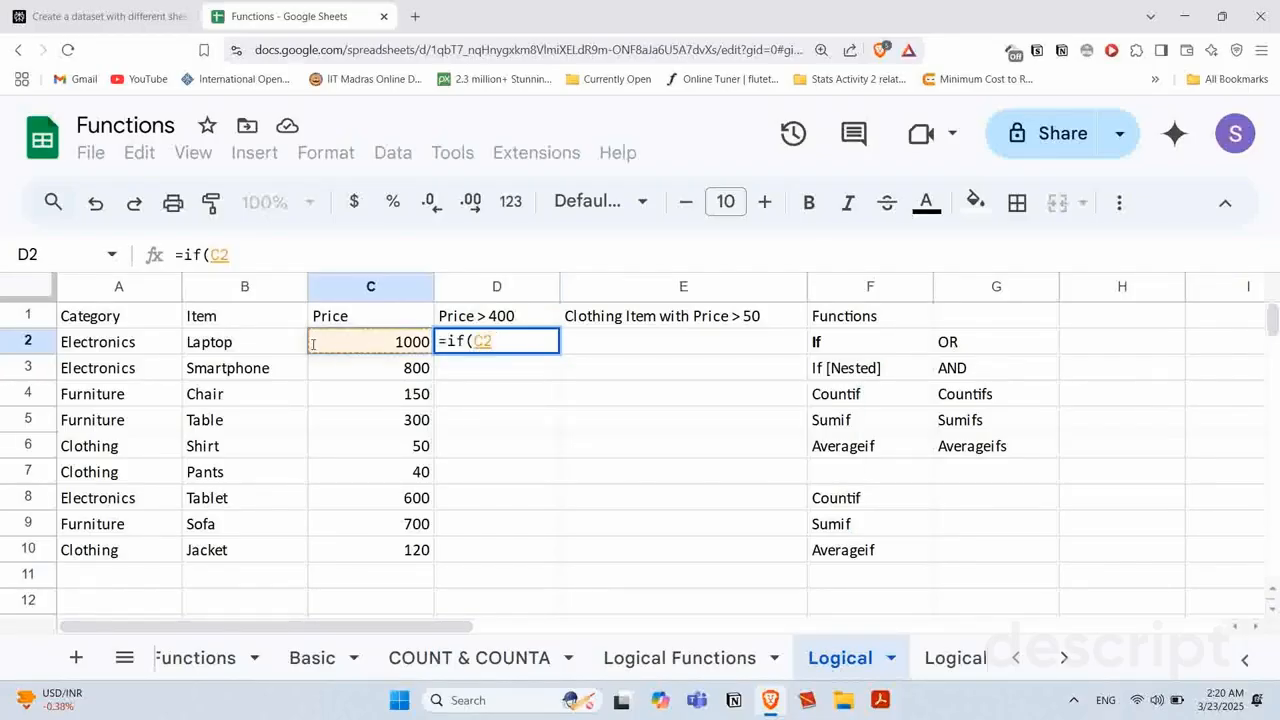
{"action": "type", "text": ">"}
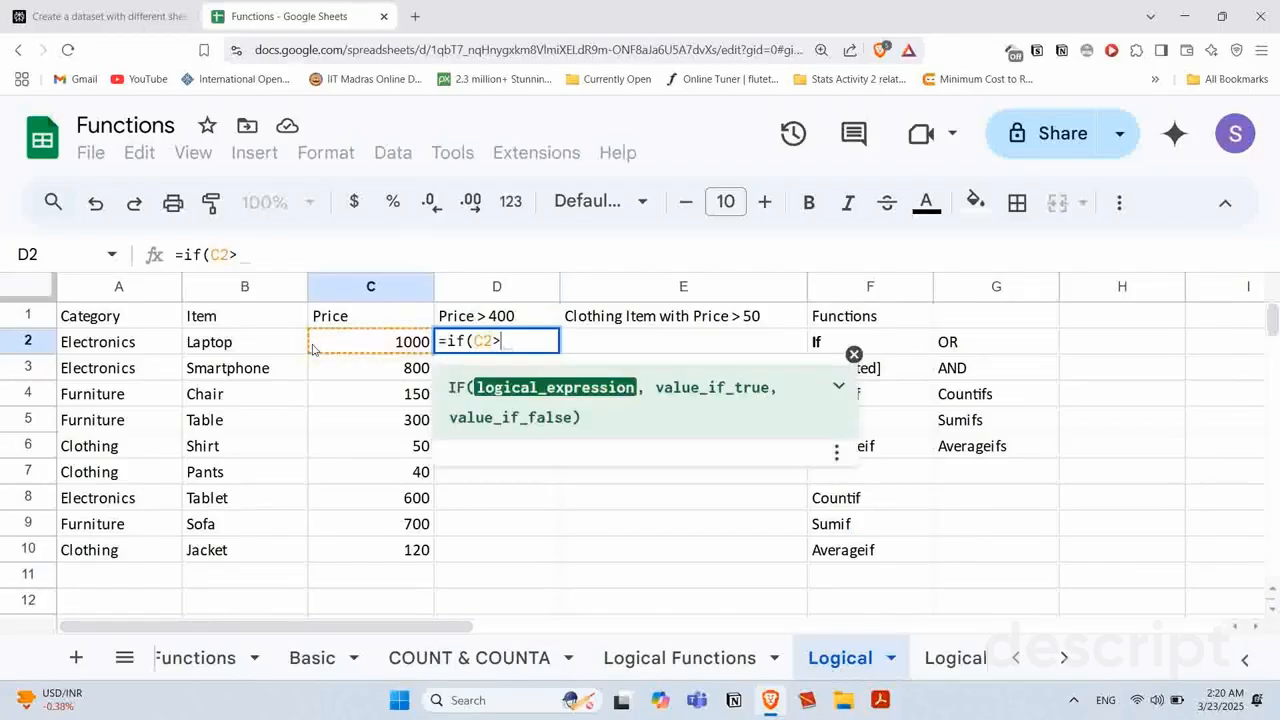
{"action": "type", "text": "400,"}
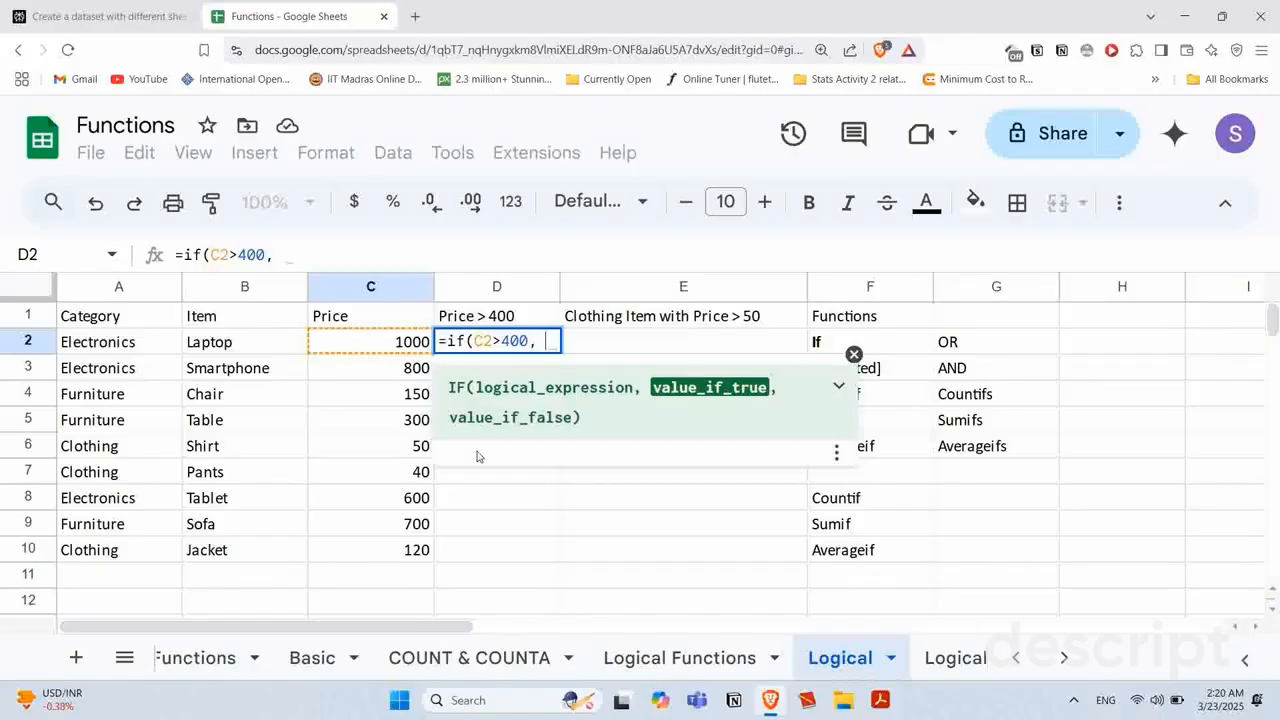
{"action": "type", "text": "\"Yes\""}
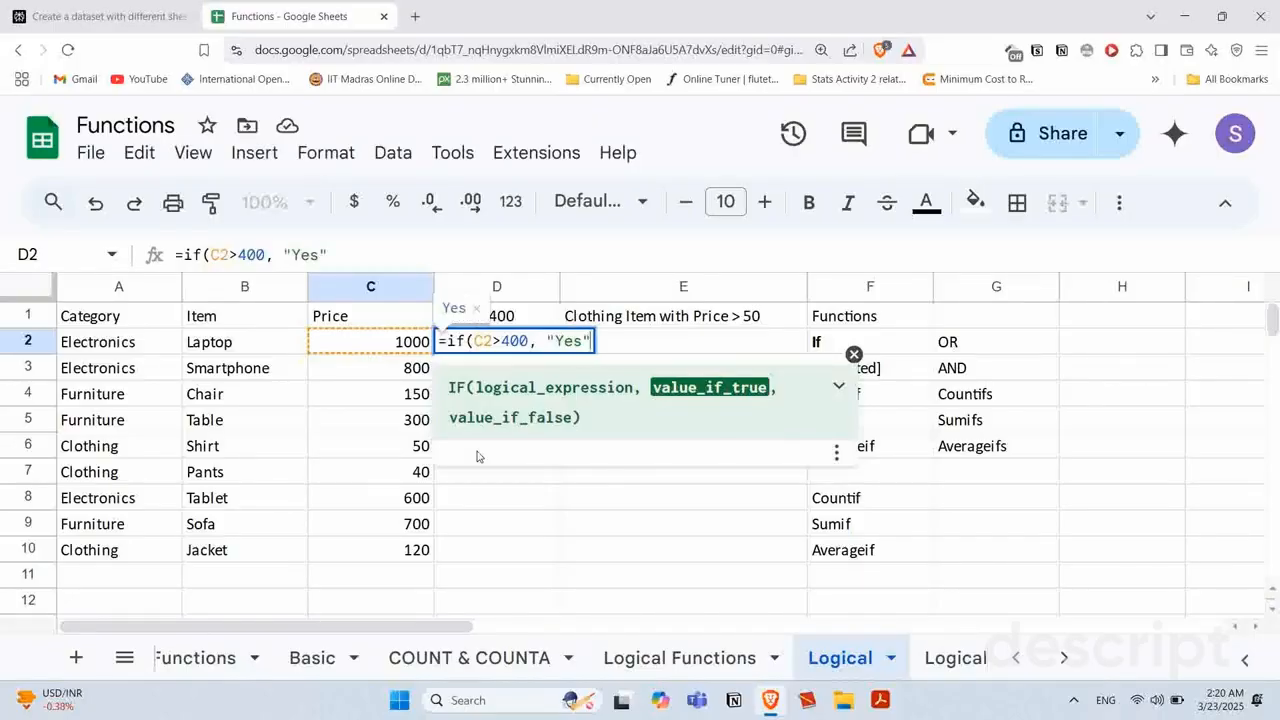
{"action": "type", "text": ", "}
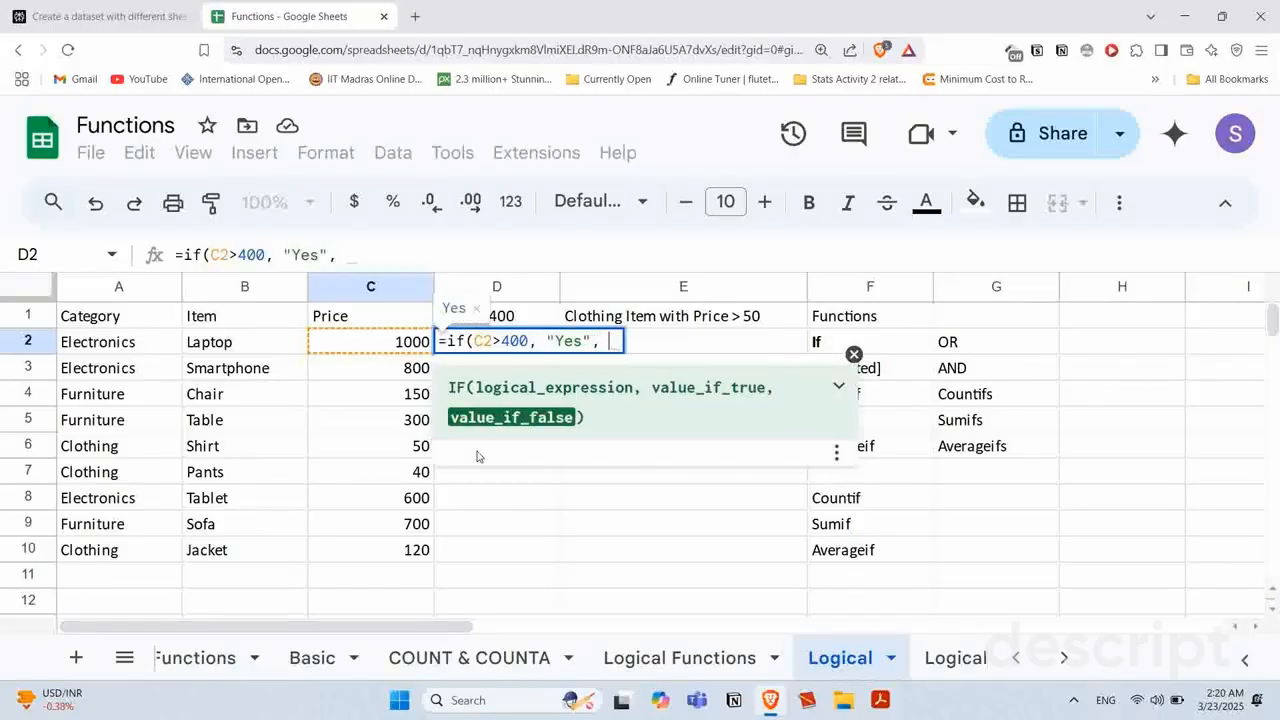
{"action": "type", "text": "\"N"}
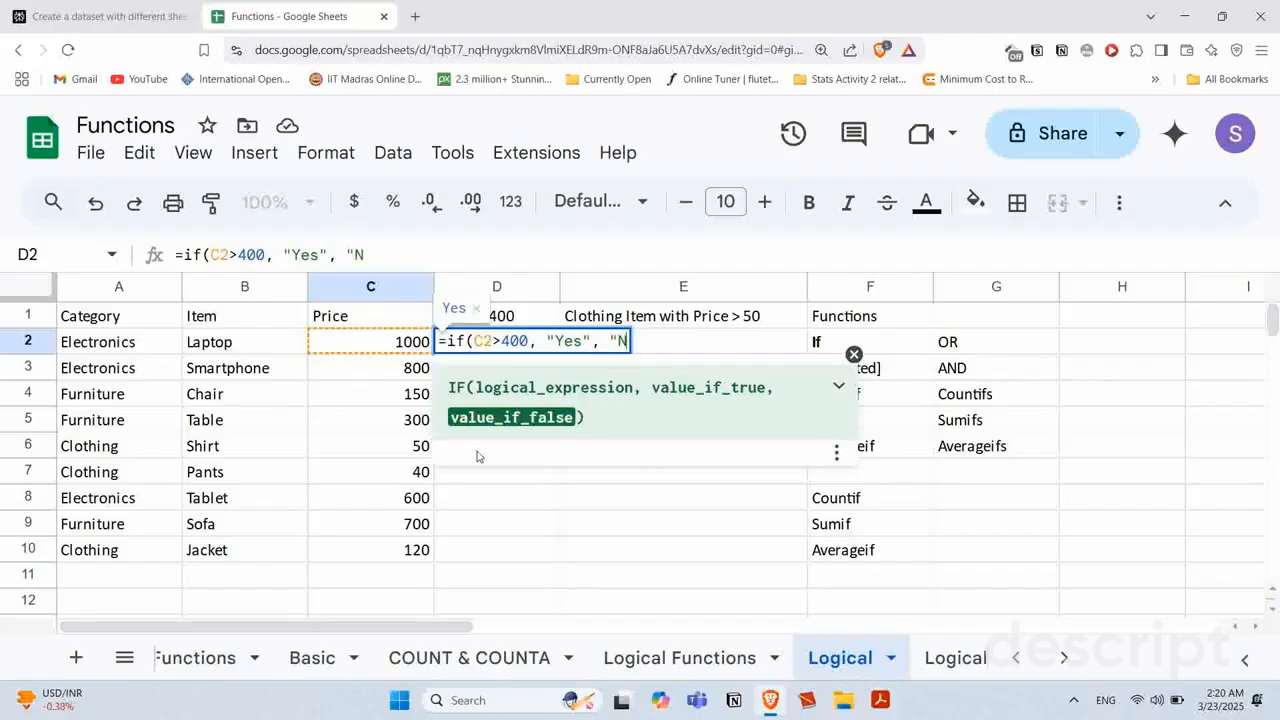
{"action": "type", "text": "o\")"}
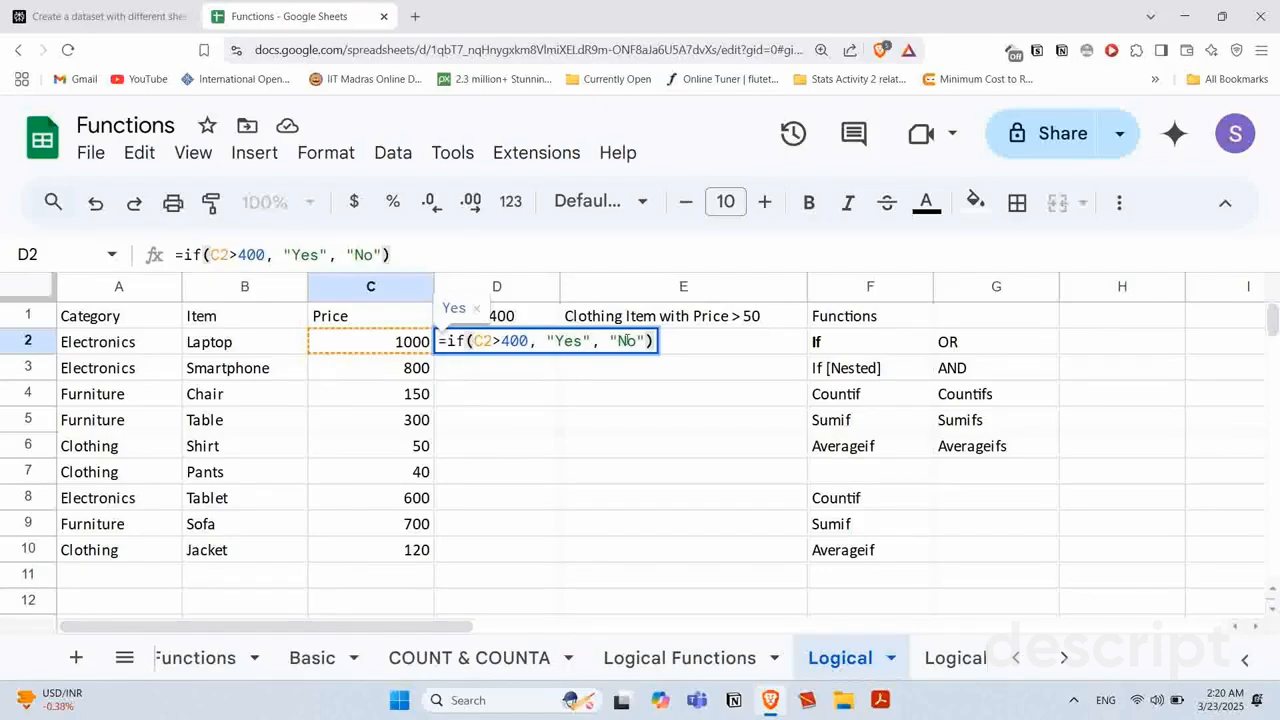
{"action": "key", "text": "Return"}
Step: Fill the IF formula from D2 down through D10 and check the copied cells
{"action": "left_click", "coordinate": [486, 336]}
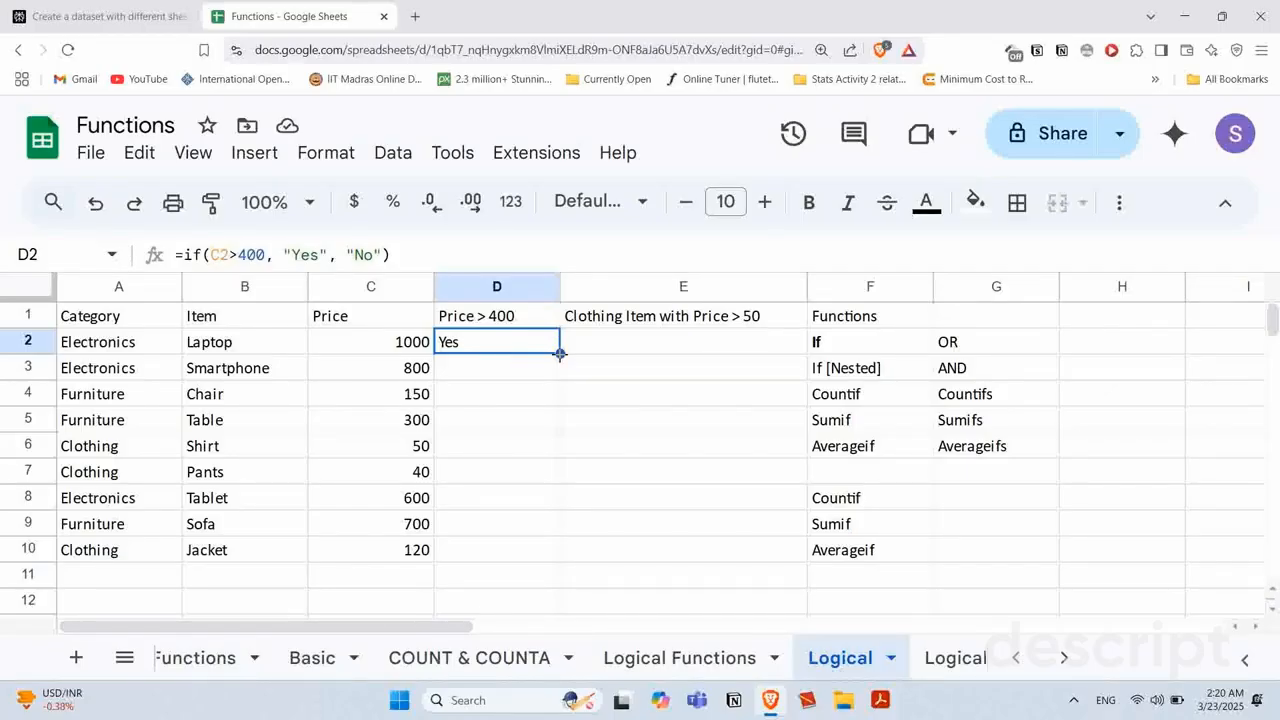
{"action": "double_click", "coordinate": [560, 353]}
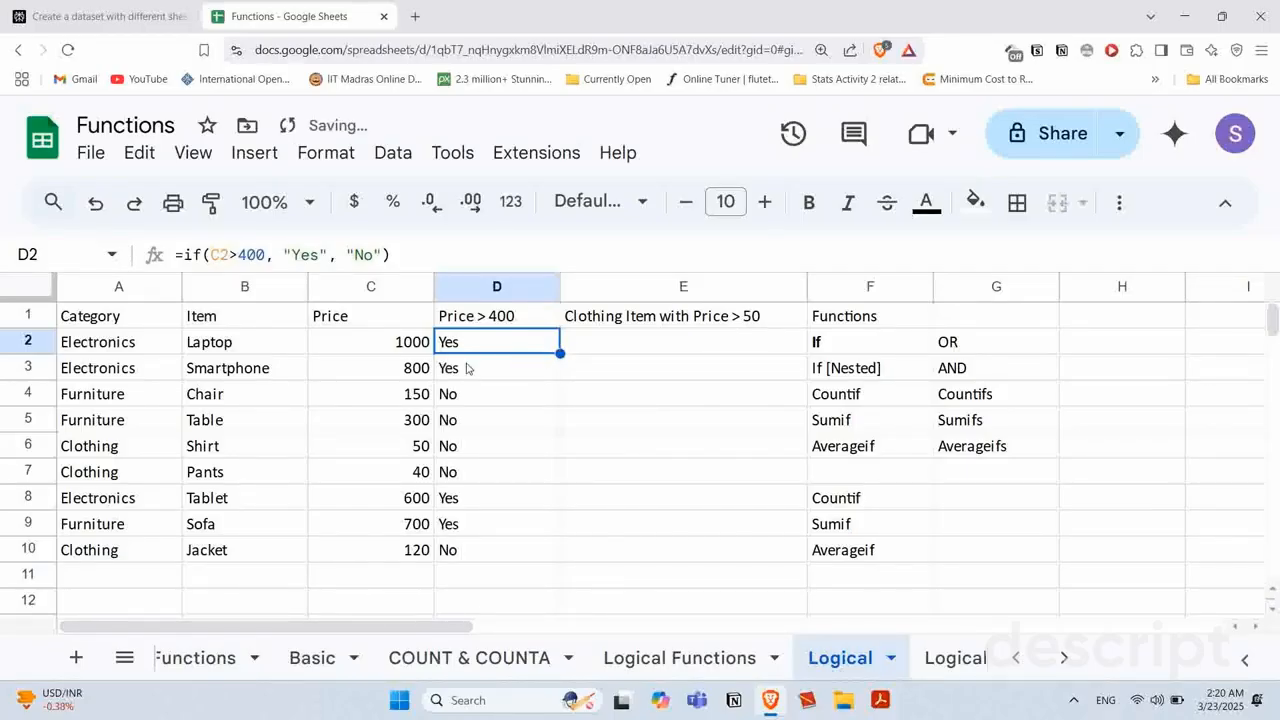
{"action": "left_click", "coordinate": [486, 394]}
{"action": "left_click", "coordinate": [468, 372]}
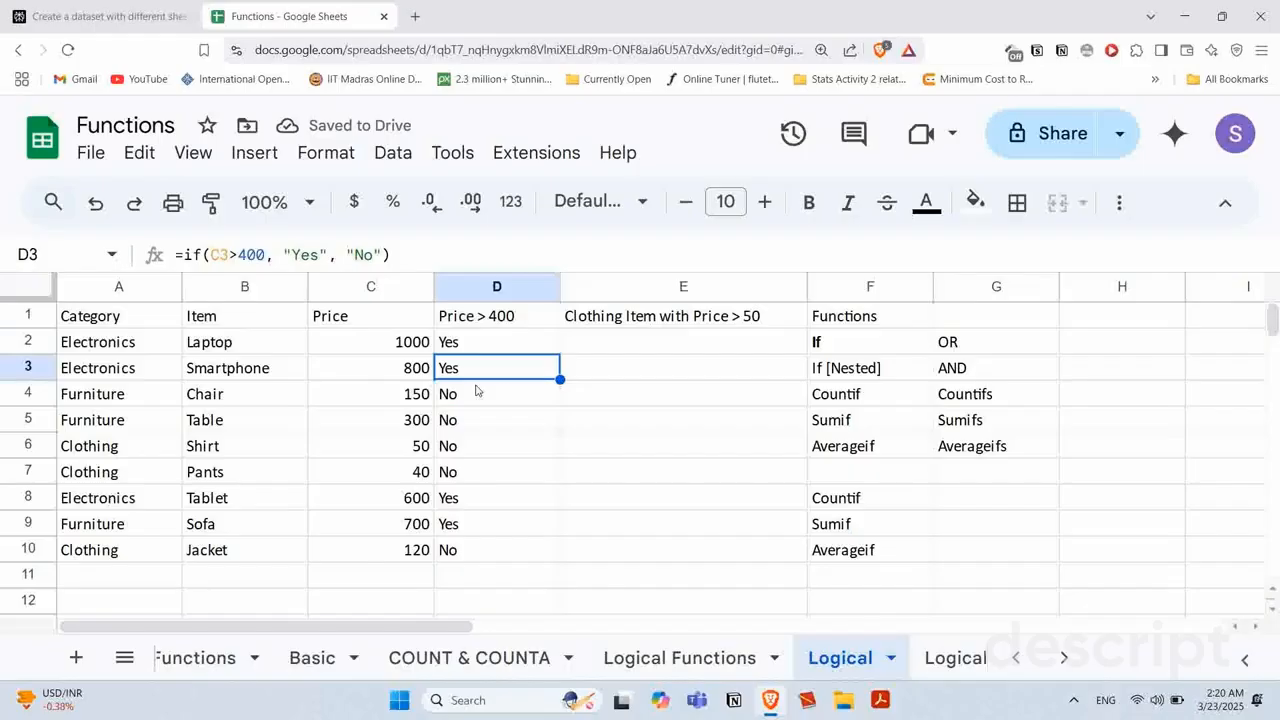
{"action": "left_click", "coordinate": [480, 397]}
{"action": "left_click", "coordinate": [471, 342]}
{"action": "left_click", "coordinate": [482, 365]}
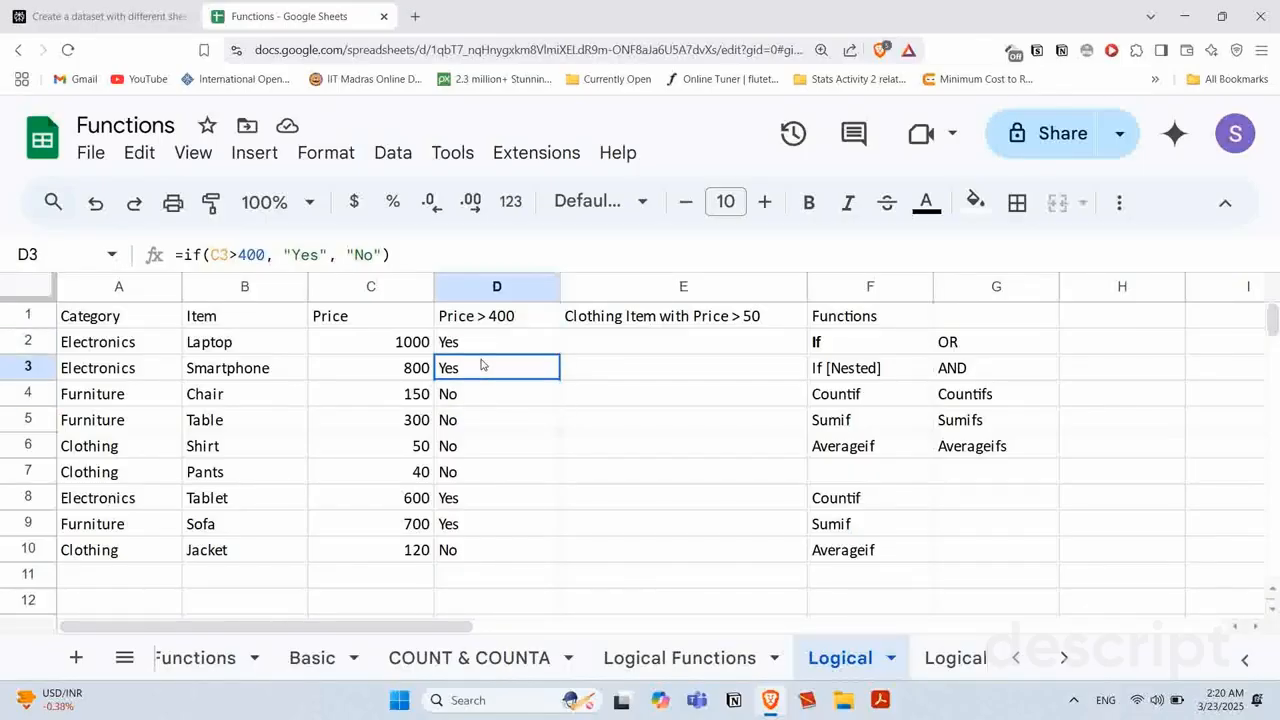
{"action": "left_click", "coordinate": [515, 482]}
Step: Make the "If [Nested]" entry in cell F3 of the Functions list bold
{"action": "left_click", "coordinate": [776, 350]}
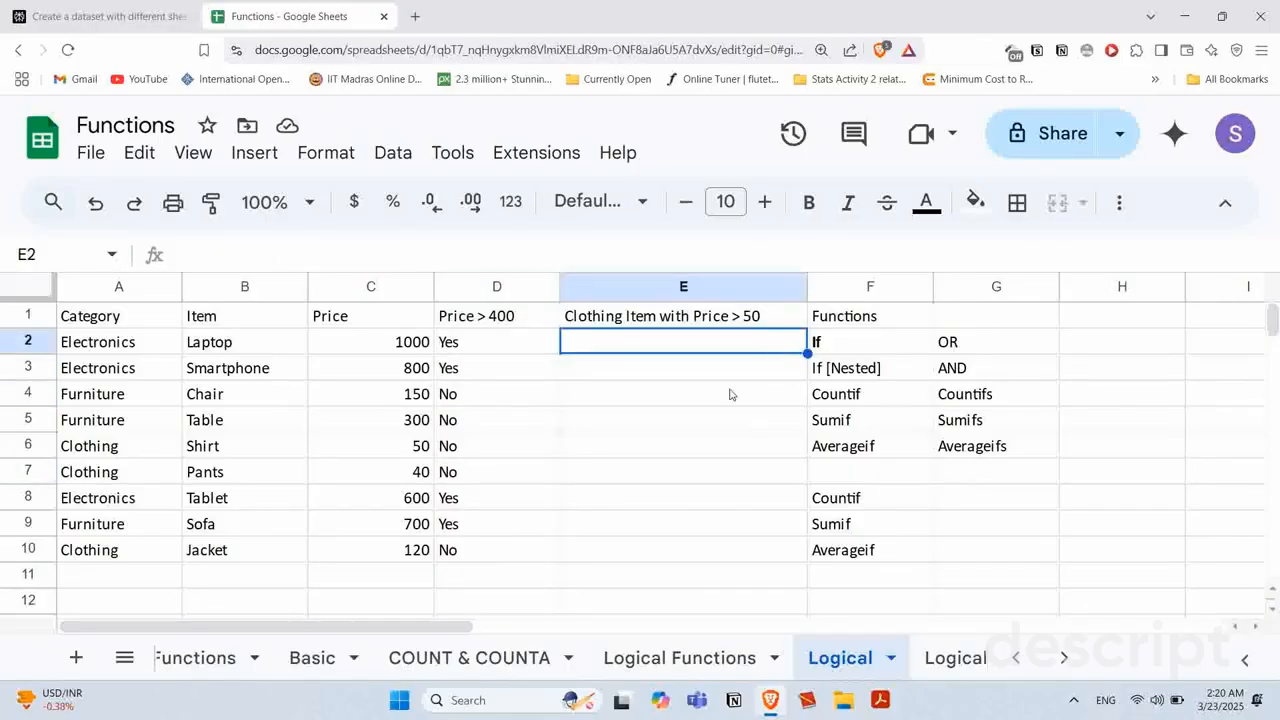
{"action": "left_click", "coordinate": [852, 371]}
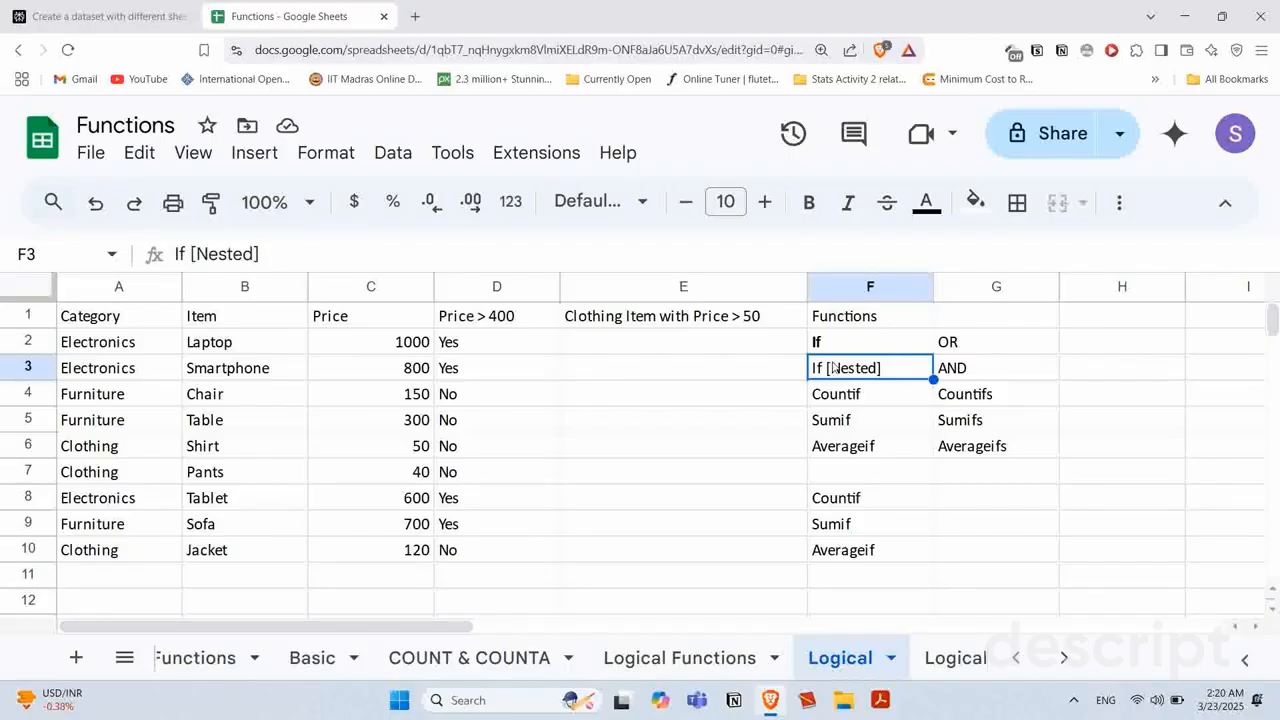
{"action": "key", "text": "ctrl+b"}
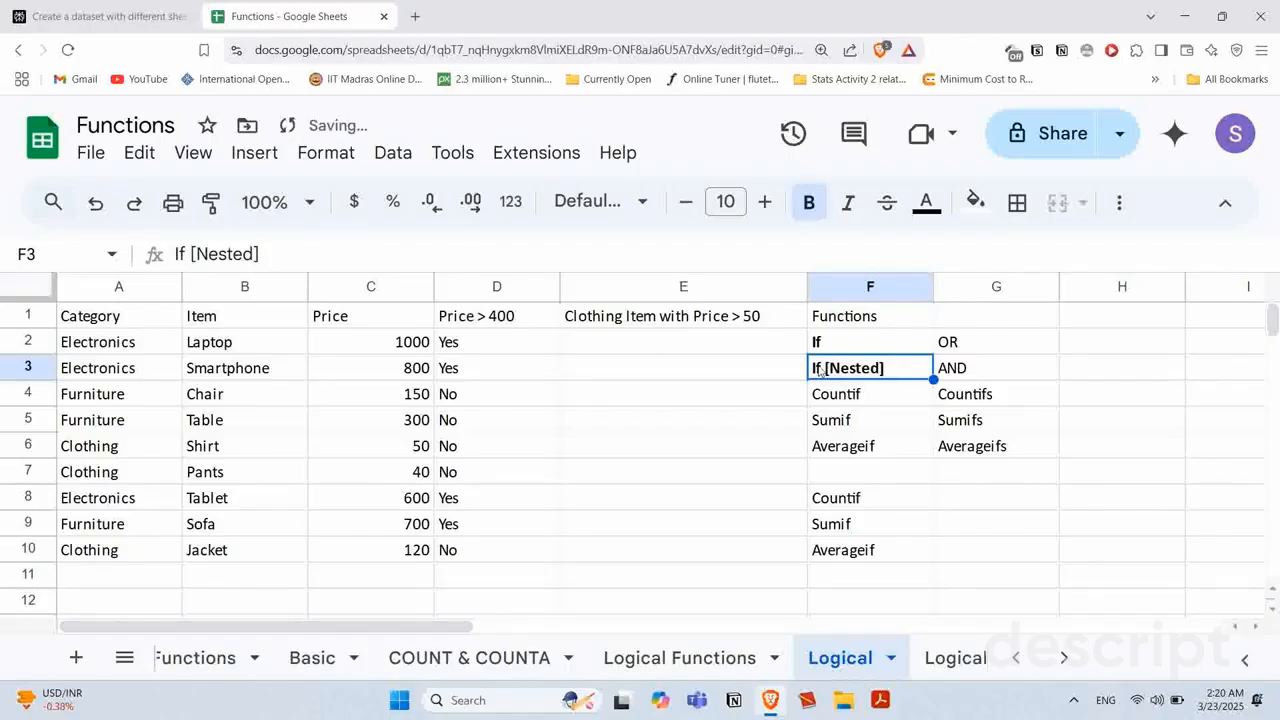
{"action": "left_click", "coordinate": [628, 358]}
{"action": "left_click", "coordinate": [680, 338]}
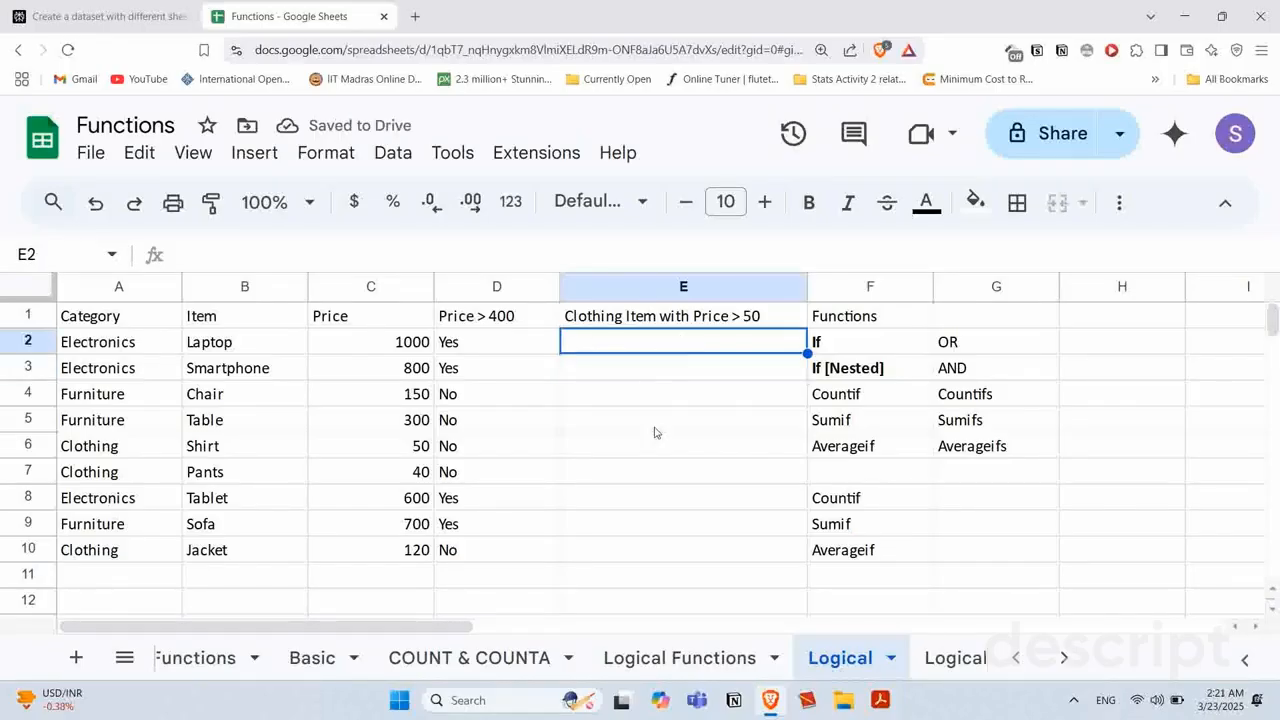
{"action": "left_click", "coordinate": [836, 362]}
{"action": "left_click", "coordinate": [820, 350]}
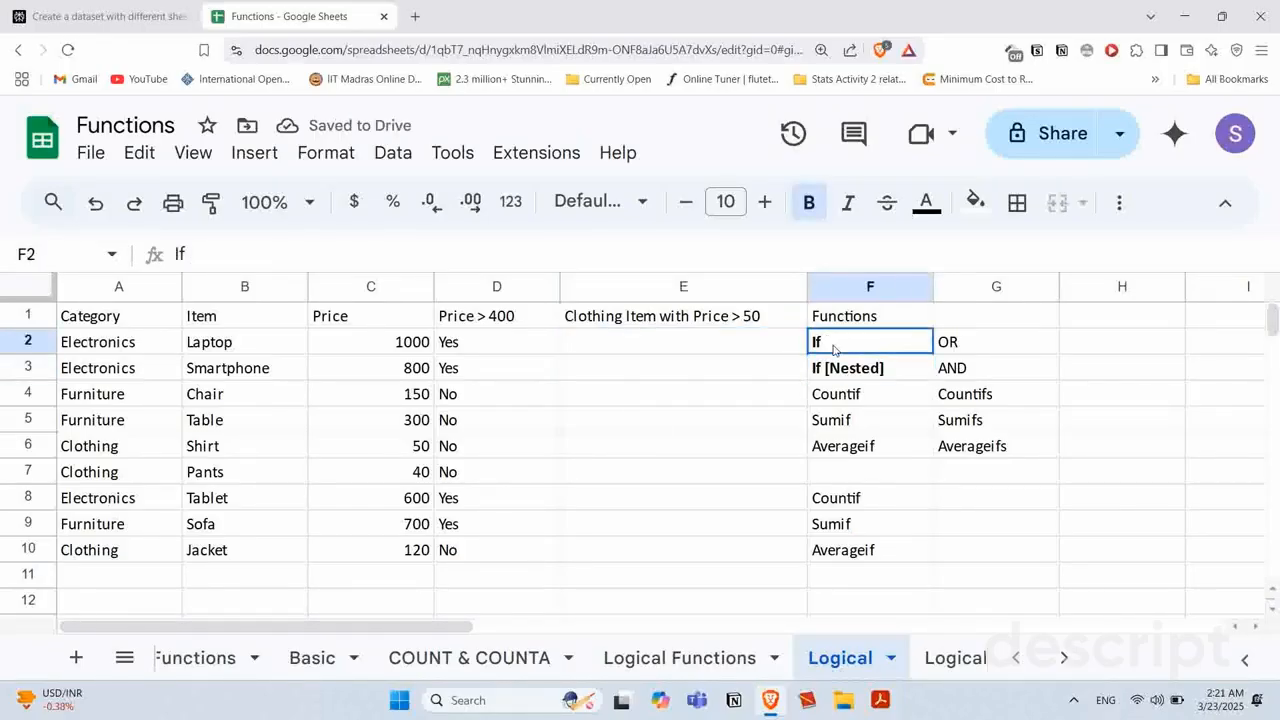
{"action": "left_click", "coordinate": [605, 348]}
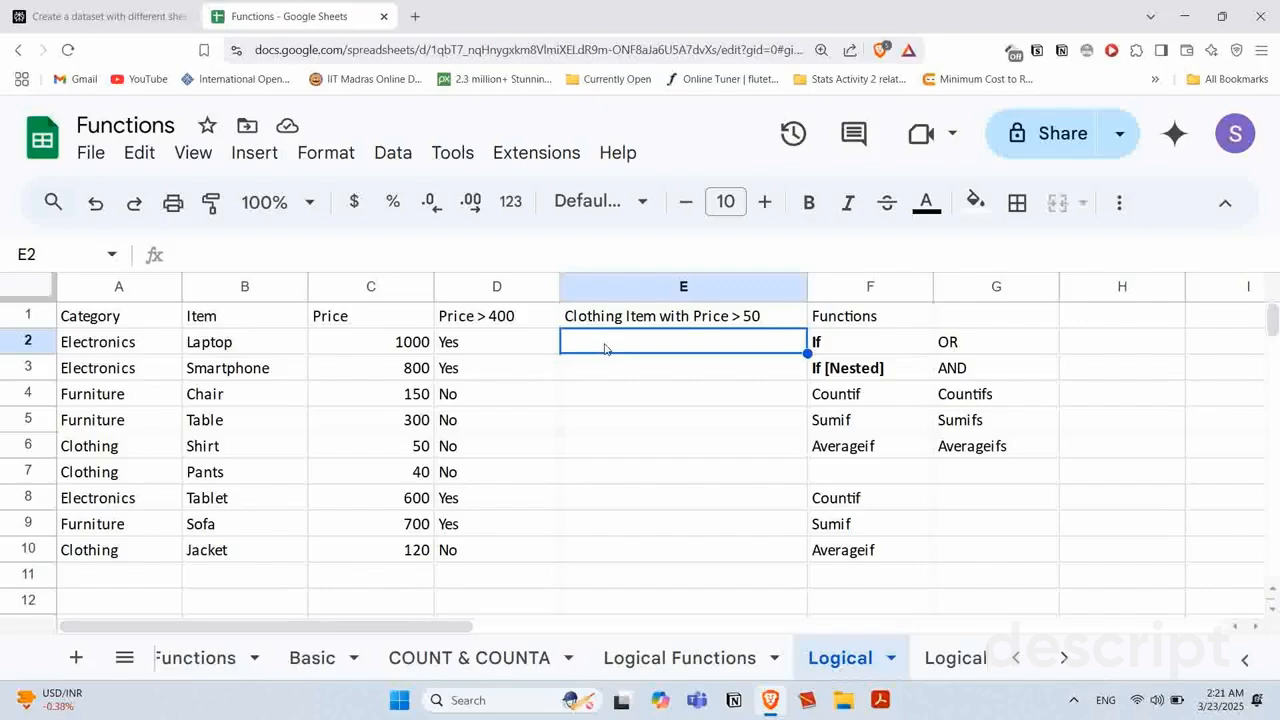
{"action": "left_click", "coordinate": [636, 316]}
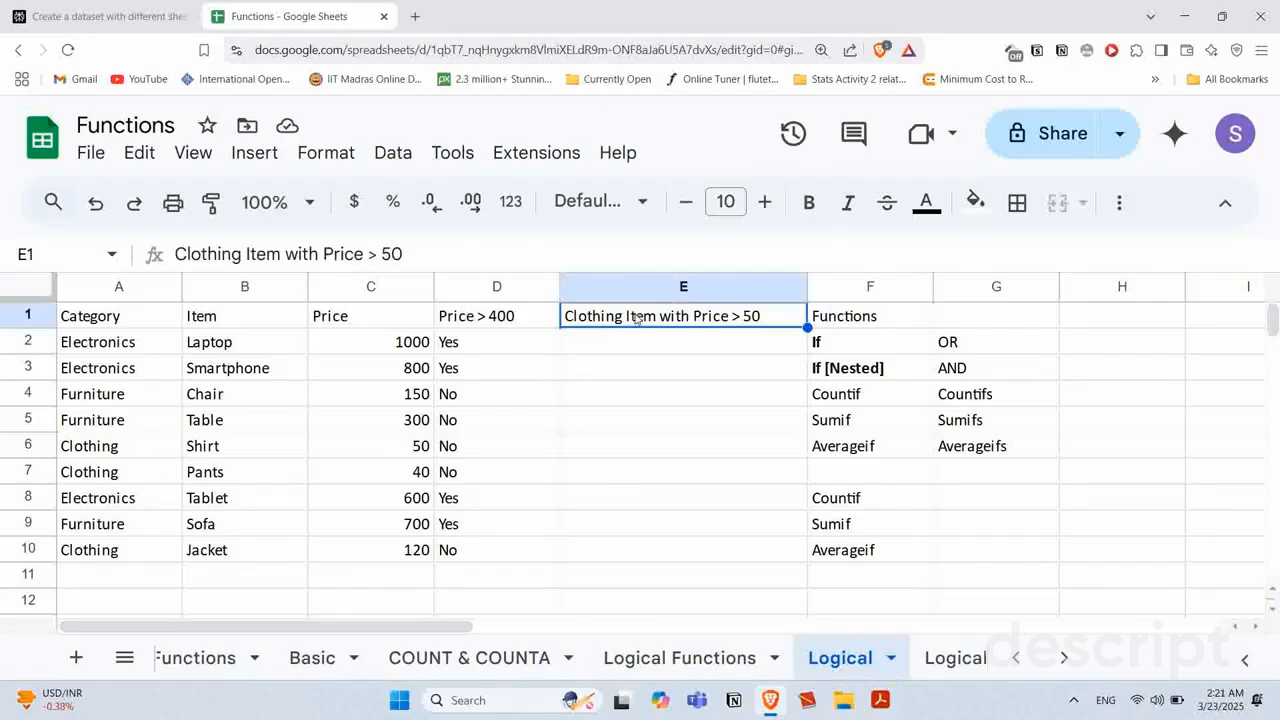
Step: Begin an IF formula in cell E2 with the logical condition A2="Clothing", followed by the argument separator
{"action": "left_click", "coordinate": [630, 341]}
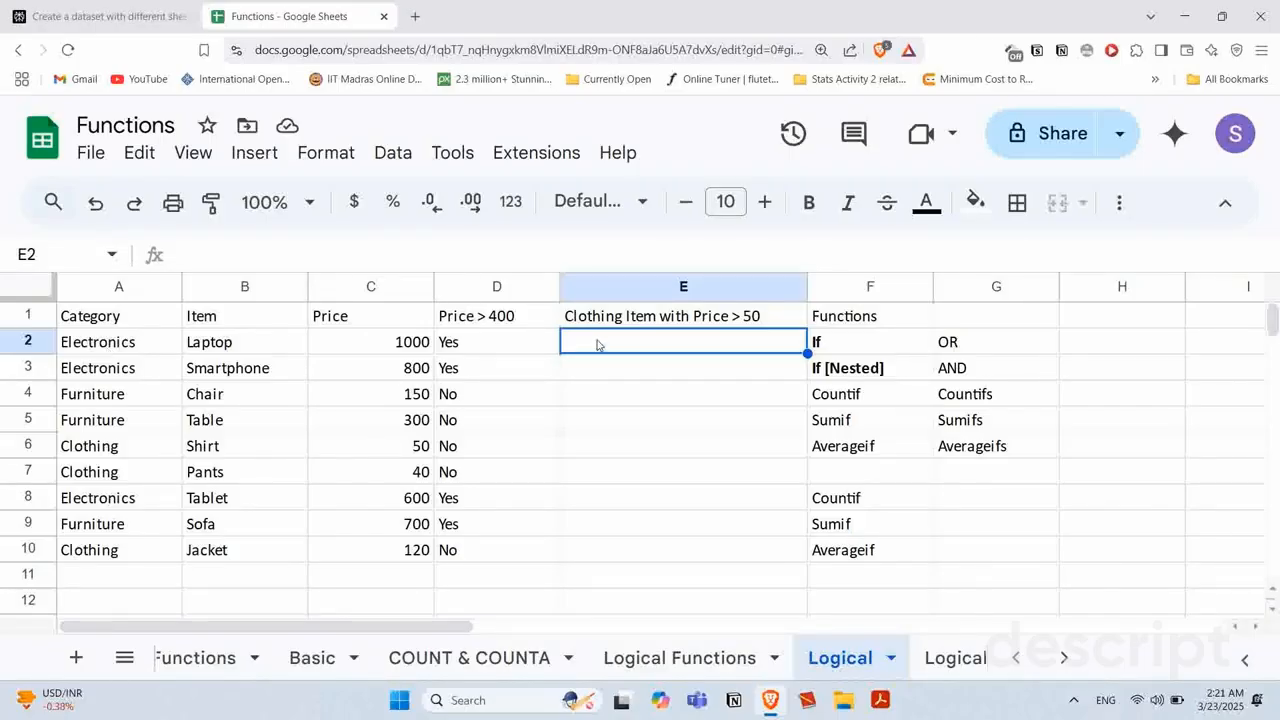
{"action": "type", "text": "=if"}
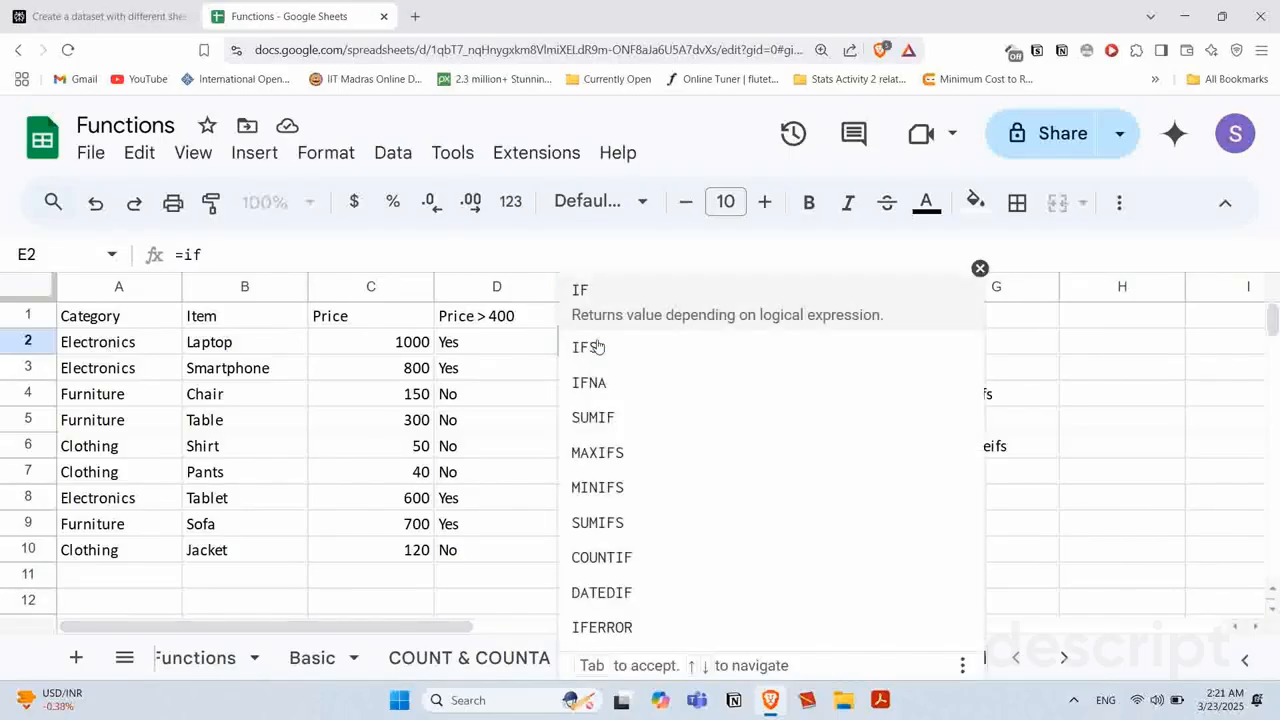
{"action": "type", "text": "("}
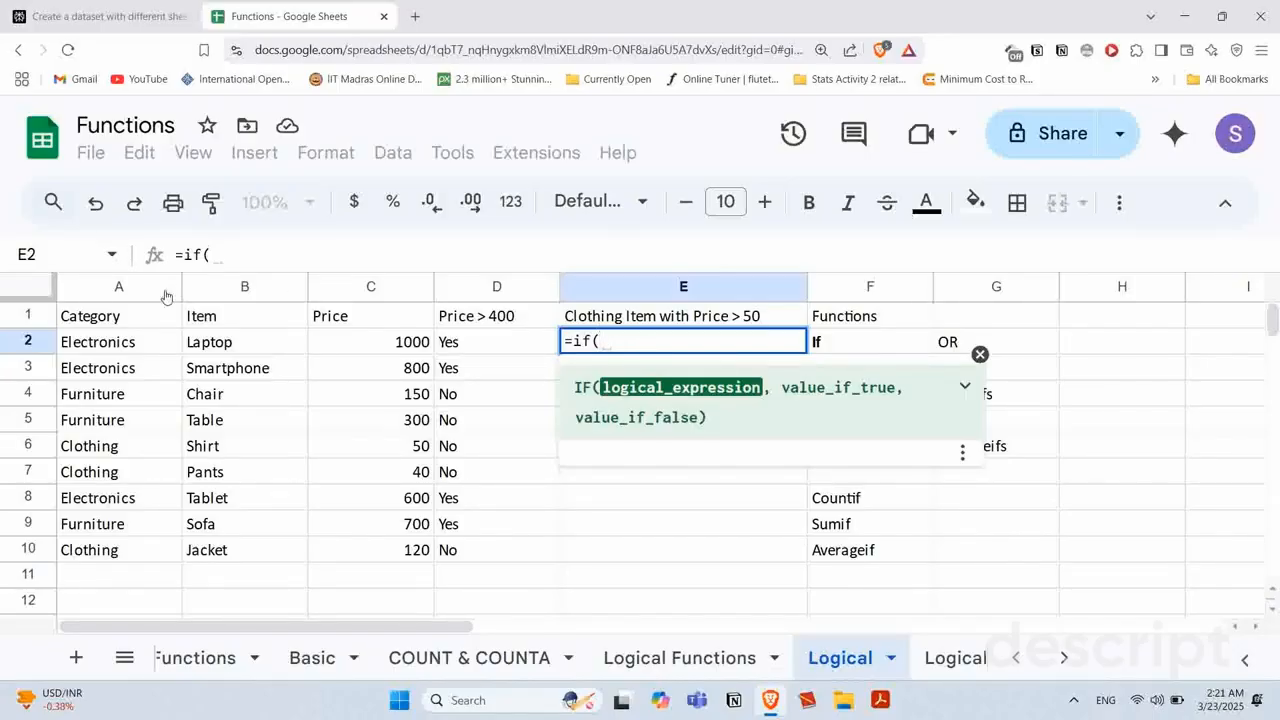
{"action": "left_click", "coordinate": [104, 344]}
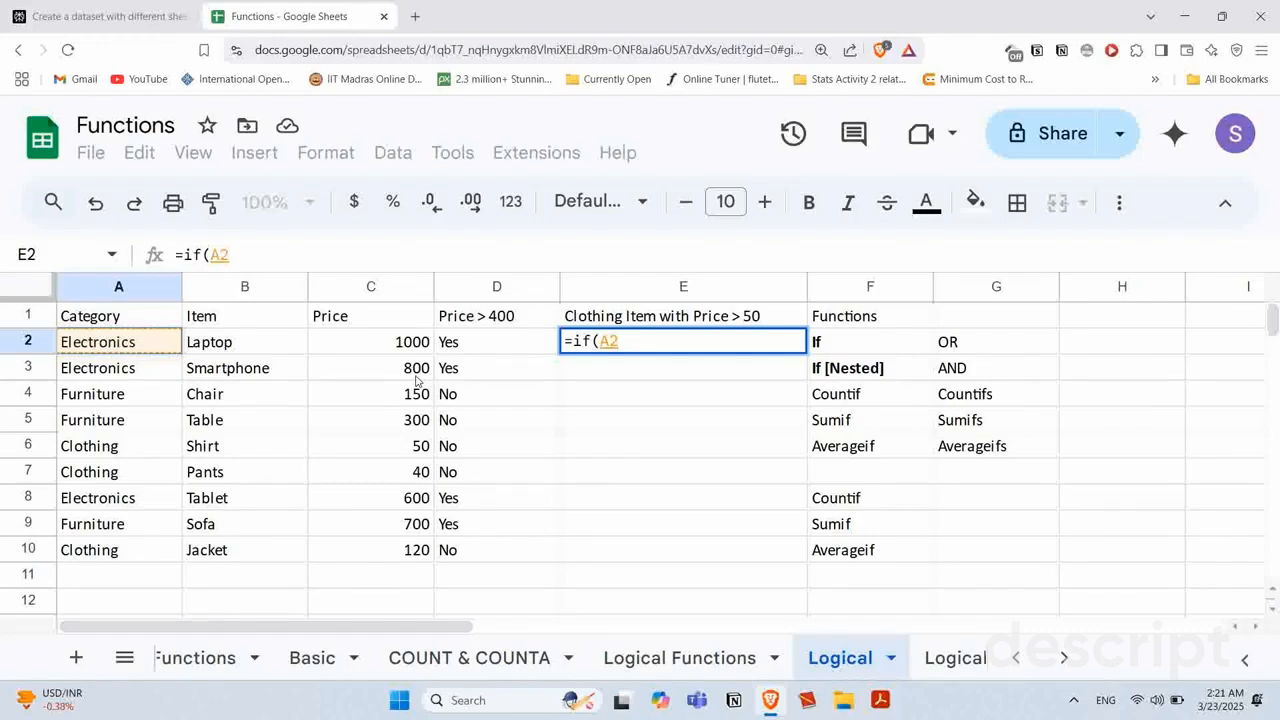
{"action": "type", "text": "=\""}
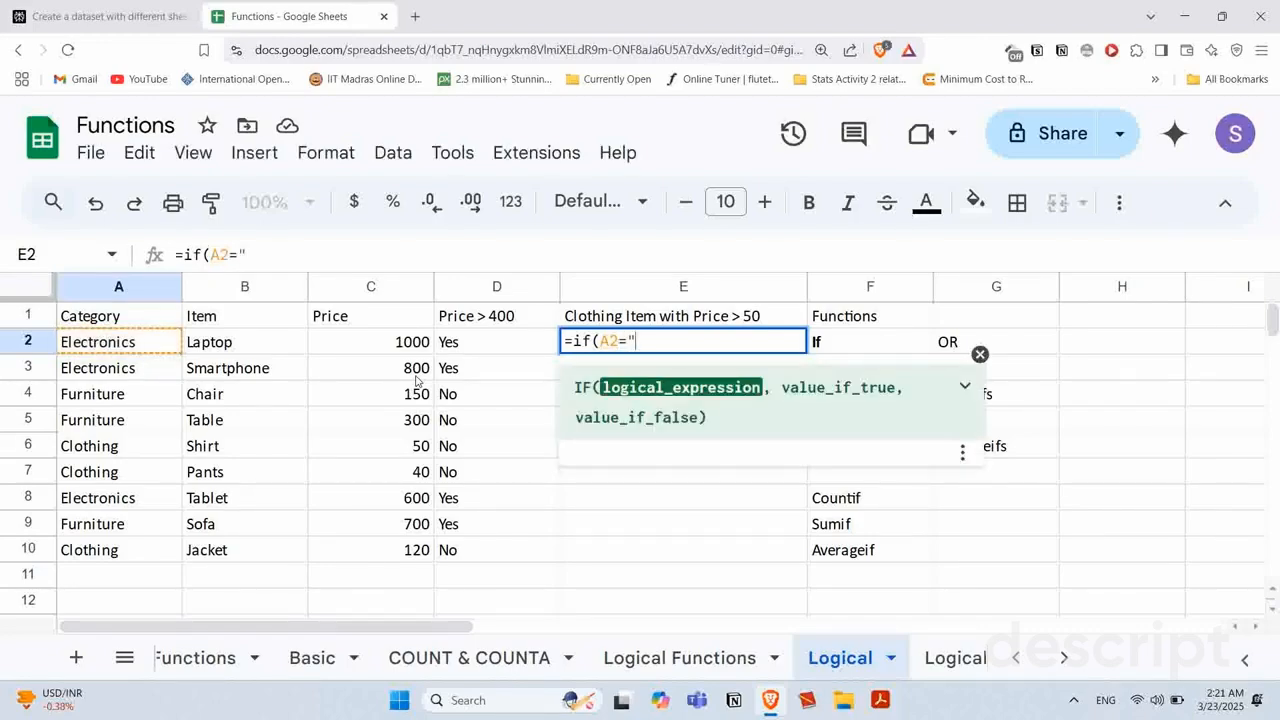
{"action": "type", "text": "Clothing"}
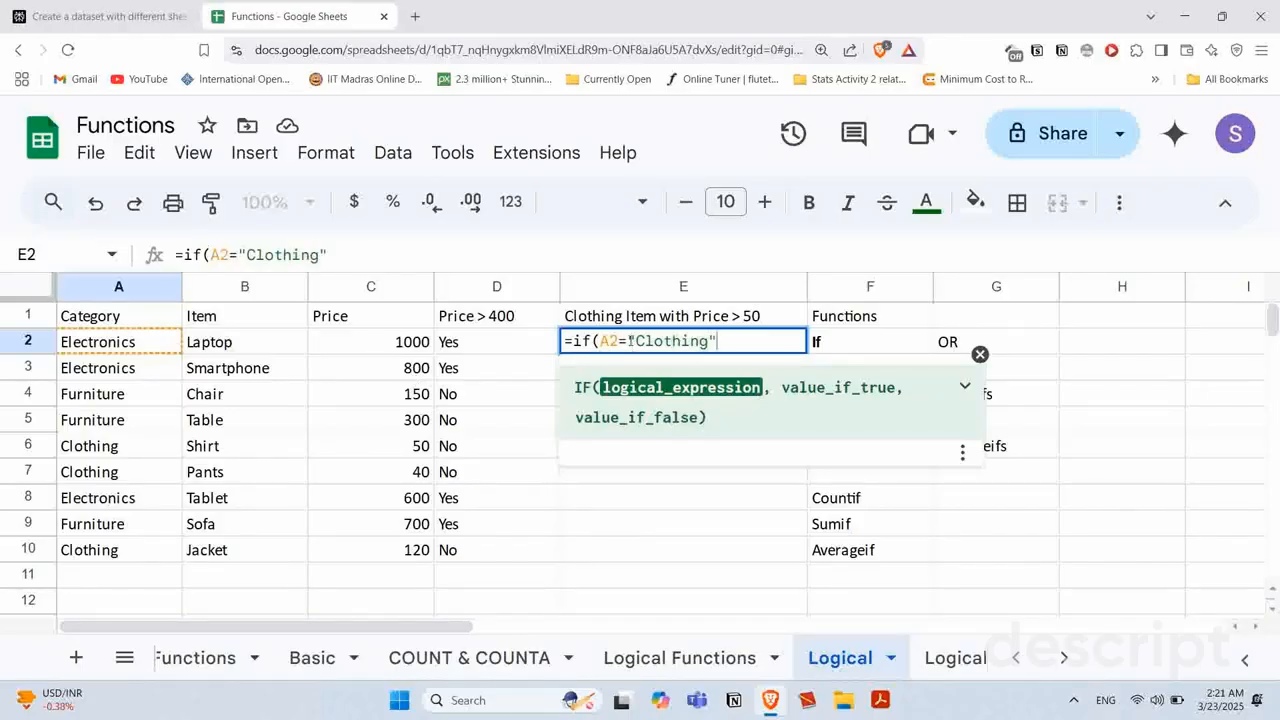
{"action": "mouse_move", "coordinate": [630, 341]}
{"action": "left_mouse_down"}
{"action": "mouse_move", "coordinate": [718, 341]}
{"action": "mouse_move", "coordinate": [618, 342]}
{"action": "mouse_move", "coordinate": [721, 342]}
{"action": "mouse_move", "coordinate": [629, 342]}
{"action": "left_mouse_up"}
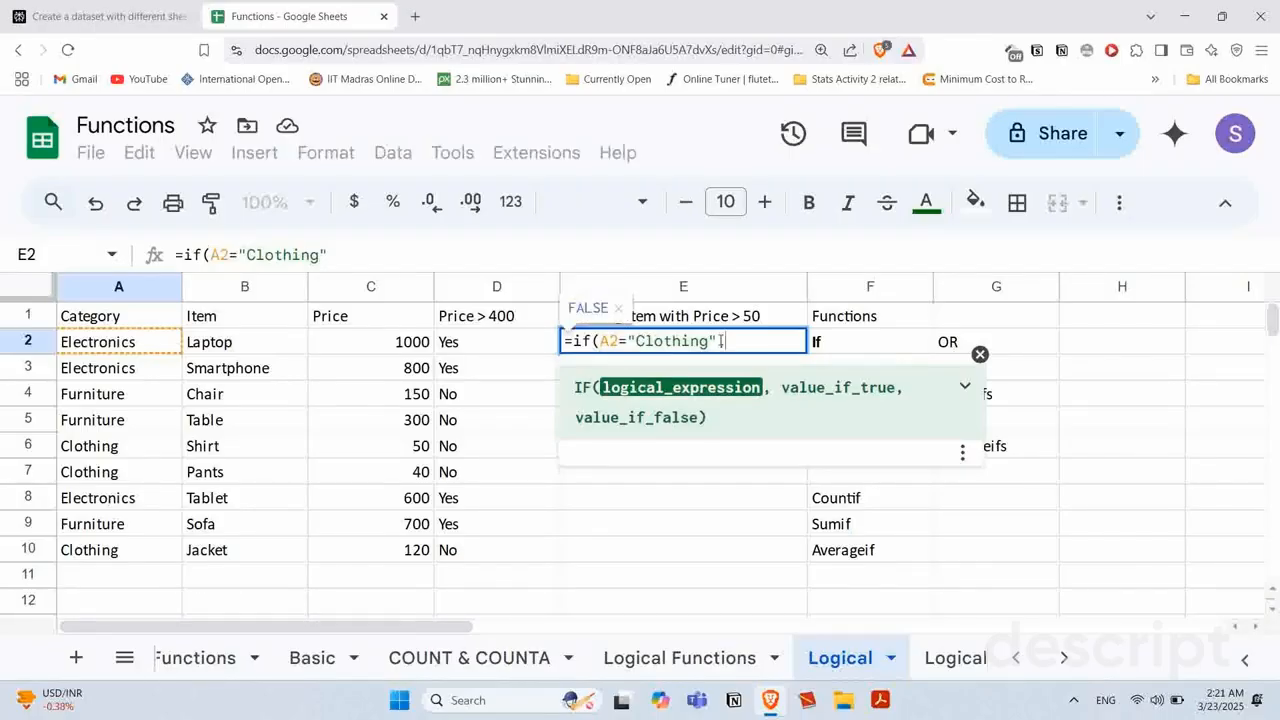
{"action": "type", "text": ","}
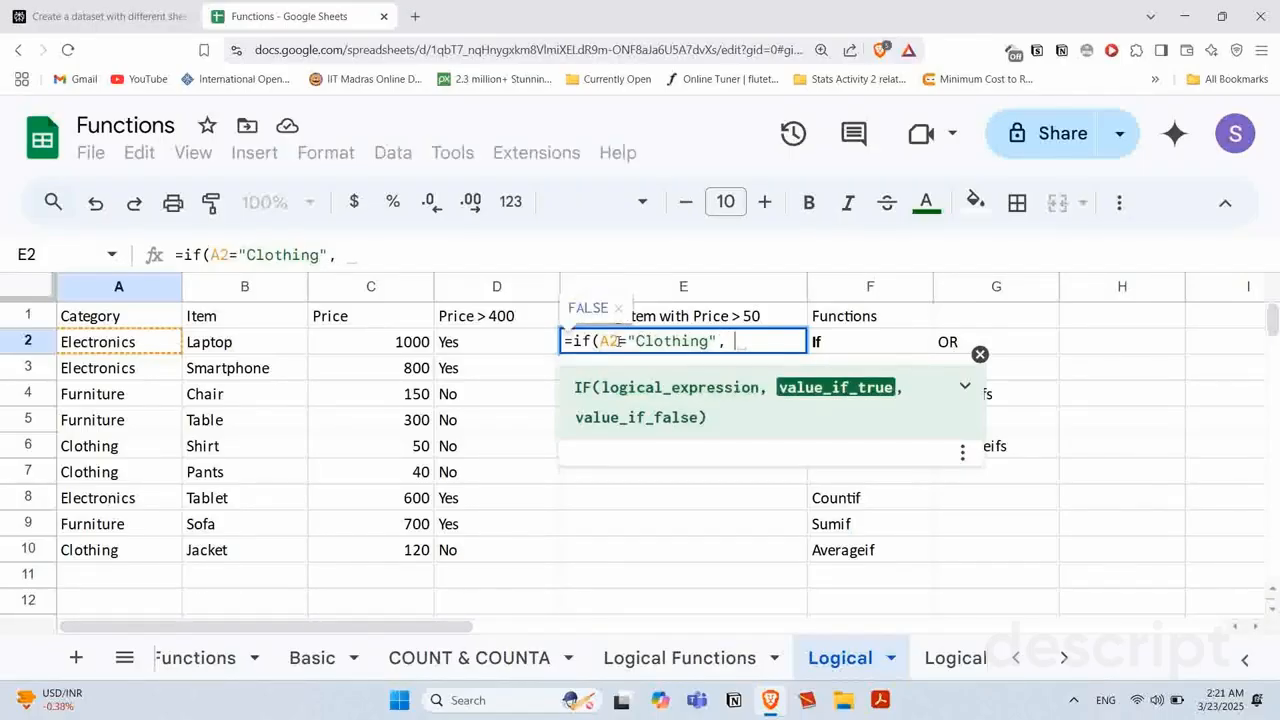
{"action": "left_click_drag", "start_coordinate": [627, 342], "coordinate": [681, 342]}
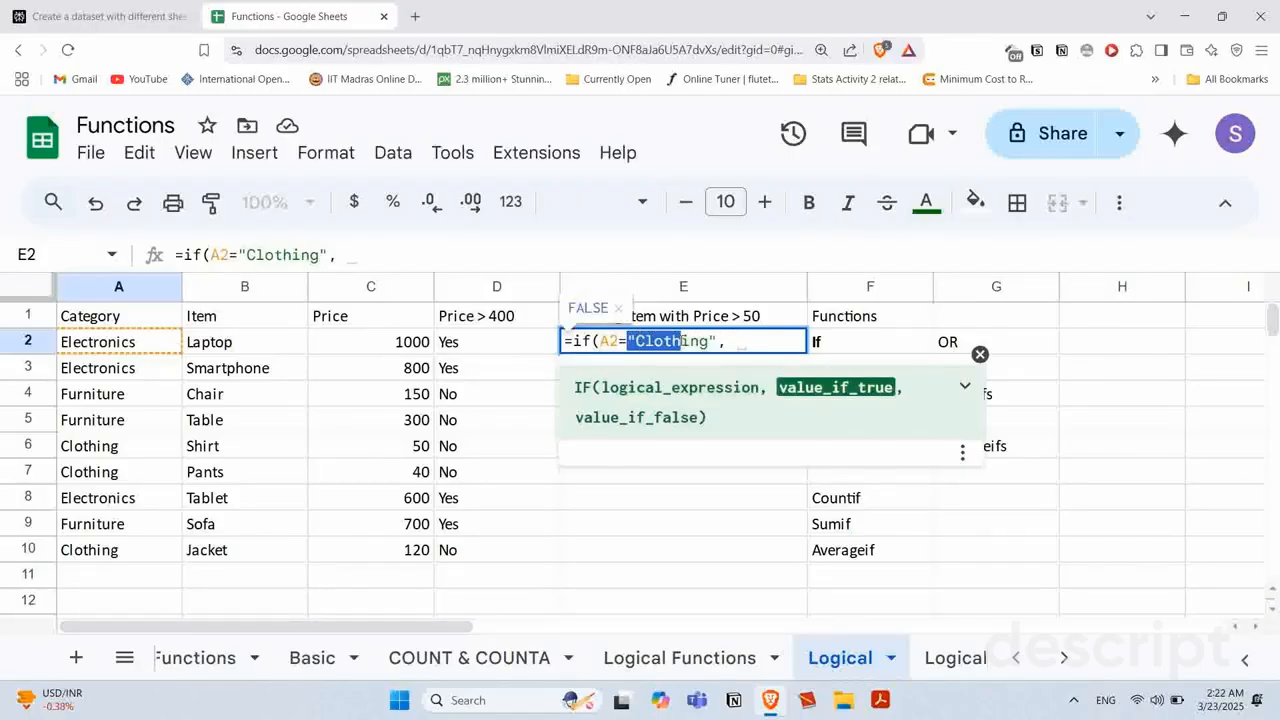
{"action": "left_click", "coordinate": [733, 343]}
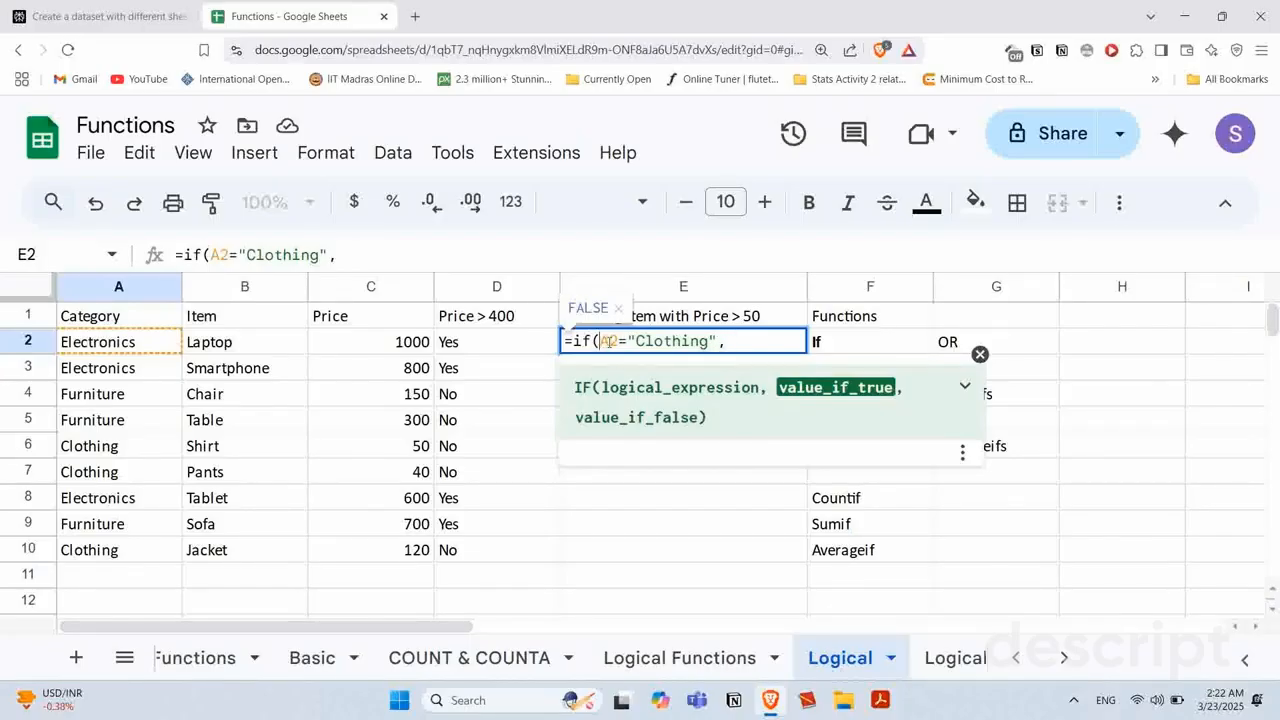
{"action": "mouse_move", "coordinate": [600, 341]}
{"action": "left_mouse_down"}
{"action": "mouse_move", "coordinate": [717, 341]}
{"action": "mouse_move", "coordinate": [598, 341]}
{"action": "left_mouse_up"}
{"action": "left_click", "coordinate": [745, 345]}
{"action": "type", "text": "if"}
{"action": "key", "text": "BackSpace"}
{"action": "key", "text": "BackSpace"}
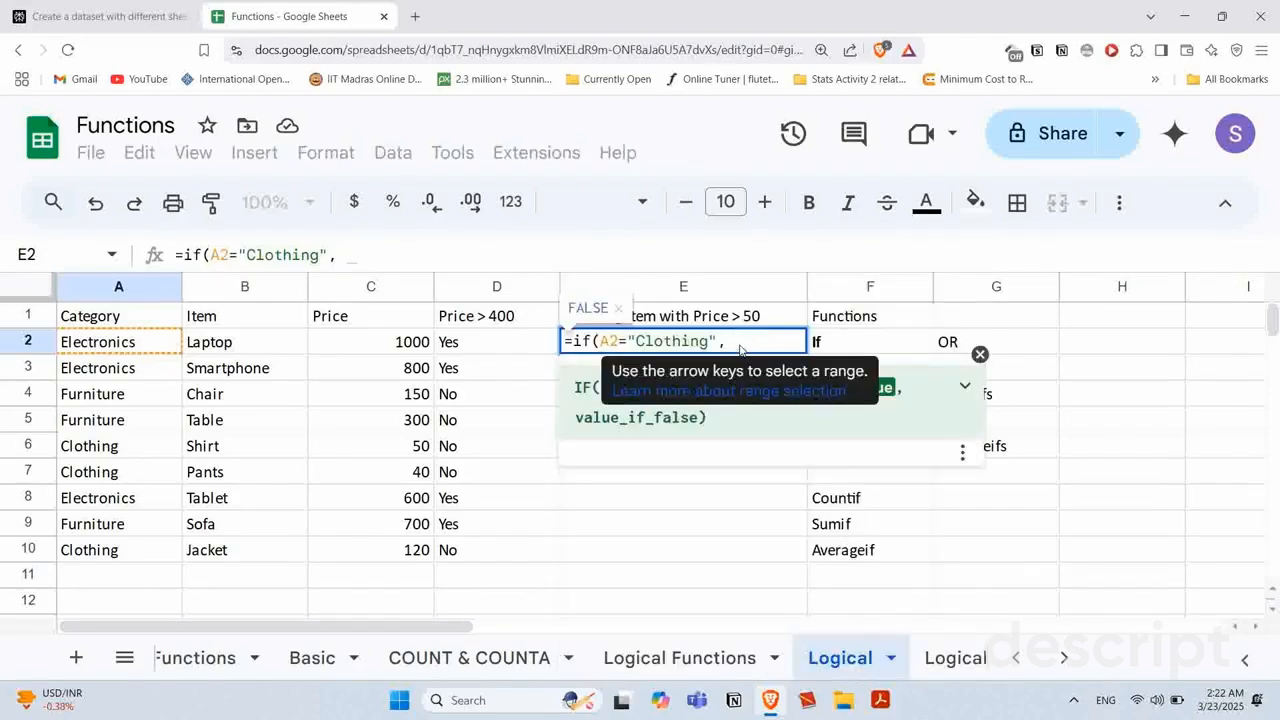
Step: Add the nested IF (if(C2>50, "Yes", "No") as the value-if-true argument of the formula in E2
{"action": "type", "text": "(if("}
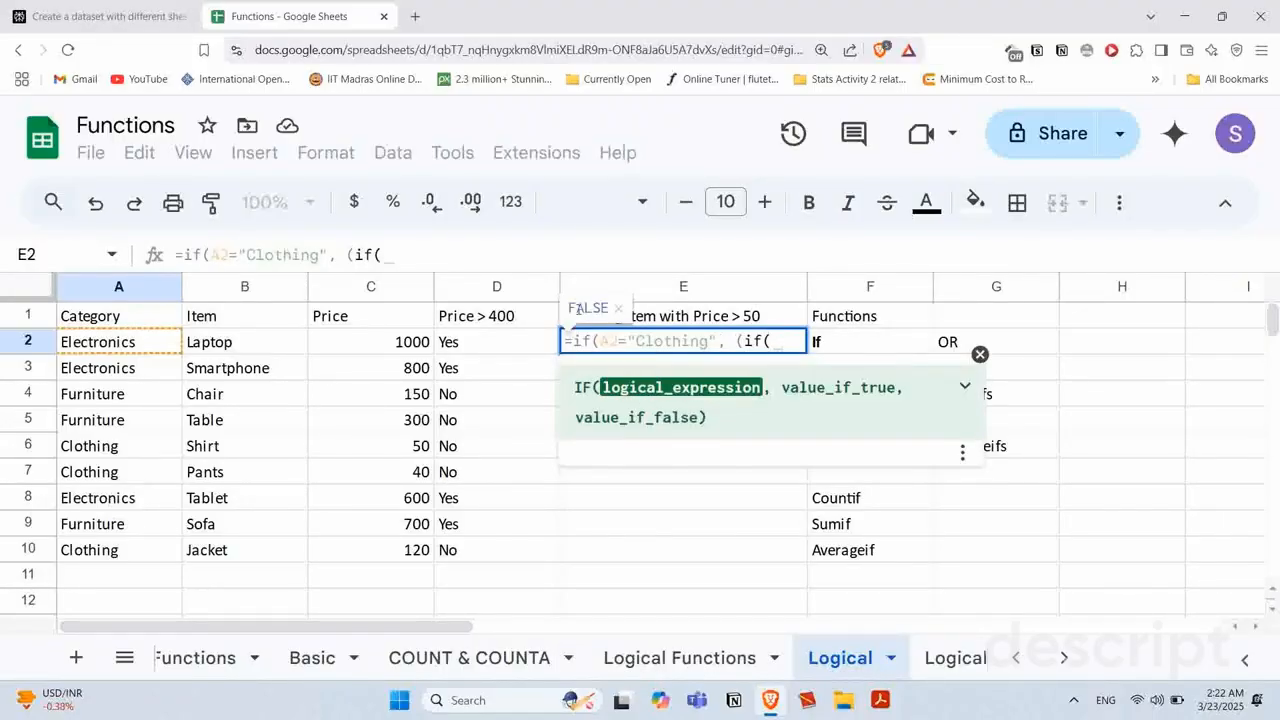
{"action": "left_click", "coordinate": [372, 345]}
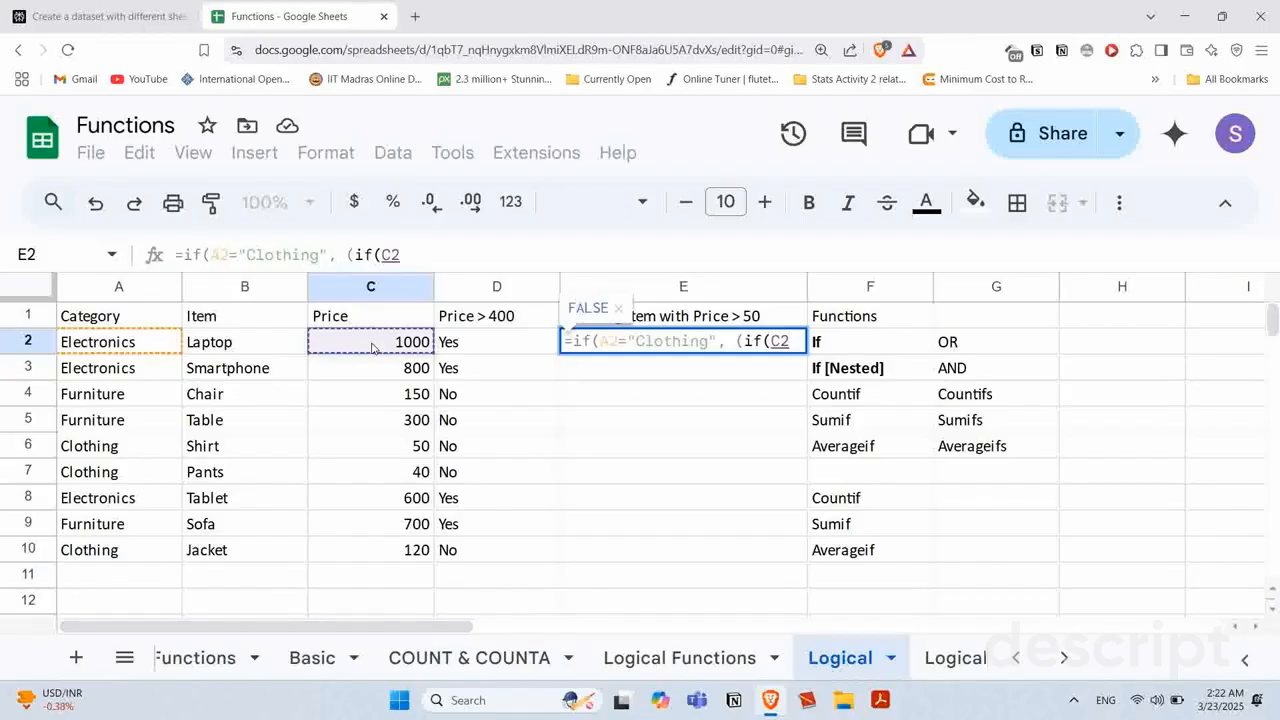
{"action": "type", "text": ">50"}
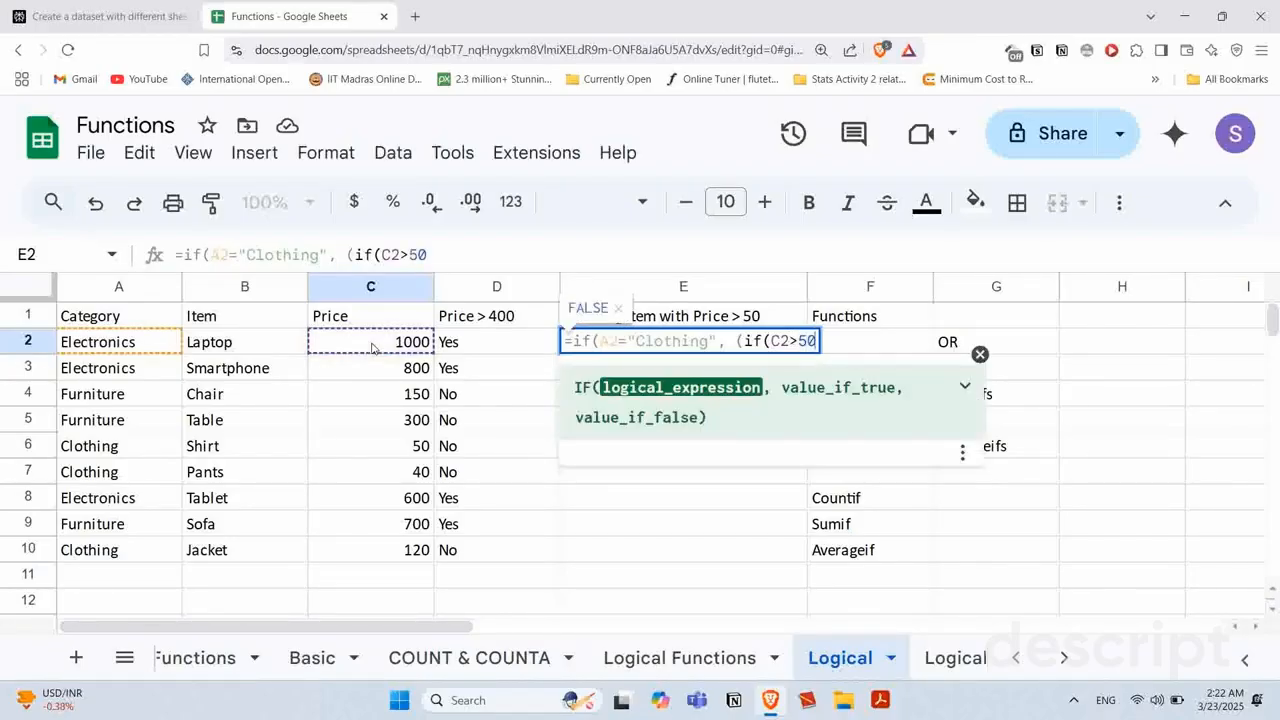
{"action": "type", "text": ","}
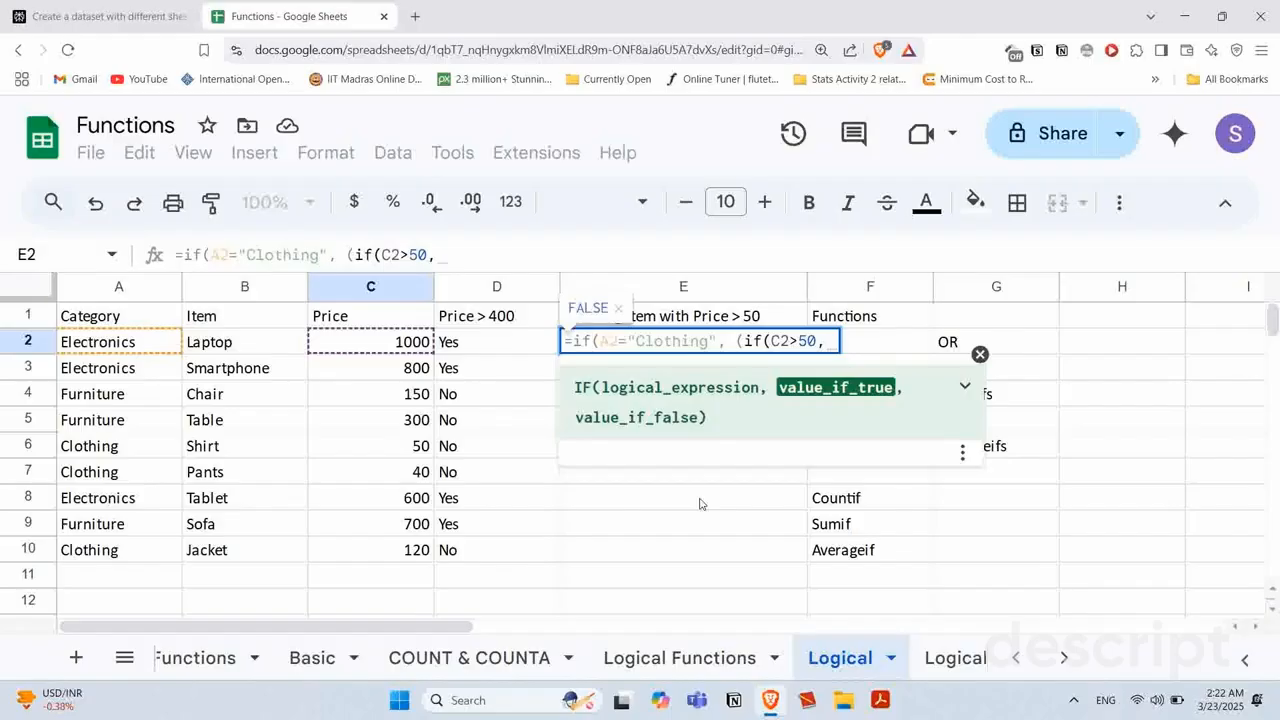
{"action": "type", "text": " \"Yes"}
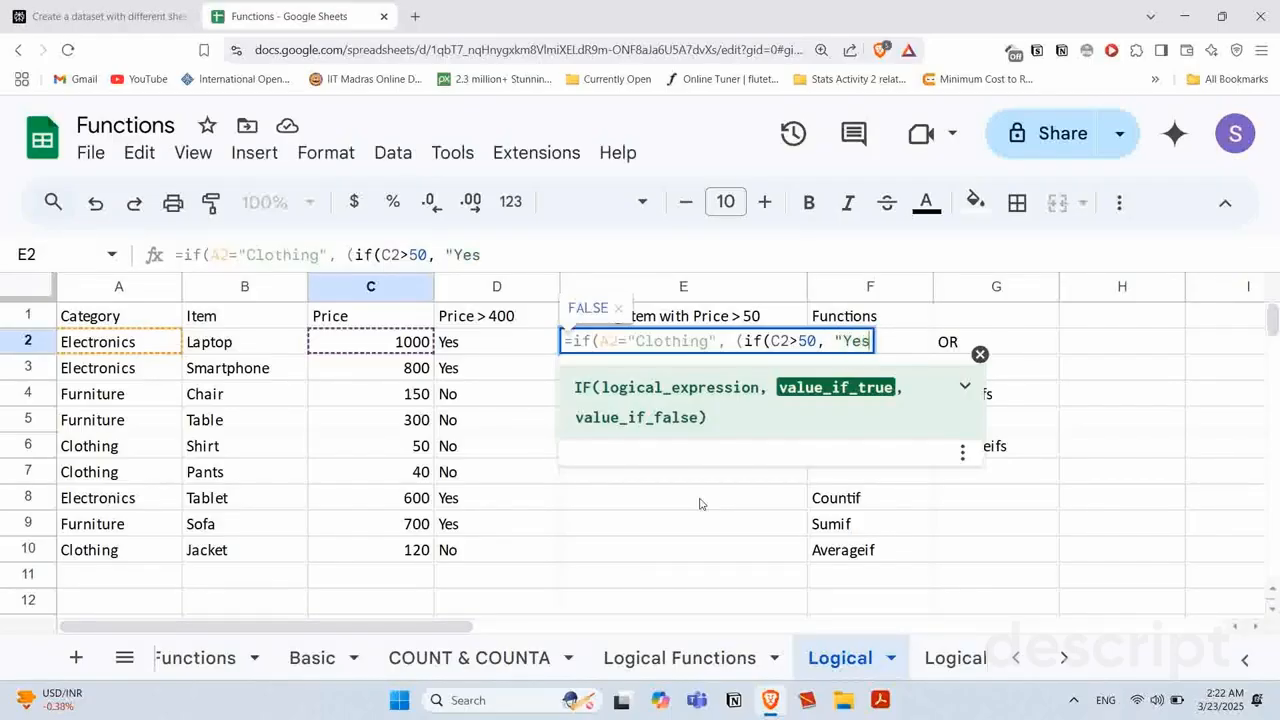
{"action": "type", "text": "\", \""}
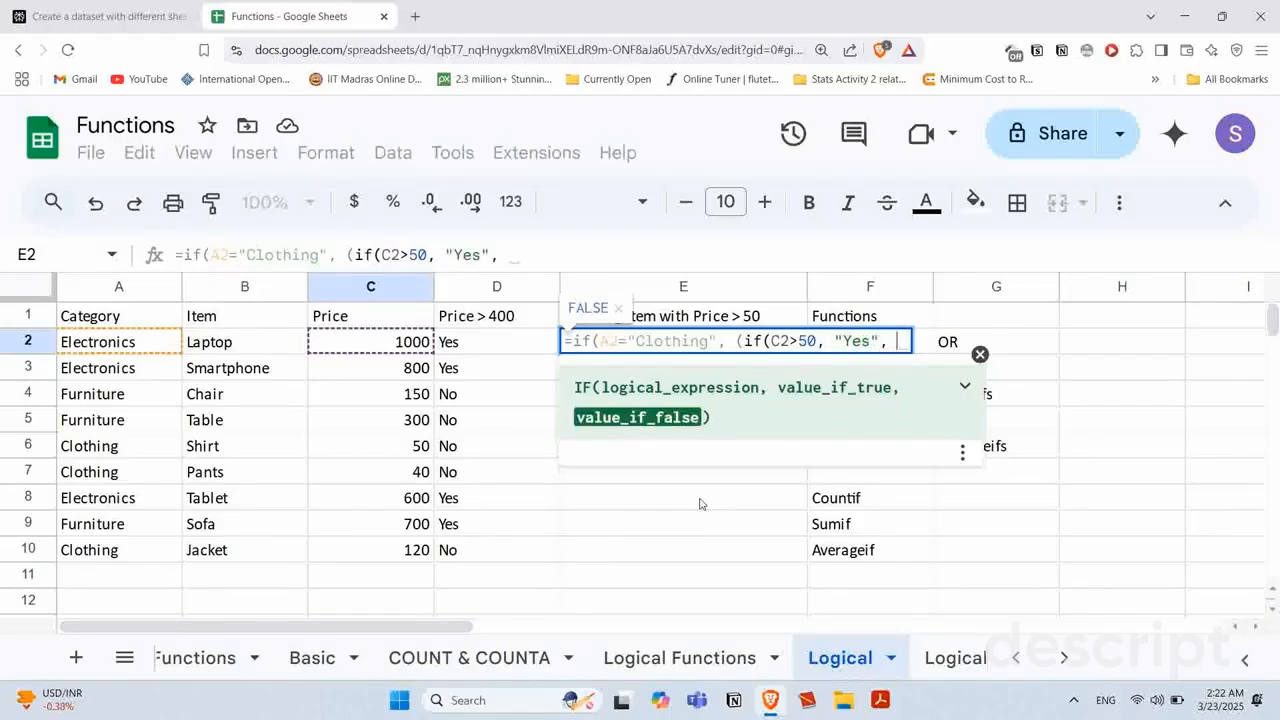
{"action": "type", "text": "No\""}
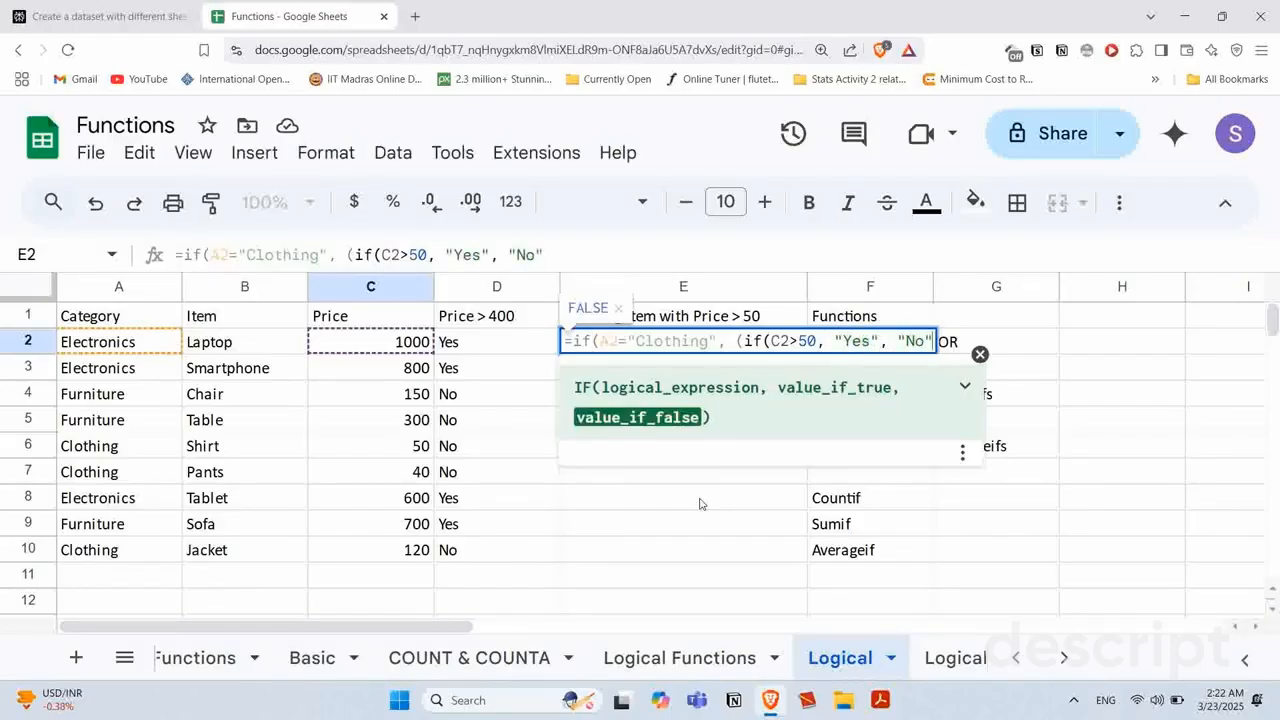
{"action": "type", "text": ")"}
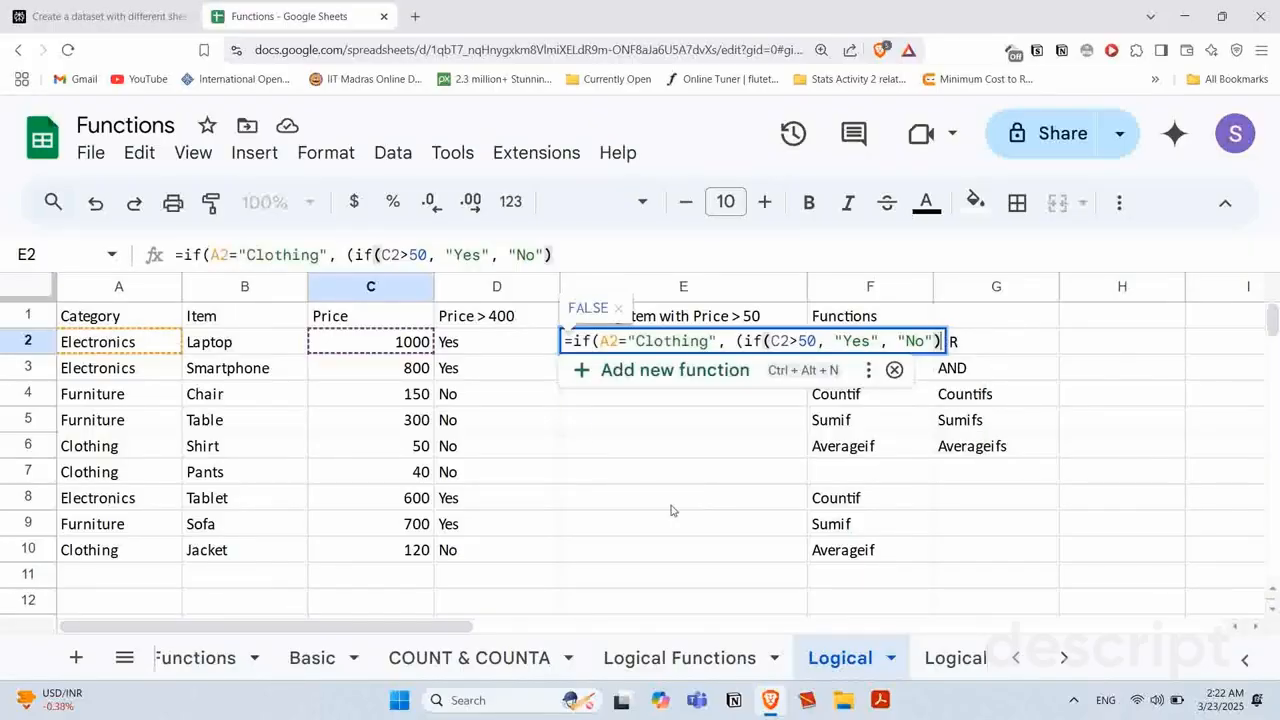
Step: Close the bracket around the nested IF, add "No" as the outer value-if-false argument, and close the outer IF in E2
{"action": "left_click", "coordinate": [744, 341]}
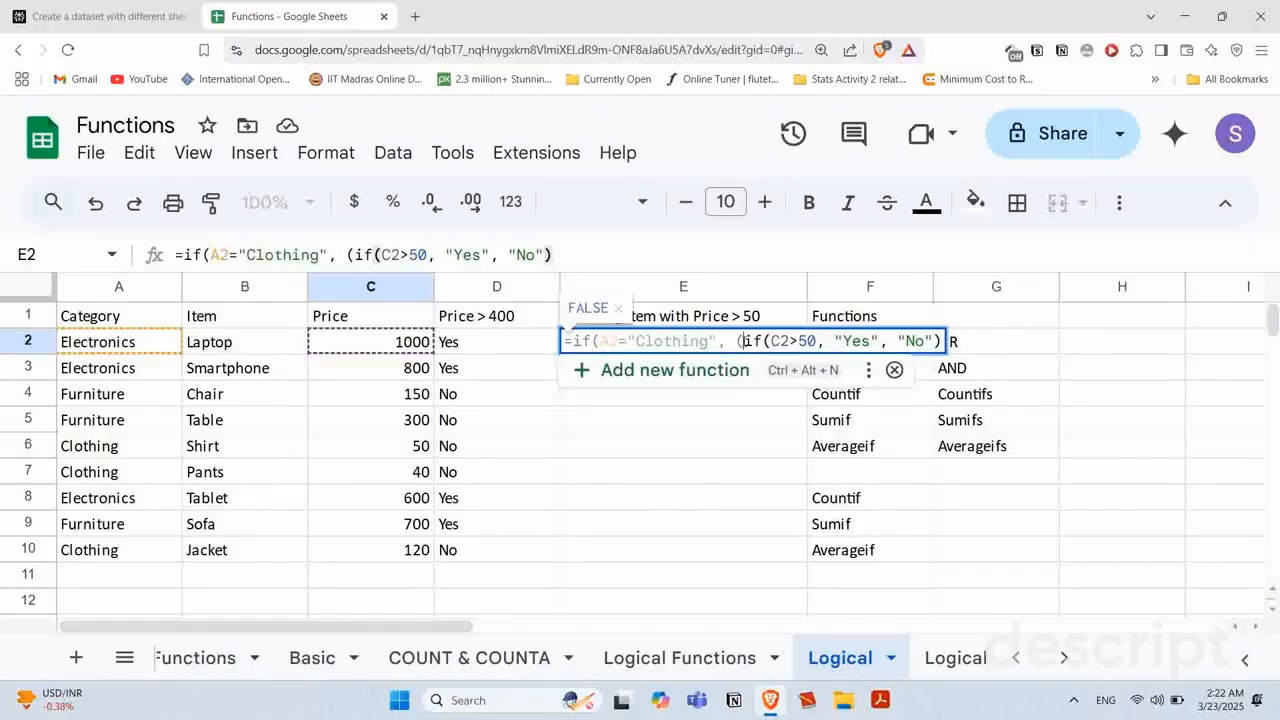
{"action": "left_click", "coordinate": [943, 341]}
{"action": "type", "text": "), "}
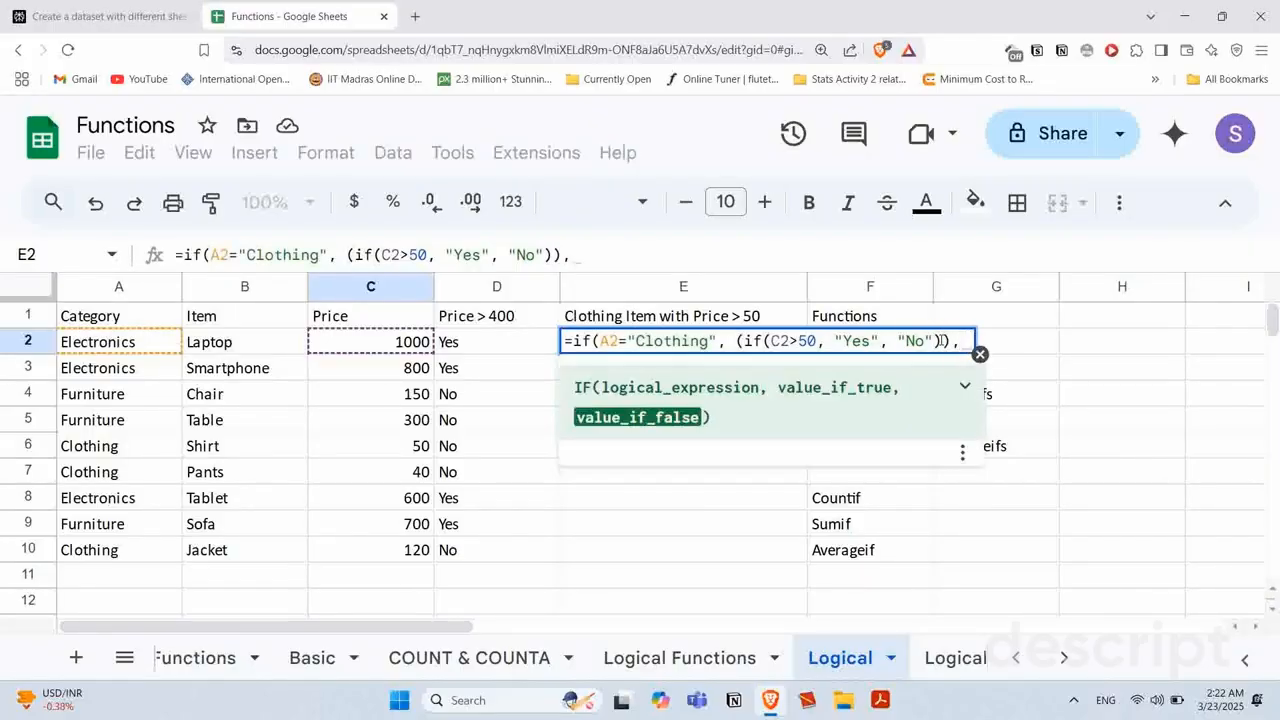
{"action": "type", "text": "\"No\""}
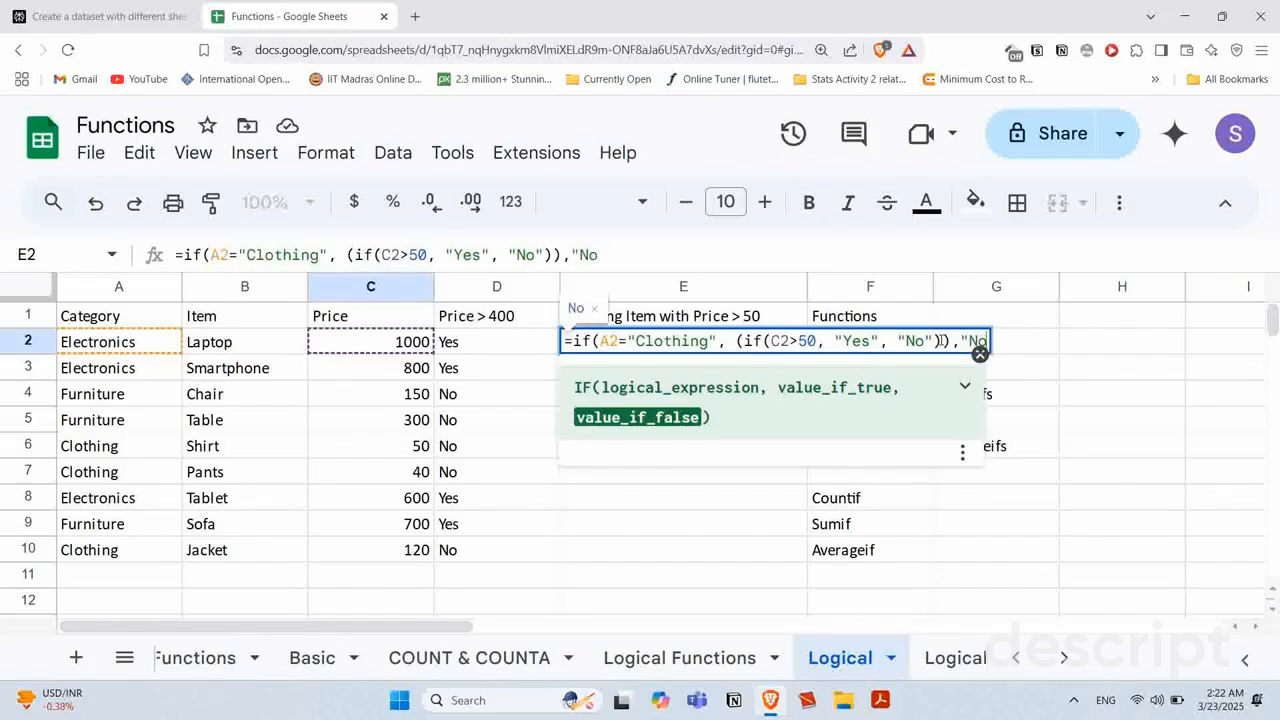
{"action": "type", "text": ")"}
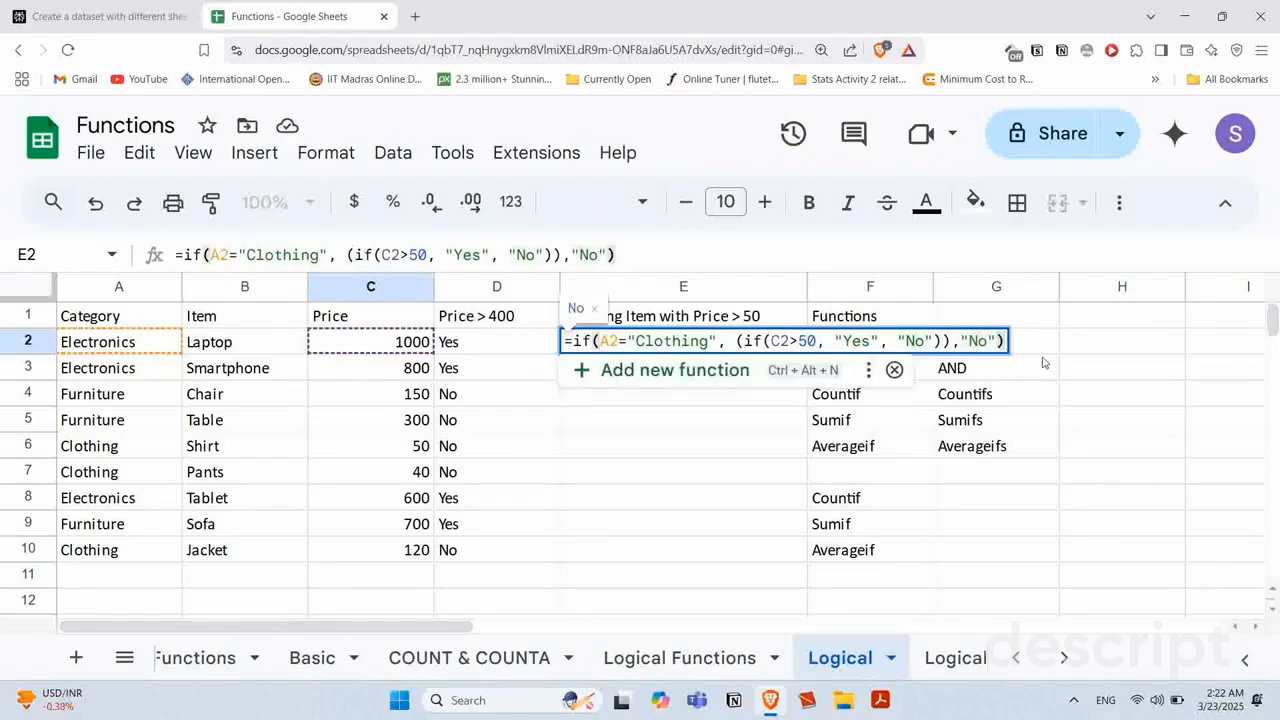
Step: Review the outer IF arguments in E2: the condition A2="Clothing", the nested IF, and the final "No"
{"action": "left_click", "coordinate": [703, 341]}
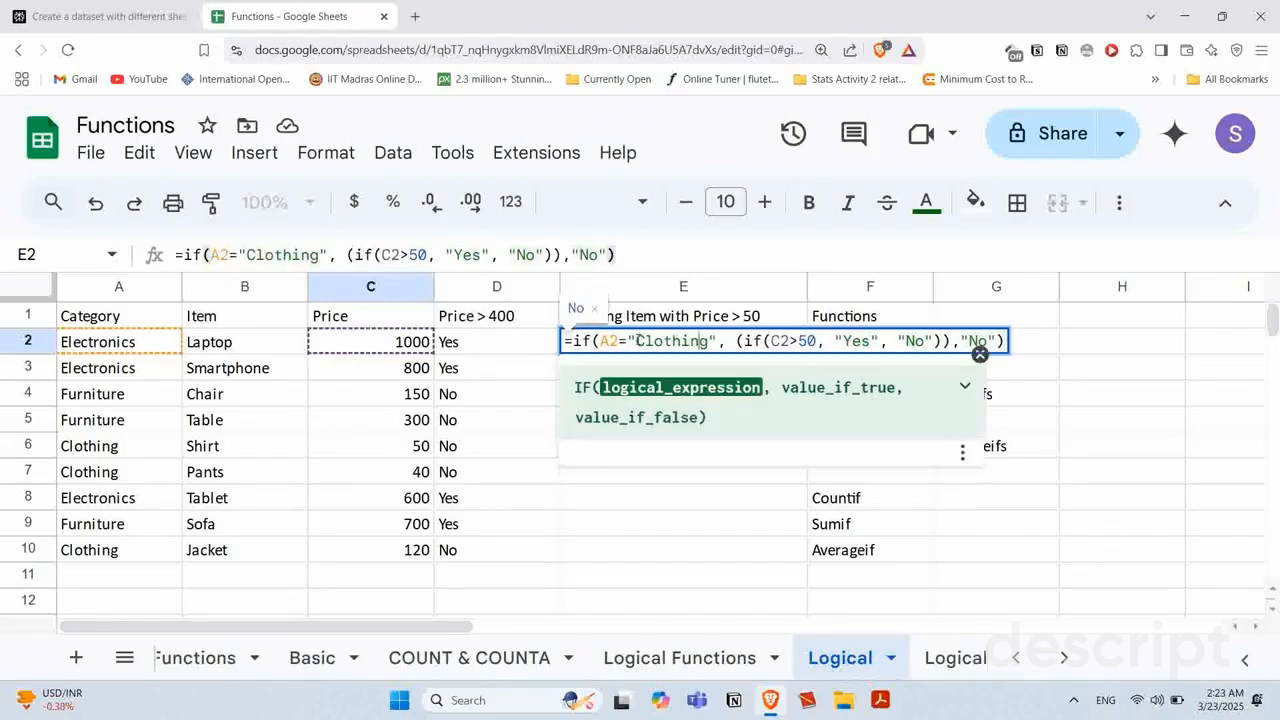
{"action": "left_click", "coordinate": [755, 343]}
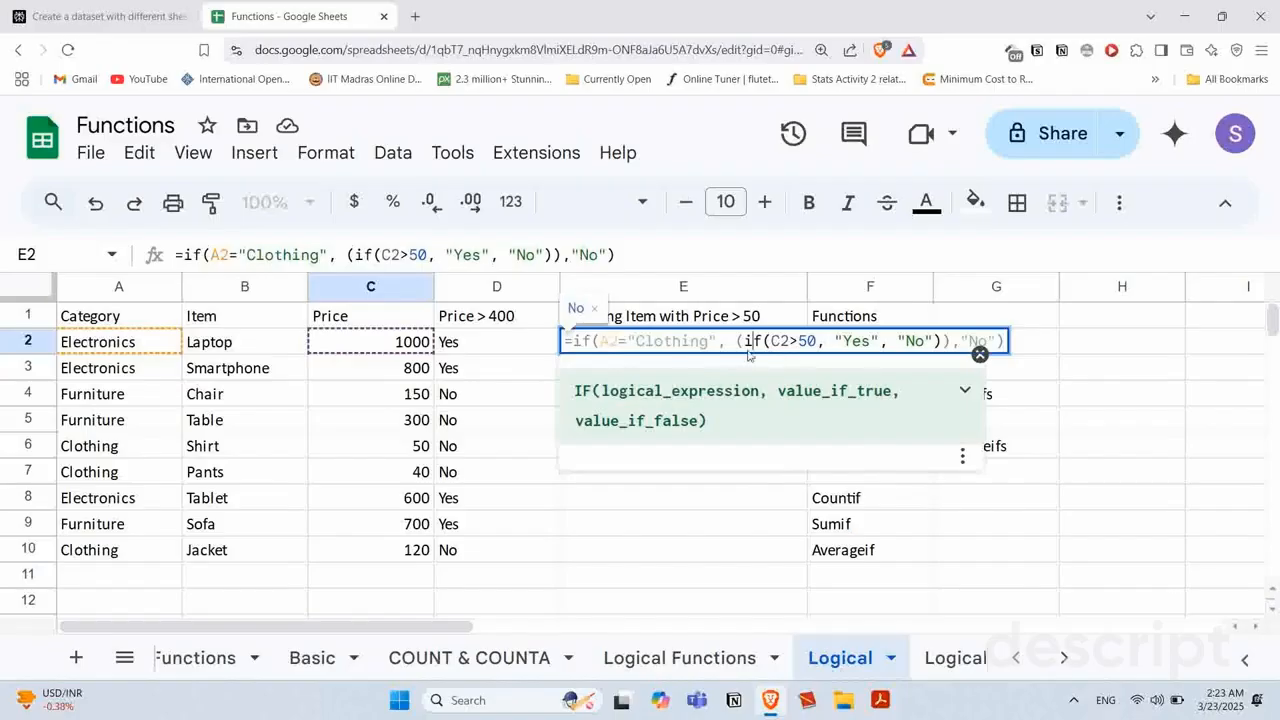
{"action": "left_click", "coordinate": [737, 342]}
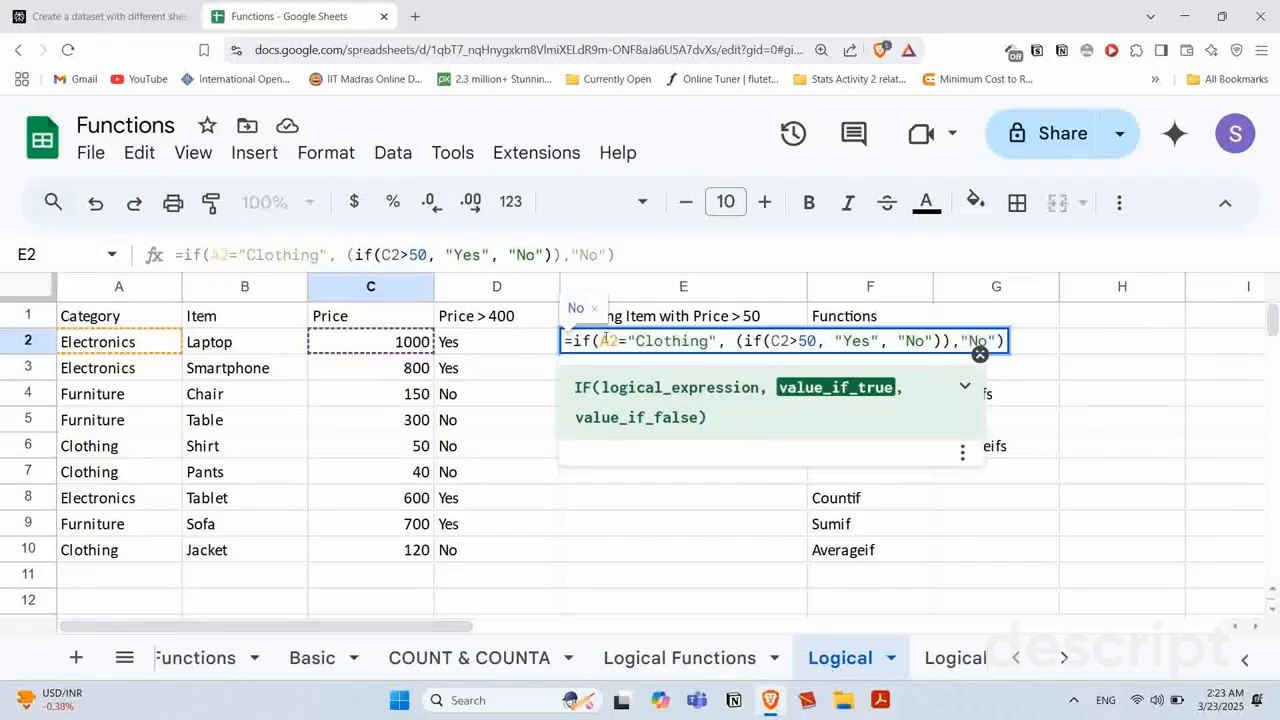
{"action": "left_click_drag", "start_coordinate": [600, 341], "coordinate": [716, 341]}
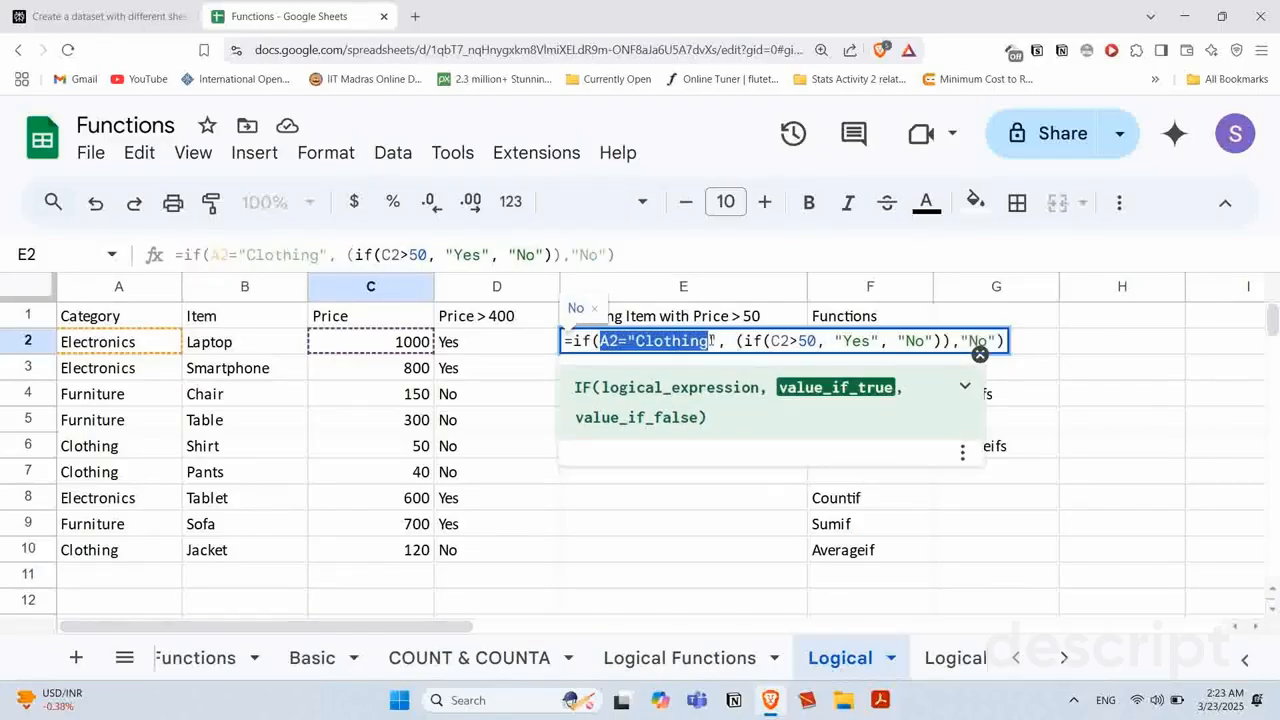
{"action": "left_click", "coordinate": [689, 342]}
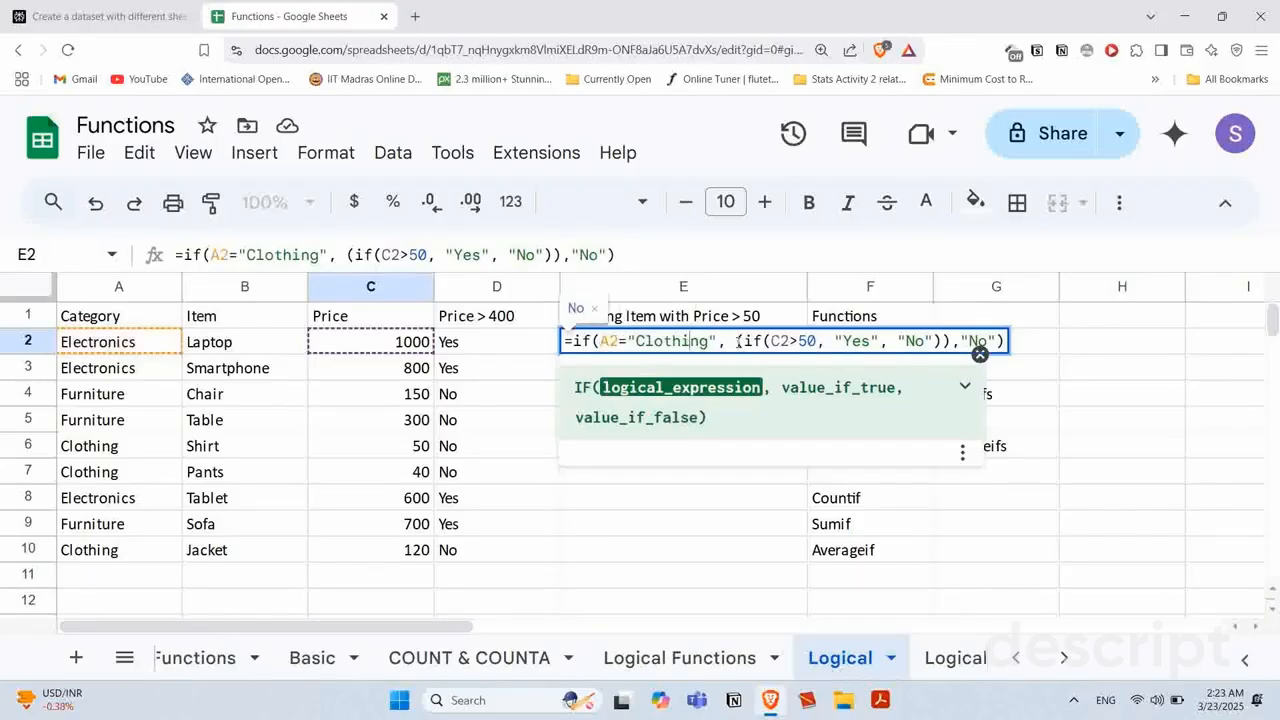
{"action": "left_click_drag", "start_coordinate": [737, 341], "coordinate": [955, 333]}
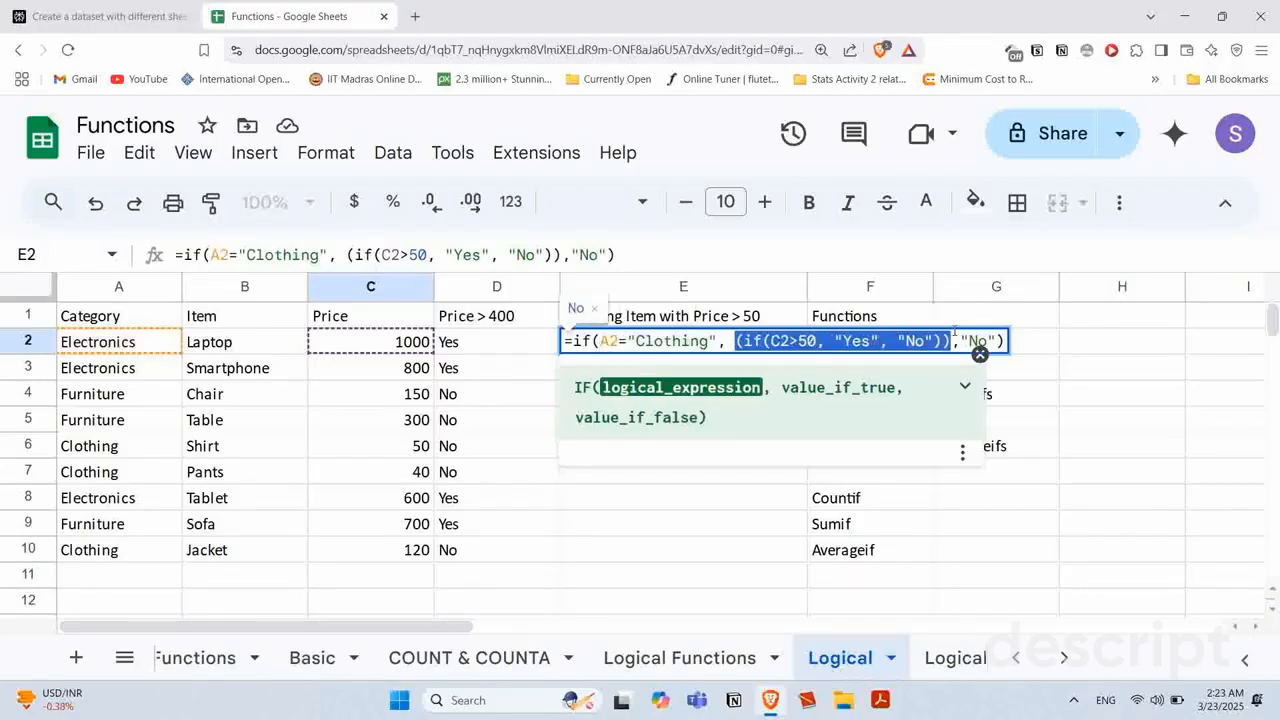
{"action": "left_click", "coordinate": [673, 341]}
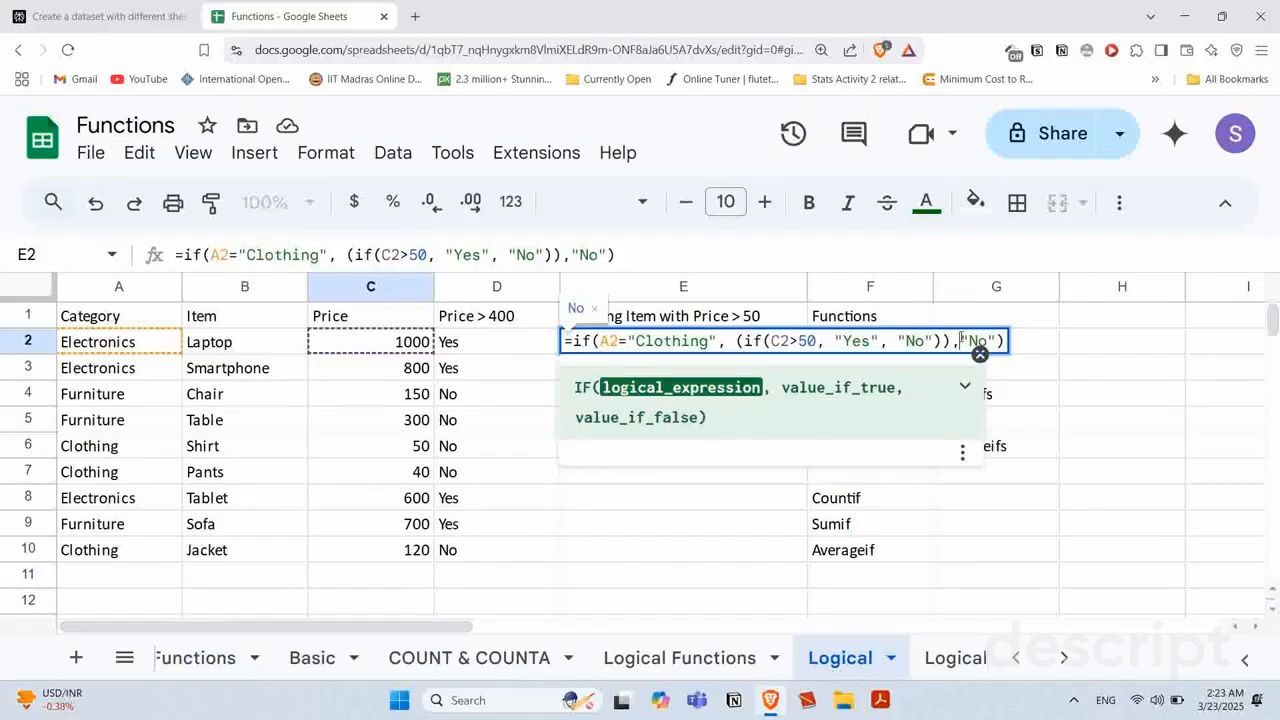
{"action": "left_click_drag", "start_coordinate": [961, 340], "coordinate": [994, 341]}
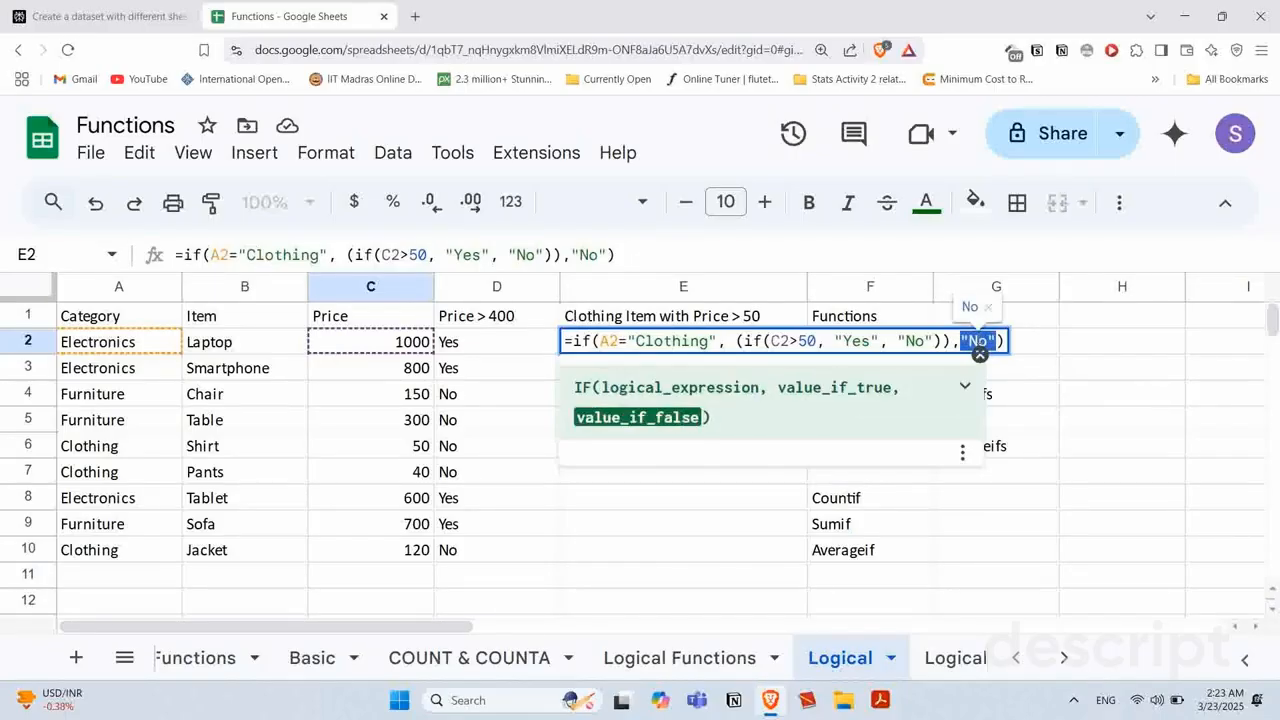
{"action": "left_click", "coordinate": [628, 341]}
{"action": "left_click_drag", "start_coordinate": [716, 341], "coordinate": [600, 341]}
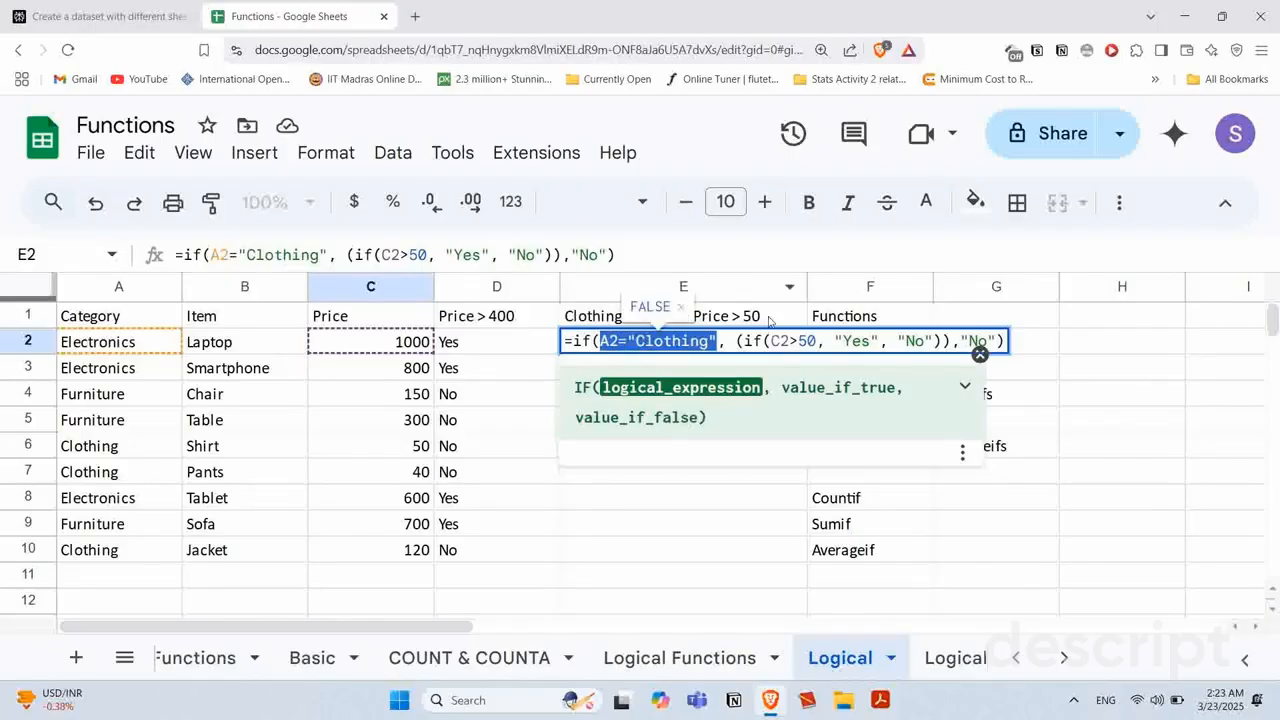
{"action": "left_click_drag", "start_coordinate": [738, 341], "coordinate": [996, 341]}
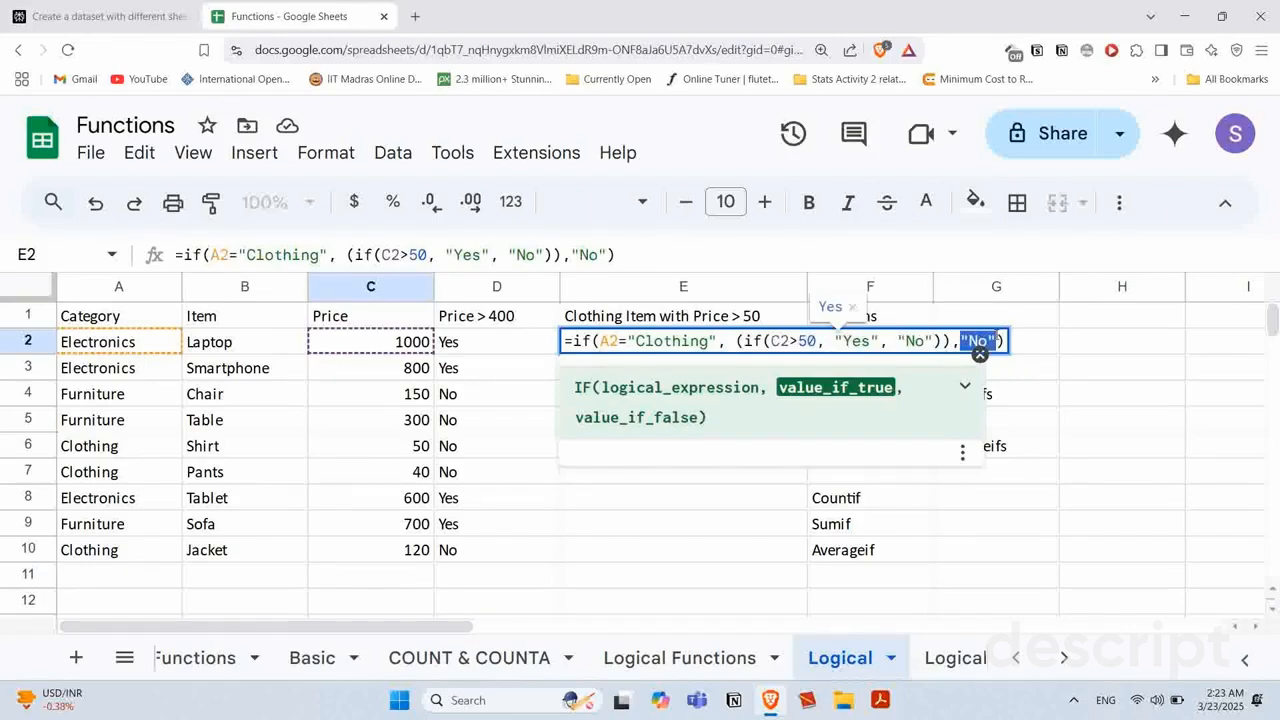
Step: Examine the nested IF inside the E2 formula, including its condition C2>50 and its "Yes" and "No" values
{"action": "left_click", "coordinate": [760, 341]}
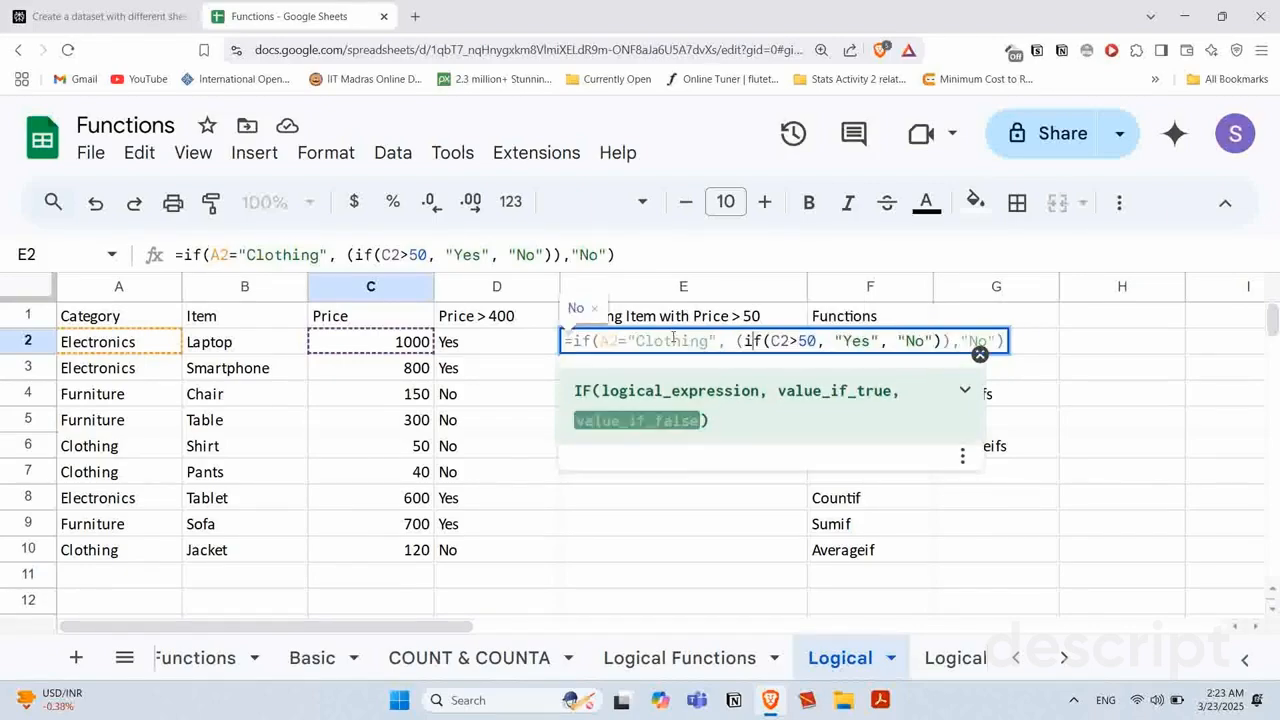
{"action": "left_click_drag", "start_coordinate": [737, 341], "coordinate": [953, 342]}
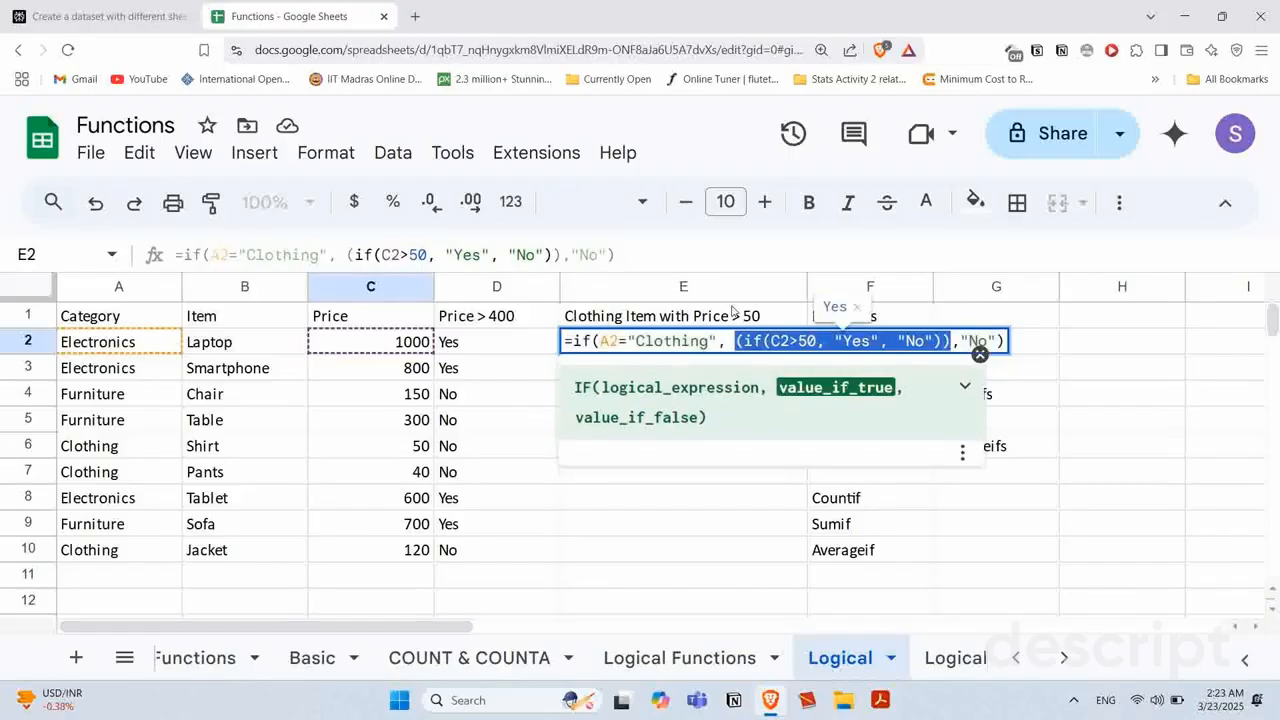
{"action": "left_click", "coordinate": [789, 342]}
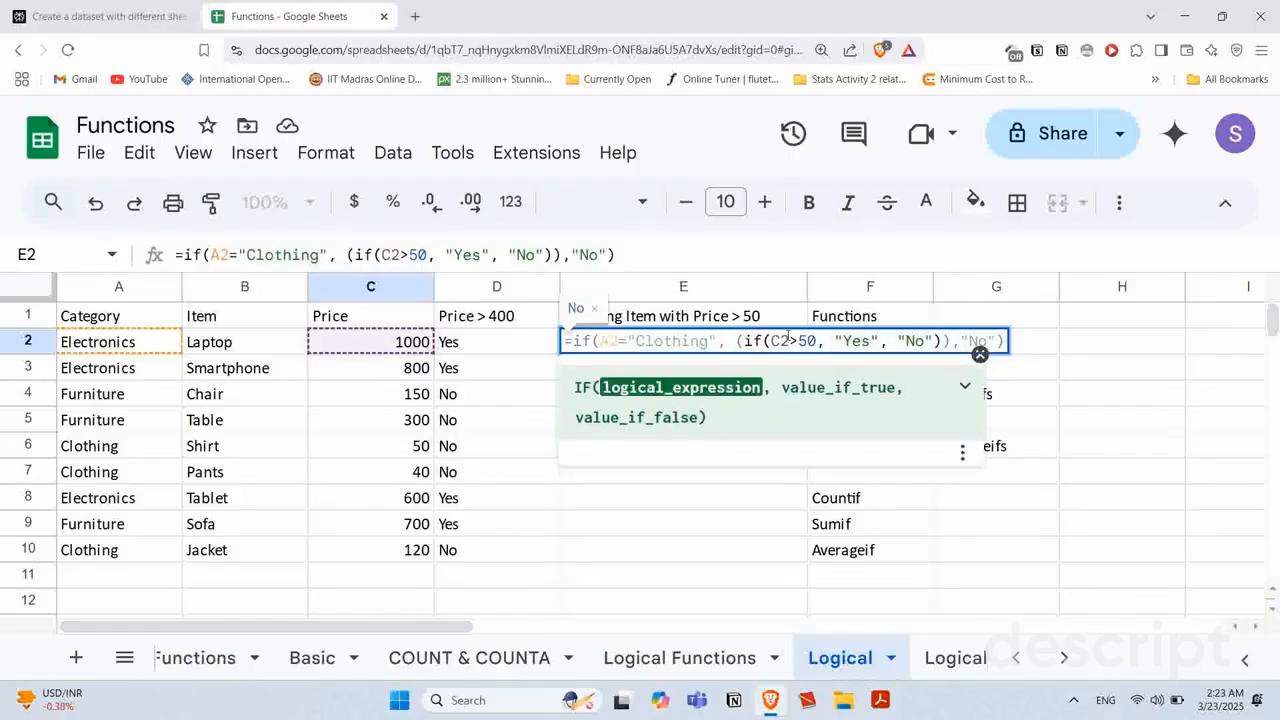
{"action": "left_click_drag", "start_coordinate": [769, 341], "coordinate": [879, 342]}
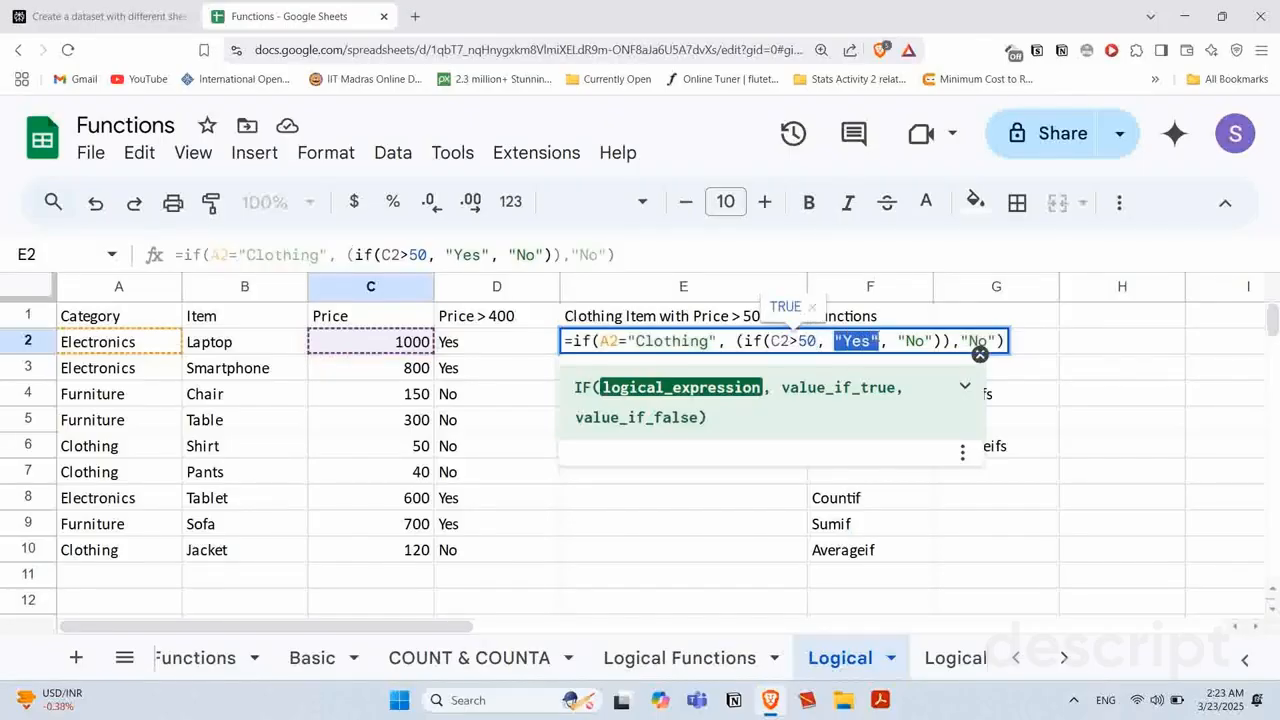
{"action": "left_click_drag", "start_coordinate": [781, 341], "coordinate": [817, 342]}
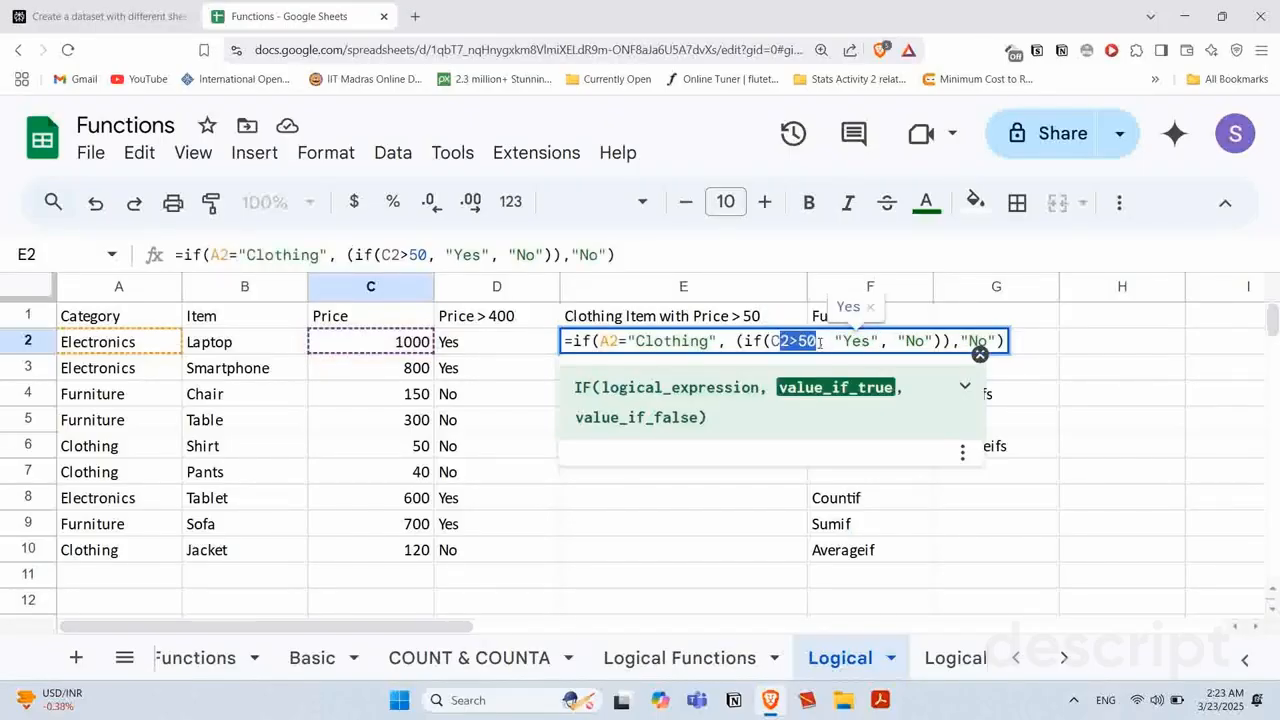
{"action": "left_click_drag", "start_coordinate": [895, 341], "coordinate": [929, 341]}
Step: Commit the nested IF formula in E2, fill it down through E10, and check the copied formula in E10
{"action": "key", "text": "Escape"}
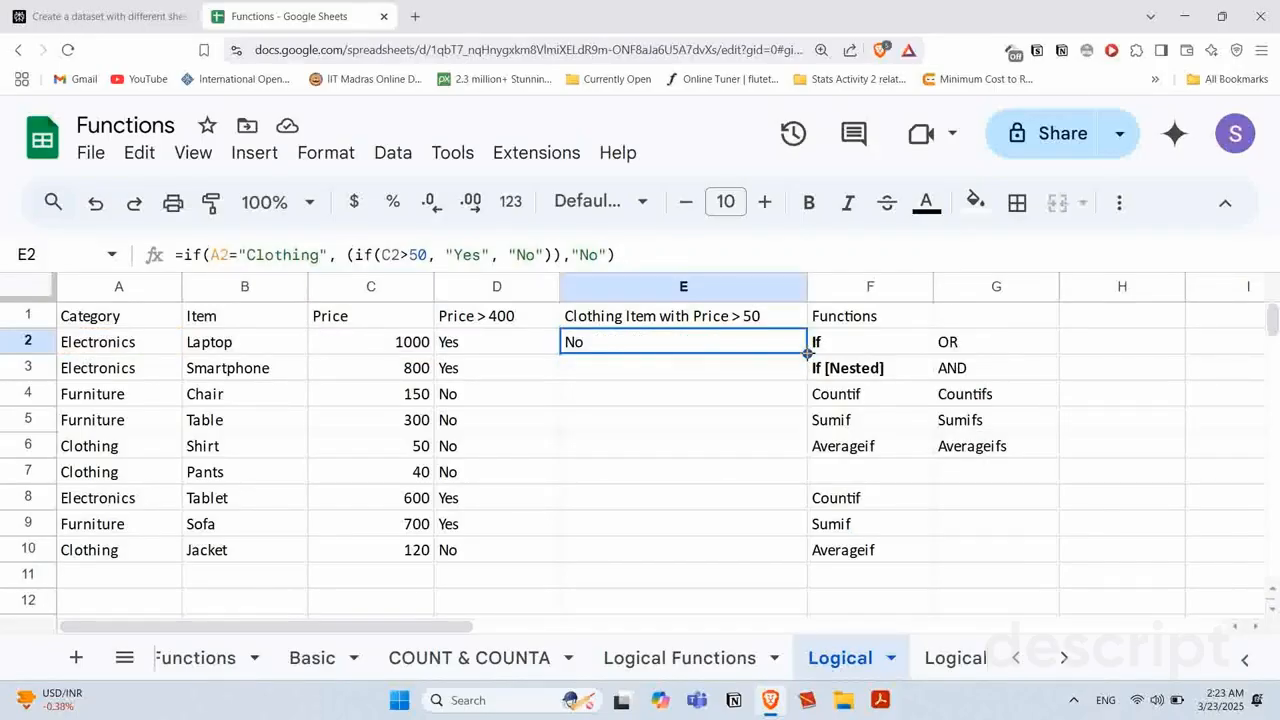
{"action": "double_click", "coordinate": [807, 353]}
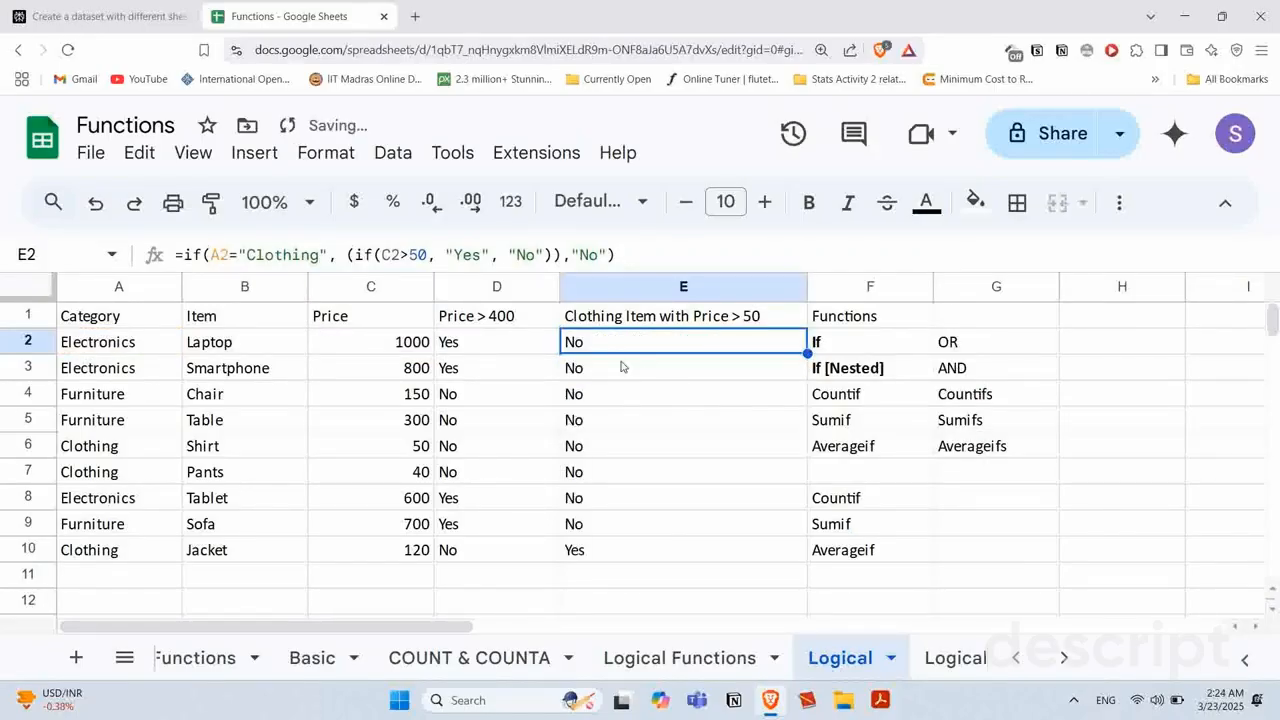
{"action": "left_click", "coordinate": [611, 552]}
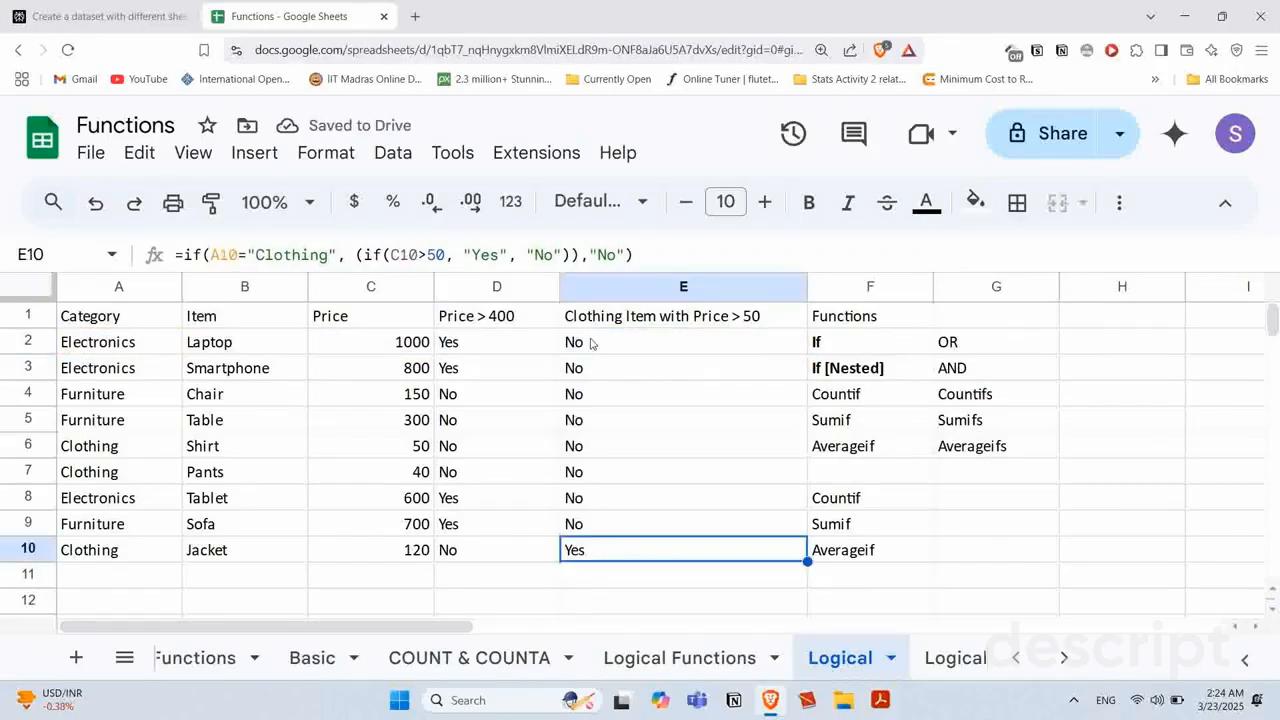
Step: Compare the category, price and column E result for the Jacket in row 10 and the Shirt in row 6
{"action": "left_click", "coordinate": [103, 551]}
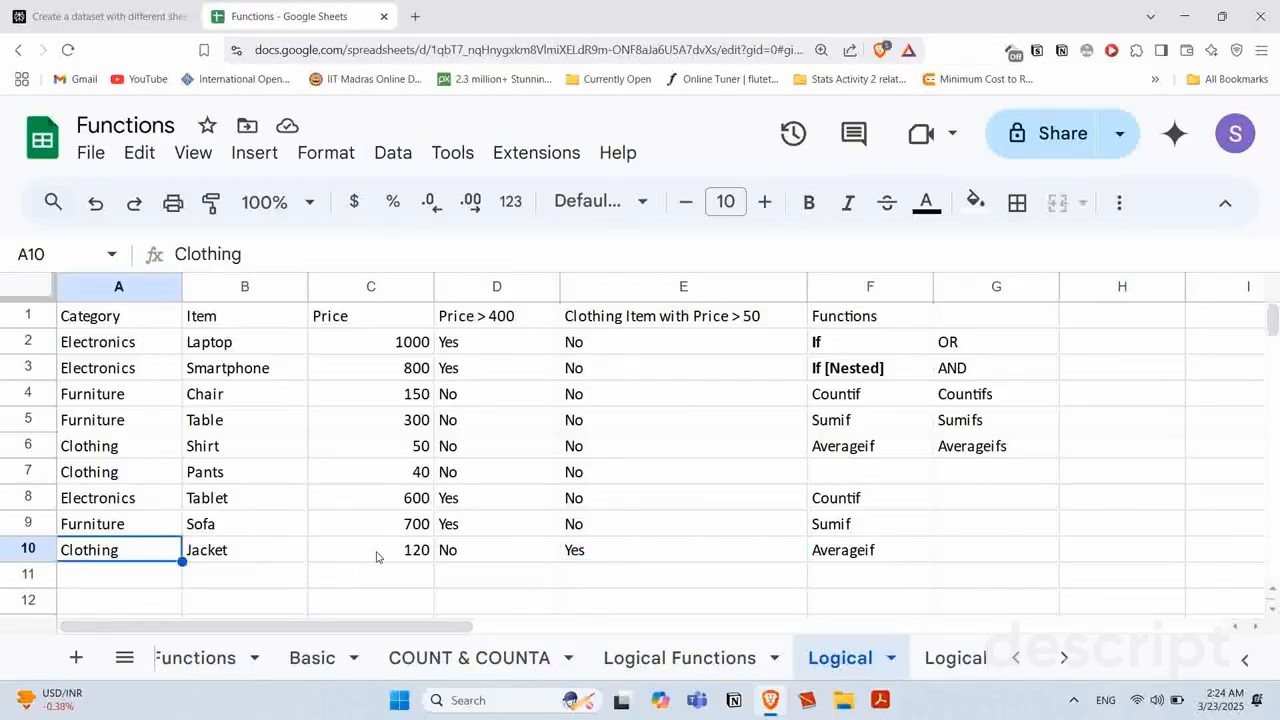
{"action": "left_click", "coordinate": [420, 548]}
{"action": "left_click", "coordinate": [595, 558]}
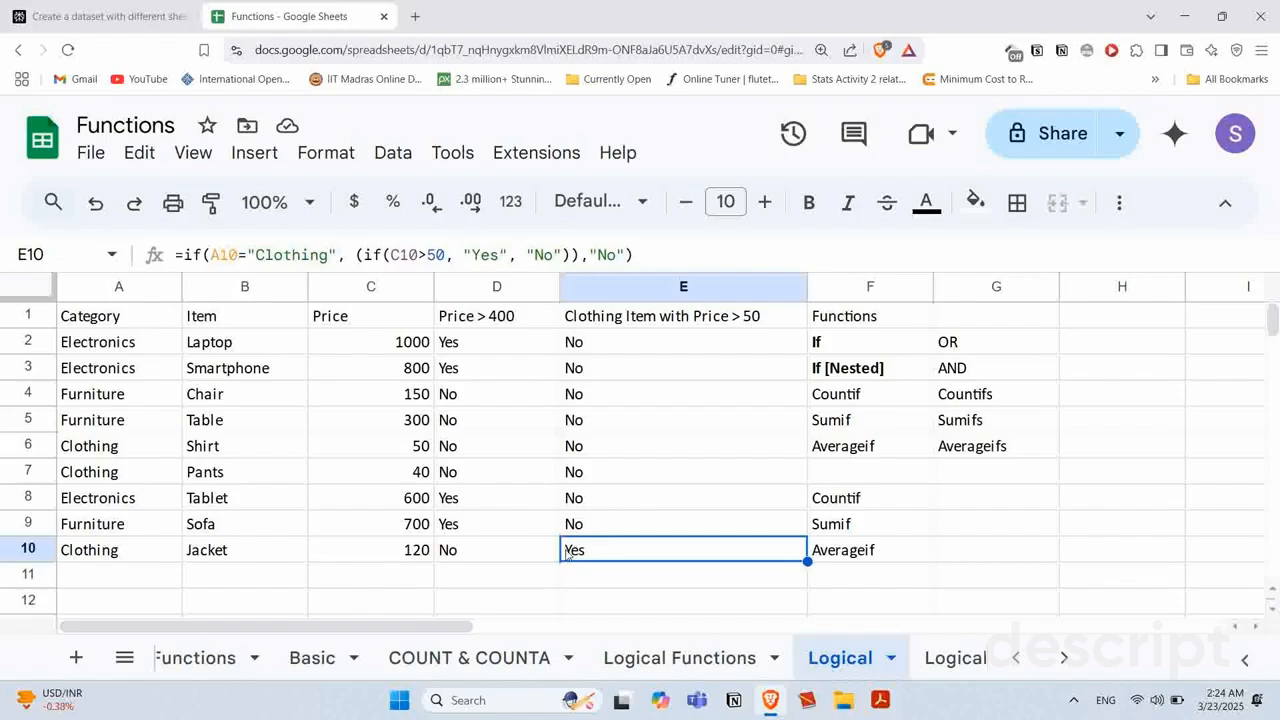
{"action": "left_click", "coordinate": [102, 447]}
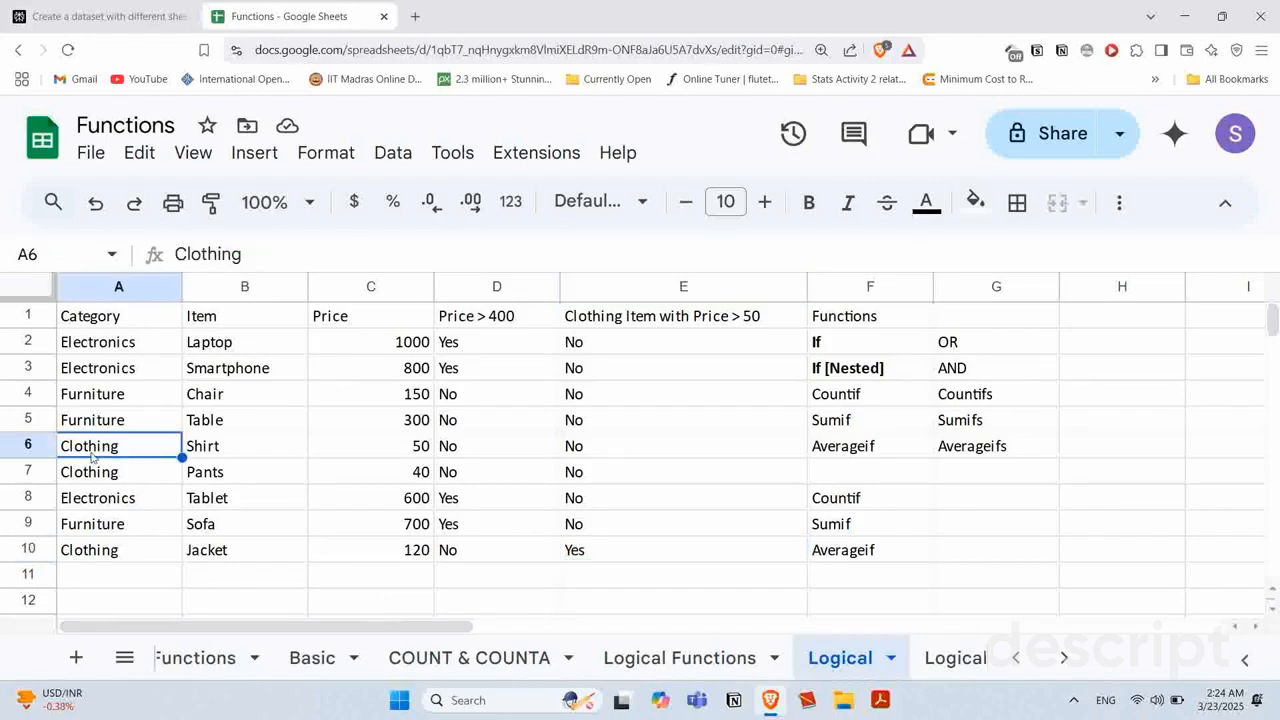
{"action": "left_click", "coordinate": [390, 448]}
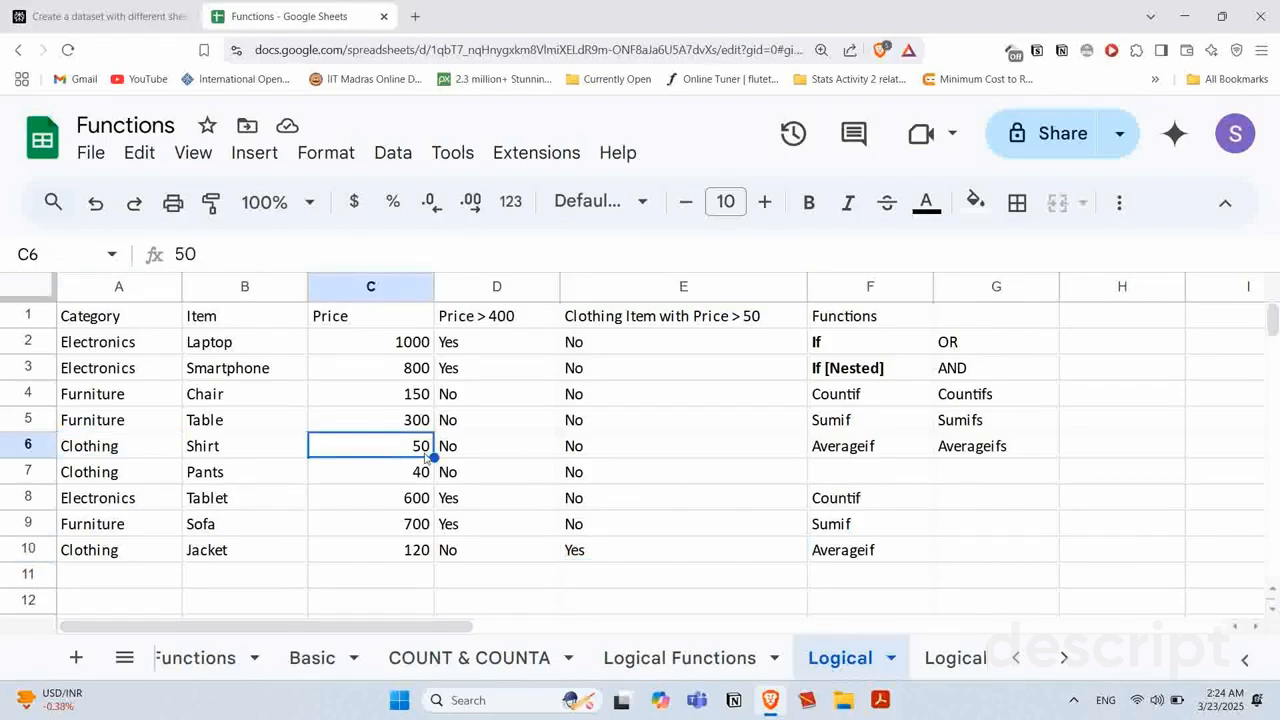
{"action": "left_click", "coordinate": [614, 442]}
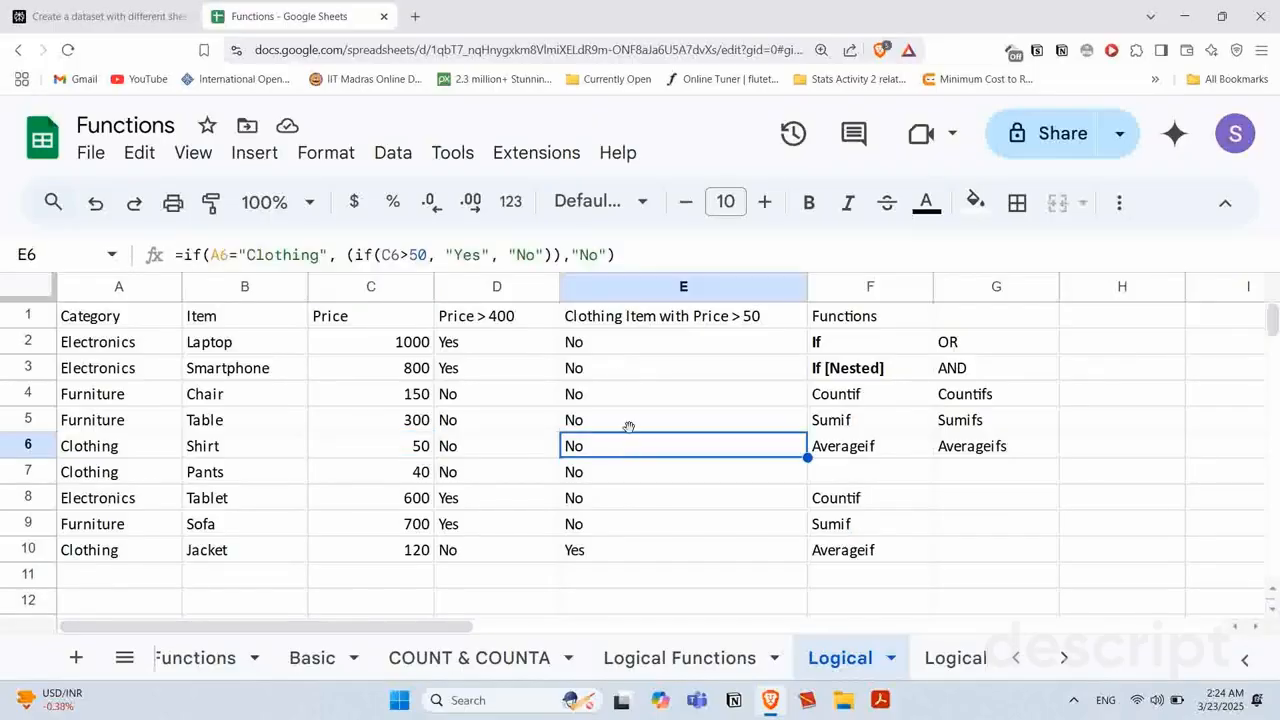
Step: Clear the nested IF results from E2 through E10
{"action": "left_click", "coordinate": [601, 366]}
{"action": "left_click_drag", "start_coordinate": [605, 344], "coordinate": [618, 550]}
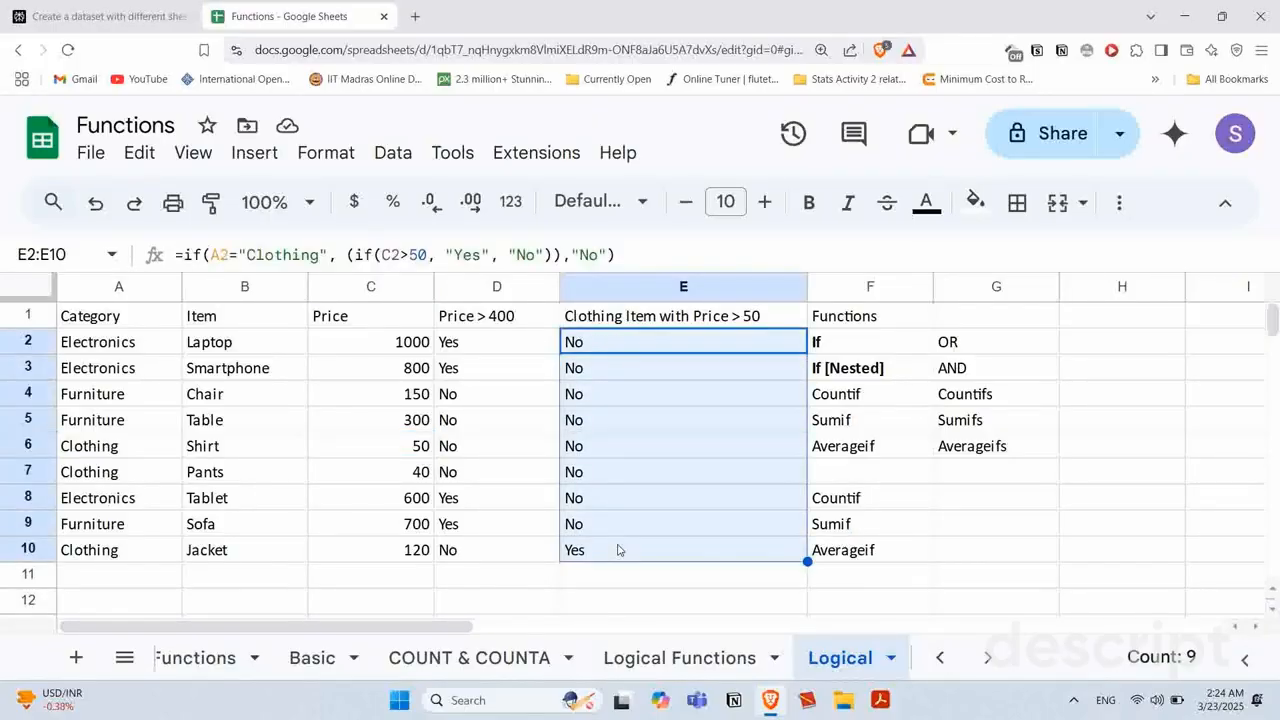
{"action": "key", "text": "Delete"}
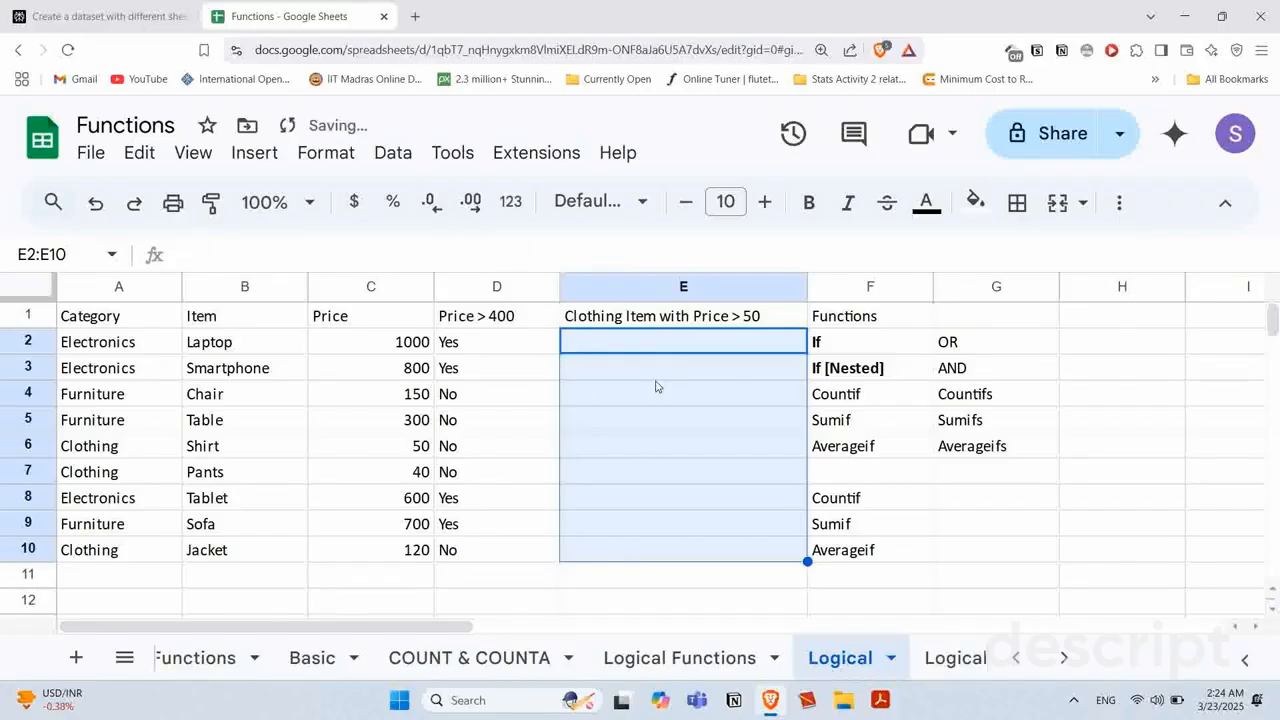
Step: Change the heading in E1 to "Furniture Item with Price > 50"
{"action": "left_click", "coordinate": [656, 318]}
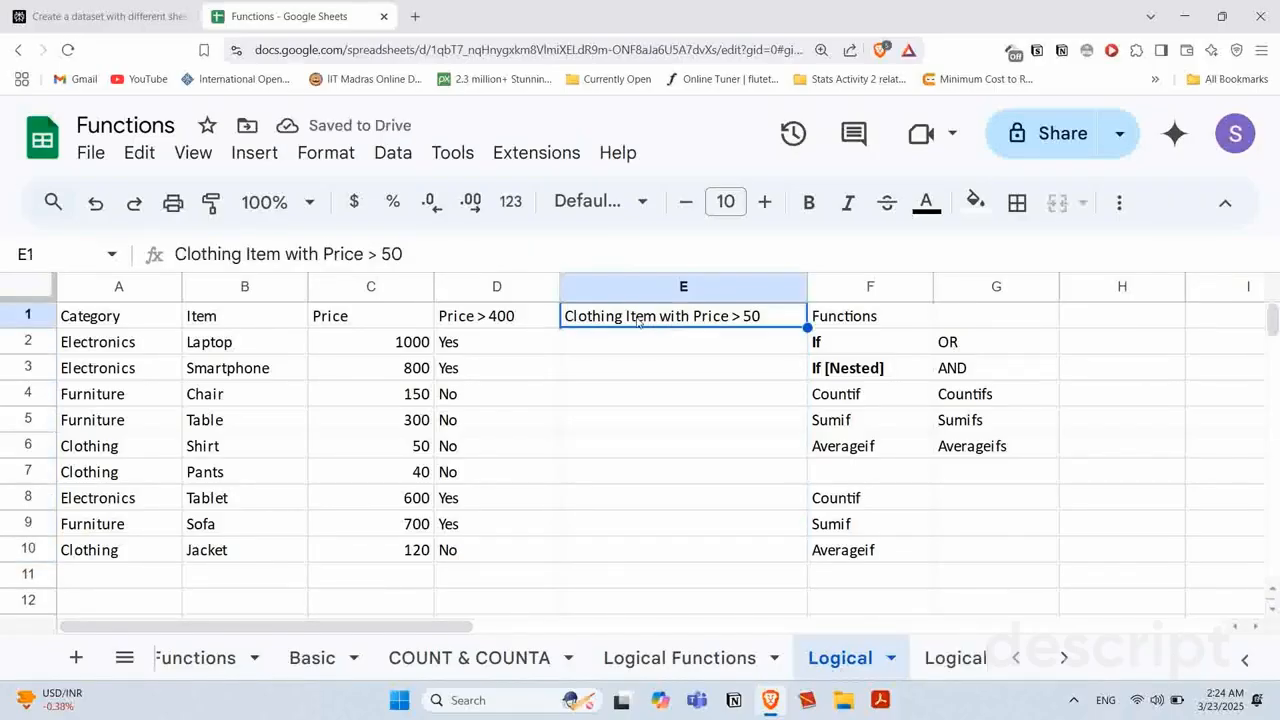
{"action": "double_click", "coordinate": [621, 317]}
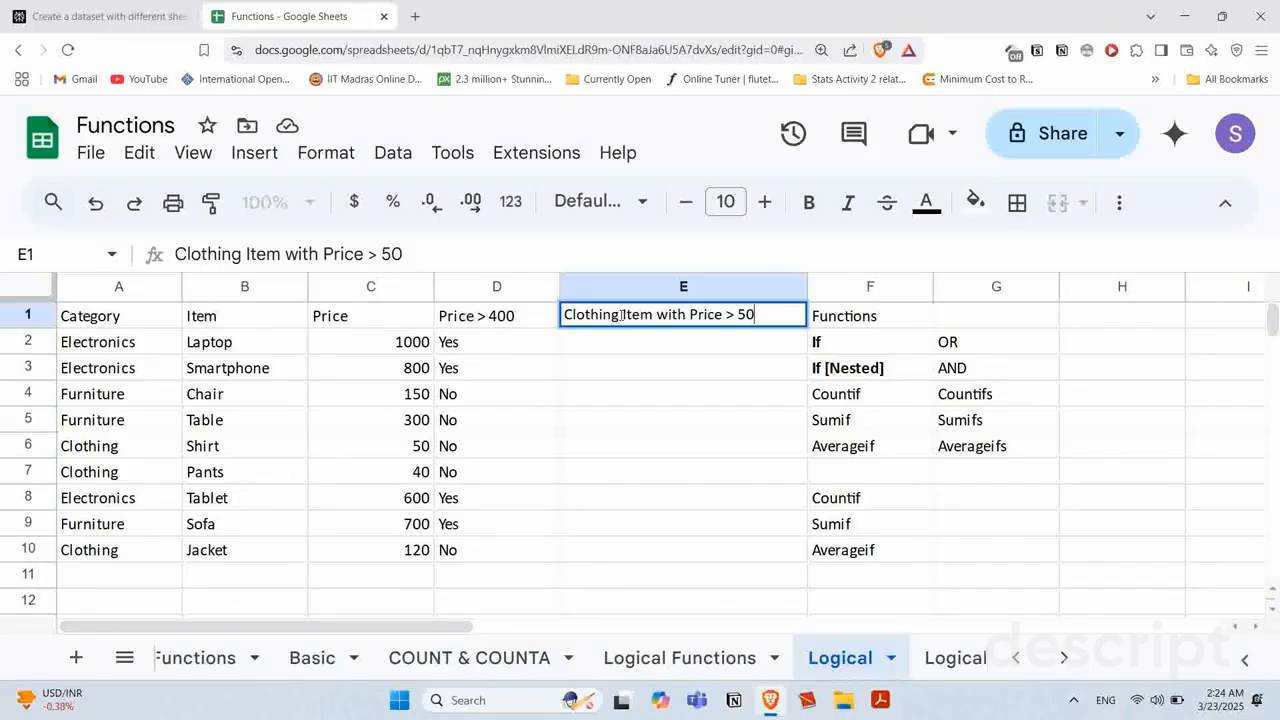
{"action": "left_click_drag", "start_coordinate": [619, 315], "coordinate": [562, 320]}
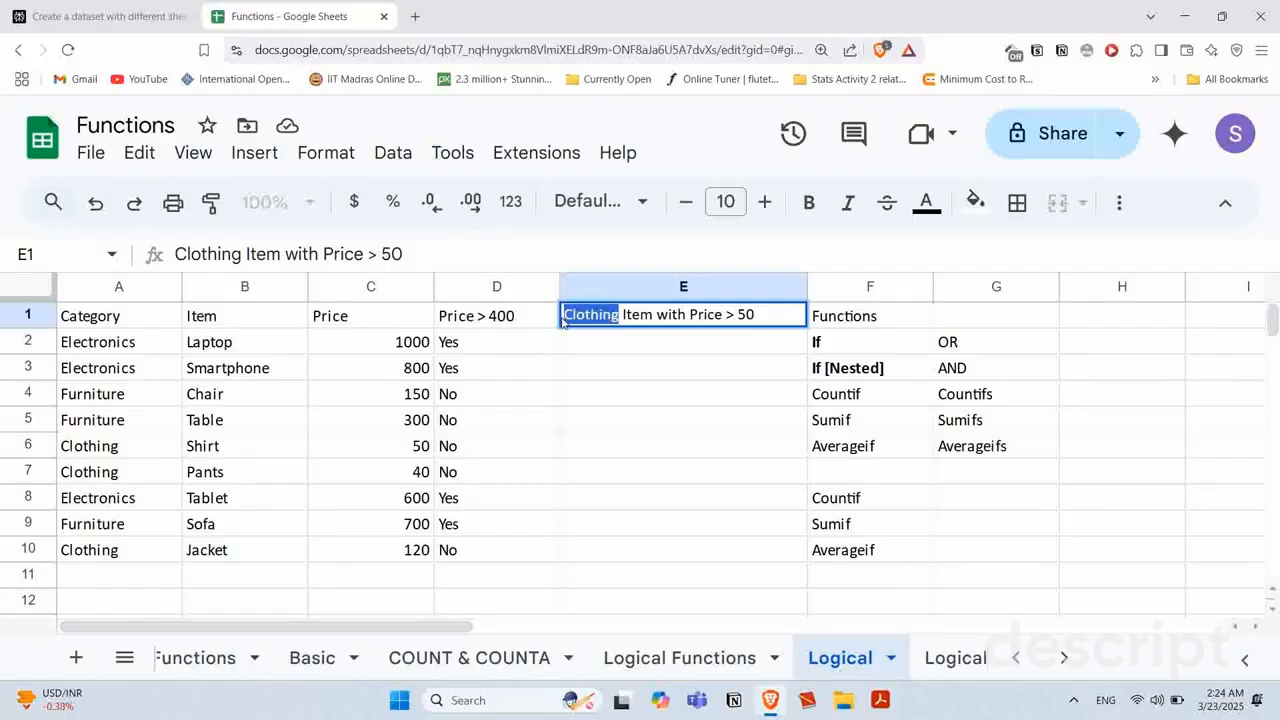
{"action": "type", "text": "Furniture"}
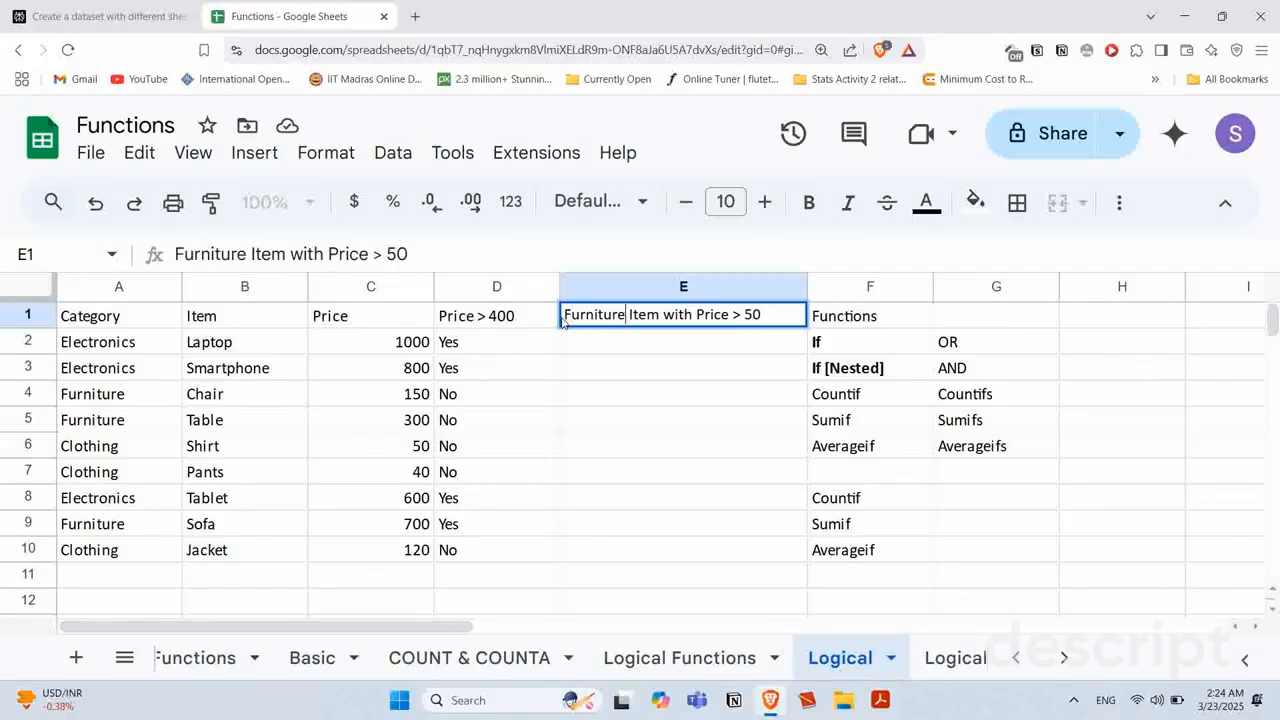
{"action": "left_click", "coordinate": [615, 341]}
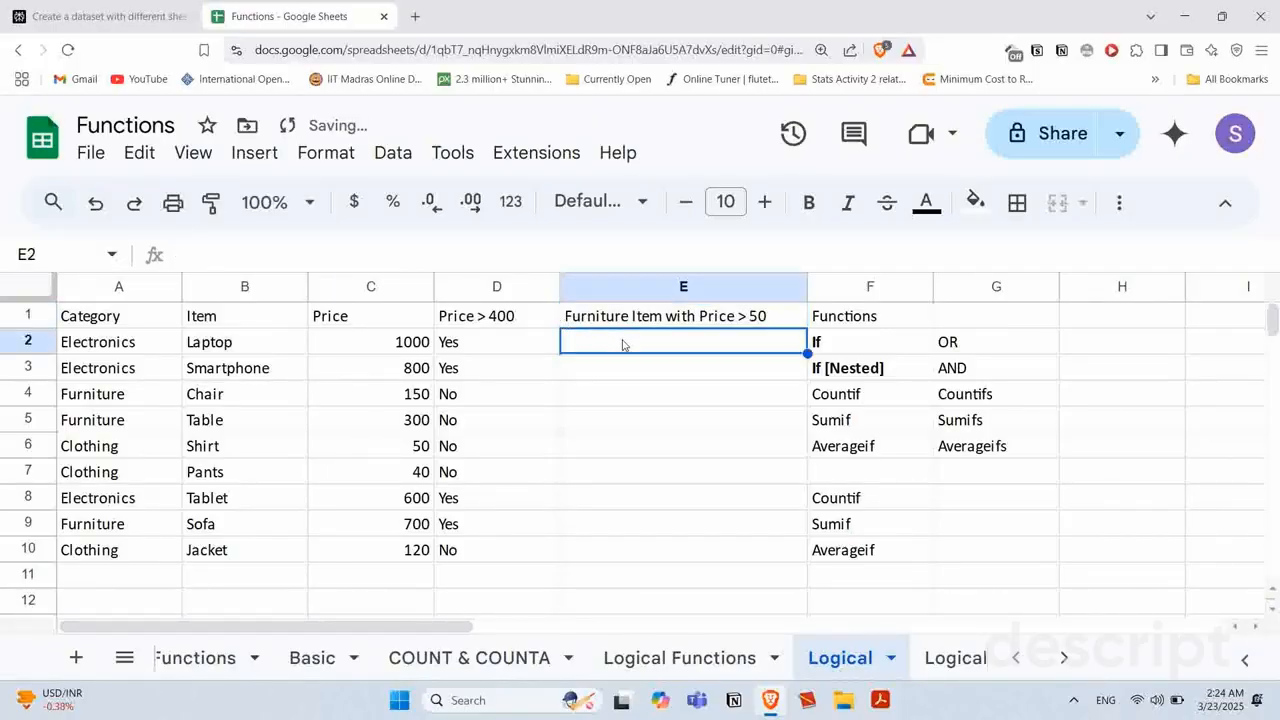
Step: Start an IF formula in E2 with the condition A2="Furniture" as its first argument
{"action": "double_click", "coordinate": [623, 343]}
{"action": "type", "text": "if"}
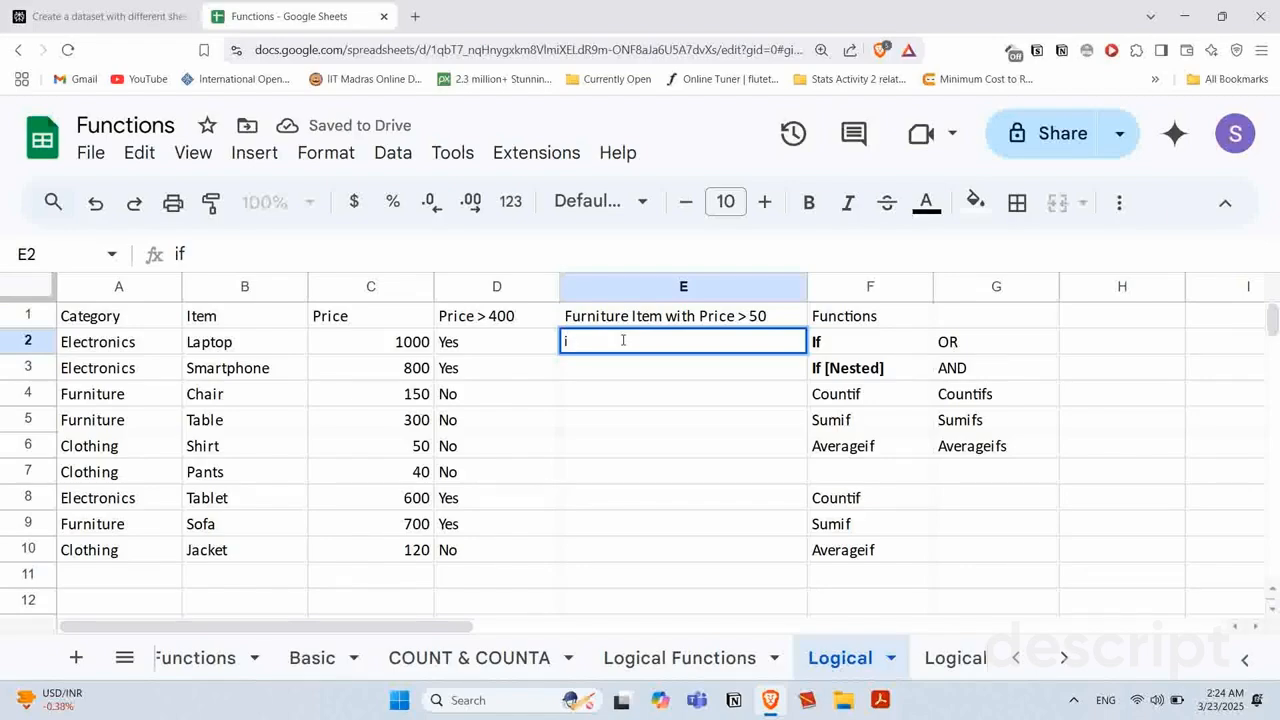
{"action": "key", "text": "BackSpace"}
{"action": "key", "text": "BackSpace"}
{"action": "type", "text": "=if("}
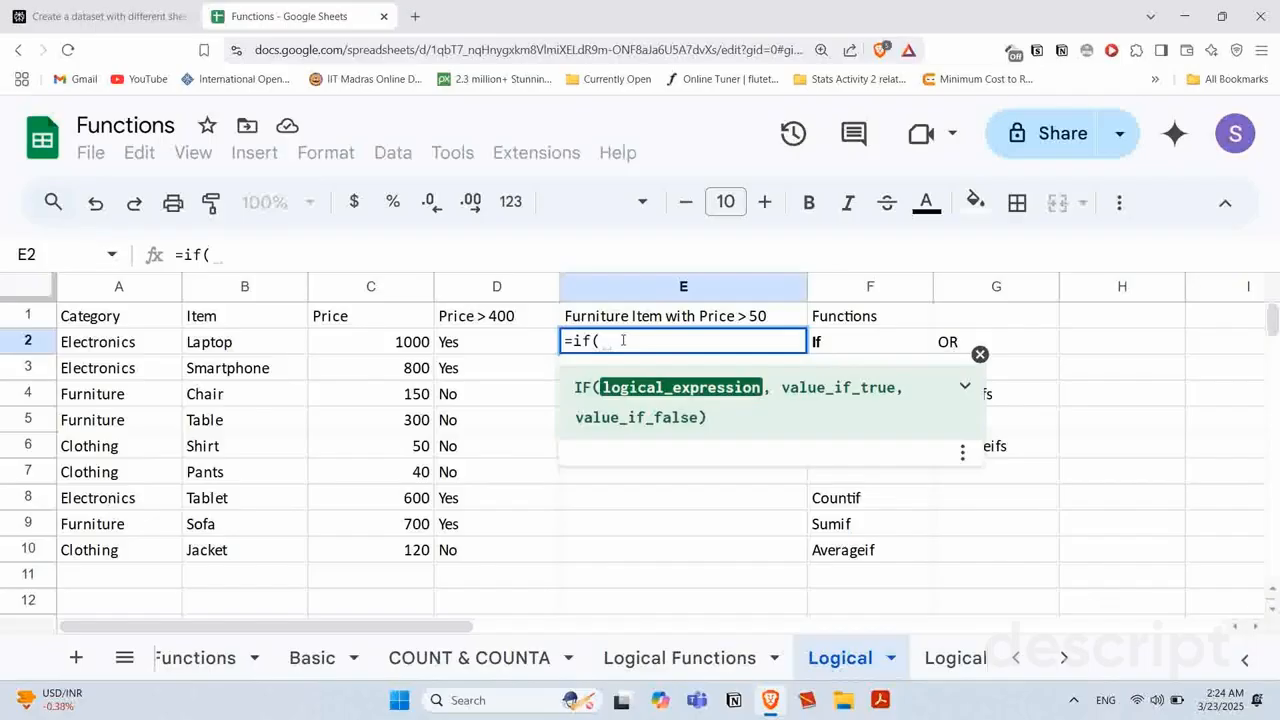
{"action": "left_click", "coordinate": [119, 344]}
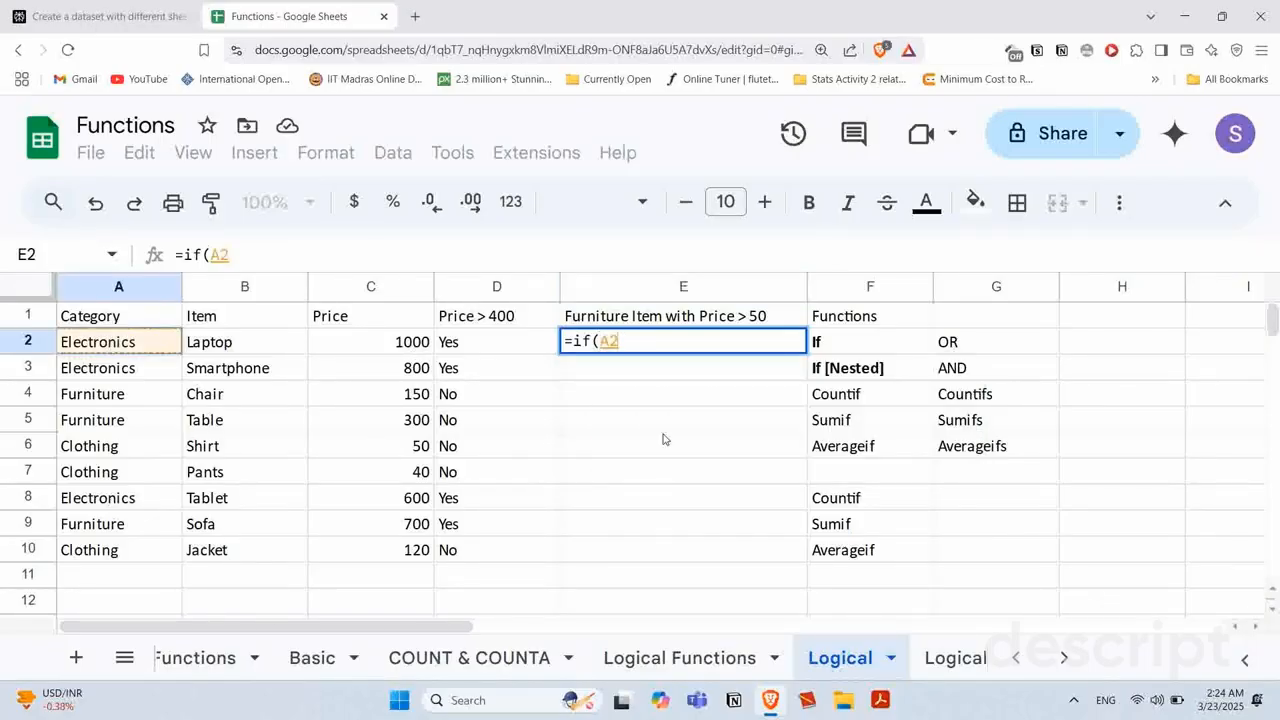
{"action": "type", "text": "=\"Fur"}
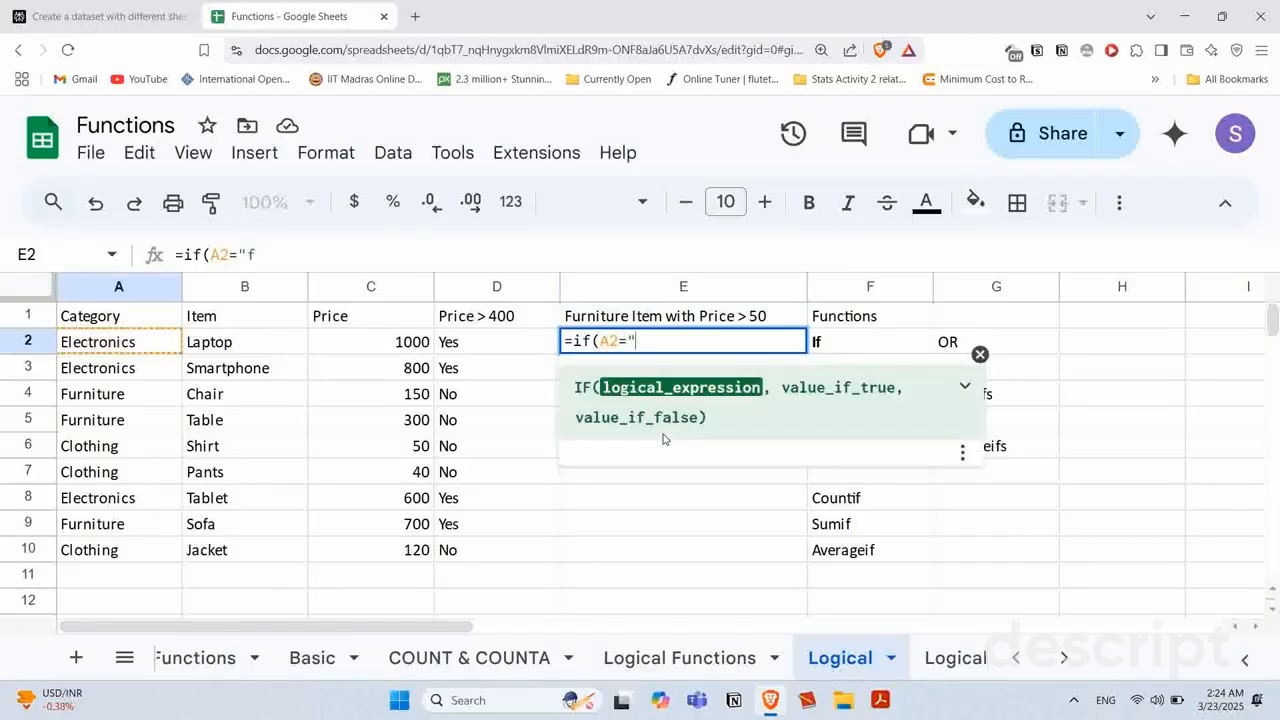
{"action": "type", "text": "niture"}
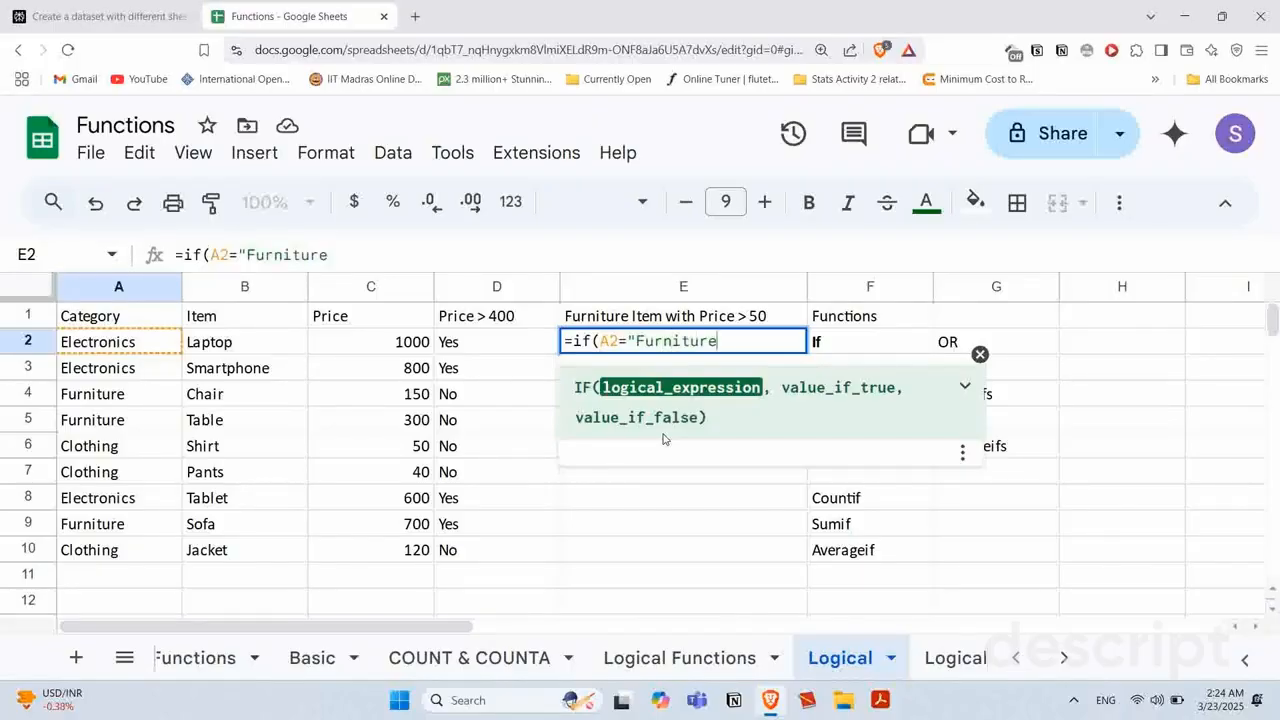
{"action": "type", "text": "\","}
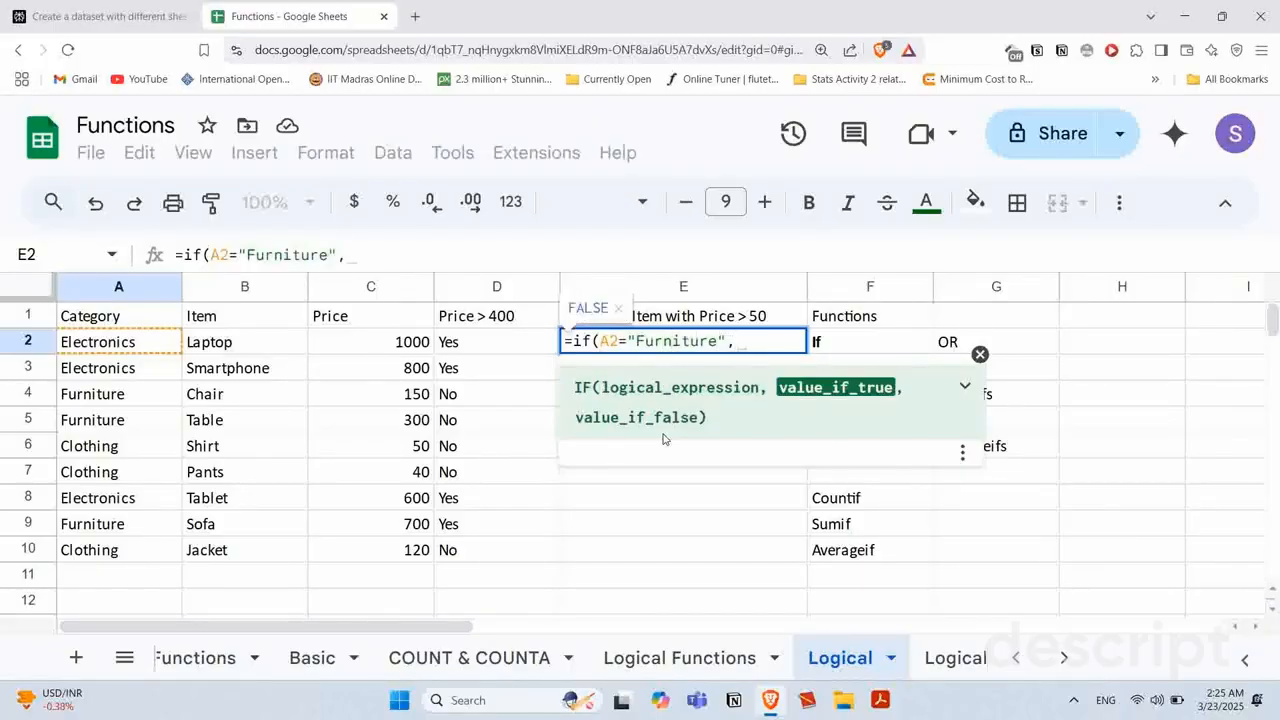
Step: Add a nested IF as the true value in E2, testing C2>50 and returning "Yes" or "No"
{"action": "type", "text": "\""}
{"action": "key", "text": "BackSpace"}
{"action": "type", "text": "if("}
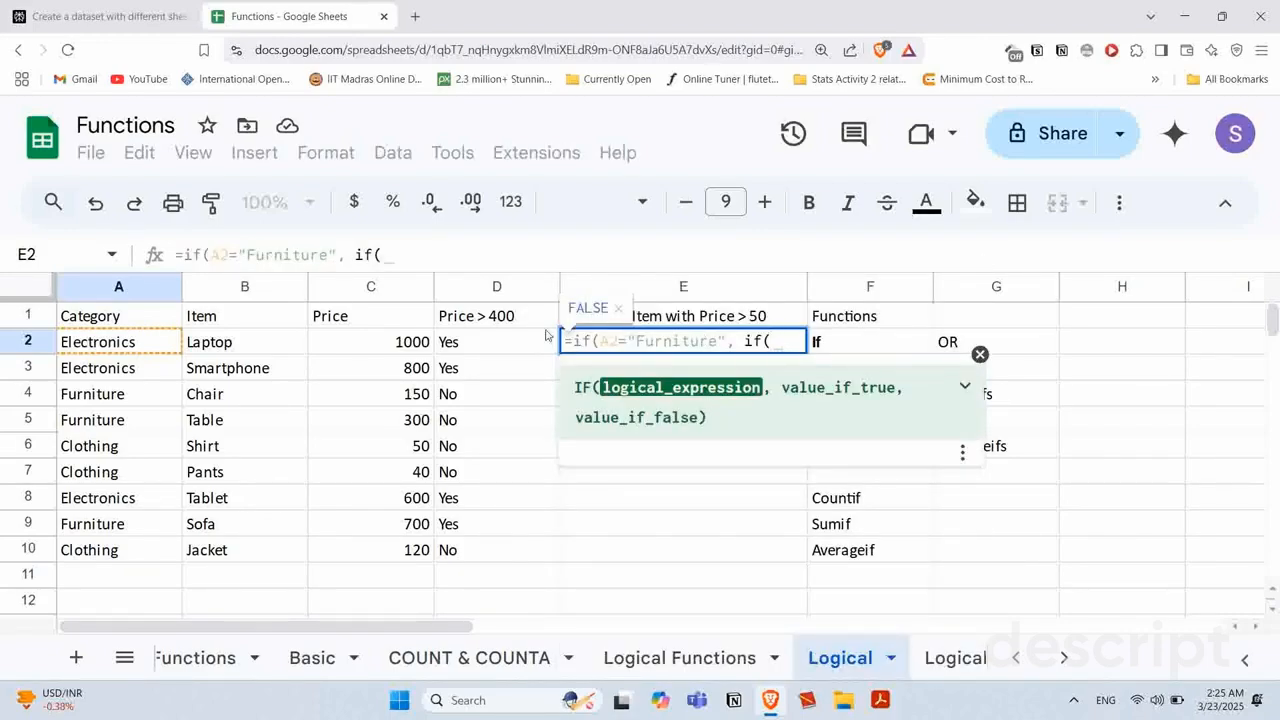
{"action": "left_click", "coordinate": [360, 344]}
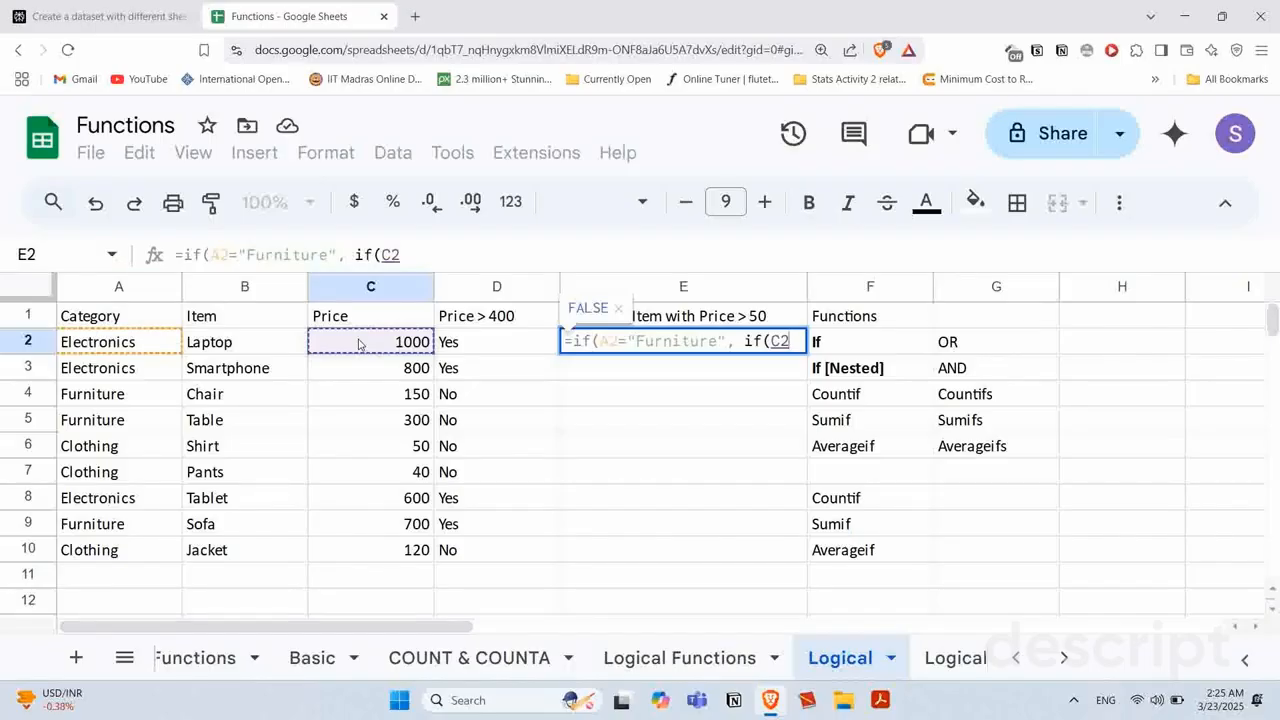
{"action": "type", "text": ">50,"}
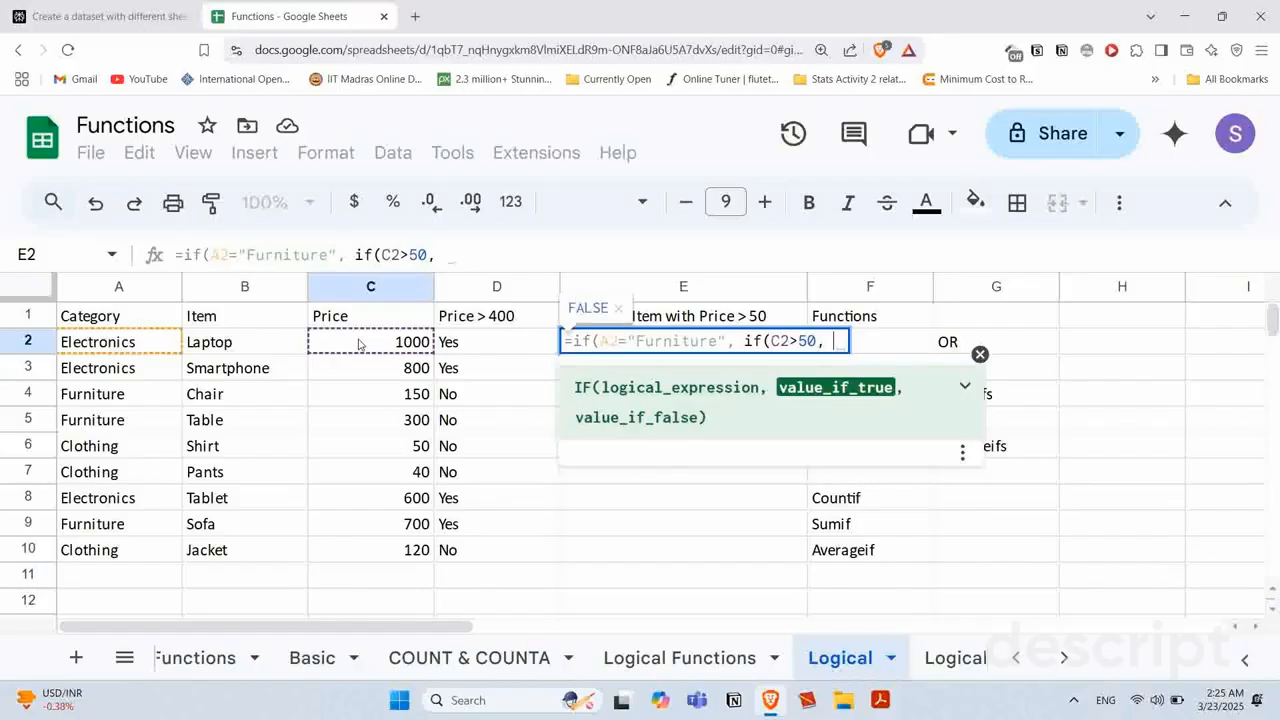
{"action": "type", "text": " \"Yes\""}
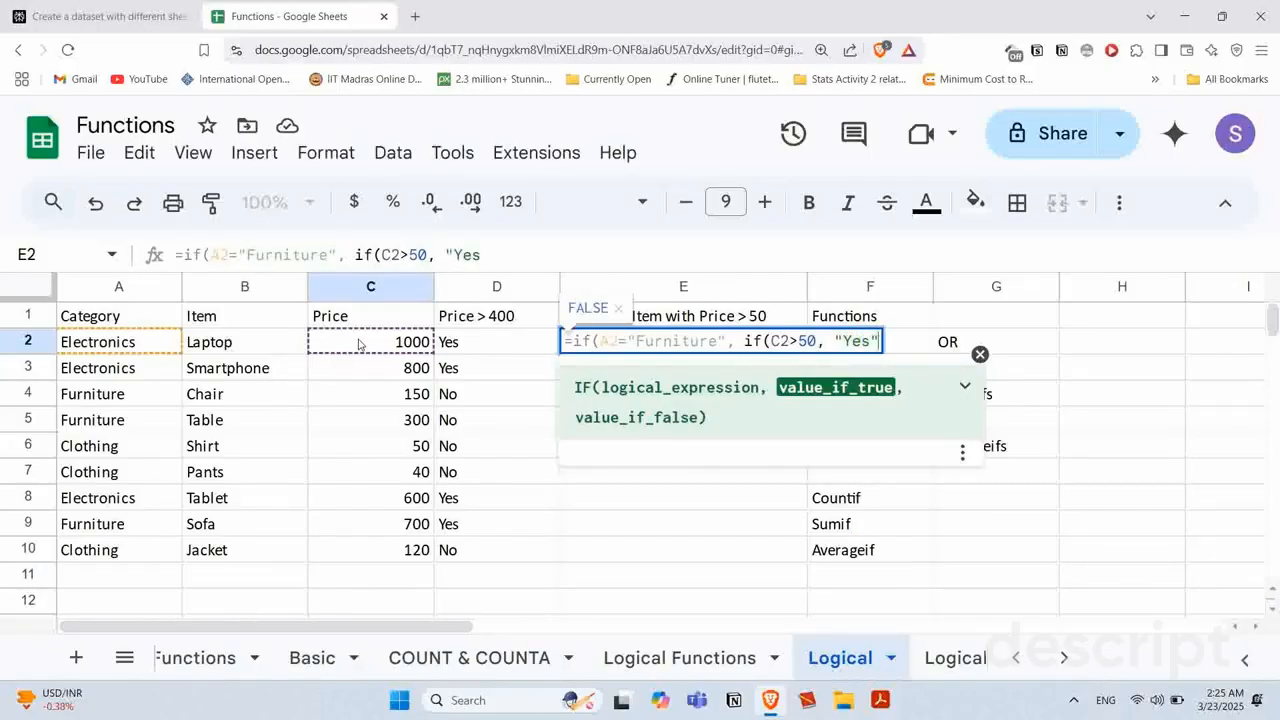
{"action": "type", "text": ", \"N"}
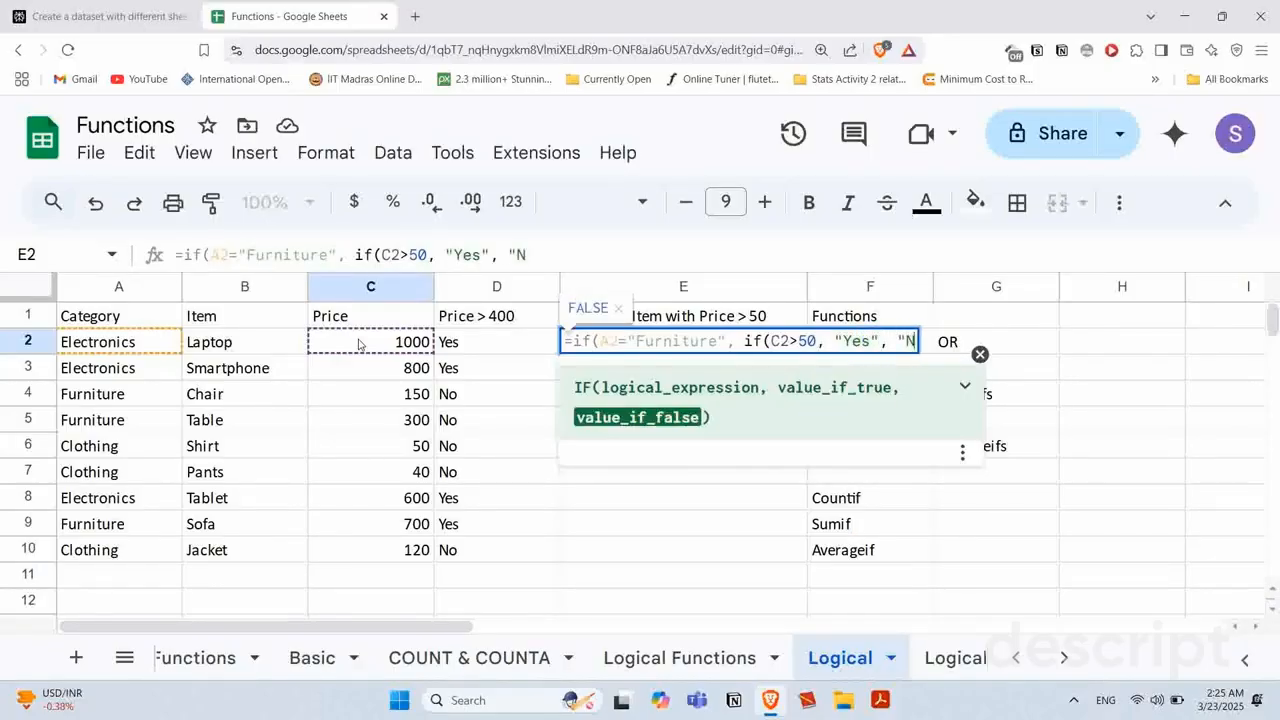
{"action": "type", "text": "o\"),"}
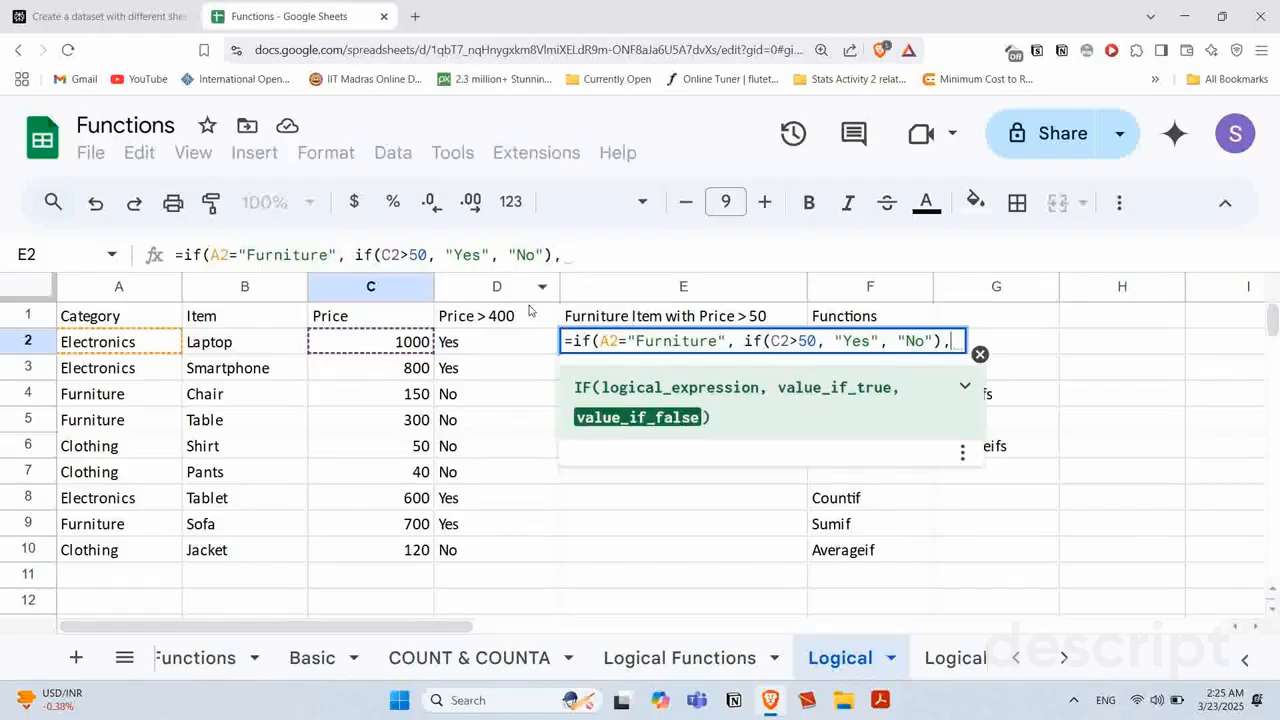
Step: Complete the outer IF in E2 with "No" as its false value and close the formula
{"action": "left_click", "coordinate": [600, 341]}
{"action": "left_click_drag", "start_coordinate": [600, 341], "coordinate": [720, 342]}
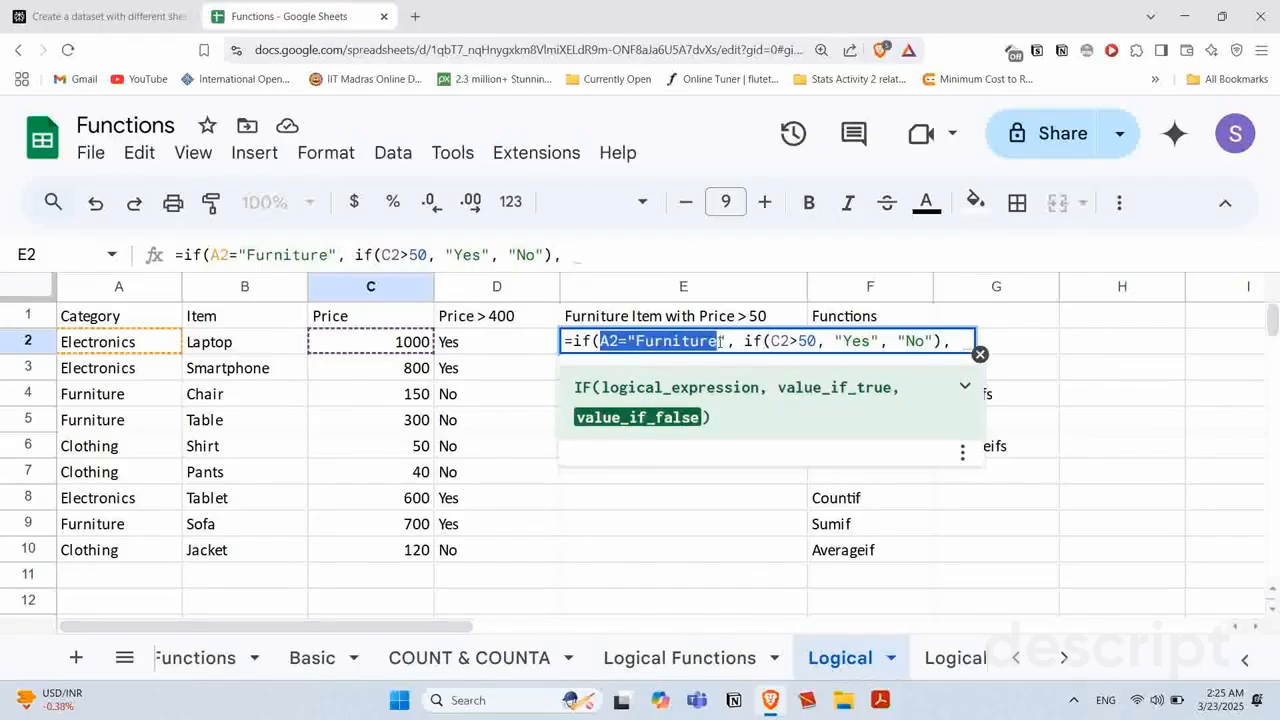
{"action": "left_click", "coordinate": [955, 341]}
{"action": "type", "text": "\"N"}
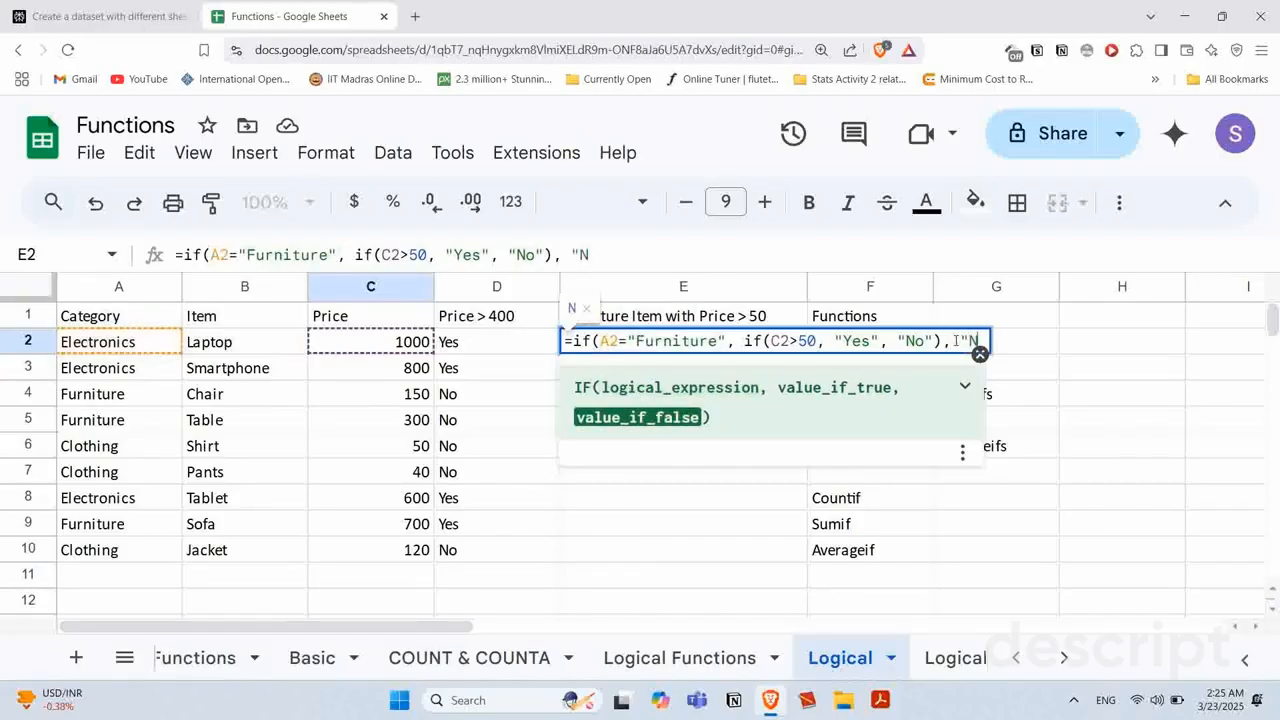
{"action": "type", "text": "o\")"}
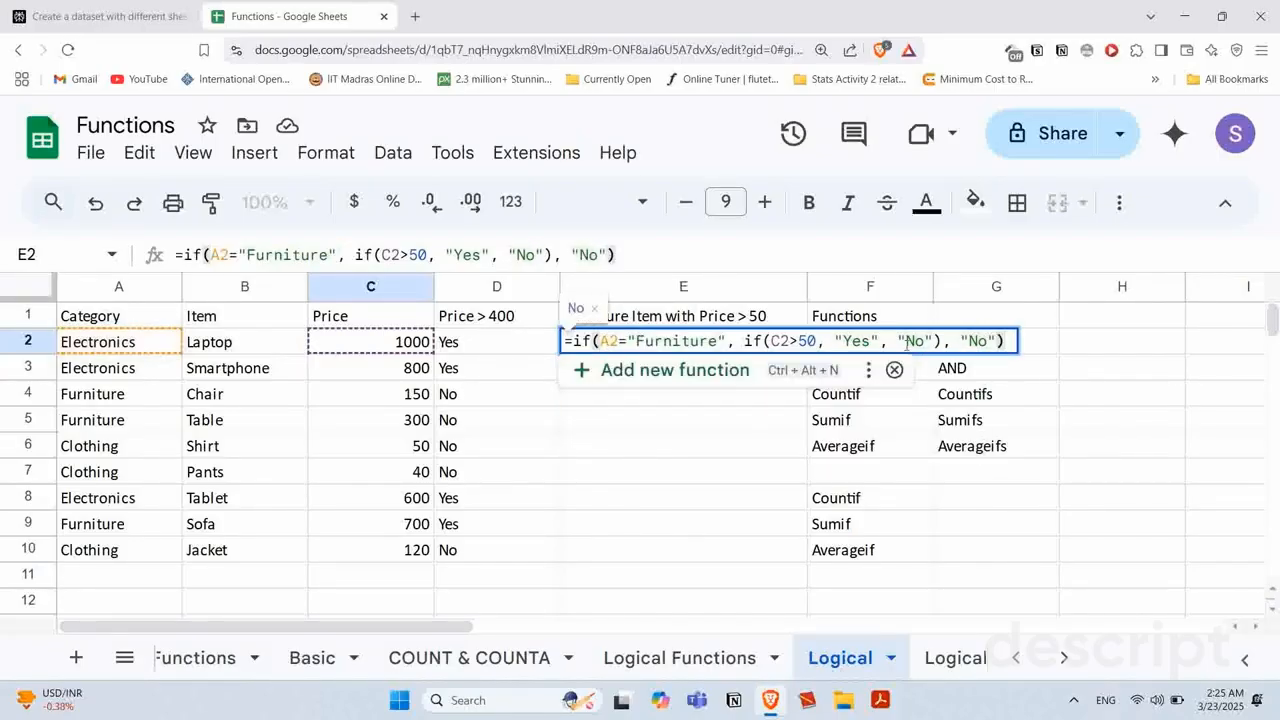
Step: Review the outer IF in E2: the condition A2="Furniture" and the final "No" value
{"action": "left_click_drag", "start_coordinate": [729, 341], "coordinate": [600, 341]}
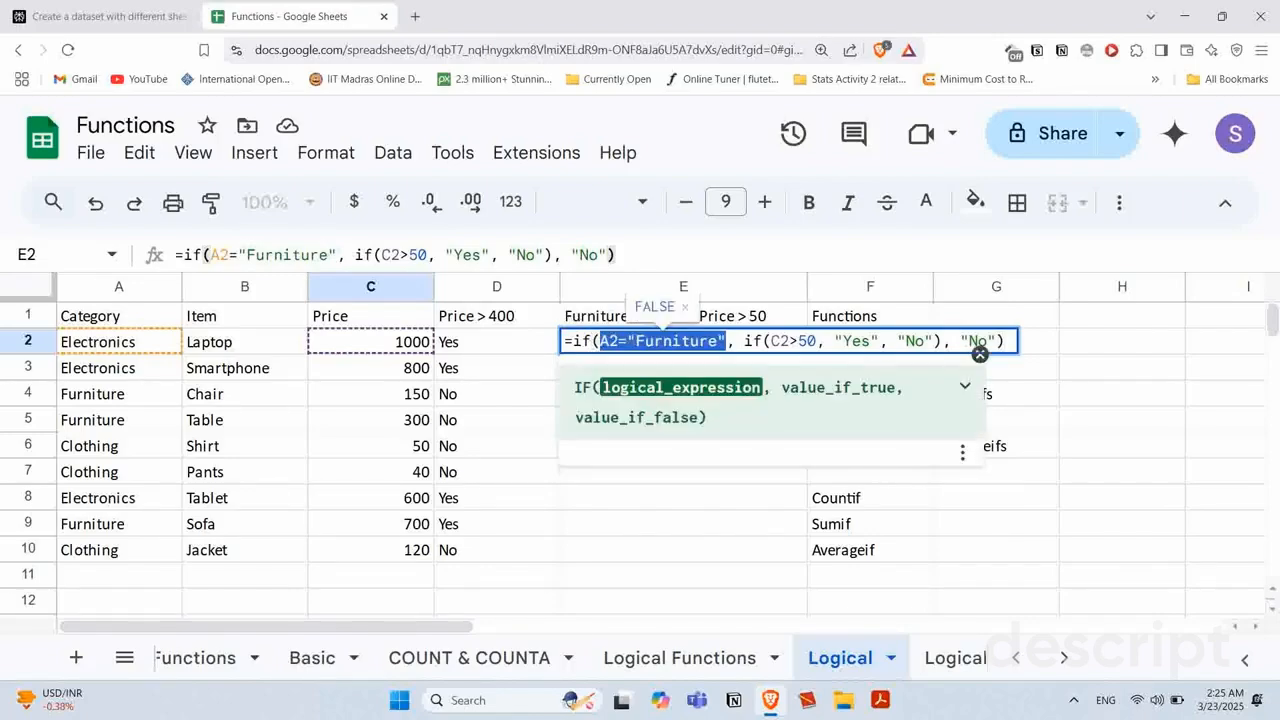
{"action": "left_click", "coordinate": [622, 341]}
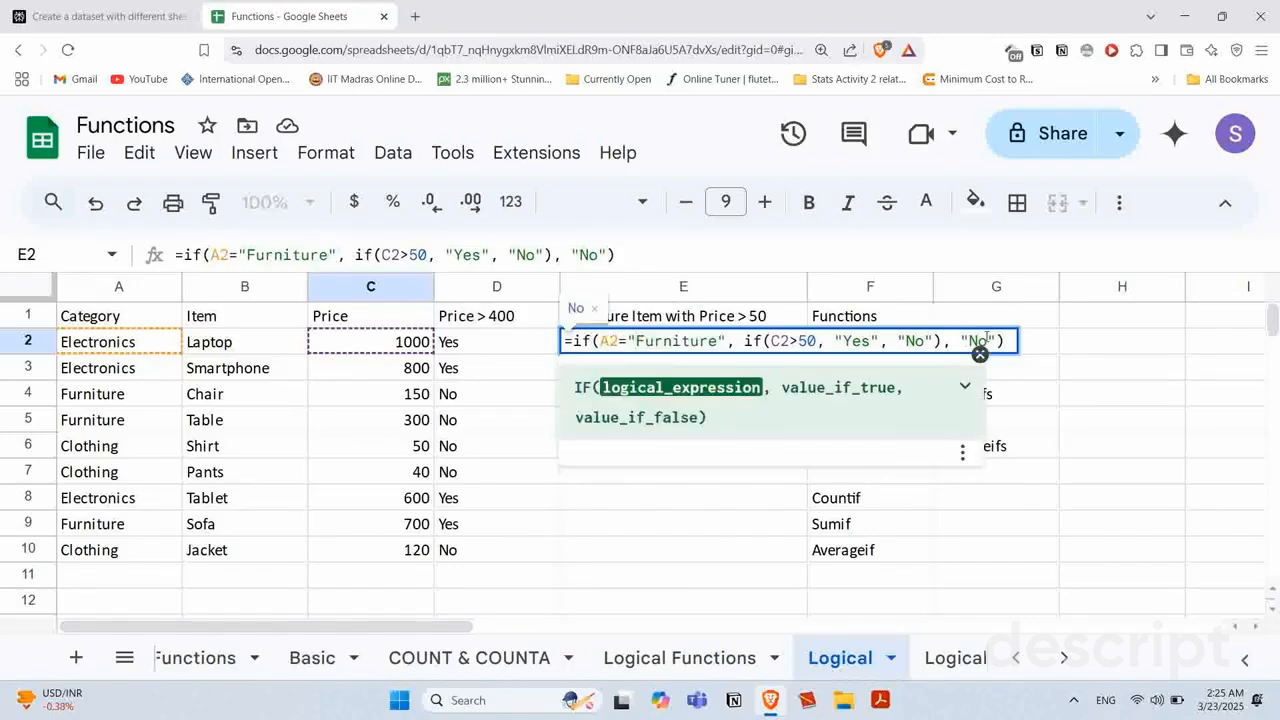
{"action": "left_click", "coordinate": [986, 341]}
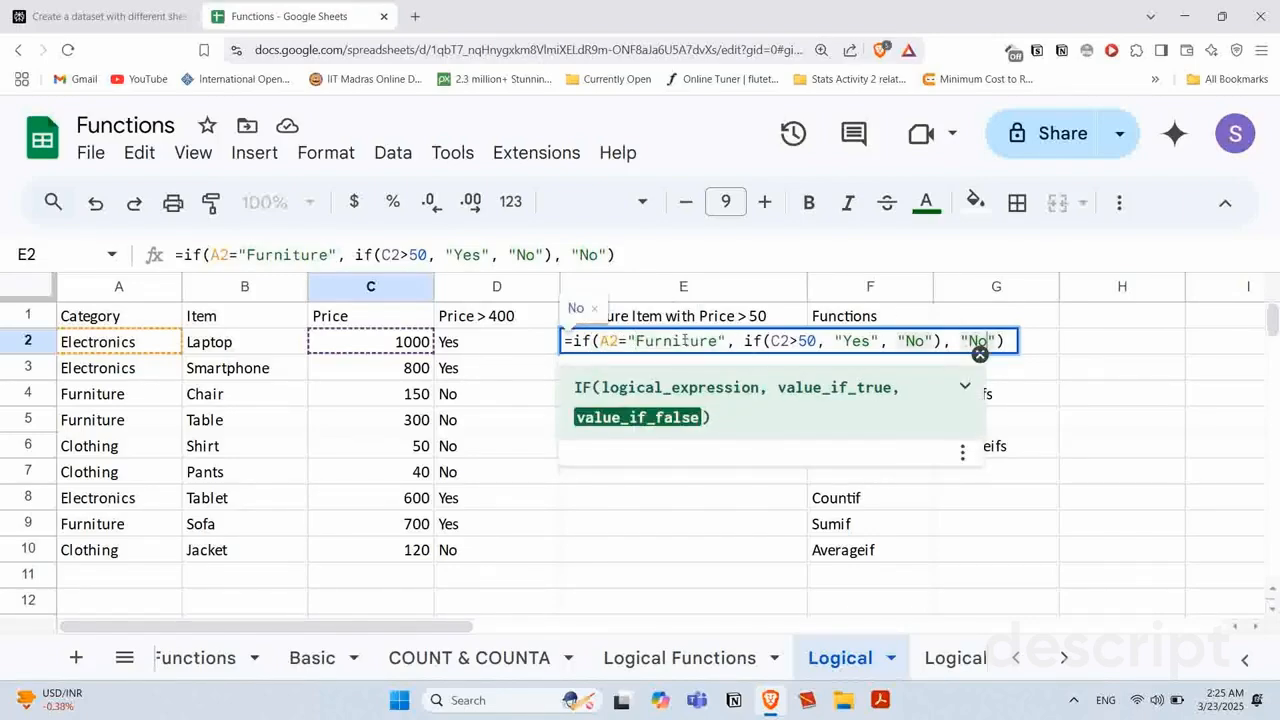
{"action": "left_click", "coordinate": [690, 341]}
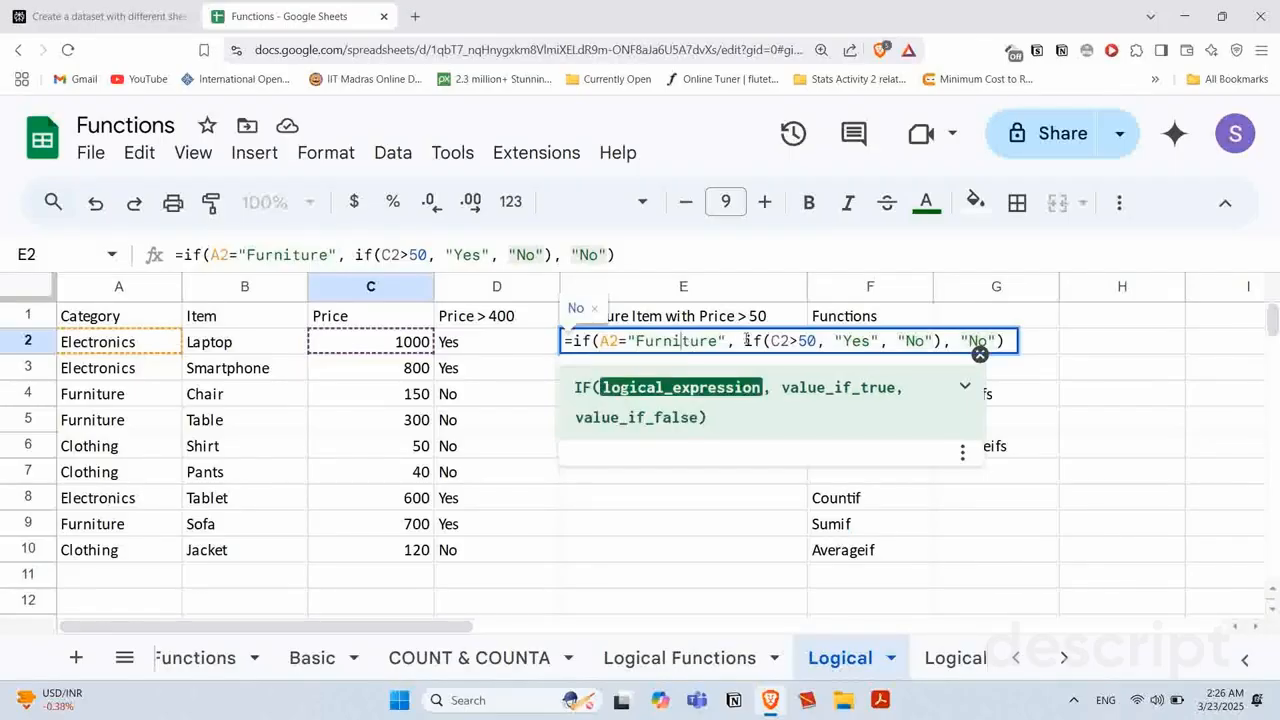
Step: Examine the nested IF used as the true value in E2, including its condition C2>50
{"action": "left_click_drag", "start_coordinate": [744, 341], "coordinate": [942, 341]}
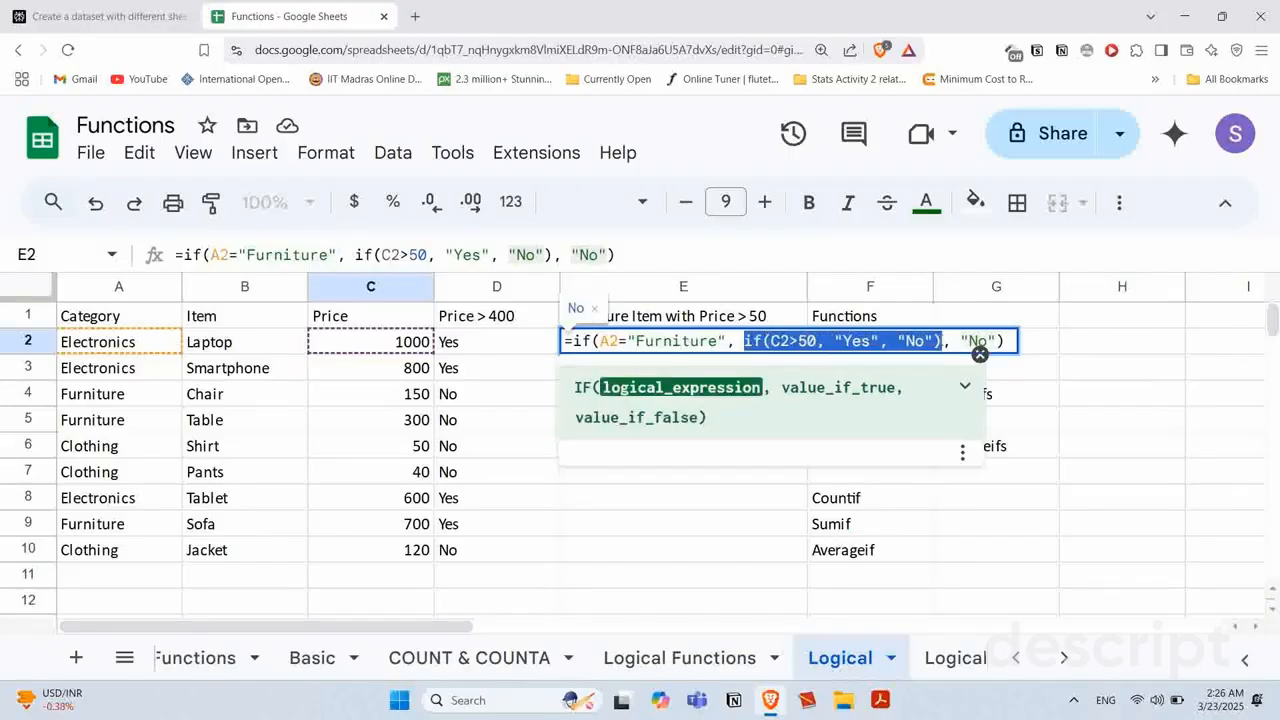
{"action": "left_click", "coordinate": [750, 341]}
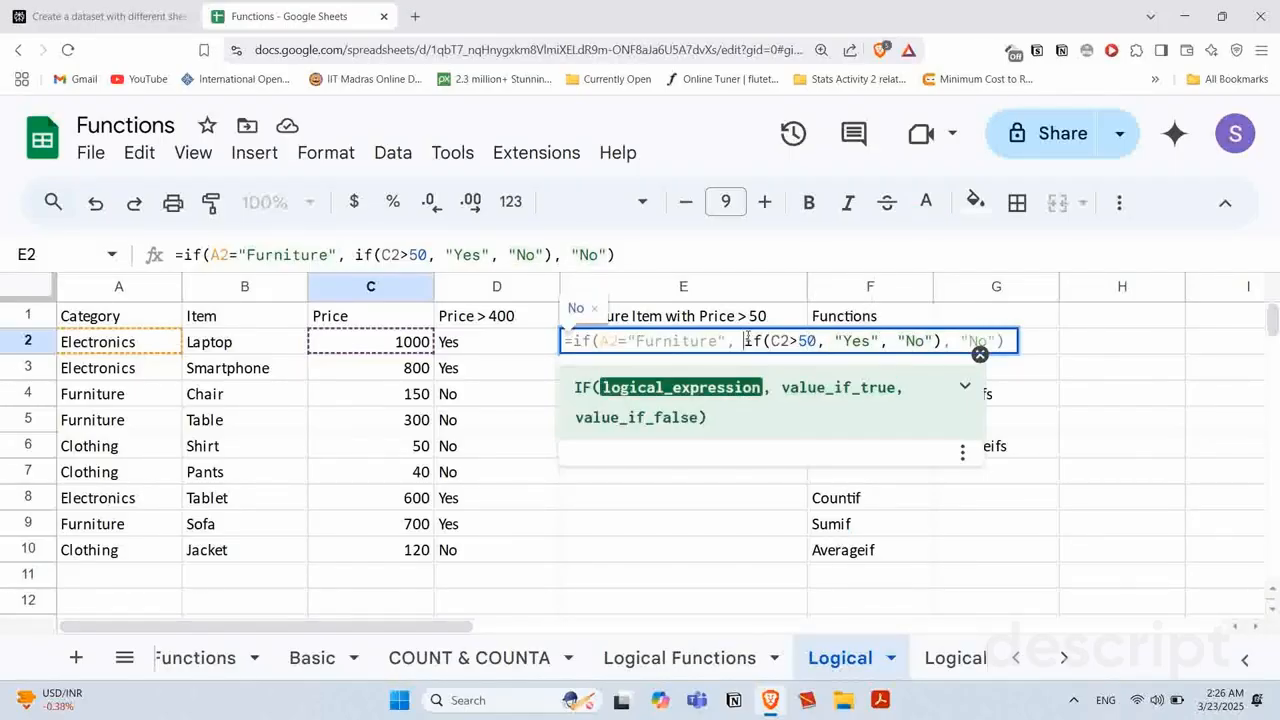
{"action": "left_click_drag", "start_coordinate": [747, 341], "coordinate": [926, 341]}
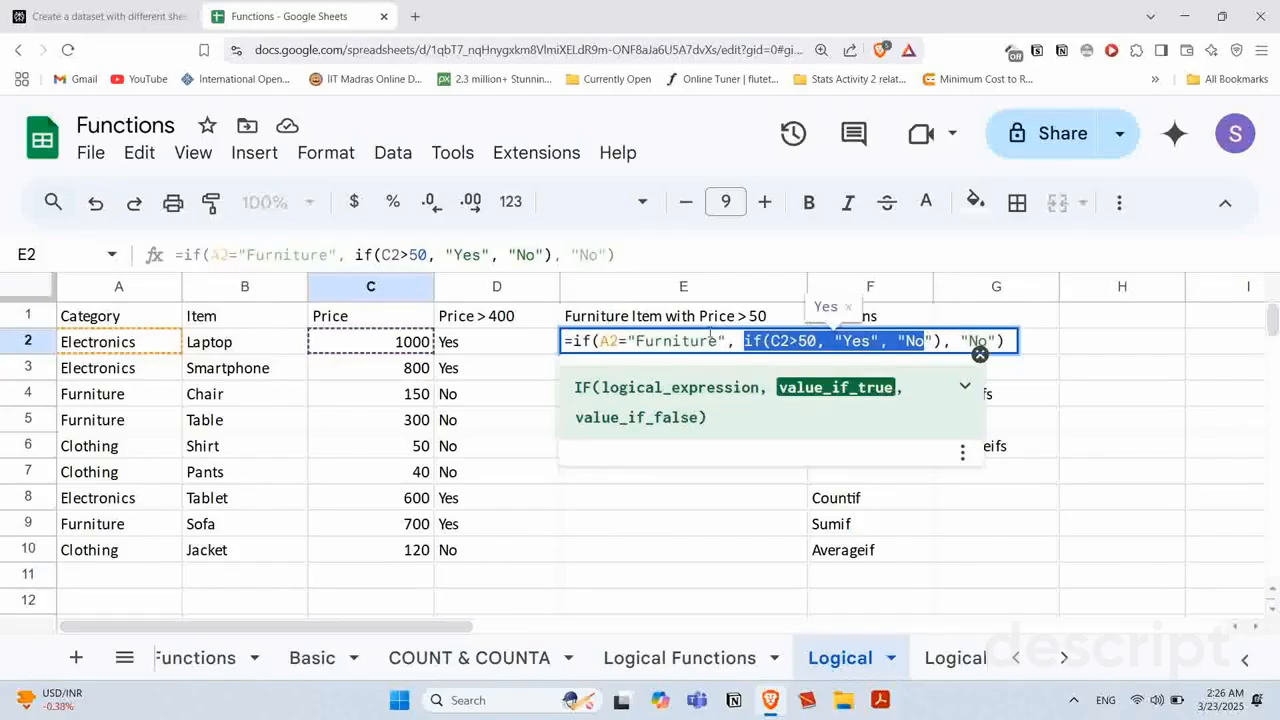
{"action": "left_click", "coordinate": [711, 340]}
{"action": "left_click", "coordinate": [784, 341]}
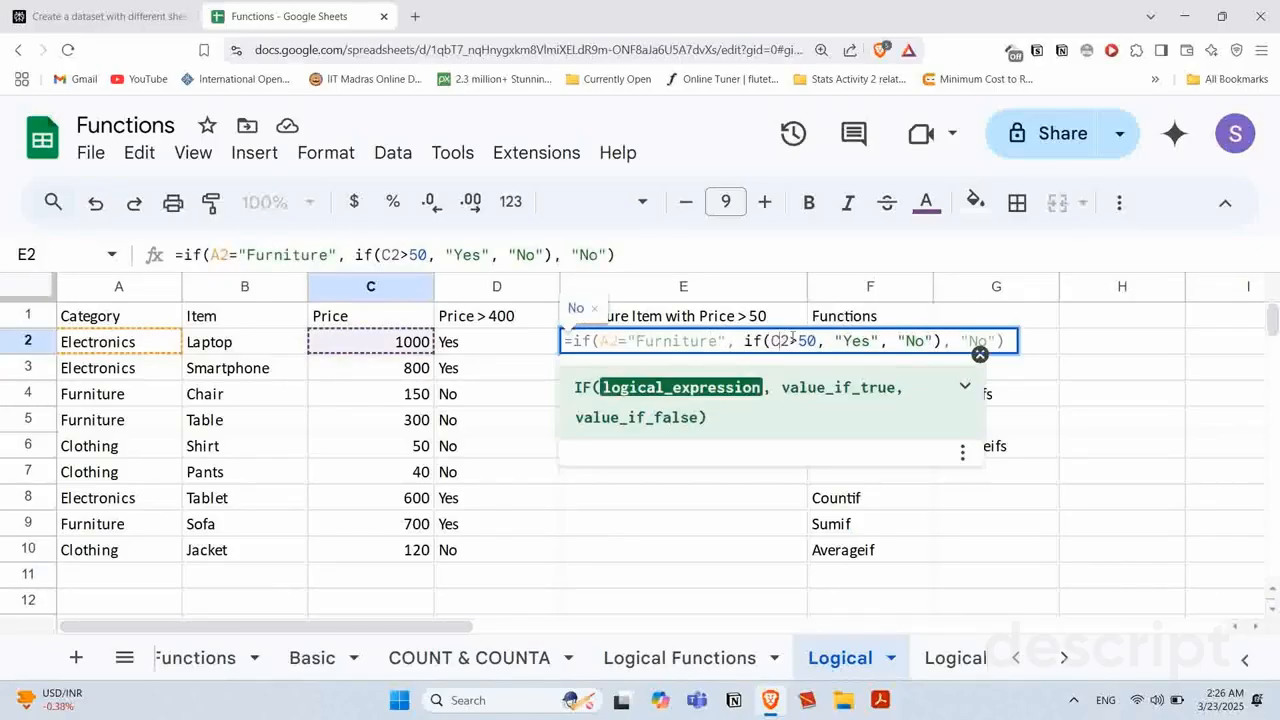
{"action": "left_click", "coordinate": [797, 341]}
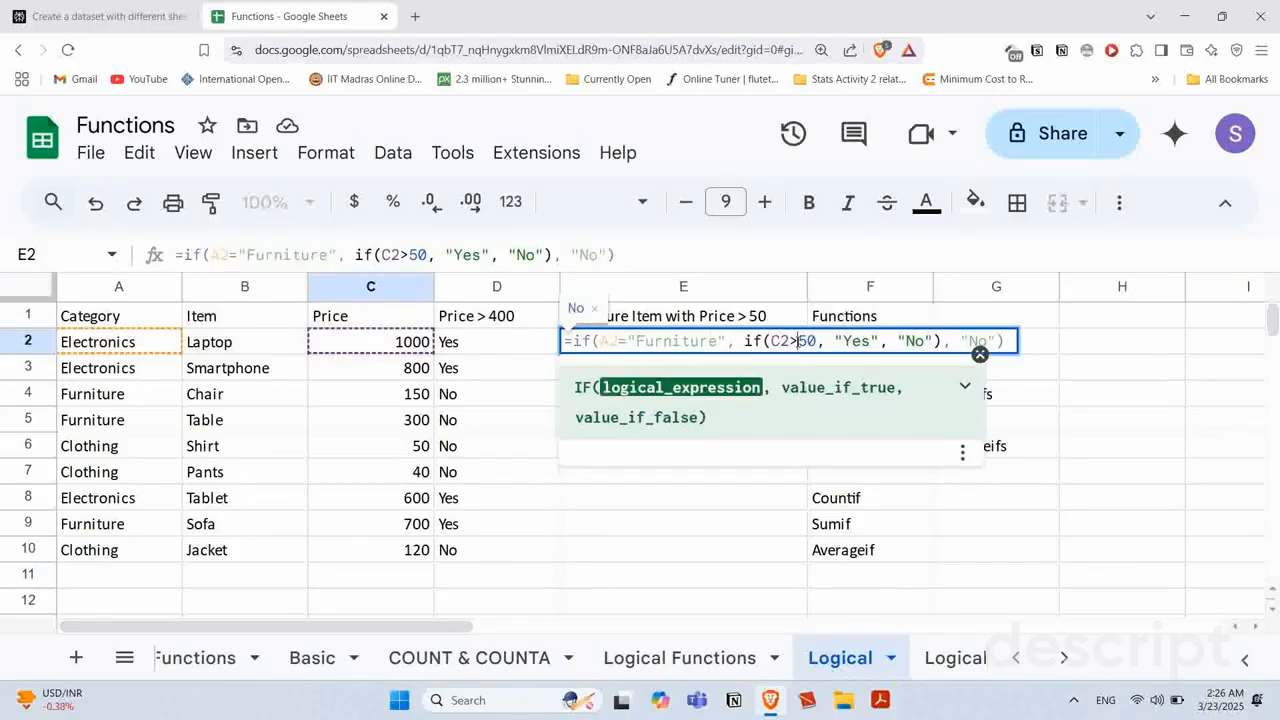
Step: Examine how the nested IF's "Yes" and "No" values in E2 relate to the C2>50 and A2="Furniture" conditions
{"action": "left_click", "coordinate": [860, 341]}
{"action": "left_click_drag", "start_coordinate": [835, 341], "coordinate": [879, 341]}
{"action": "left_click", "coordinate": [677, 343]}
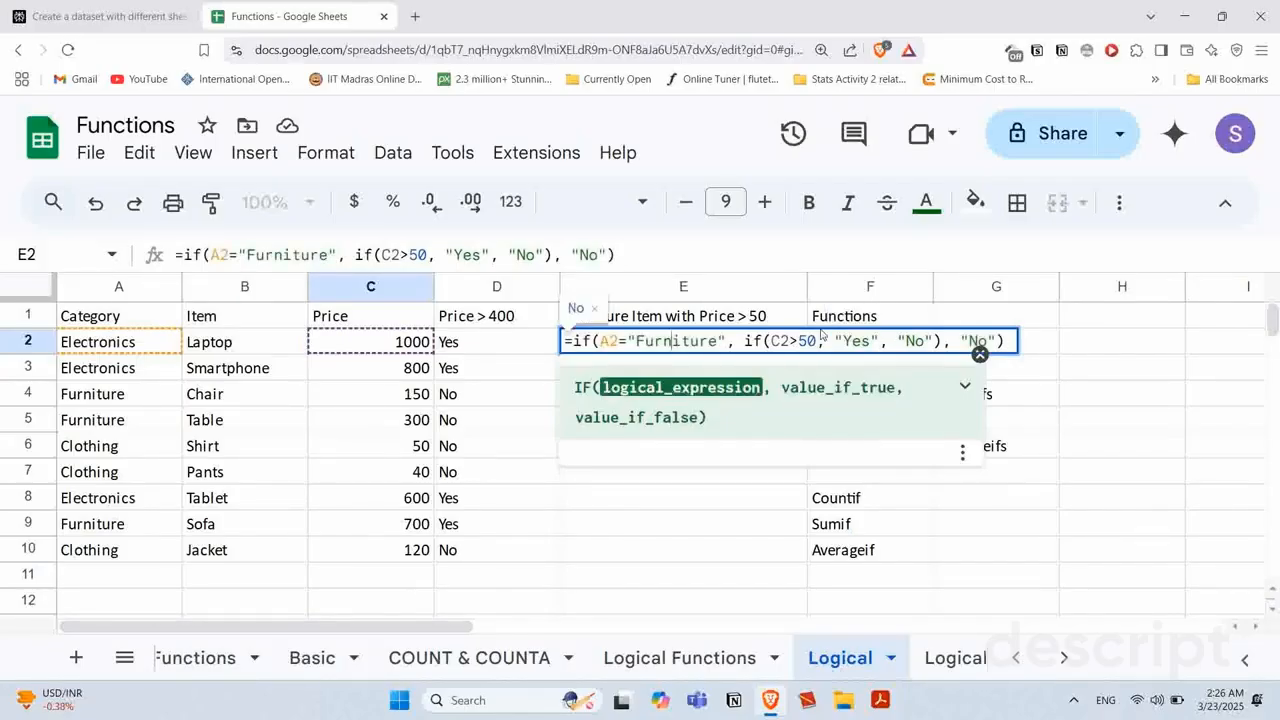
{"action": "left_click_drag", "start_coordinate": [832, 341], "coordinate": [880, 341]}
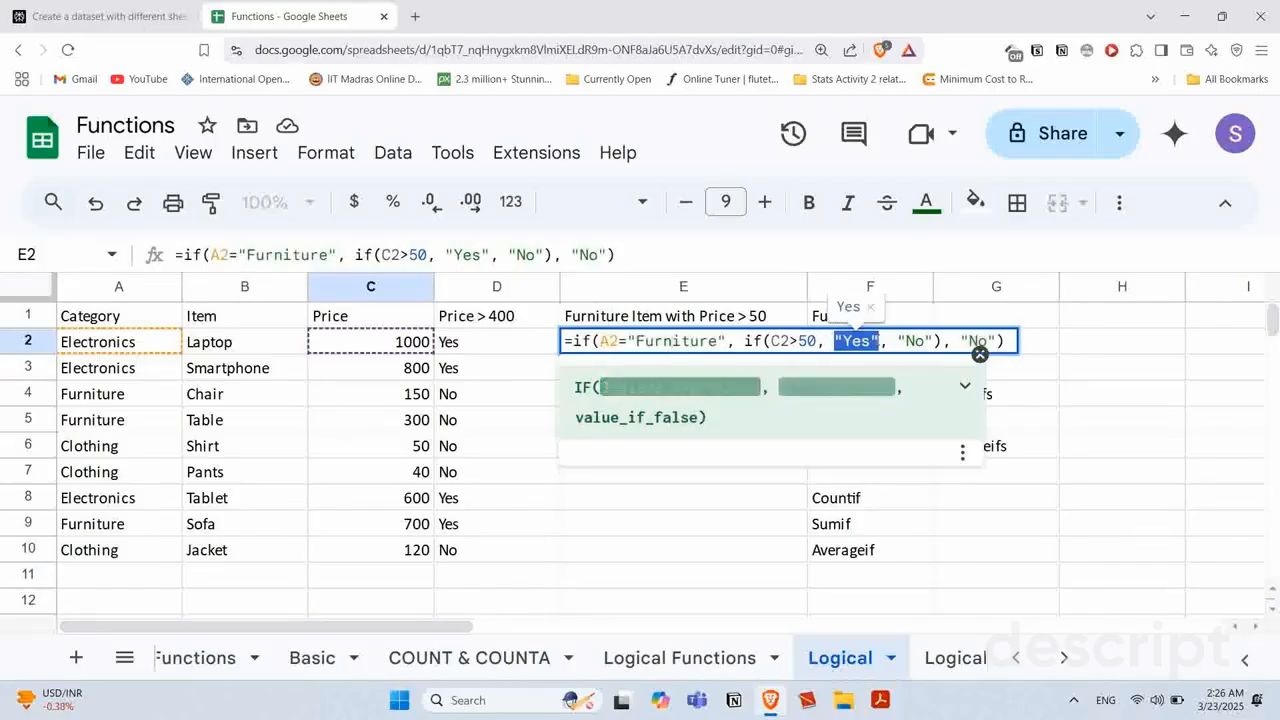
{"action": "left_click", "coordinate": [792, 341]}
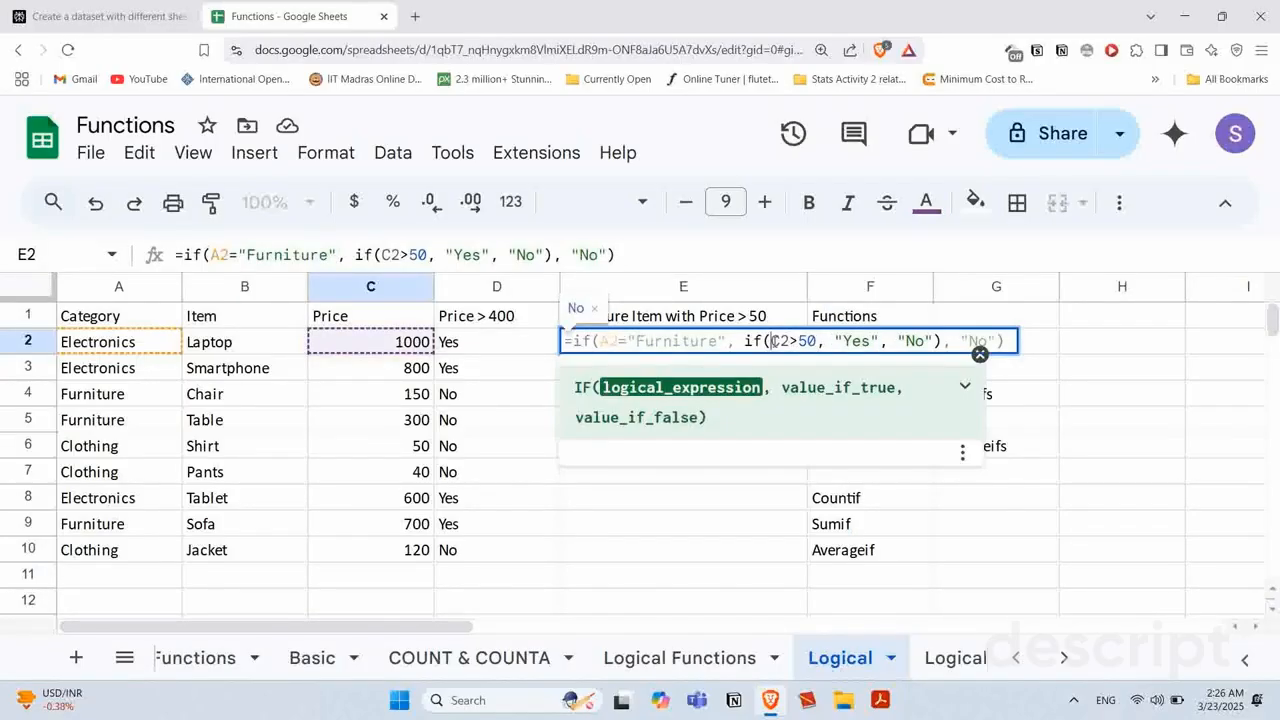
{"action": "left_click_drag", "start_coordinate": [773, 341], "coordinate": [826, 342]}
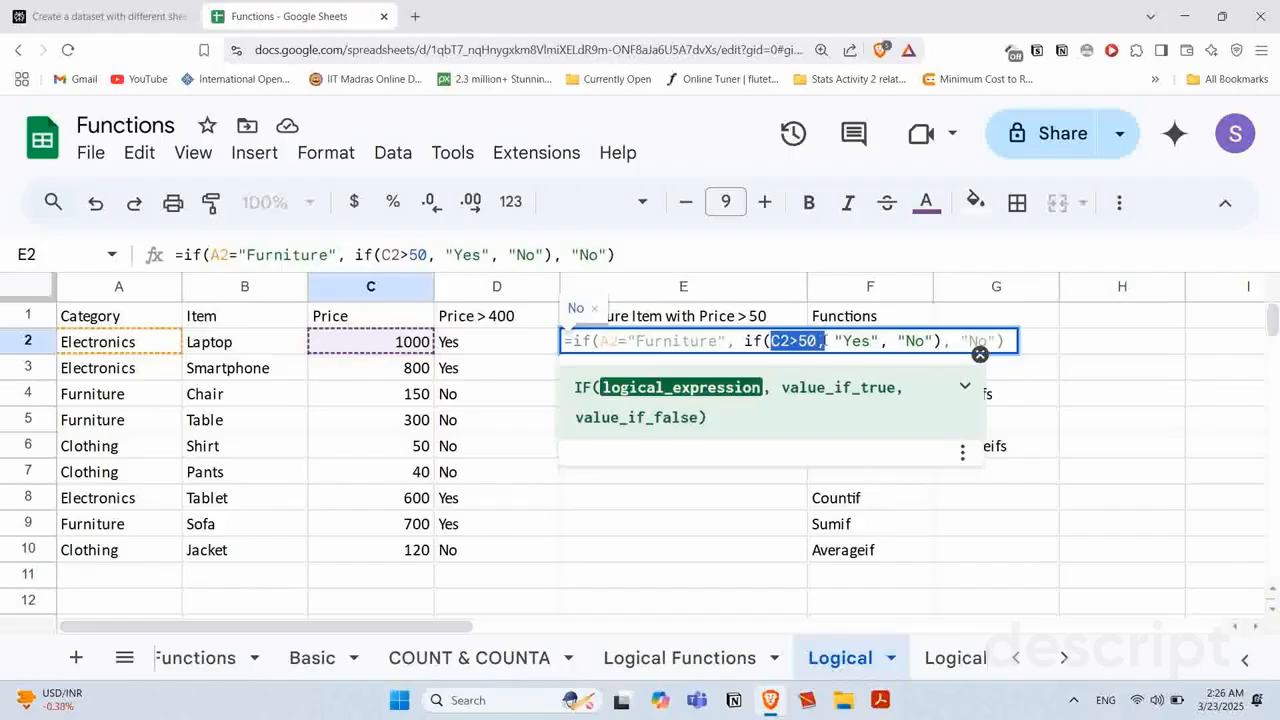
{"action": "left_click", "coordinate": [699, 341]}
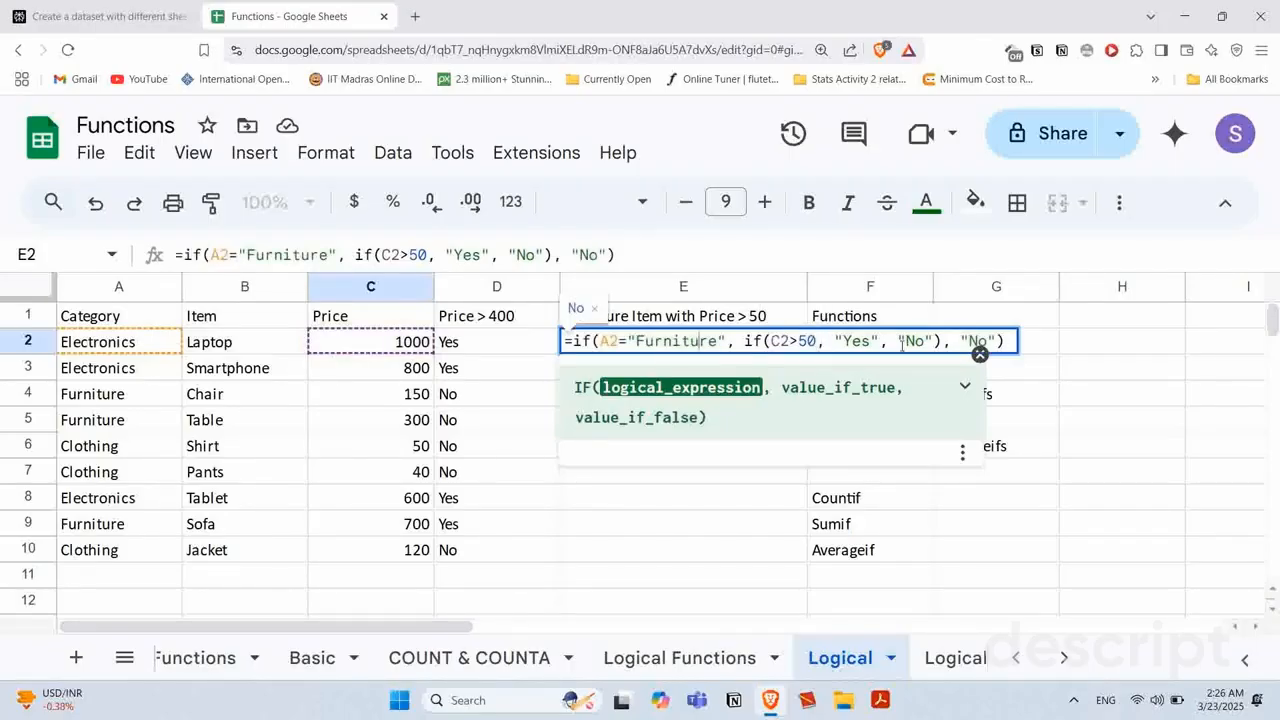
{"action": "left_click_drag", "start_coordinate": [898, 342], "coordinate": [933, 342]}
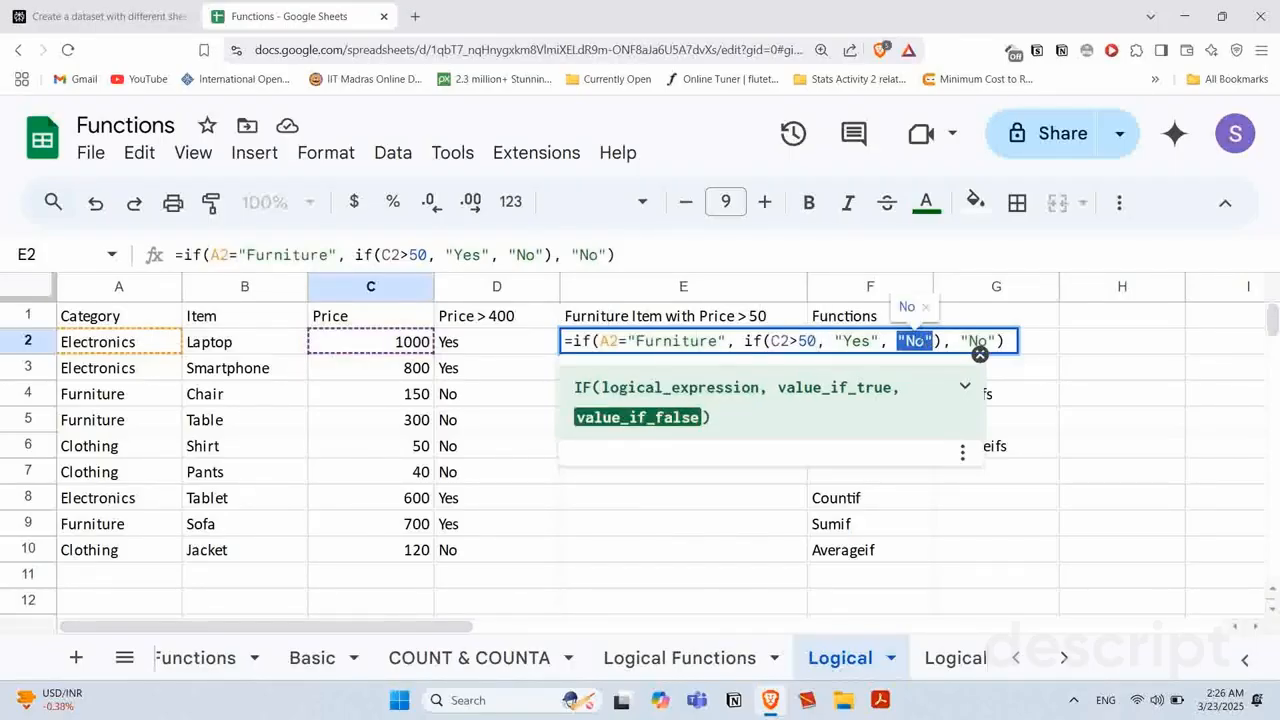
{"action": "left_click", "coordinate": [970, 341]}
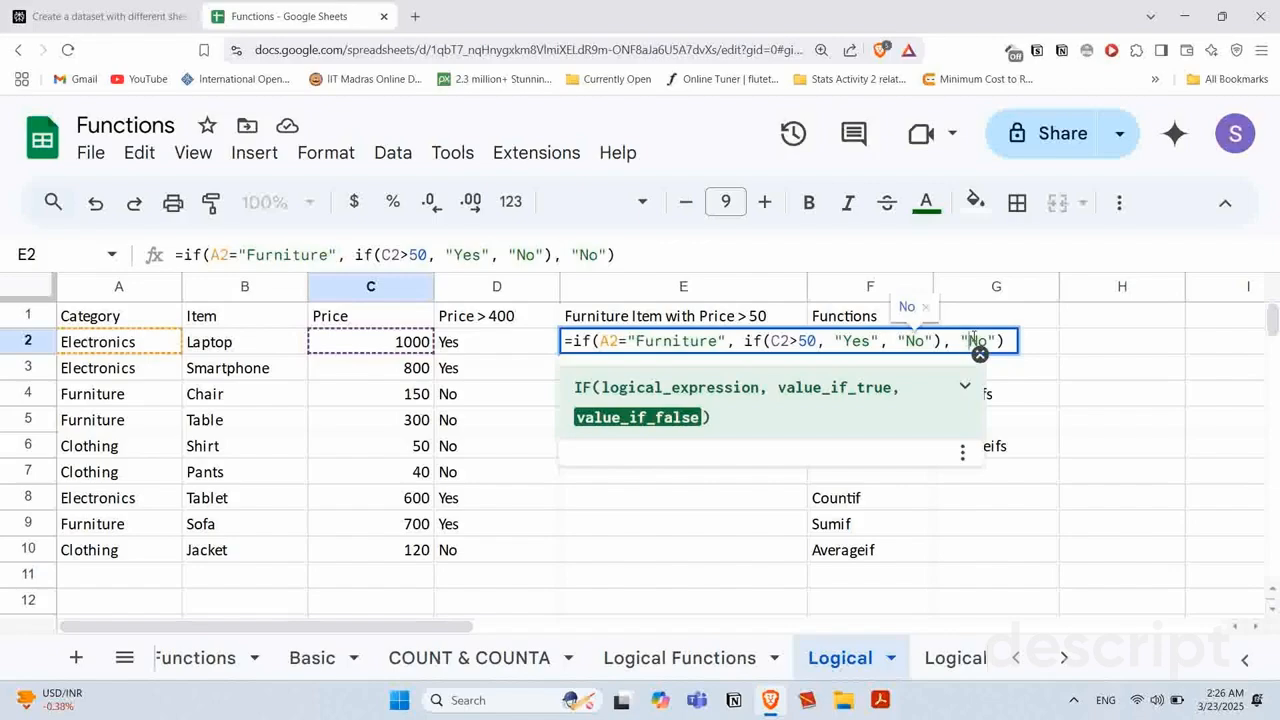
Step: Enter the nested IF formula in E2 and fill it down column E through row 10
{"action": "left_click", "coordinate": [793, 342]}
{"action": "key", "text": "Return"}
{"action": "left_click", "coordinate": [603, 345]}
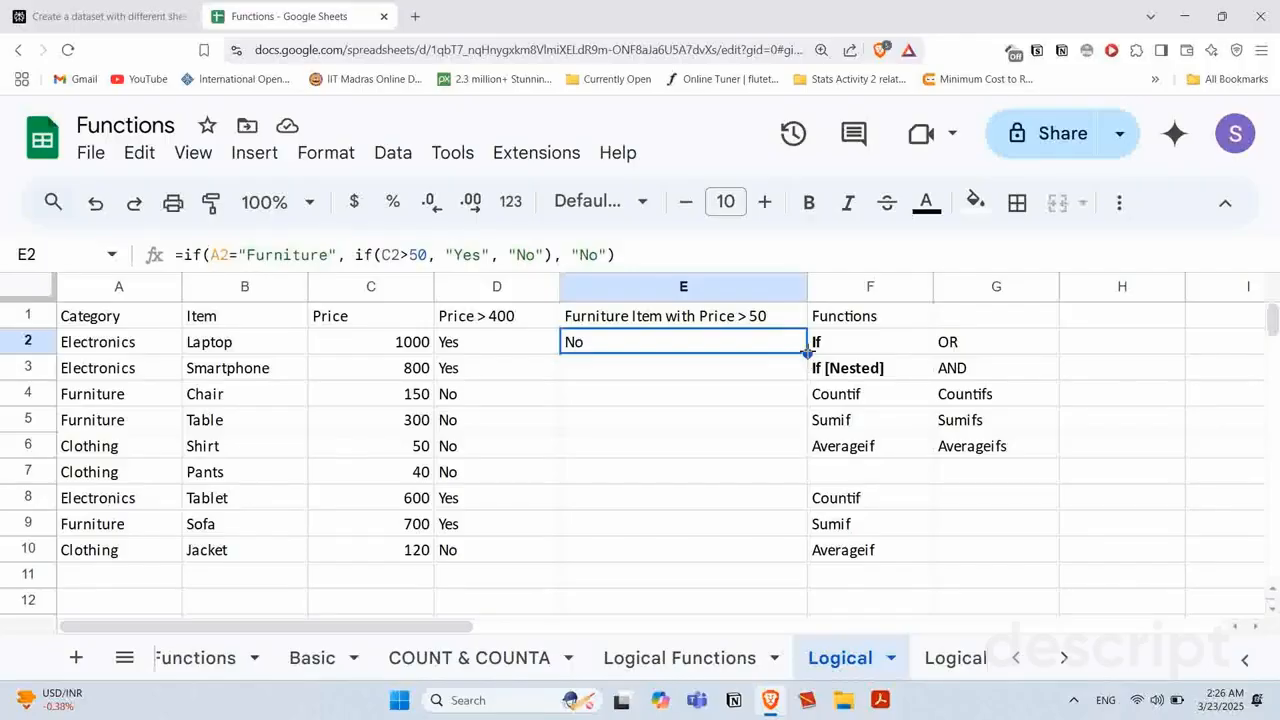
{"action": "double_click", "coordinate": [807, 352]}
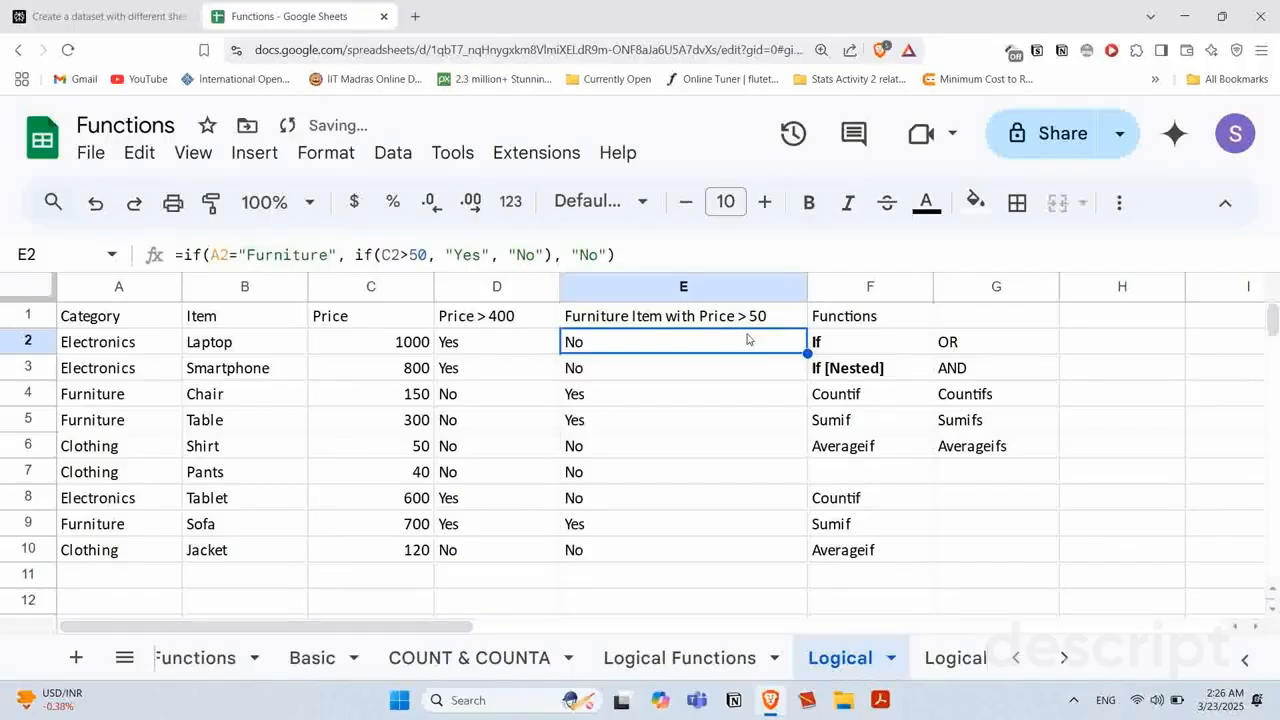
Step: Check the filled column E results against the category and price of the electronics and furniture rows
{"action": "left_click", "coordinate": [591, 367]}
{"action": "left_click", "coordinate": [595, 398]}
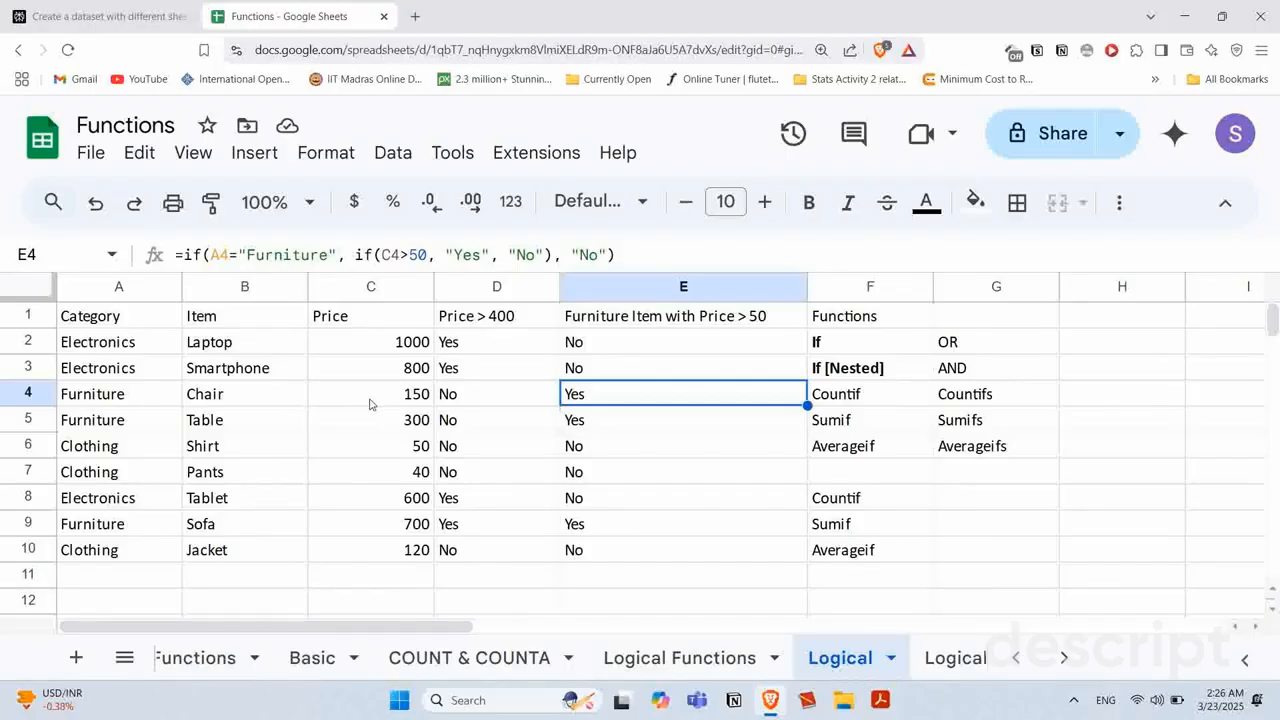
{"action": "left_click", "coordinate": [97, 421]}
{"action": "left_click", "coordinate": [27, 418]}
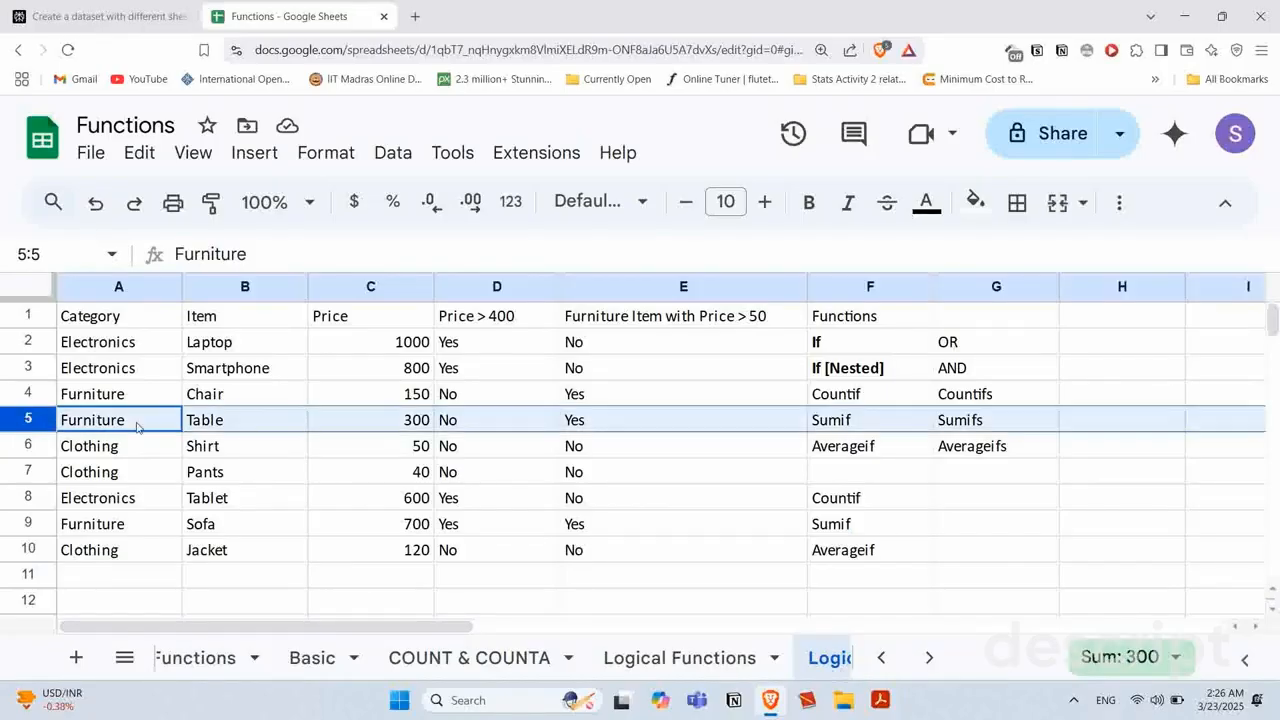
{"action": "left_click", "coordinate": [28, 523]}
{"action": "left_click", "coordinate": [643, 528]}
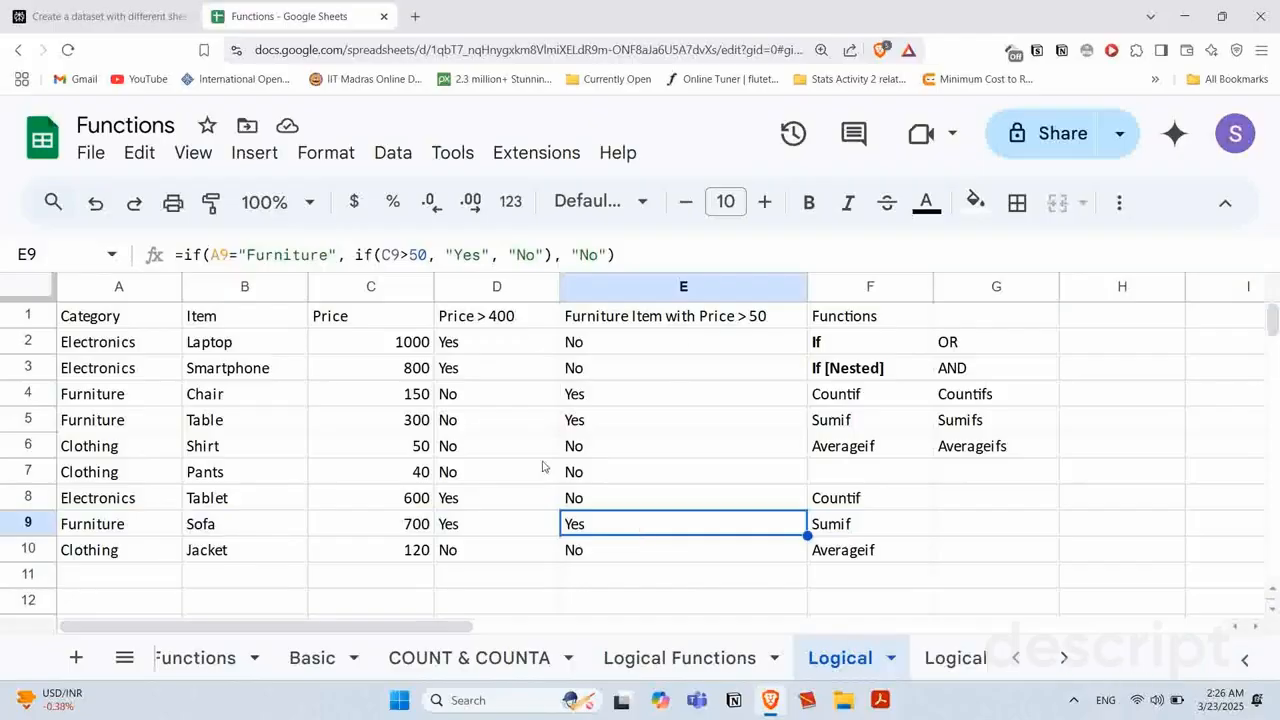
{"action": "left_click", "coordinate": [687, 316]}
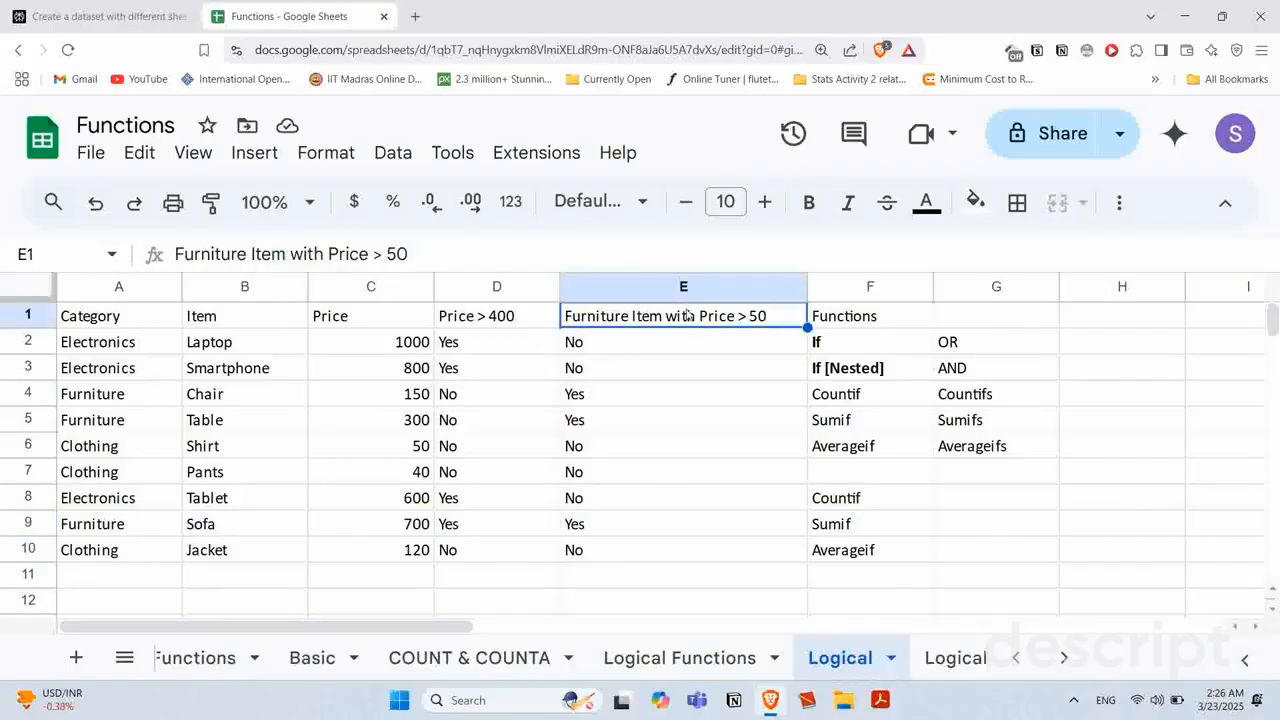
{"action": "left_click", "coordinate": [633, 347]}
{"action": "left_click", "coordinate": [623, 384]}
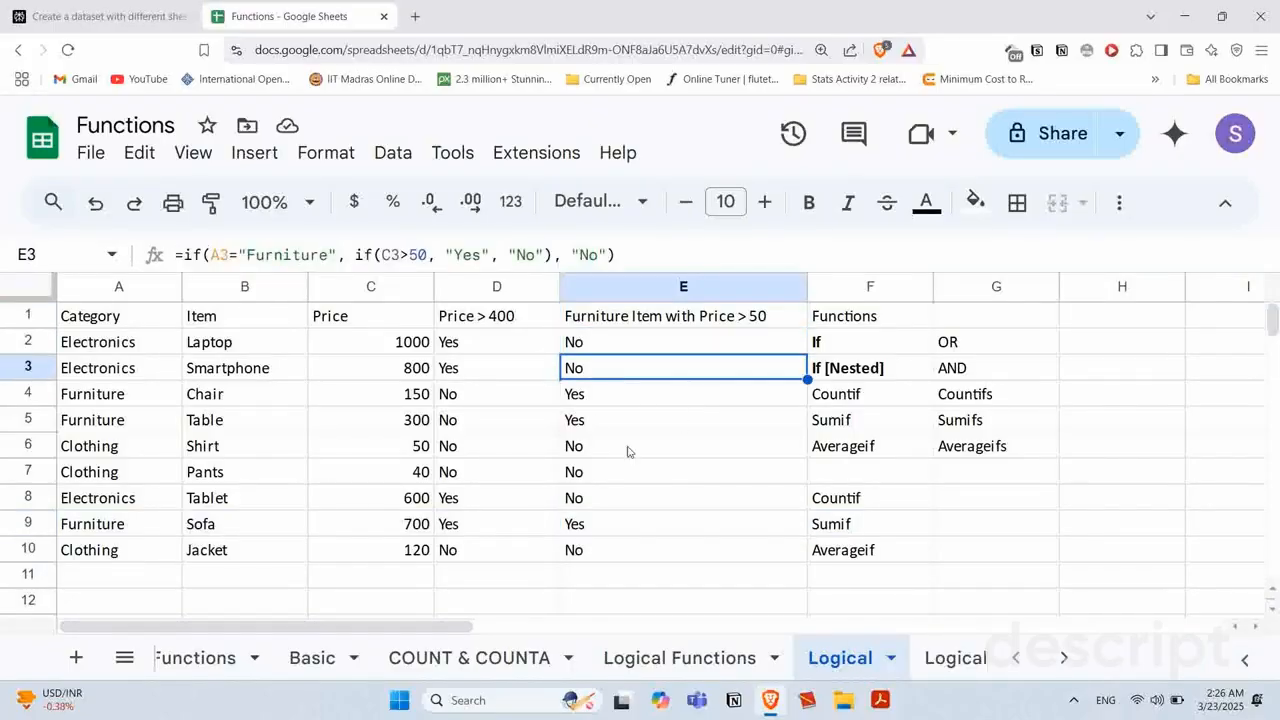
Step: Review the nested IF formula in E3, focusing on its price condition and the "Yes" and "No" values
{"action": "left_click", "coordinate": [426, 254]}
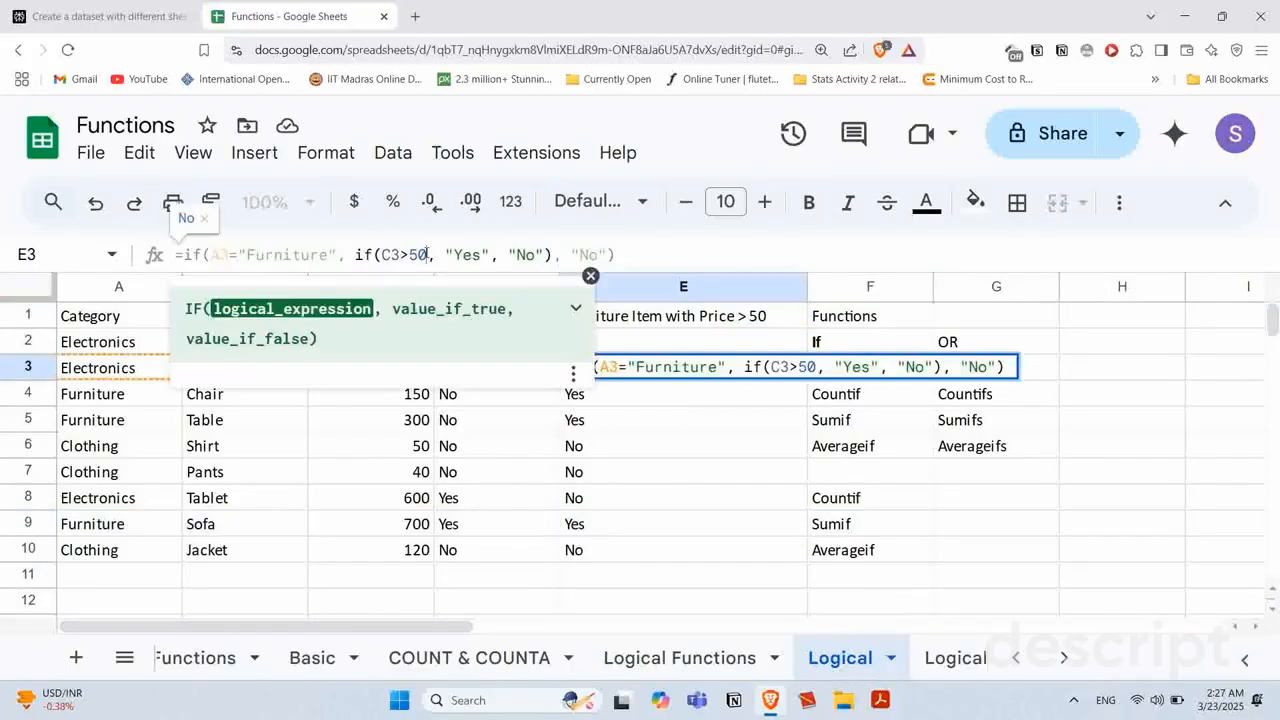
{"action": "left_click", "coordinate": [486, 255]}
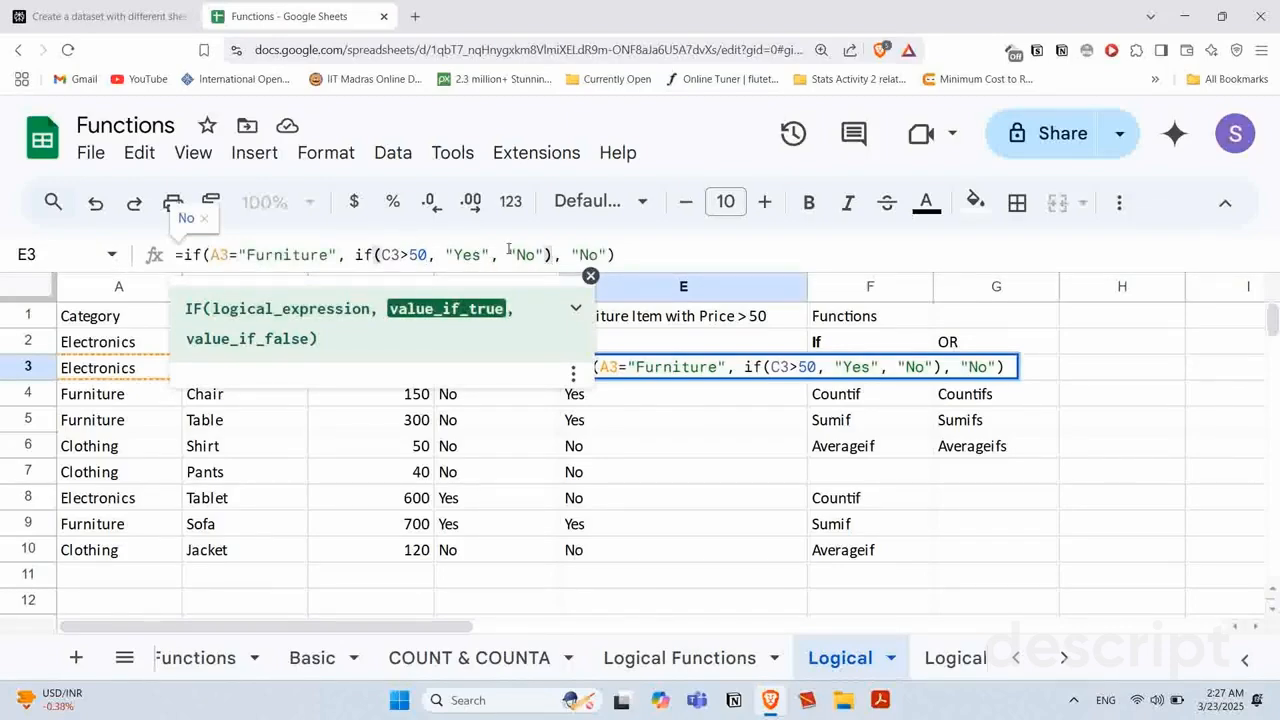
{"action": "left_click_drag", "start_coordinate": [444, 254], "coordinate": [544, 254]}
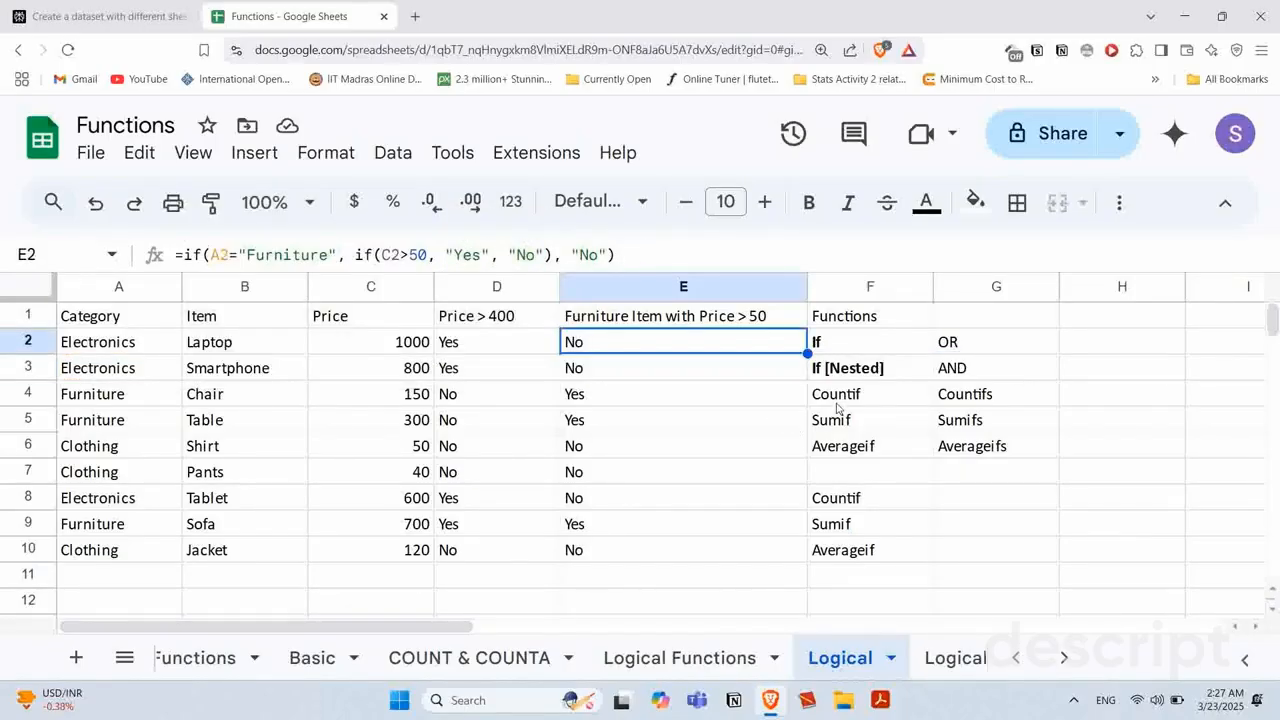
Step: Make the Countif entry in F4 bold and start a COUNTIF formula in G8
{"action": "left_click", "coordinate": [877, 393]}
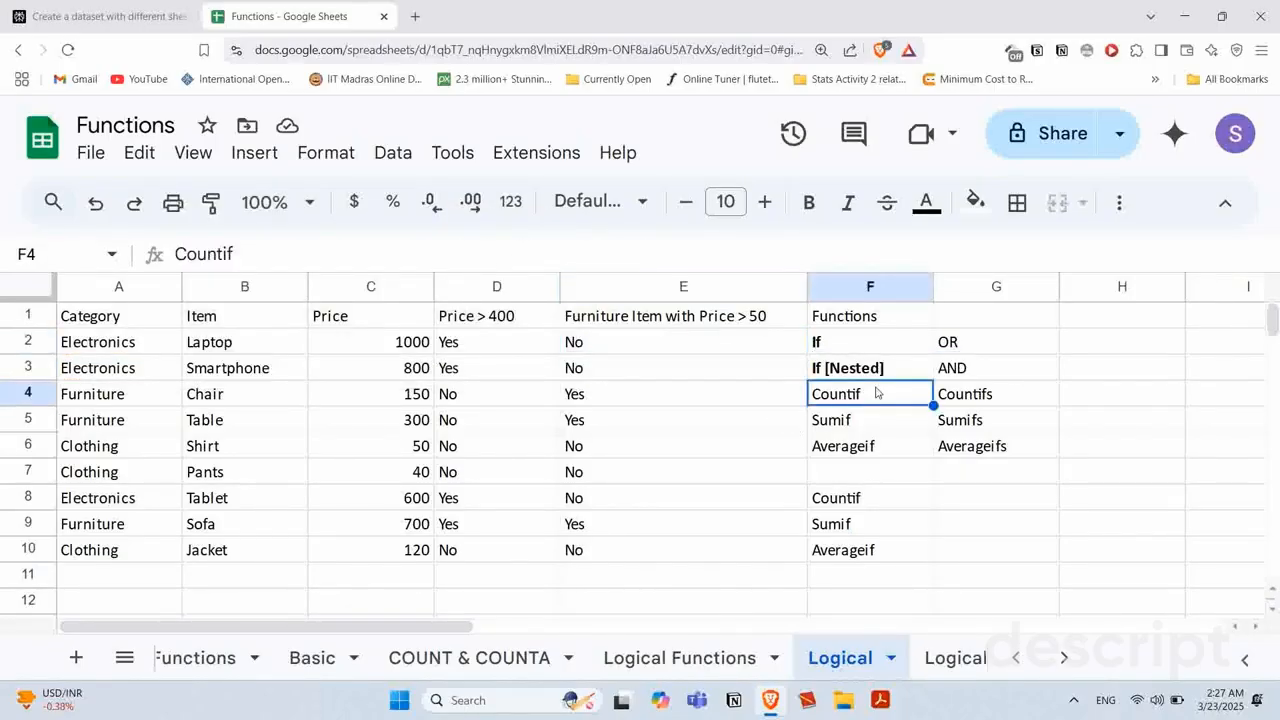
{"action": "key", "text": "ctrl+b"}
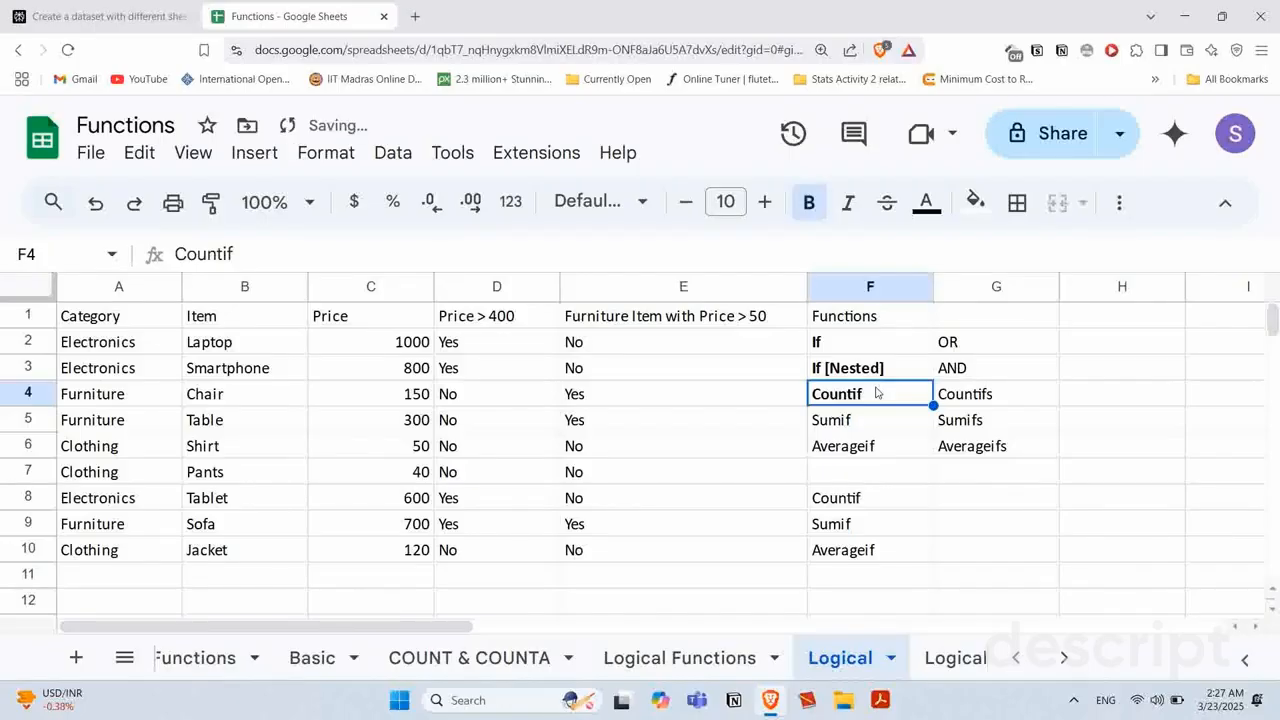
{"action": "left_click", "coordinate": [976, 496]}
{"action": "type", "text": "="}
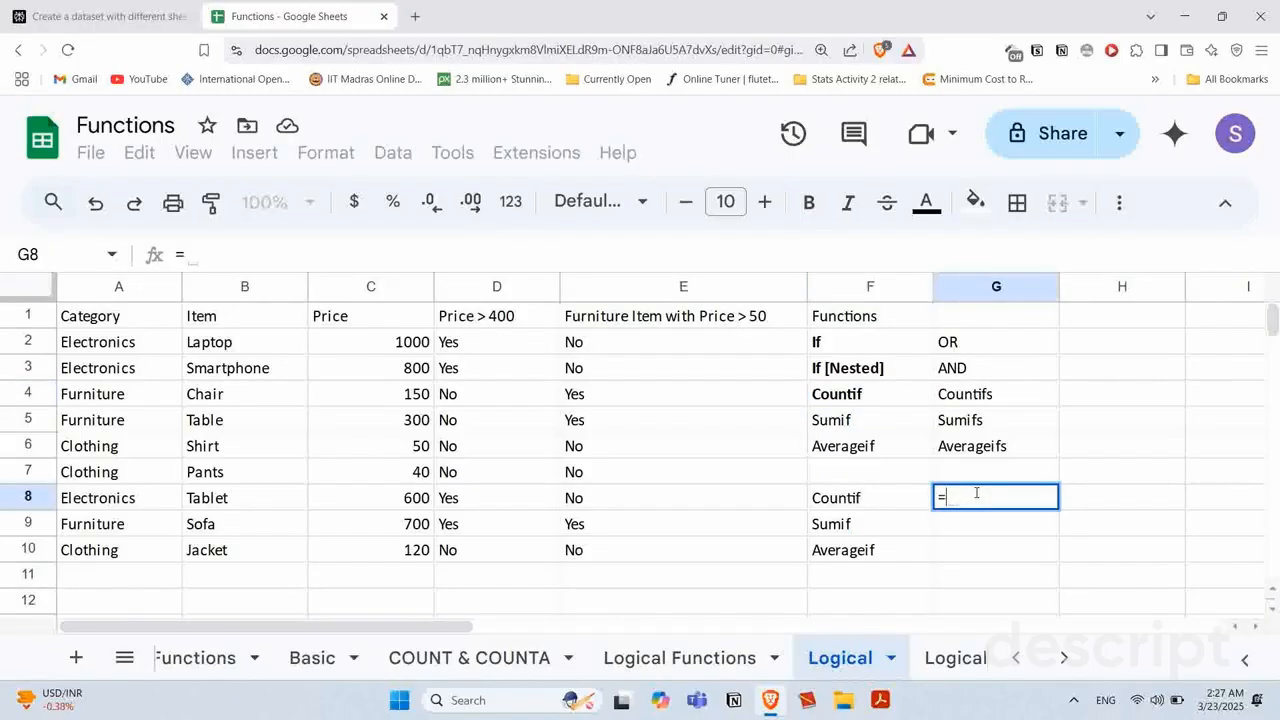
{"action": "type", "text": "count"}
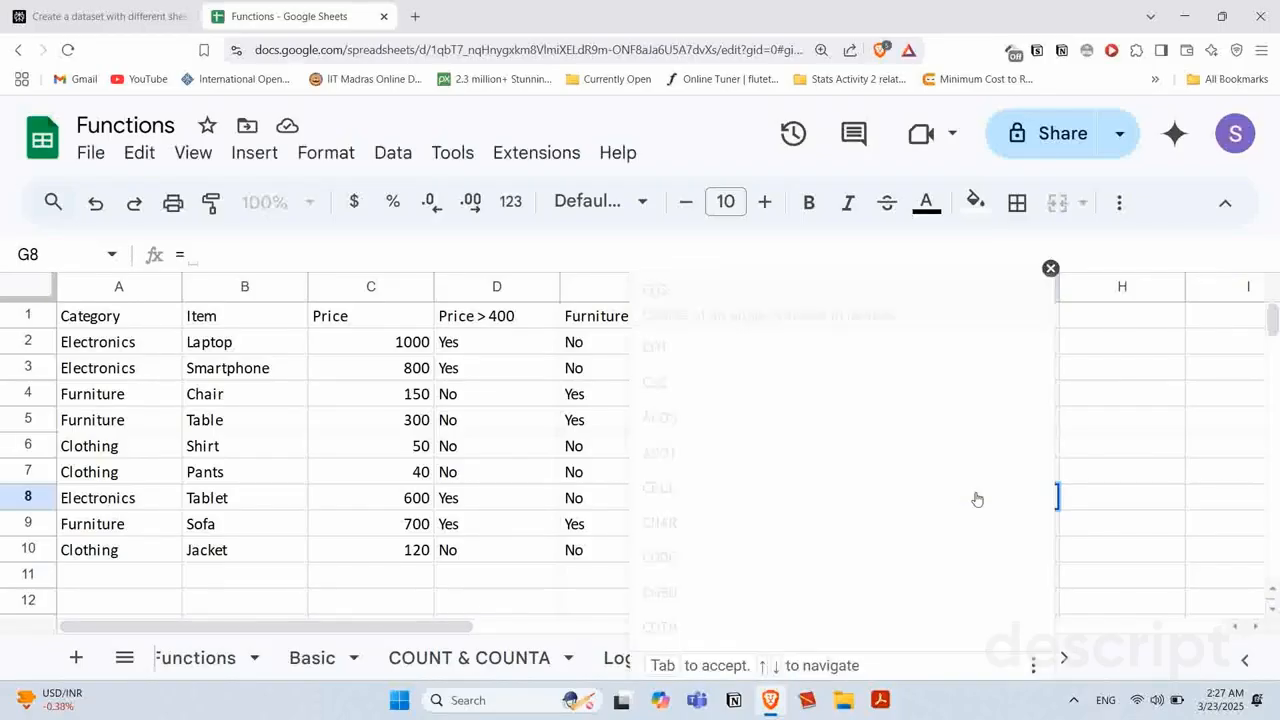
{"action": "type", "text": "if("}
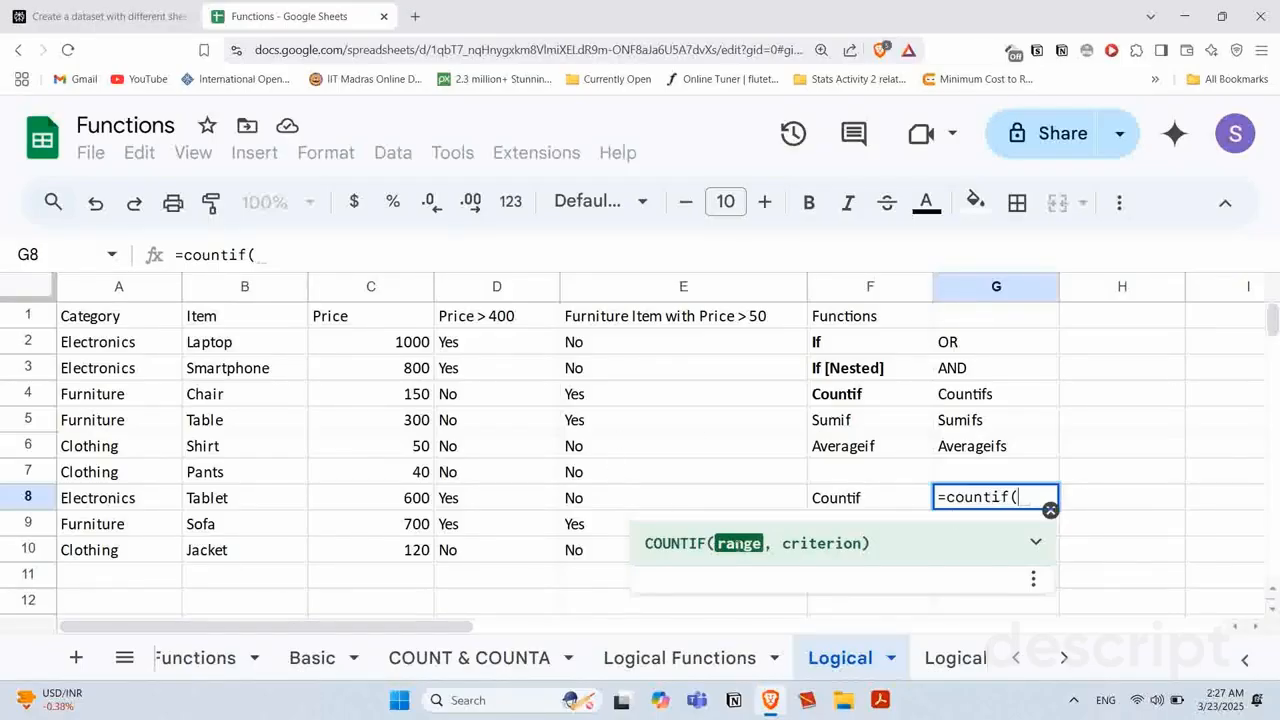
Step: Complete the COUNTIF formula in G8 with the range A1:A10 and the criterion "Furniture"
{"action": "left_click", "coordinate": [80, 318]}
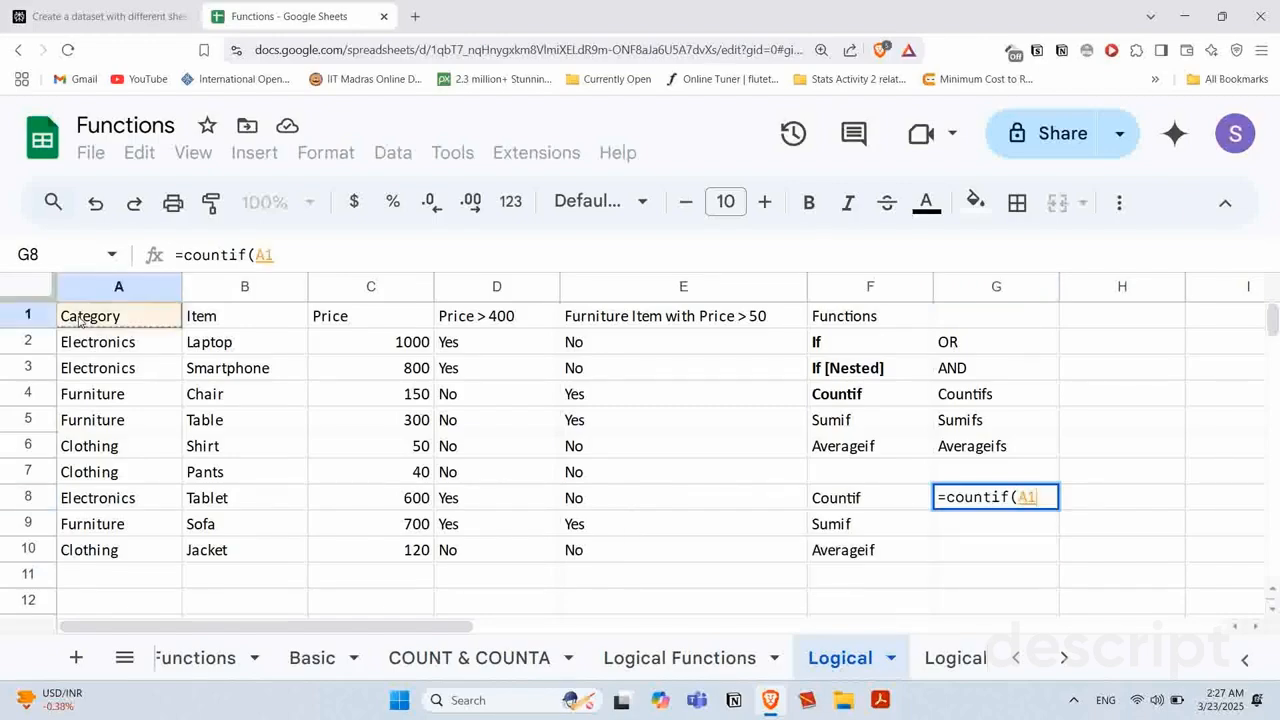
{"action": "left_click_drag", "start_coordinate": [84, 320], "coordinate": [141, 549]}
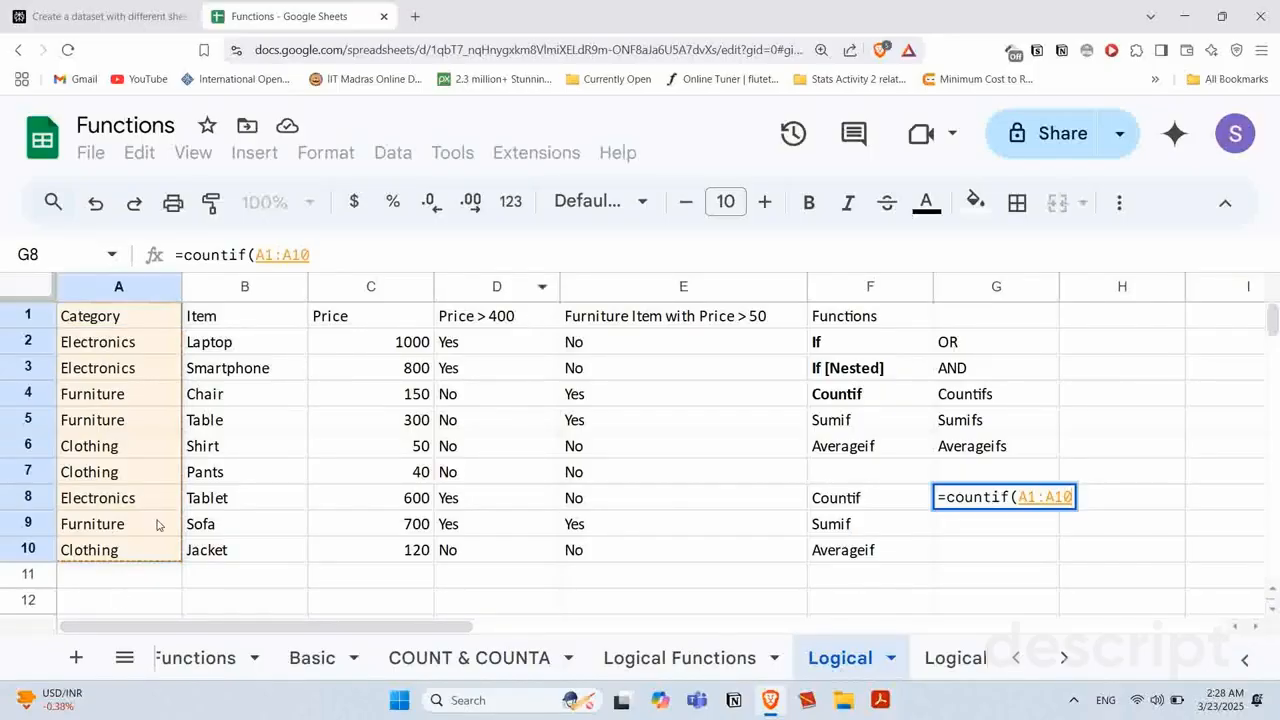
{"action": "type", "text": ", "}
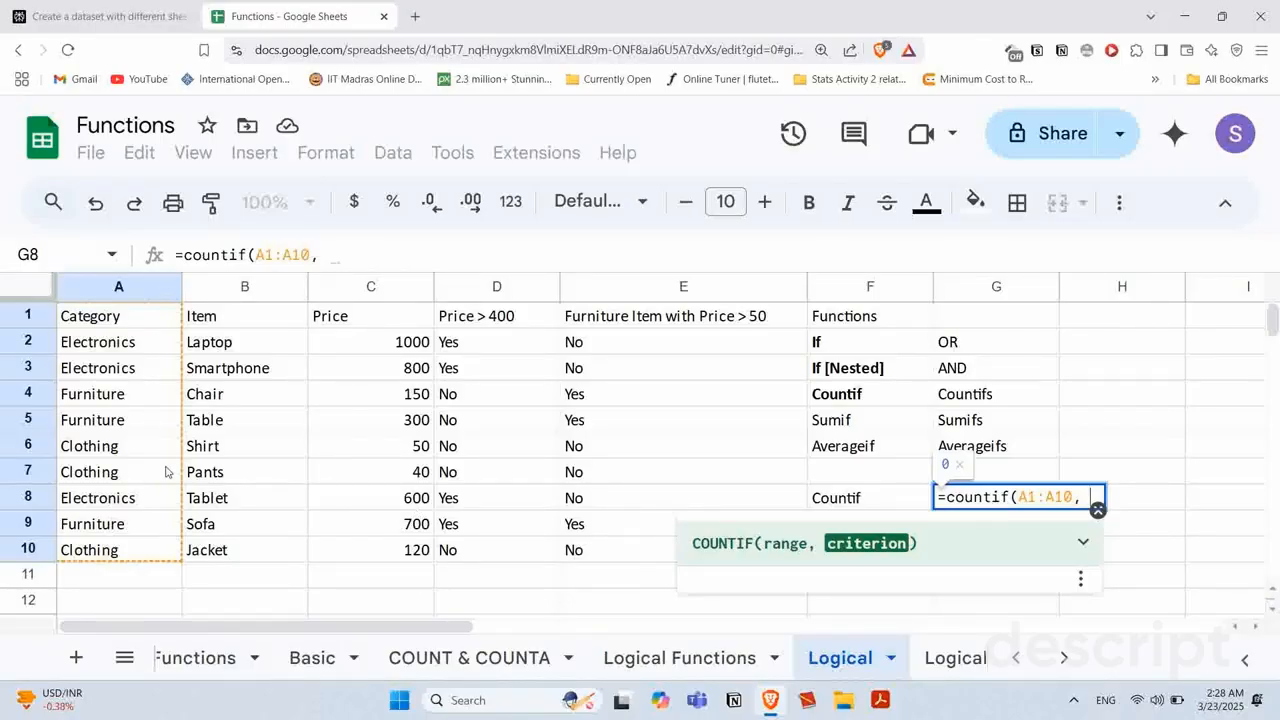
{"action": "type", "text": "\""}
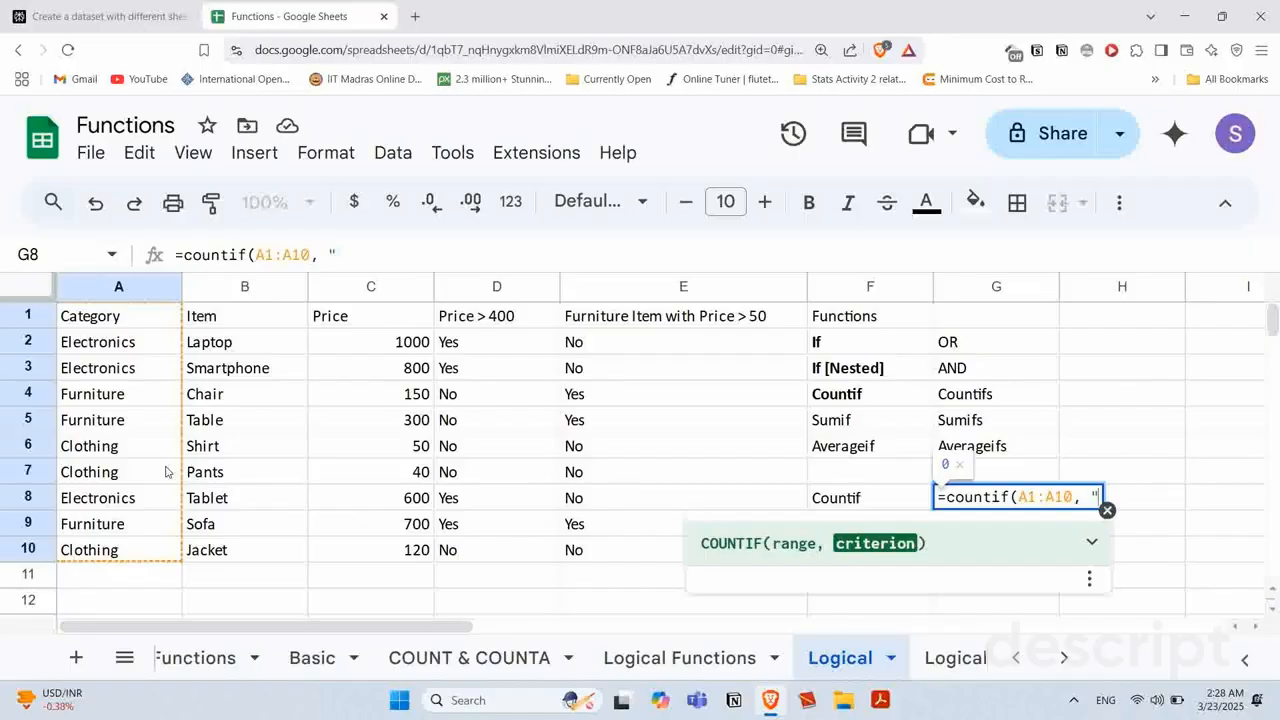
{"action": "type", "text": "Furnitu"}
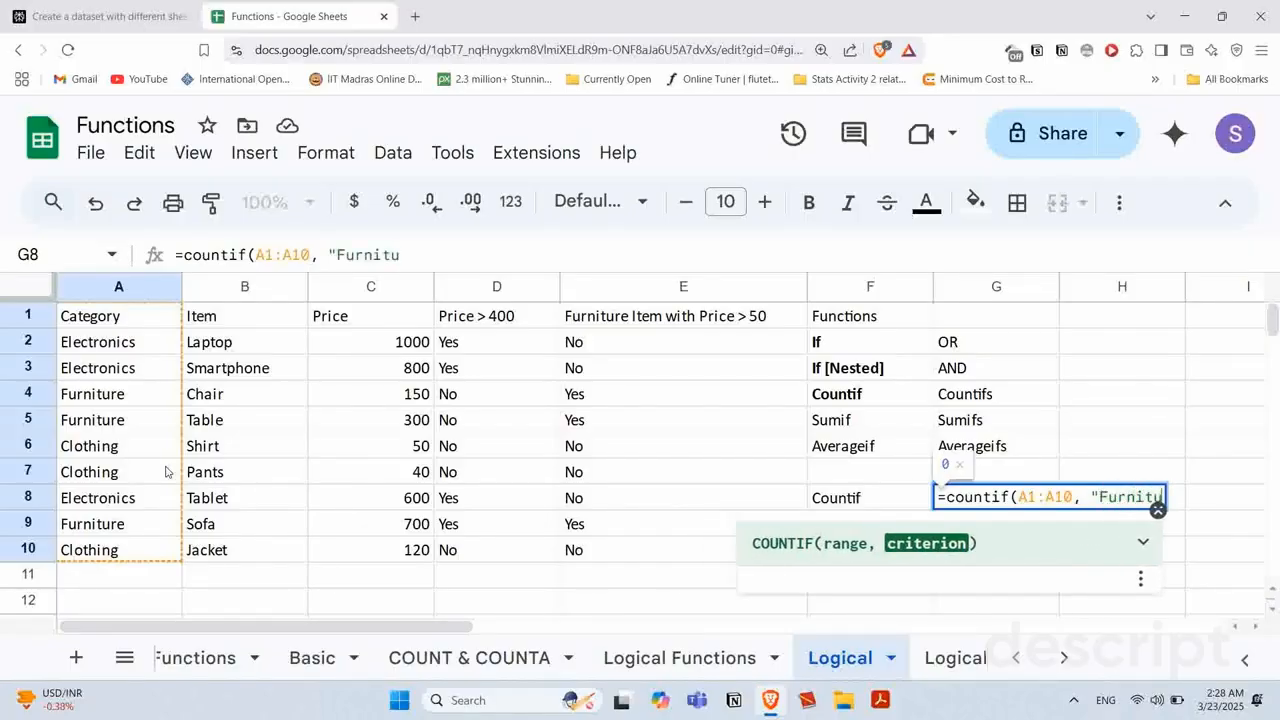
{"action": "type", "text": "re\")"}
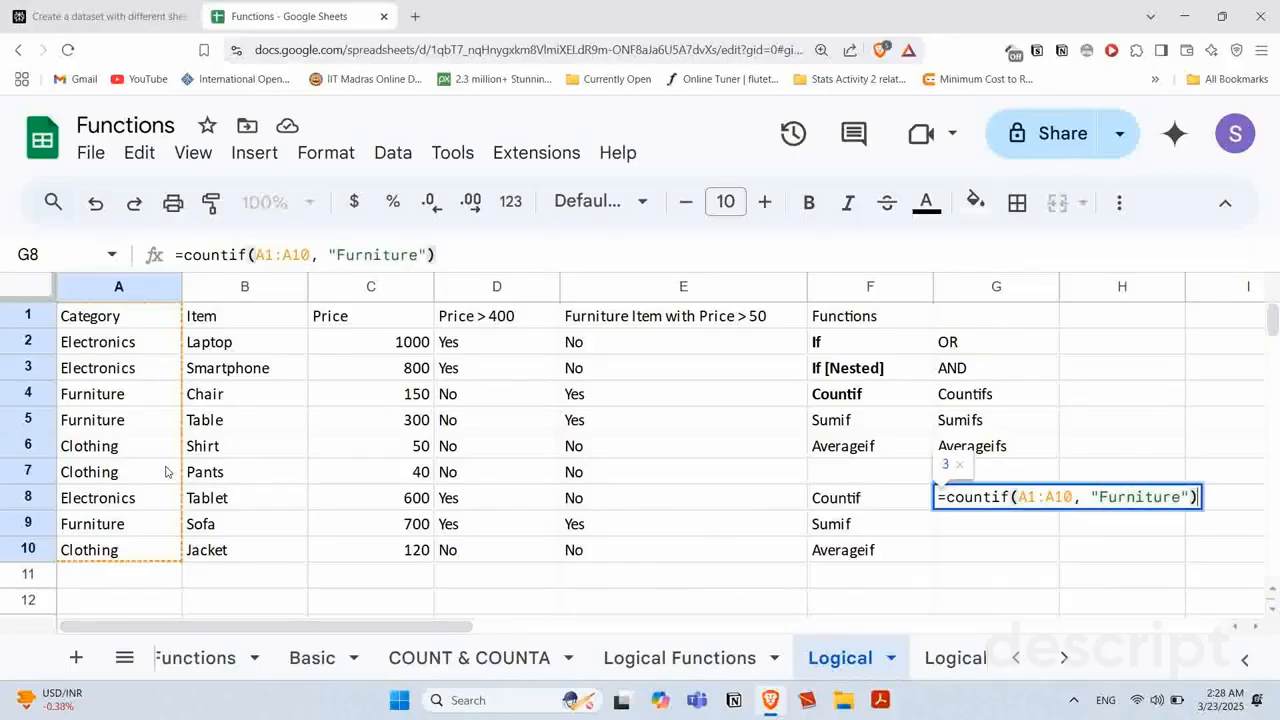
{"action": "key", "text": "Return"}
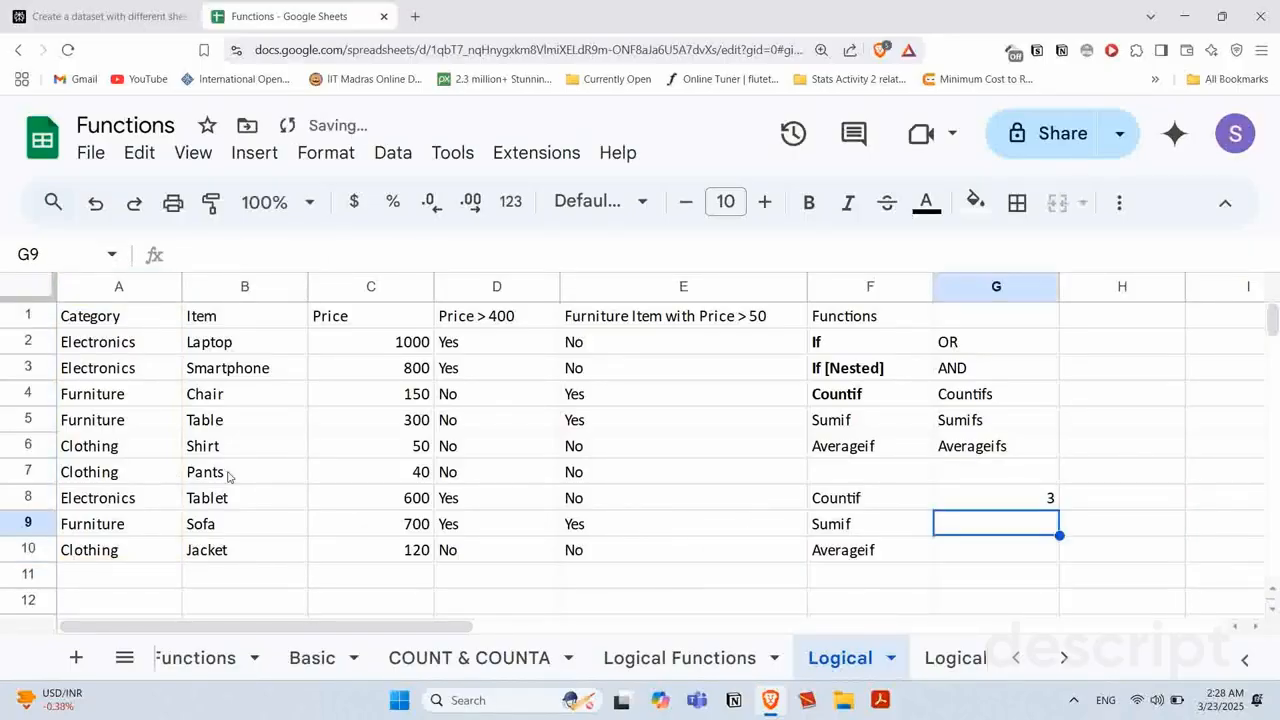
{"action": "left_click", "coordinate": [998, 502]}
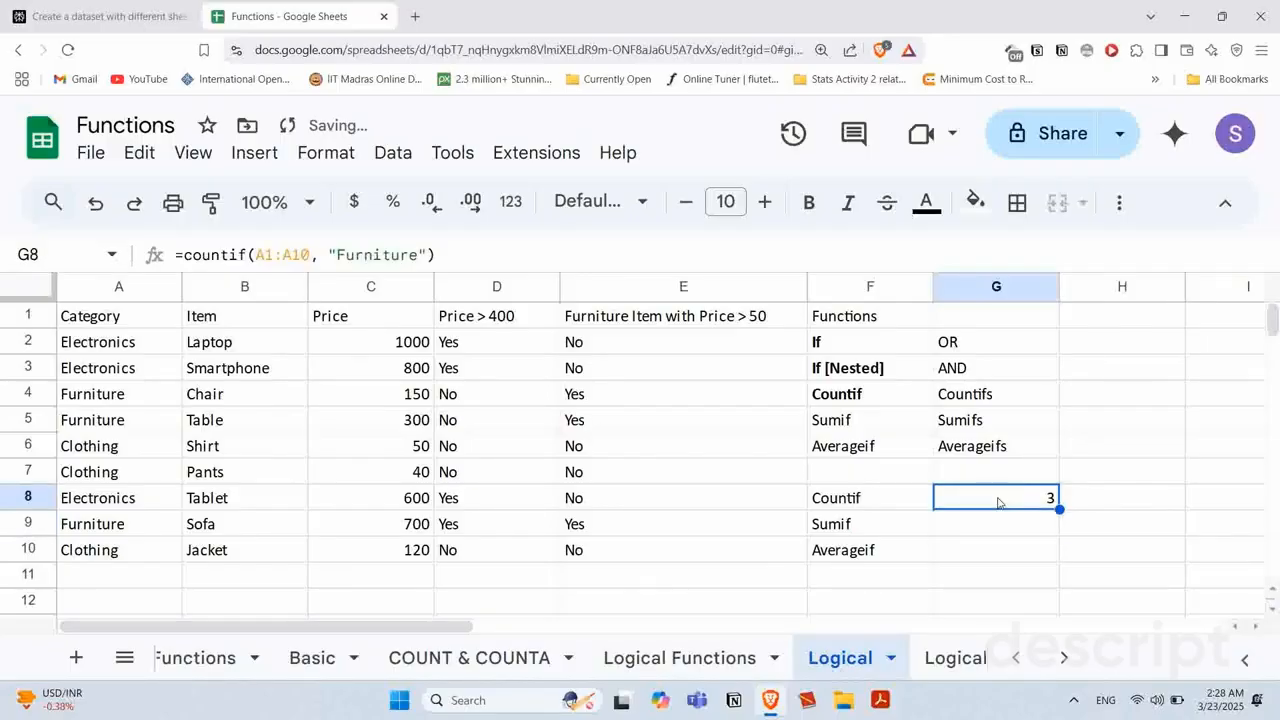
Step: Enter a COUNTIF formula in H8 with the range E2:E10 and the criterion "Yes"
{"action": "left_click", "coordinate": [1112, 505]}
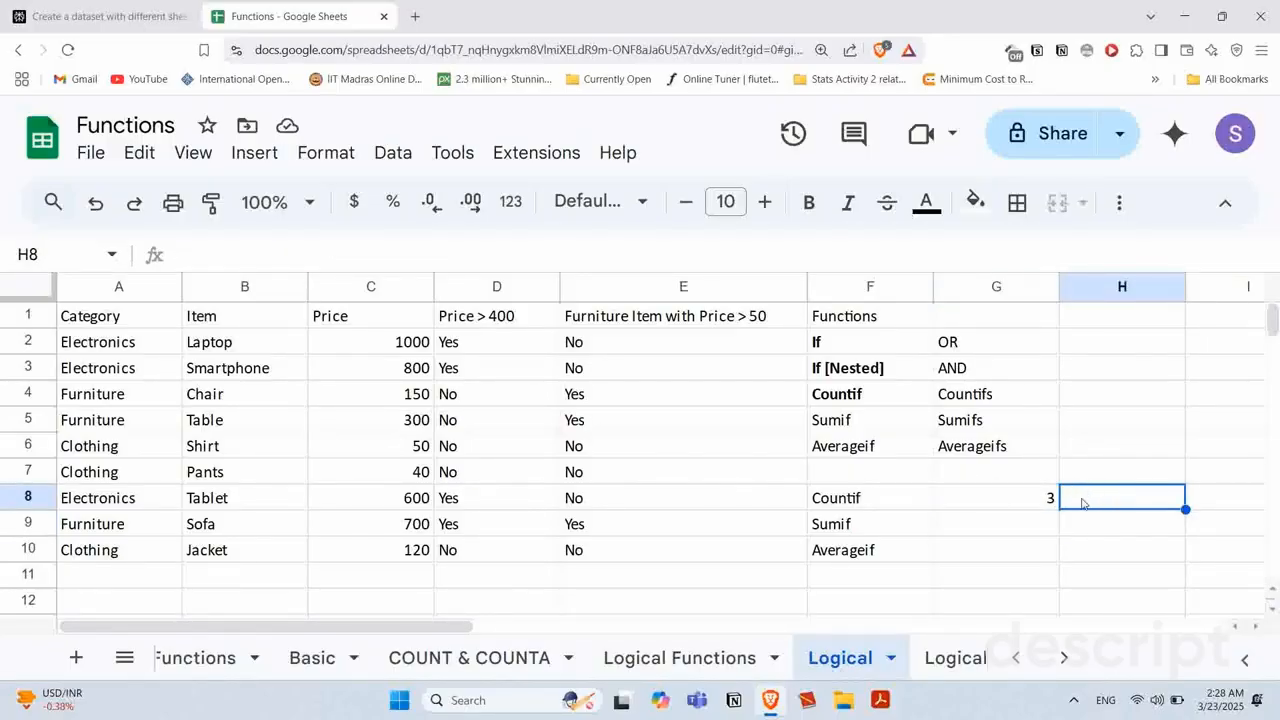
{"action": "type", "text": "="}
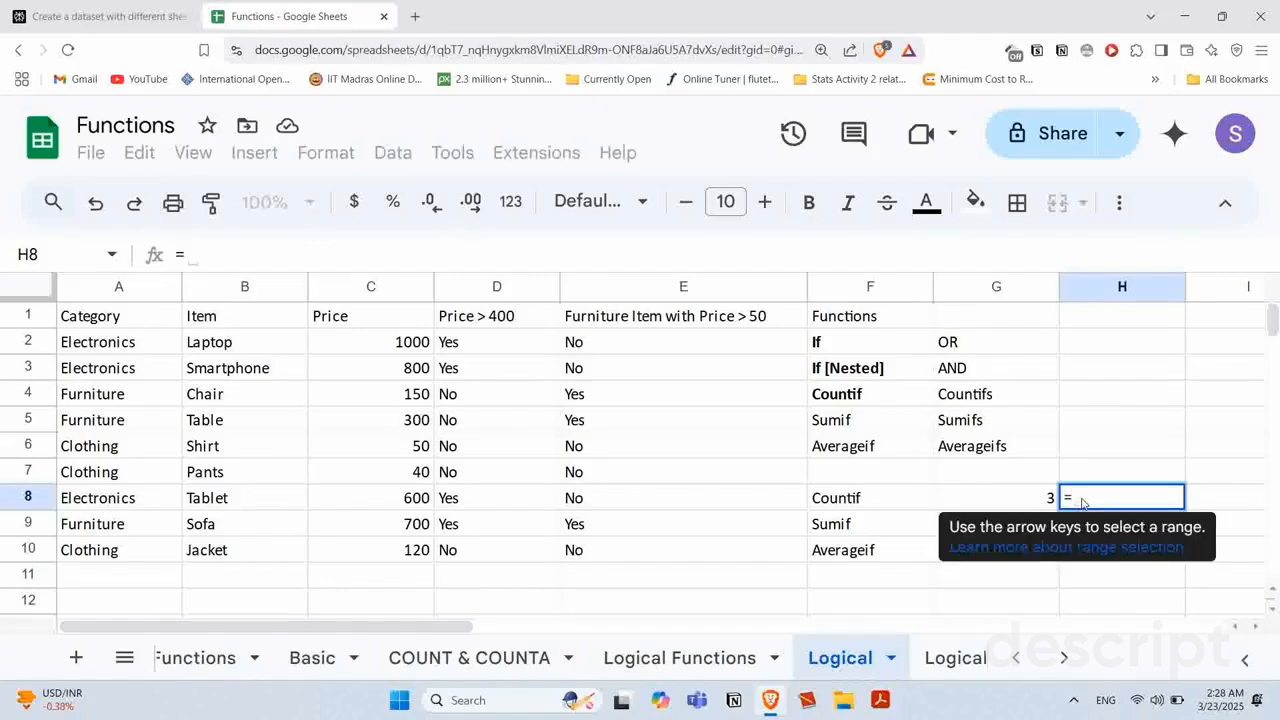
{"action": "type", "text": "countif("}
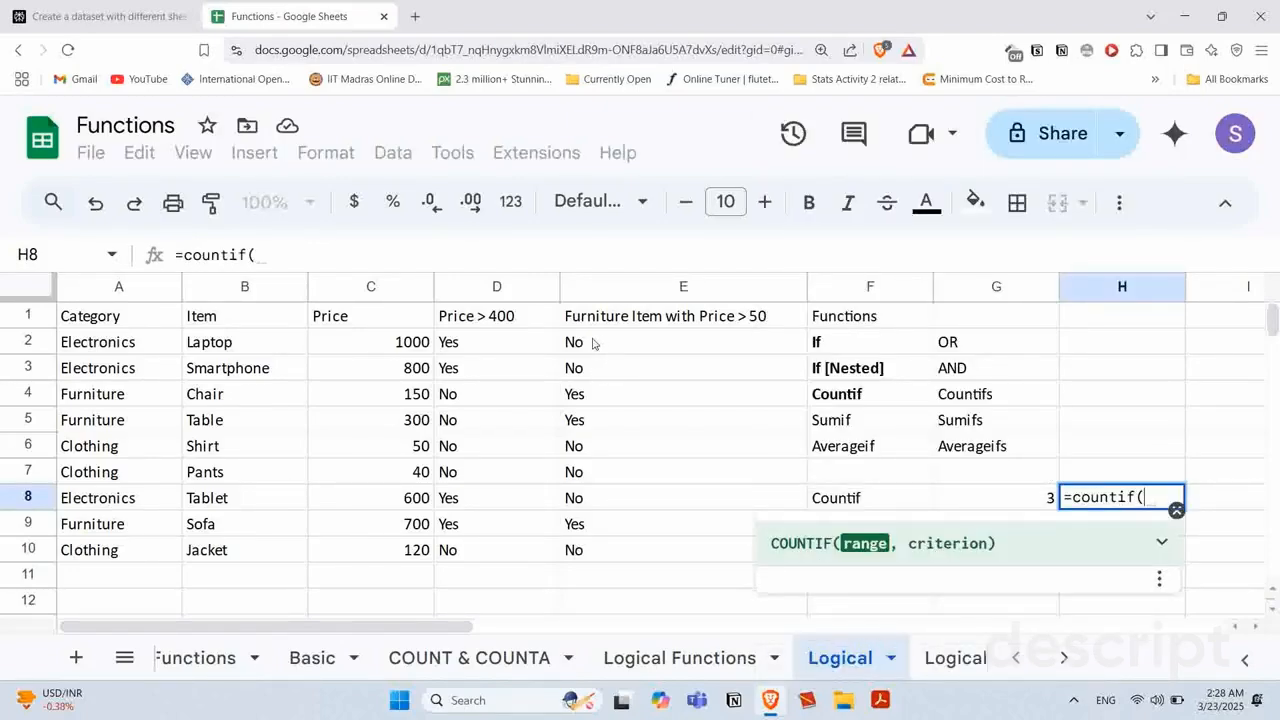
{"action": "left_click_drag", "start_coordinate": [592, 343], "coordinate": [588, 549]}
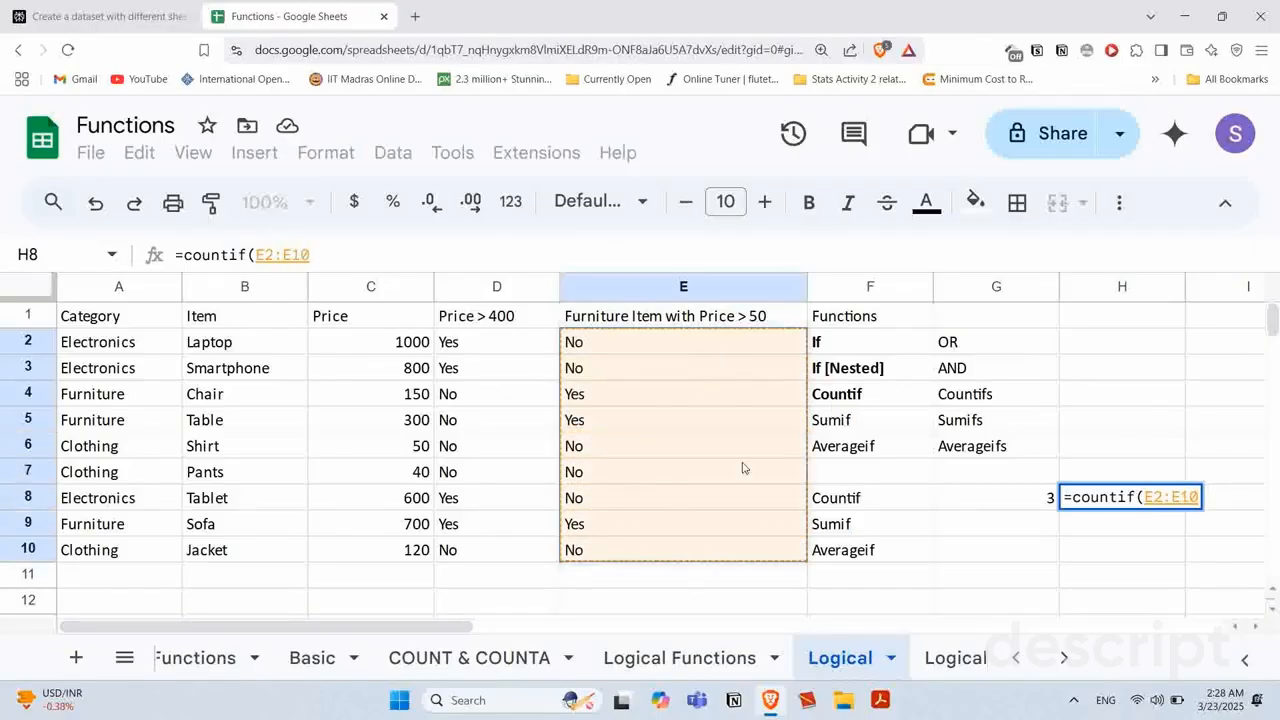
{"action": "type", "text": ","}
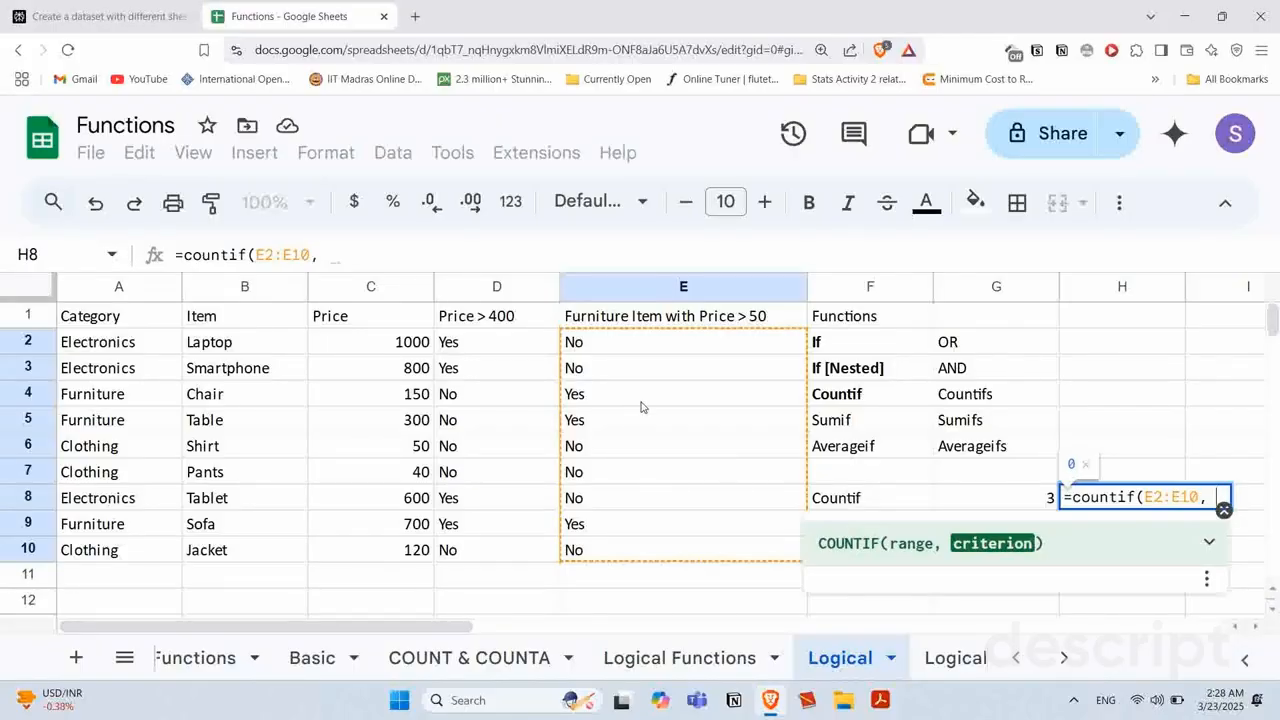
{"action": "type", "text": " \""}
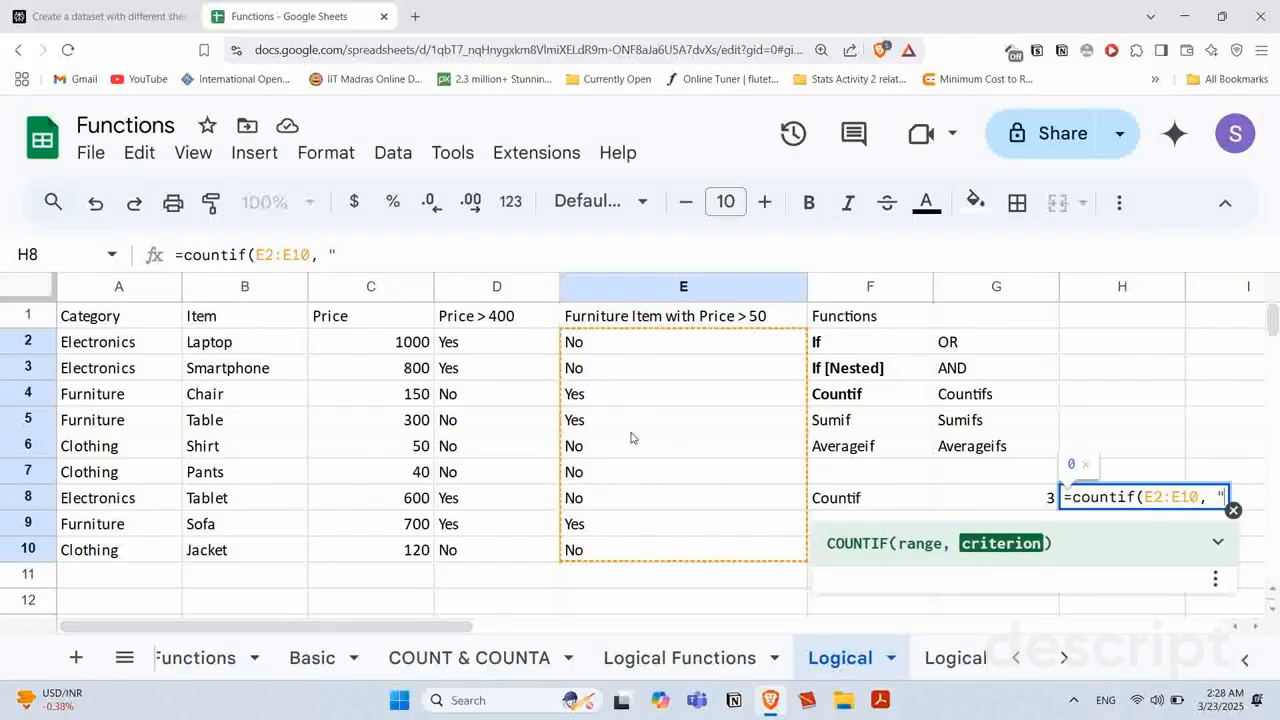
{"action": "type", "text": "Yes\")"}
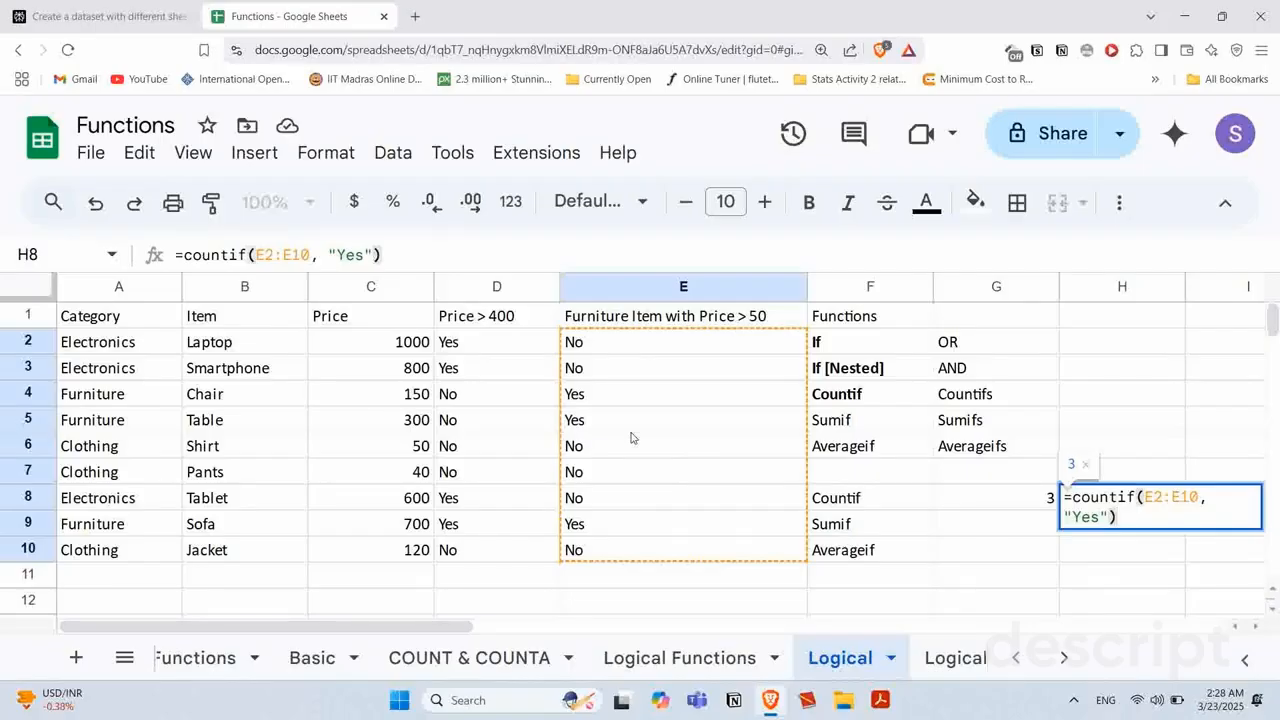
{"action": "key", "text": "Return"}
{"action": "left_click", "coordinate": [1123, 503]}
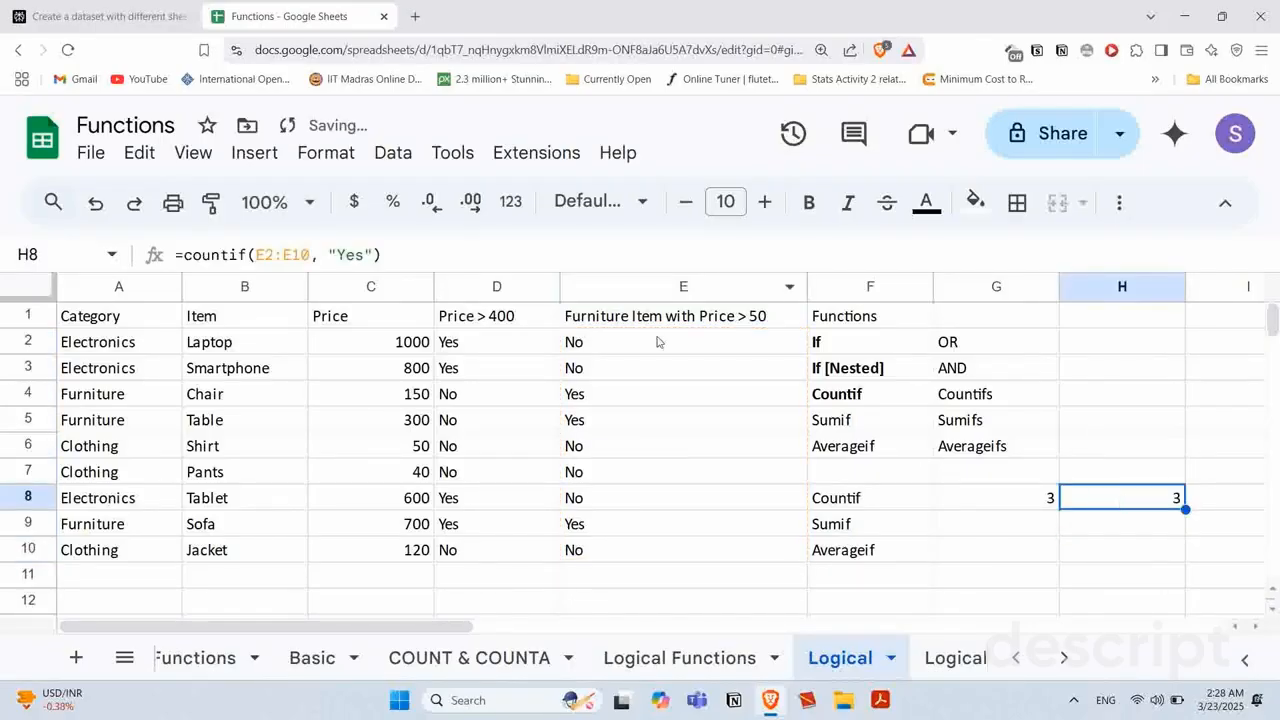
Step: Check the H8 count against the Yes and No values in E2:E10
{"action": "left_click", "coordinate": [609, 400]}
{"action": "left_click", "coordinate": [609, 419]}
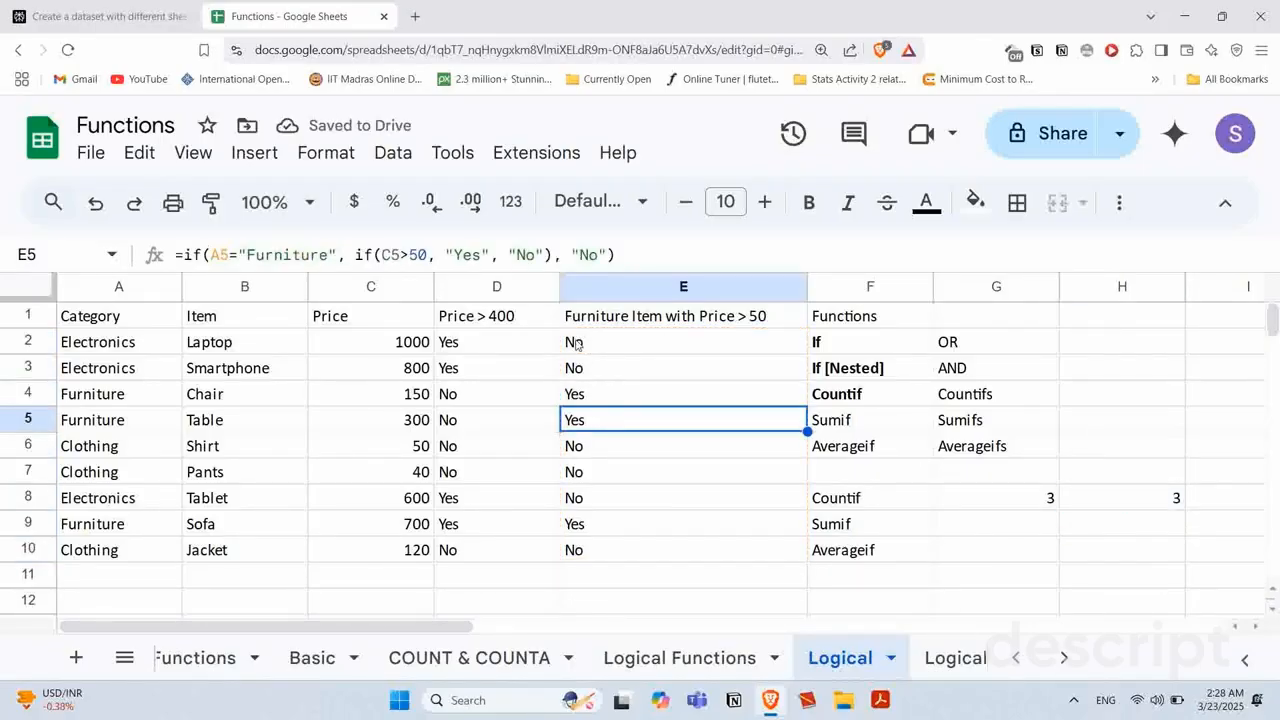
{"action": "left_click_drag", "start_coordinate": [576, 344], "coordinate": [734, 549]}
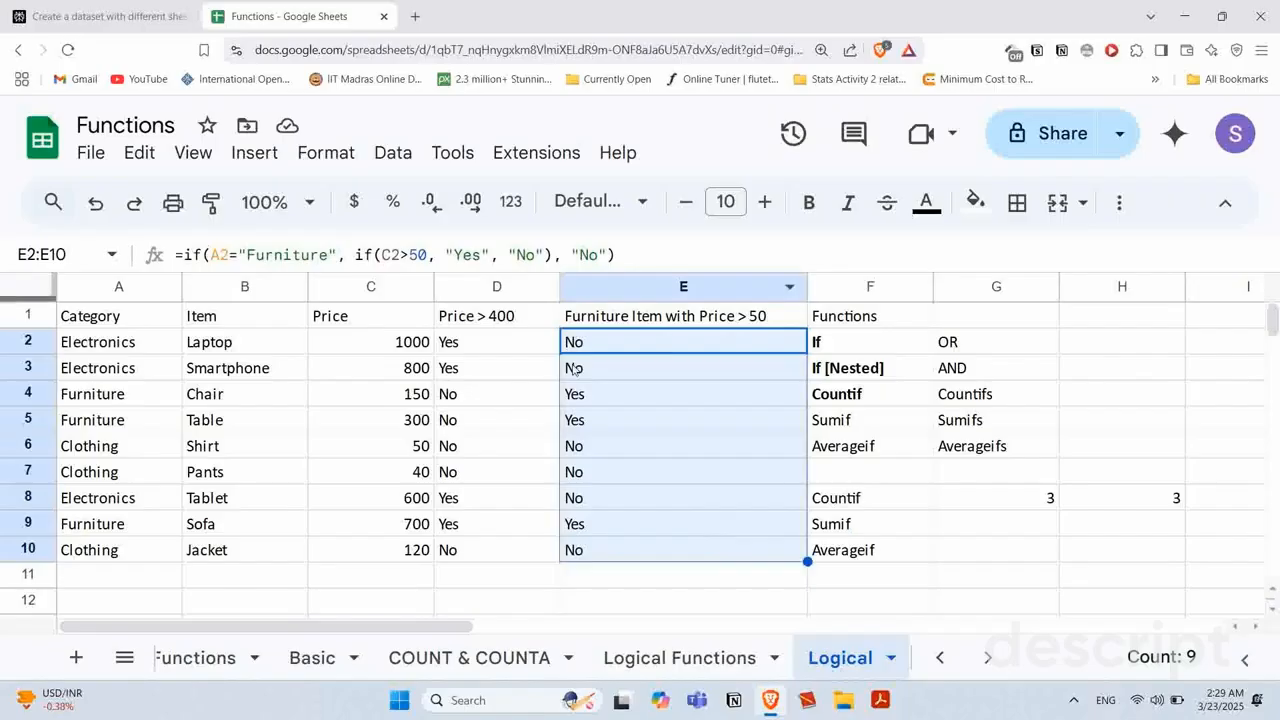
{"action": "left_click", "coordinate": [663, 393]}
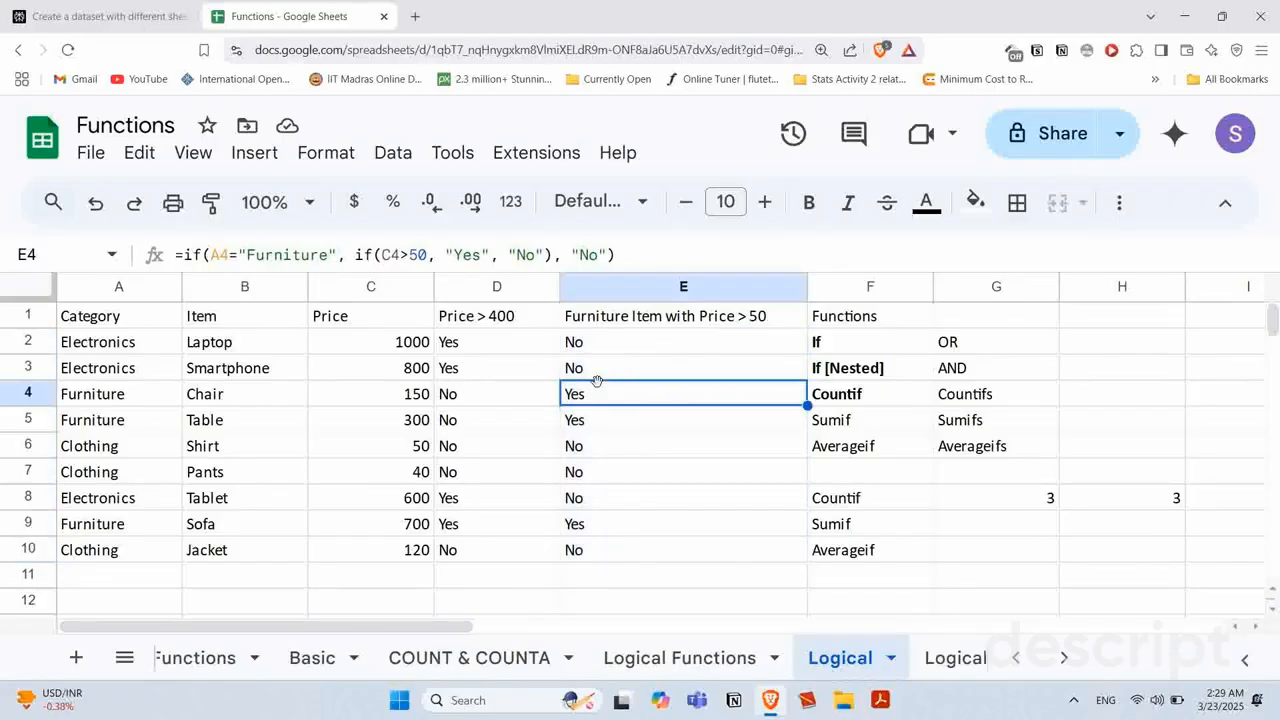
Step: Replace the formula in H8 with a new COUNTIF over the price range C2:C10
{"action": "left_click", "coordinate": [1118, 500]}
{"action": "double_click", "coordinate": [1148, 495]}
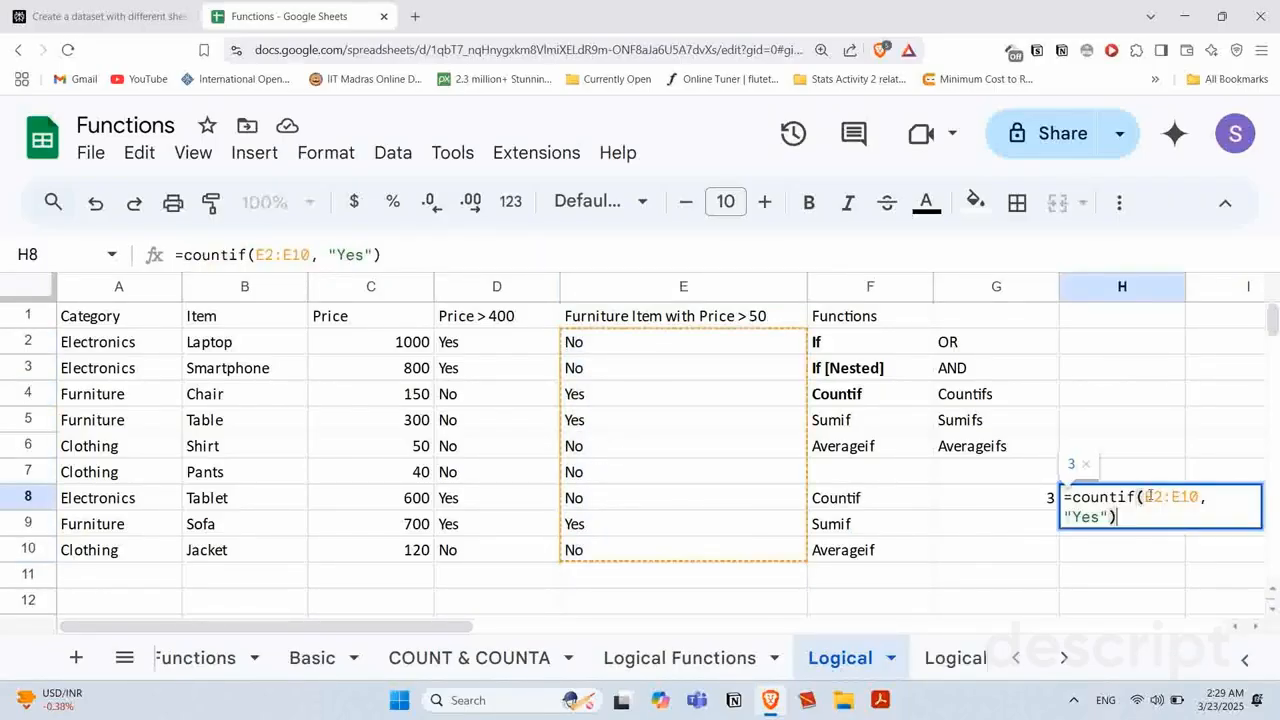
{"action": "left_click", "coordinate": [1109, 516]}
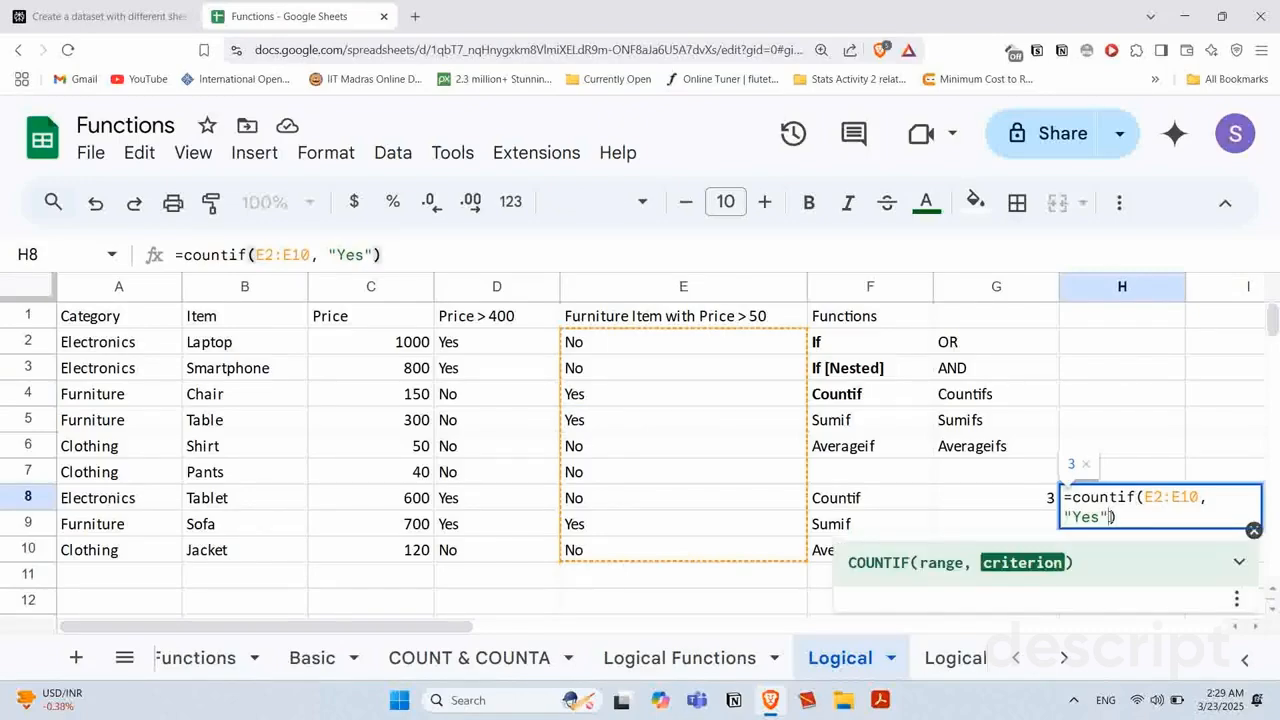
{"action": "left_click_drag", "start_coordinate": [1111, 516], "coordinate": [1062, 500]}
{"action": "key", "text": "BackSpace"}
{"action": "key", "text": "Delete"}
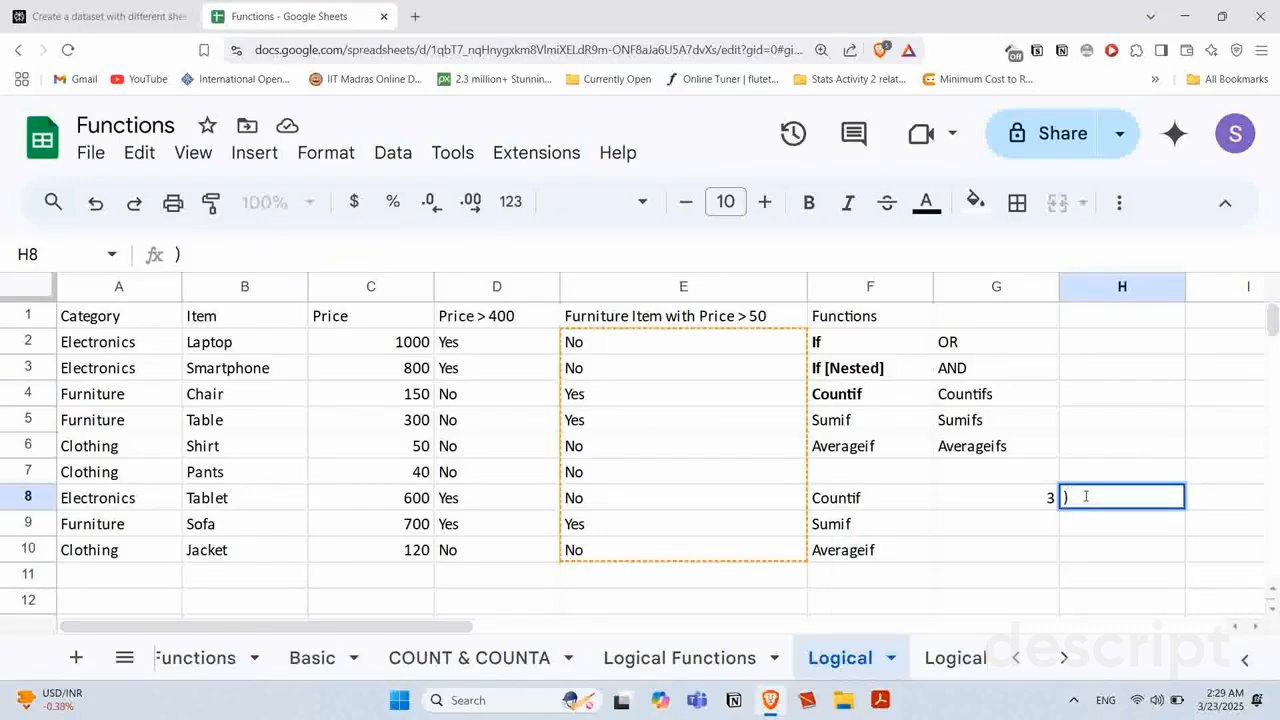
{"action": "type", "text": "=count"}
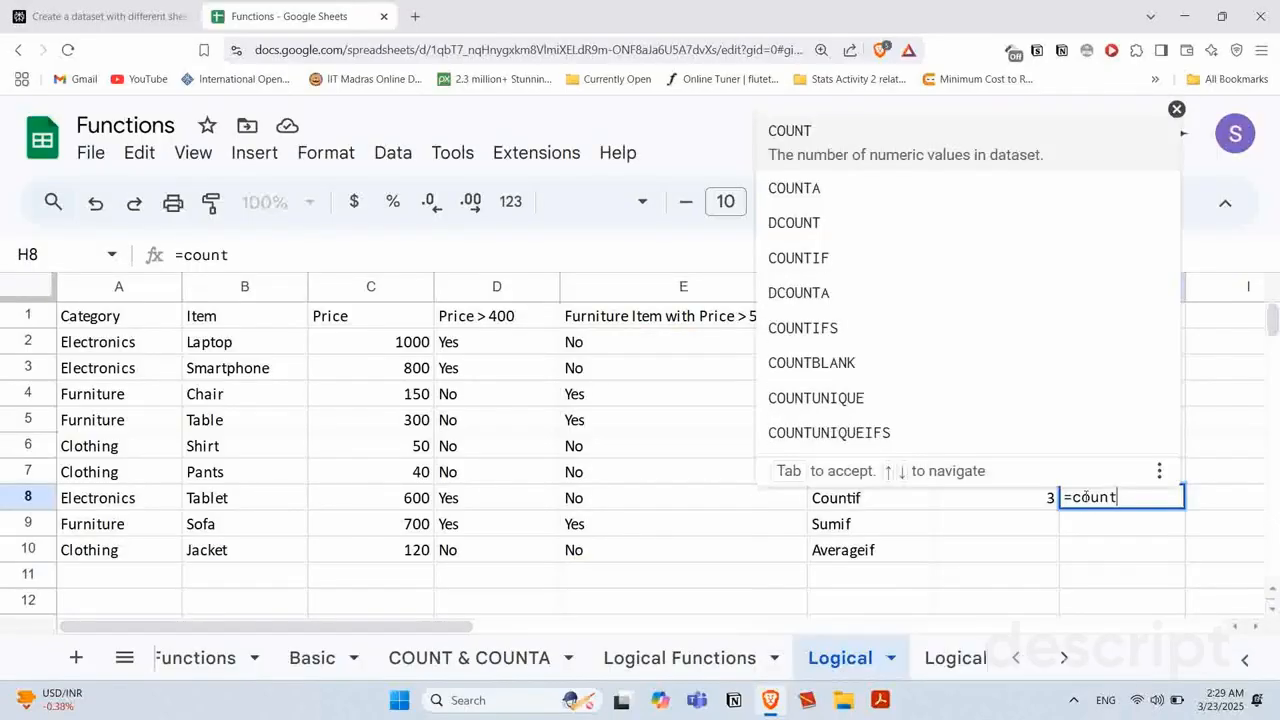
{"action": "type", "text": "if("}
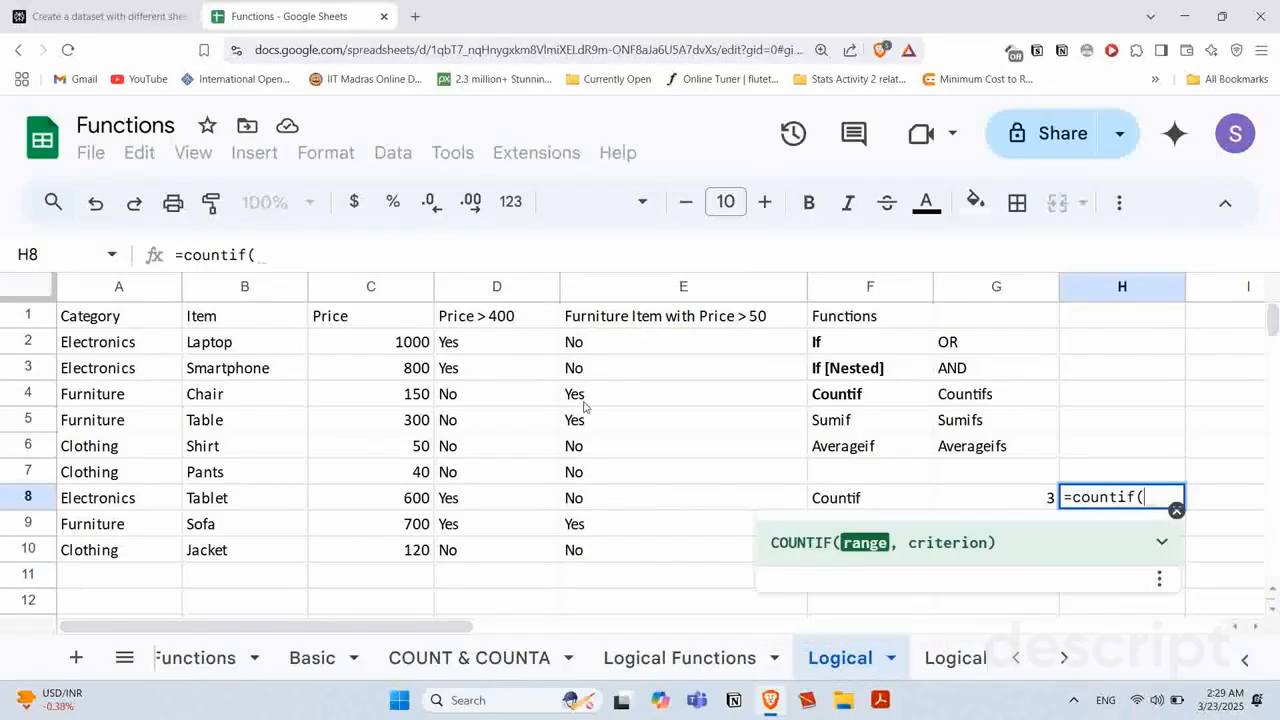
{"action": "left_click_drag", "start_coordinate": [388, 344], "coordinate": [388, 550]}
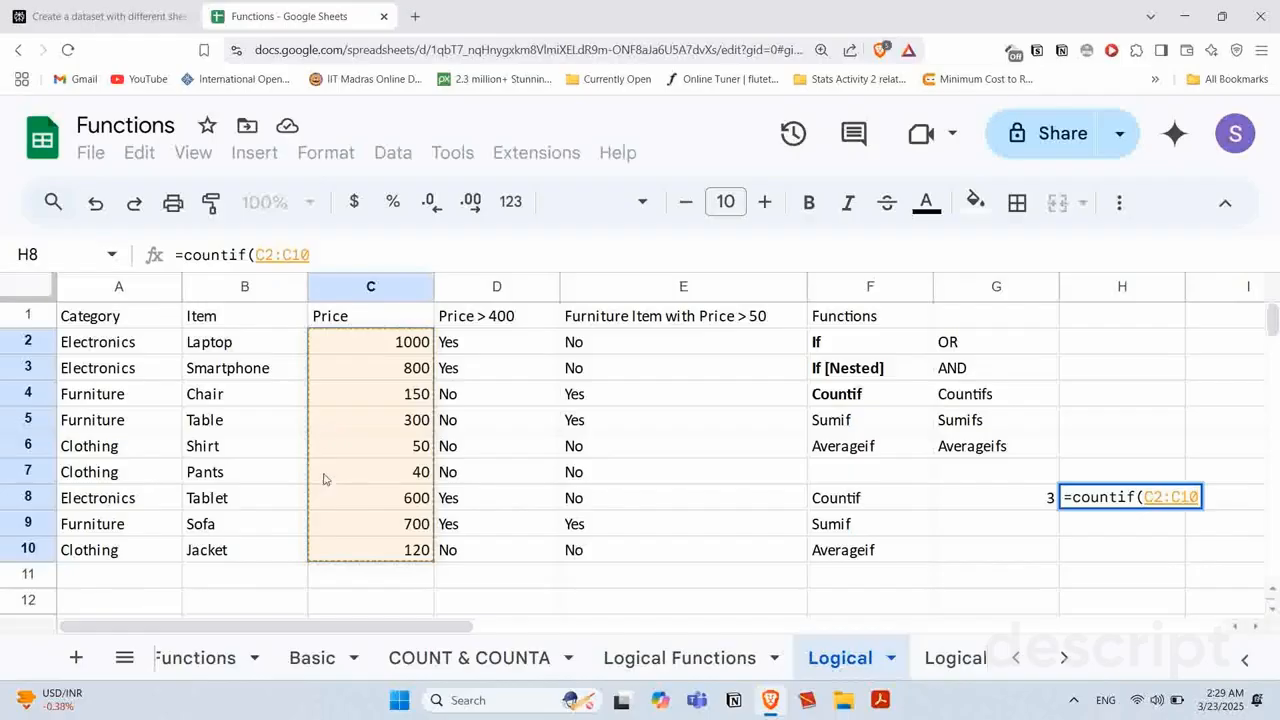
Step: Try to complete the COUNTIF formula in H8 with the unquoted criterion >150
{"action": "type", "text": ","}
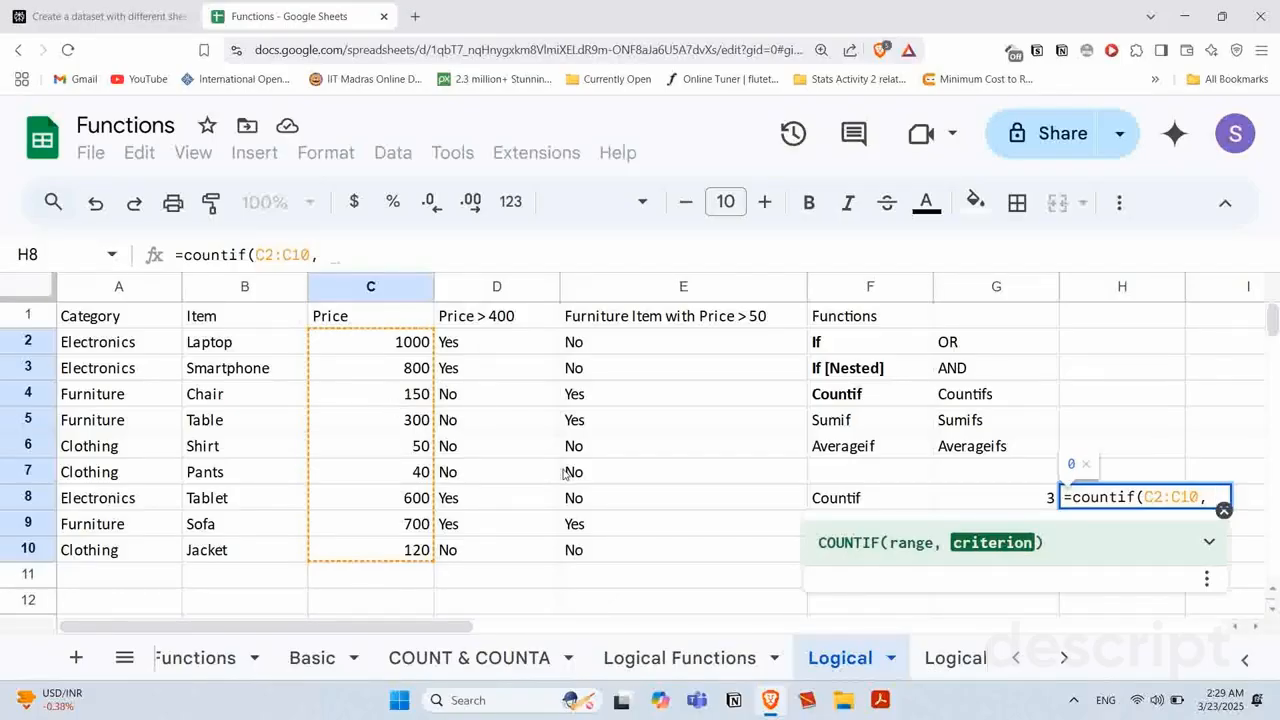
{"action": "type", "text": ">"}
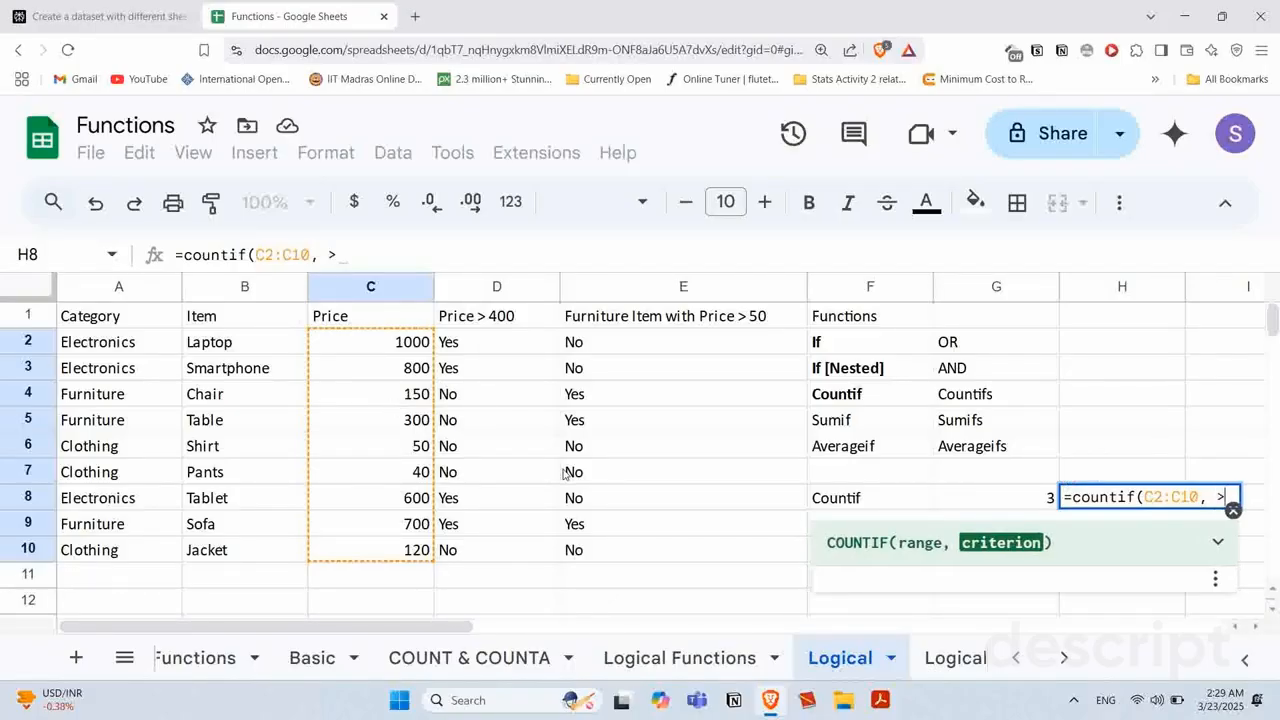
{"action": "type", "text": "150"}
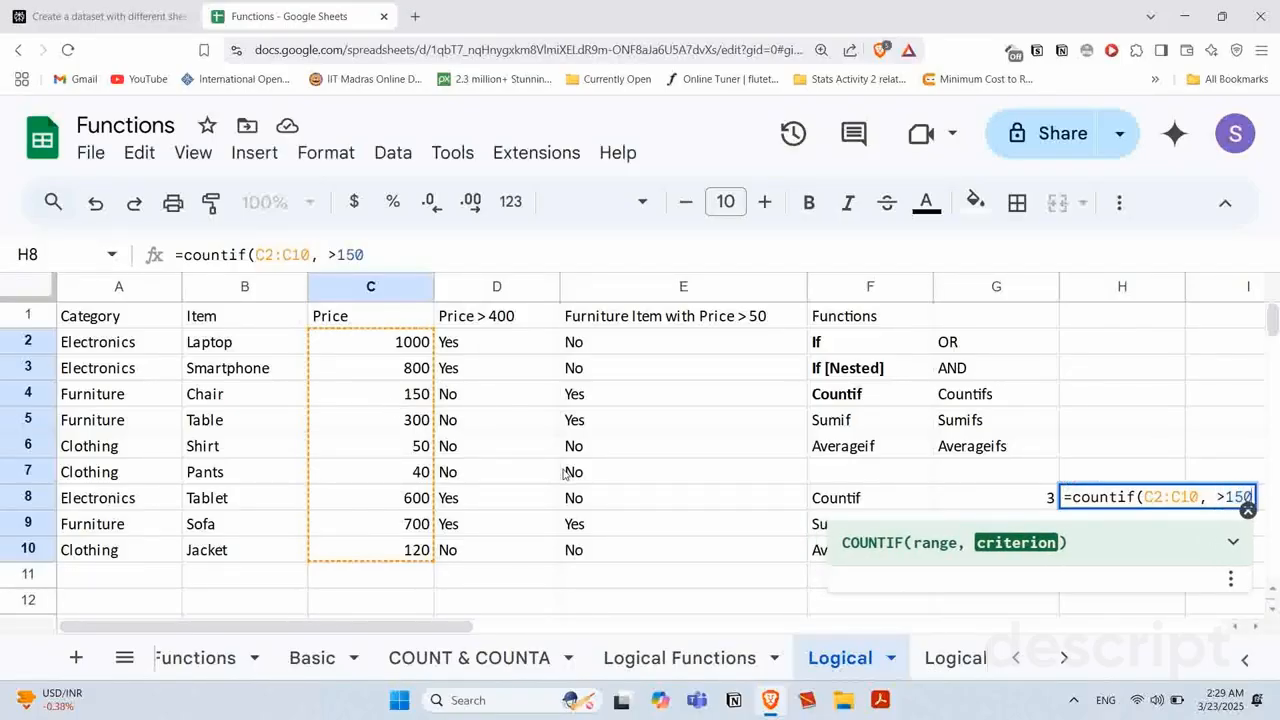
{"action": "type", "text": ")"}
{"action": "key", "text": "Return"}
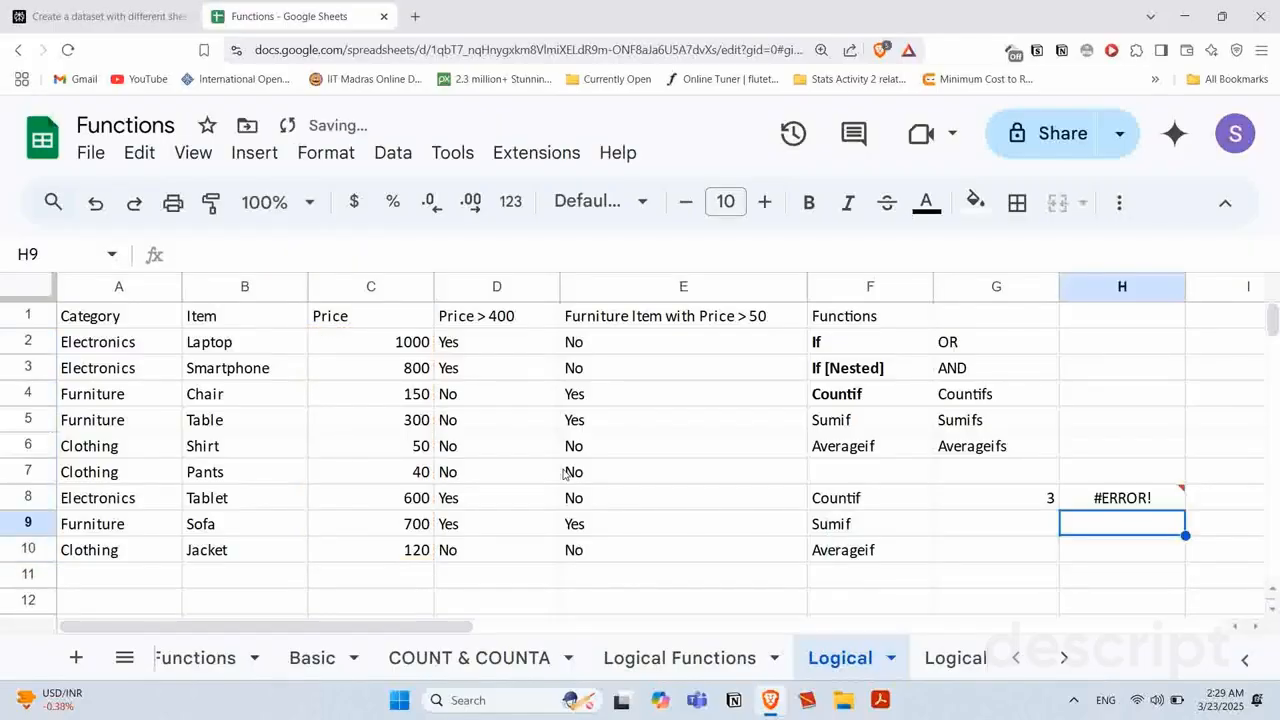
Step: Enclose the >150 criterion of the H8 COUNTIF formula in double quotation marks
{"action": "left_click", "coordinate": [1108, 497]}
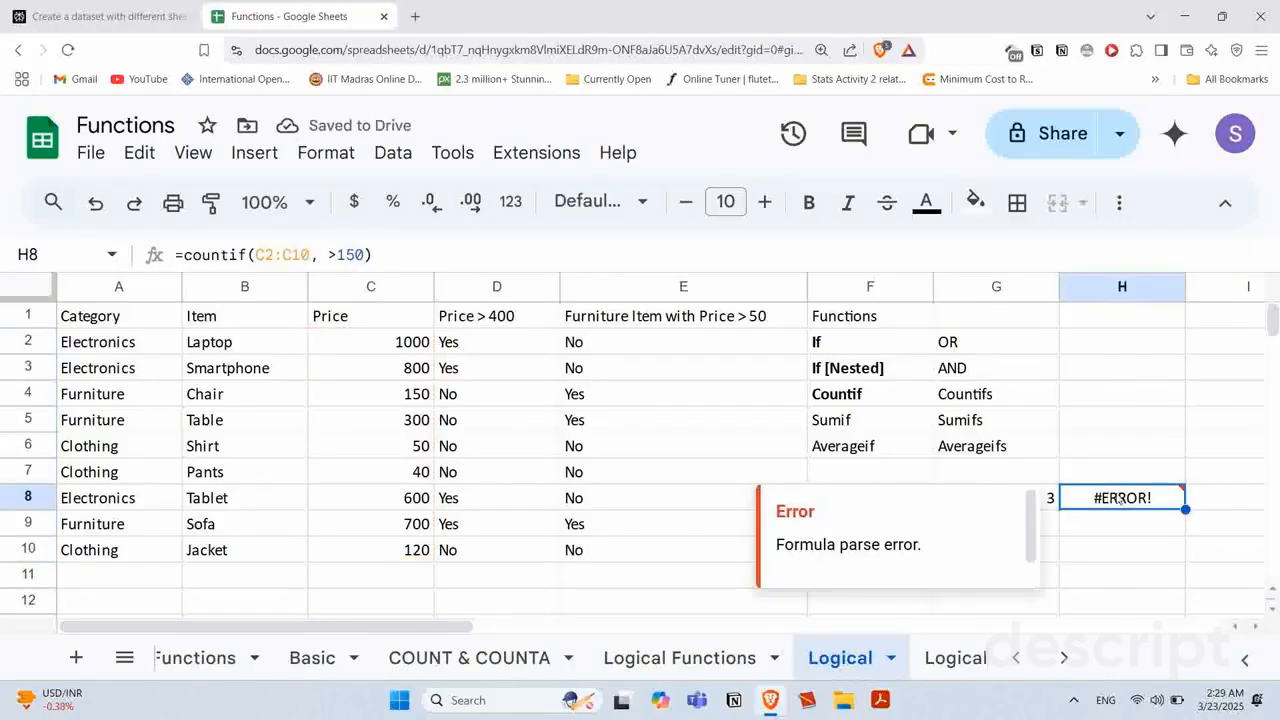
{"action": "double_click", "coordinate": [1118, 496]}
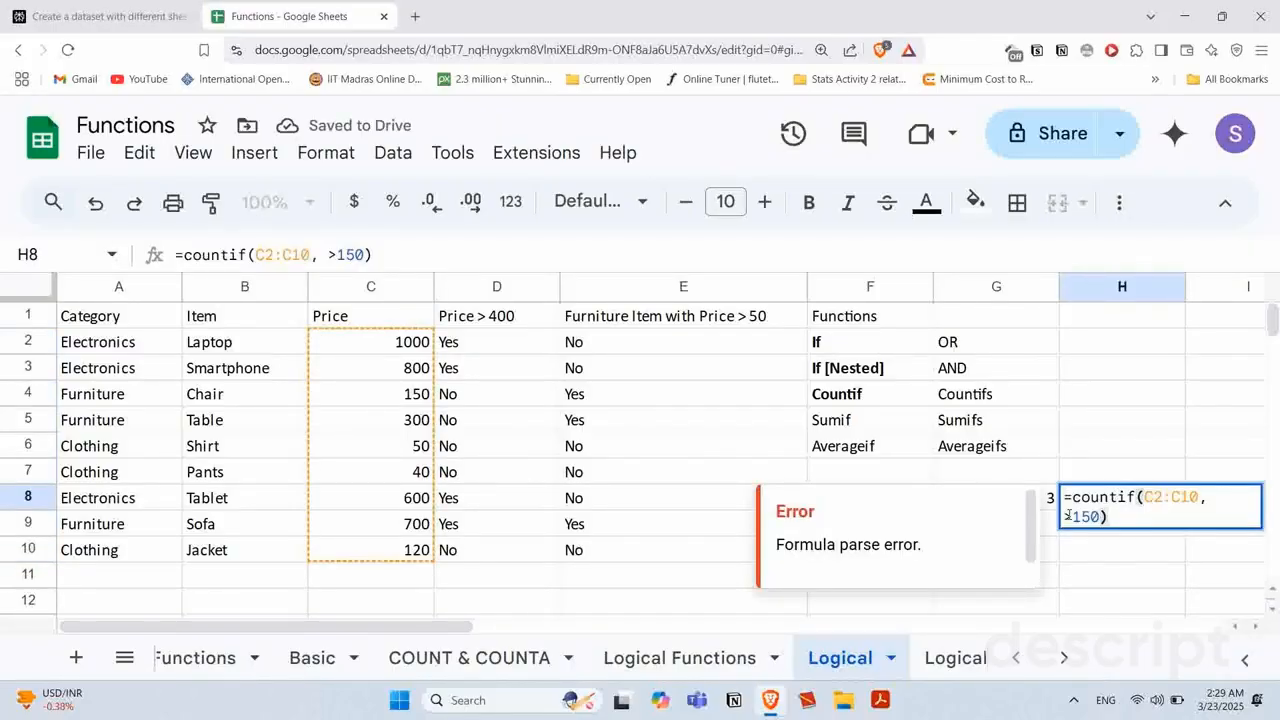
{"action": "left_click", "coordinate": [1066, 515]}
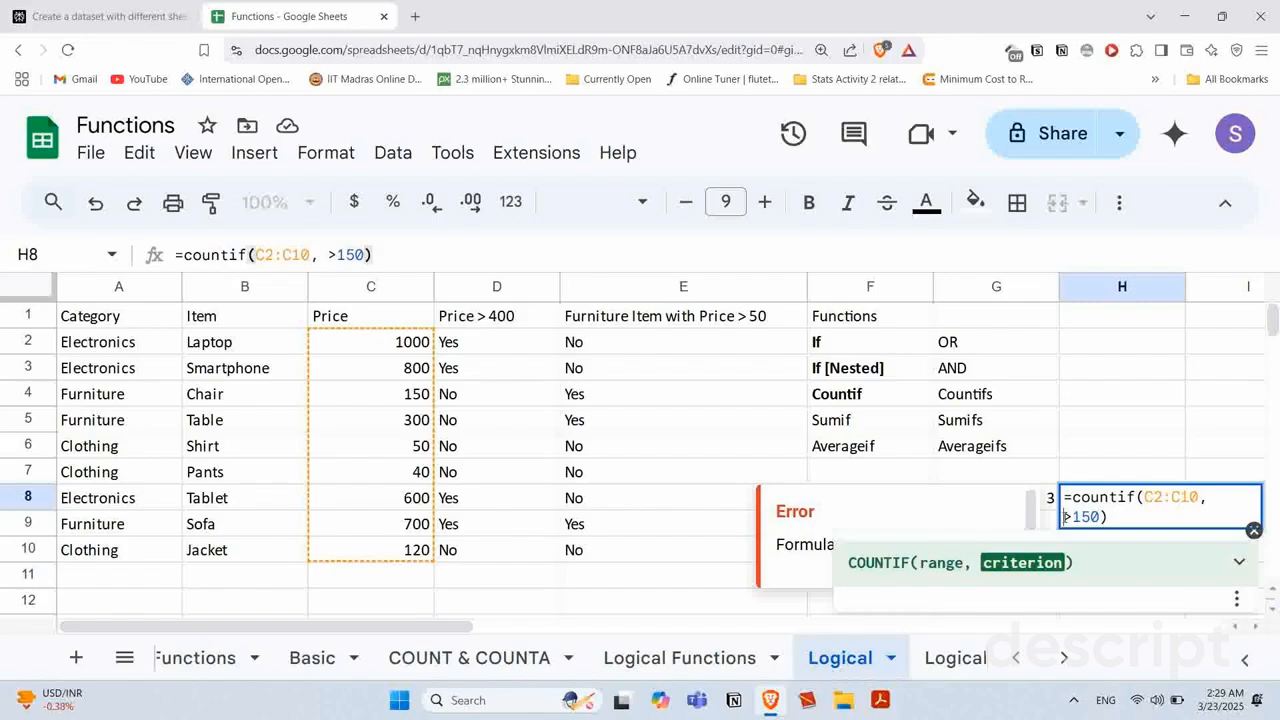
{"action": "type", "text": "\">150"}
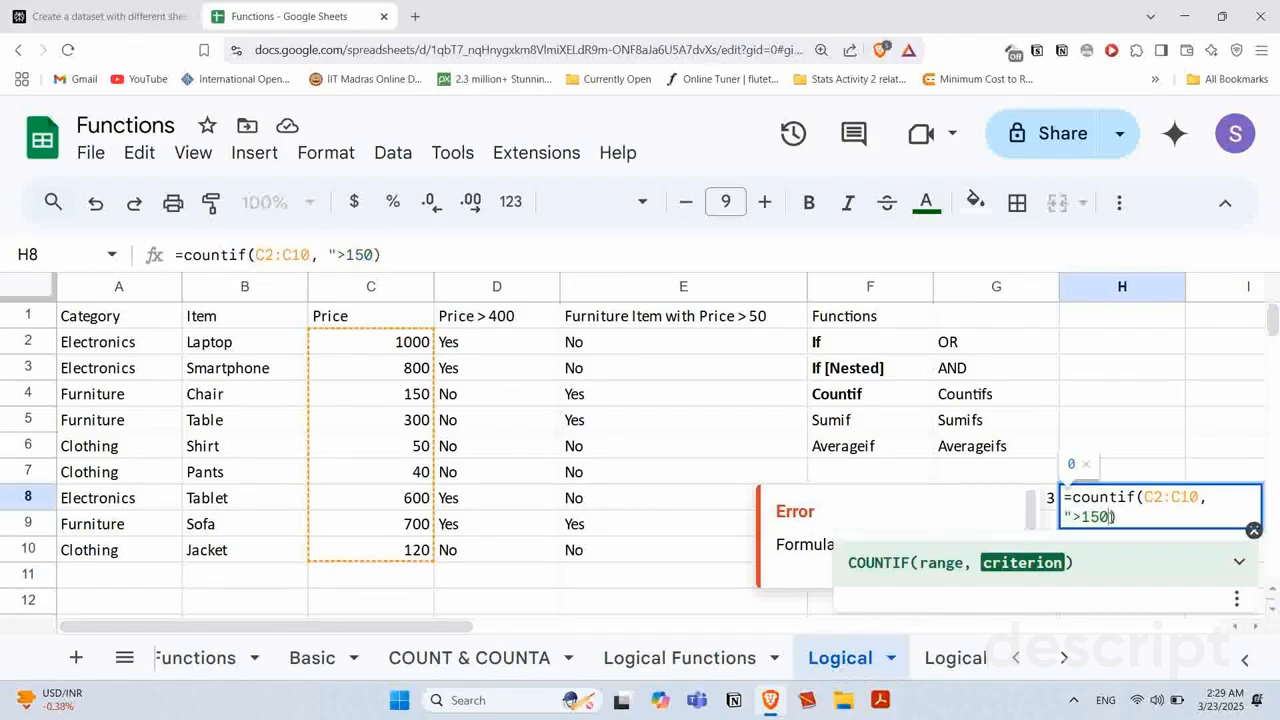
{"action": "type", "text": "\""}
{"action": "key", "text": "Return"}
{"action": "left_click", "coordinate": [1147, 497]}
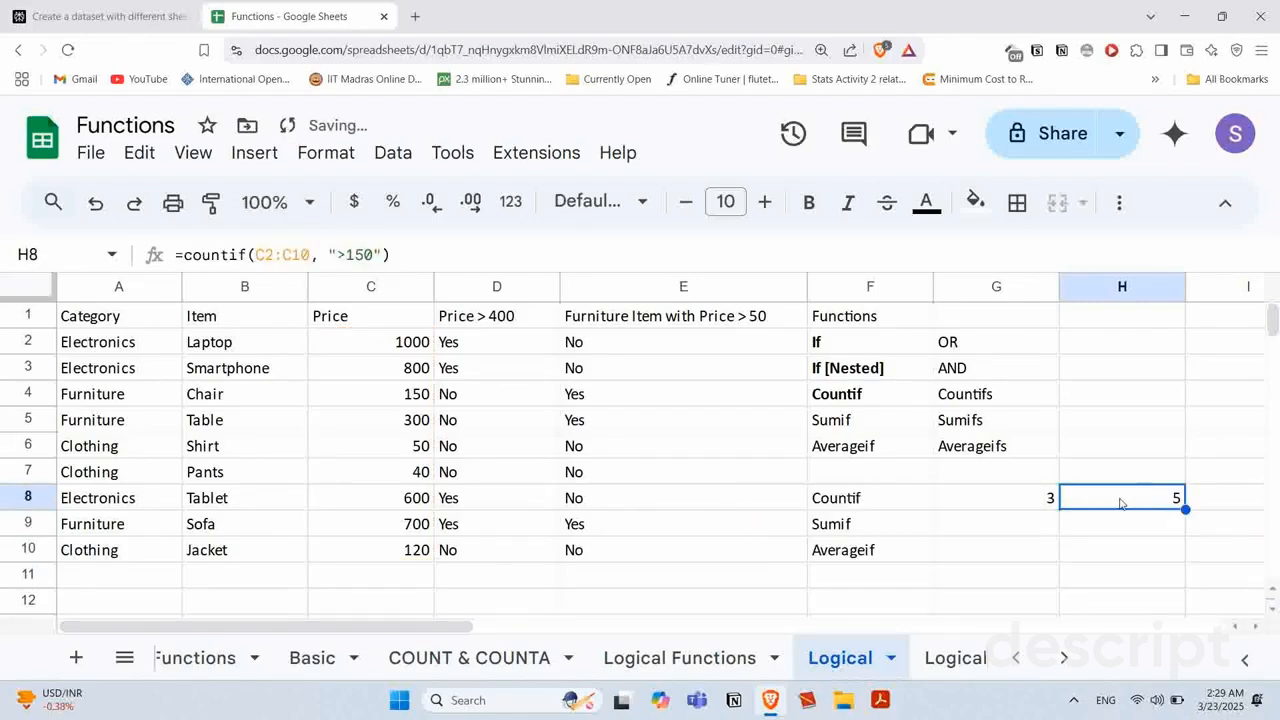
Step: Open the H8 formula and examine the quotation marks around its ">150" criterion
{"action": "double_click", "coordinate": [1120, 503]}
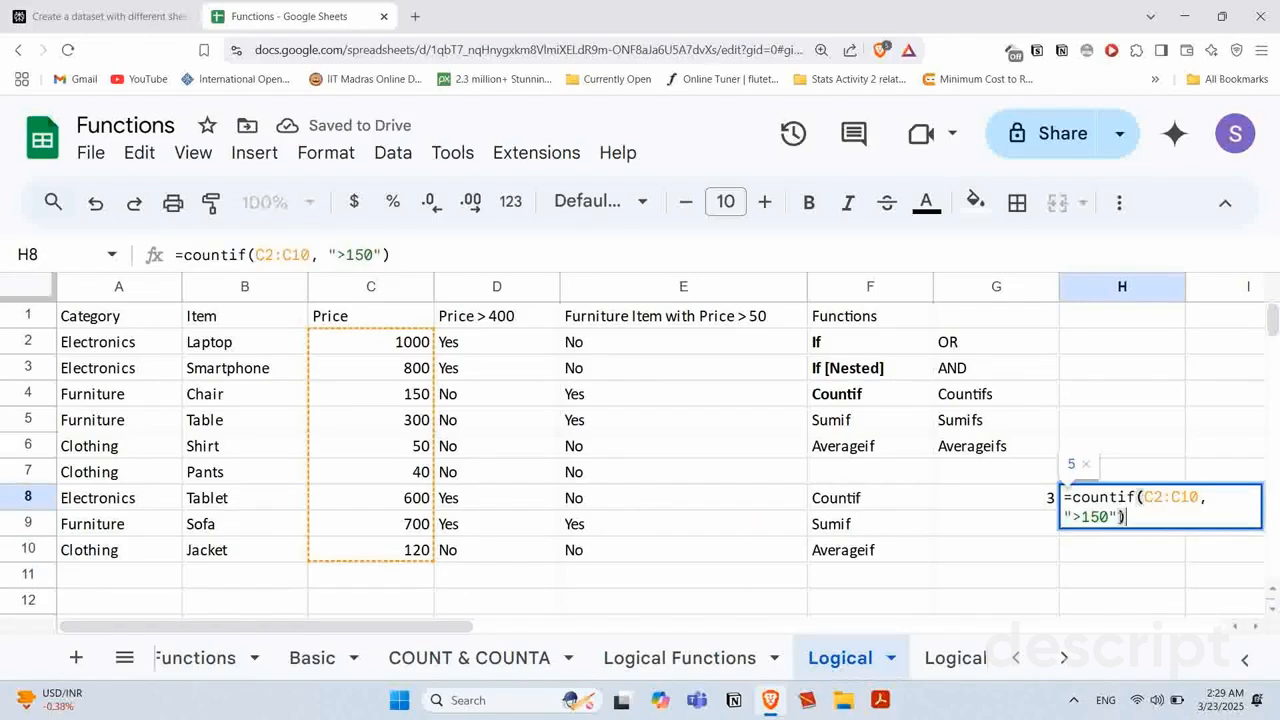
{"action": "key", "text": "Left"}
{"action": "key", "text": "shift+Left"}
{"action": "key", "text": "shift+Left"}
{"action": "key", "text": "shift+Left"}
{"action": "key", "text": "shift+Left"}
{"action": "key", "text": "shift+Left"}
{"action": "key", "text": "shift+Left"}
{"action": "key", "text": "shift+Right"}
{"action": "key", "text": "shift+Right"}
{"action": "key", "text": "shift+Right"}
{"action": "key", "text": "shift+Right"}
{"action": "key", "text": "shift+Right"}
{"action": "key", "text": "shift+Right"}
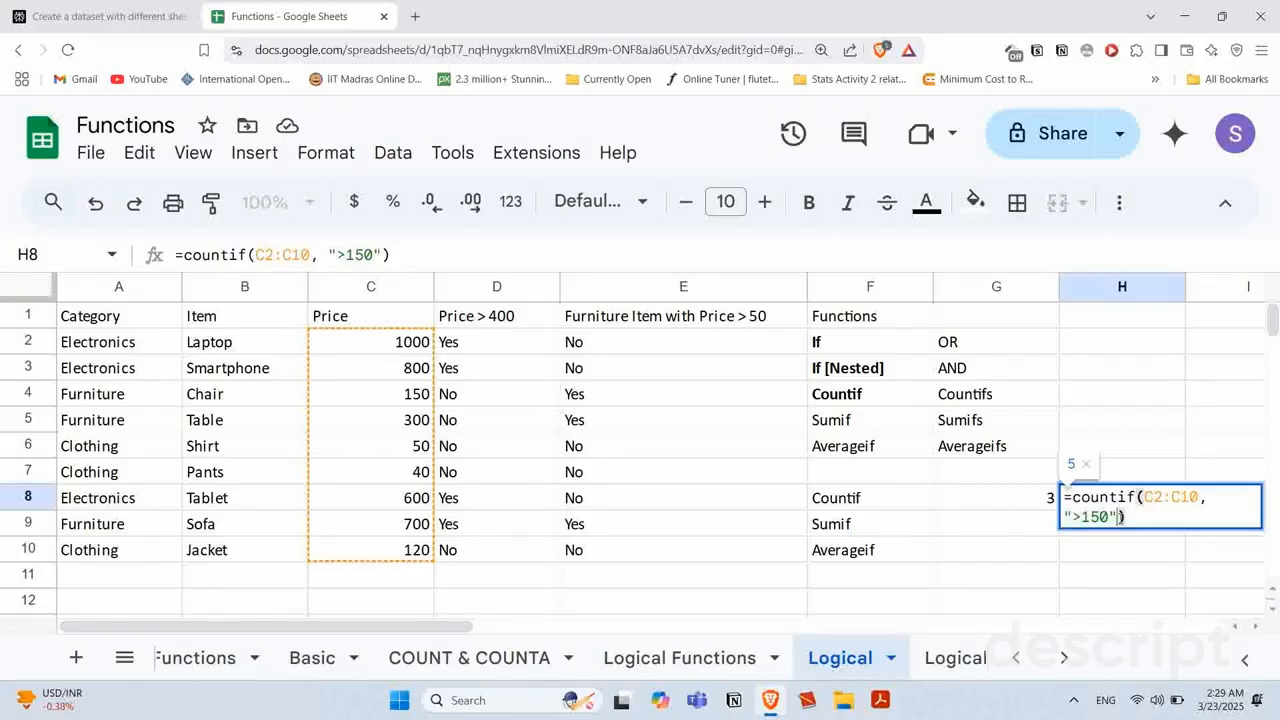
{"action": "key", "text": "shift+Left"}
{"action": "key", "text": "shift+Left"}
{"action": "key", "text": "shift+Left"}
{"action": "key", "text": "shift+Left"}
{"action": "key", "text": "shift+Left"}
{"action": "key", "text": "shift+Left"}
{"action": "key", "text": "shift+Right"}
{"action": "key", "text": "shift+Right"}
{"action": "key", "text": "shift+Right"}
{"action": "key", "text": "shift+Right"}
{"action": "key", "text": "shift+Right"}
{"action": "key", "text": "shift+Right"}
{"action": "key", "text": "shift+Left"}
{"action": "key", "text": "shift+Left"}
{"action": "key", "text": "shift+Left"}
{"action": "key", "text": "shift+Left"}
{"action": "key", "text": "shift+Left"}
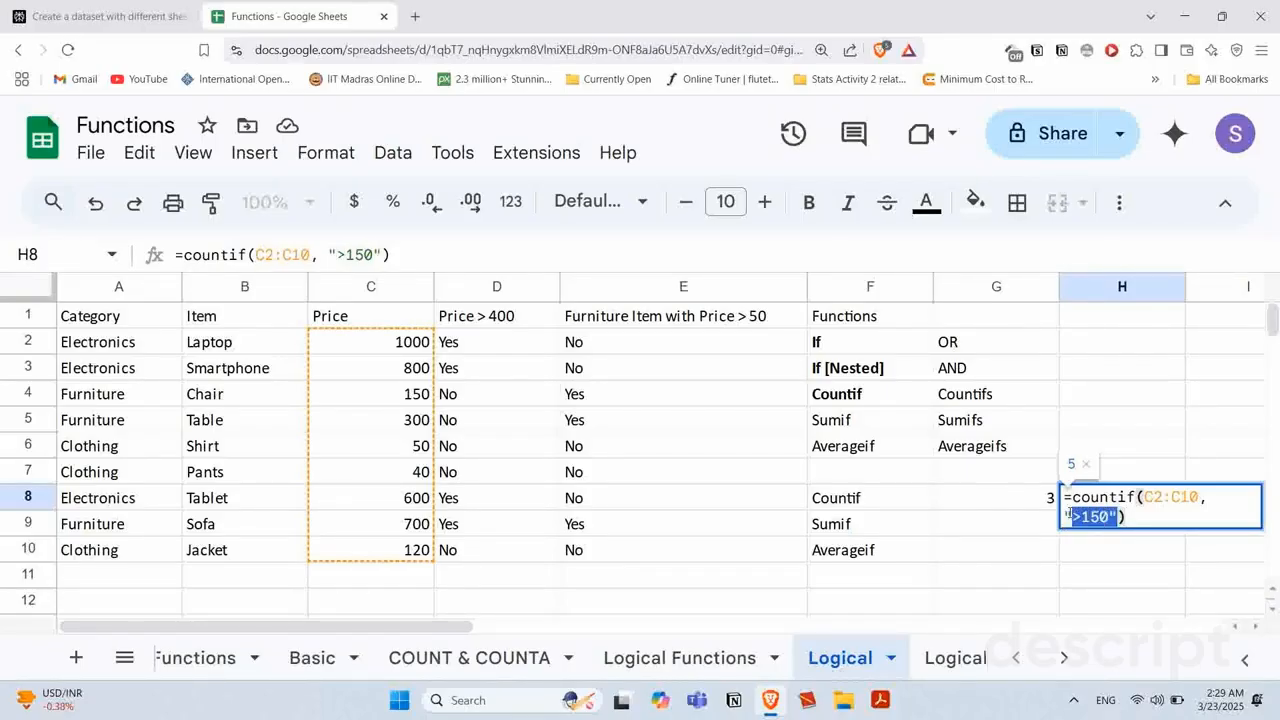
{"action": "key", "text": "shift+Left"}
{"action": "key", "text": "Left"}
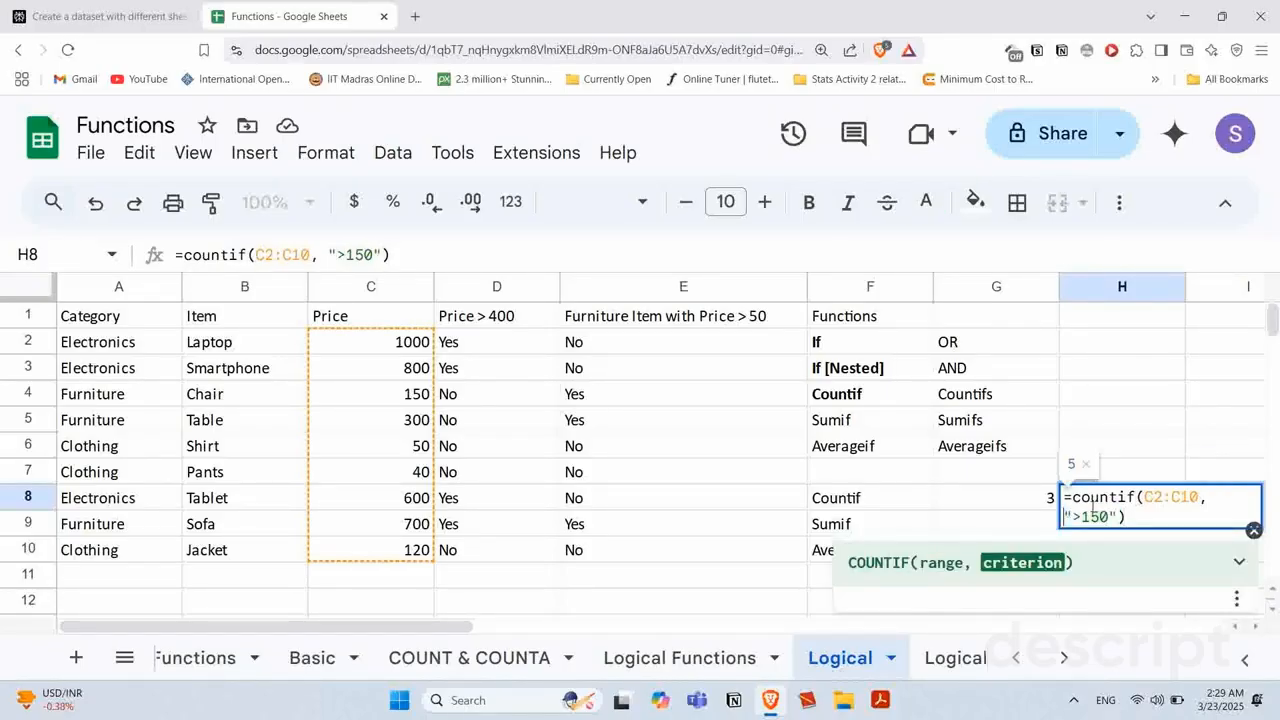
{"action": "left_click_drag", "start_coordinate": [1119, 513], "coordinate": [1109, 515]}
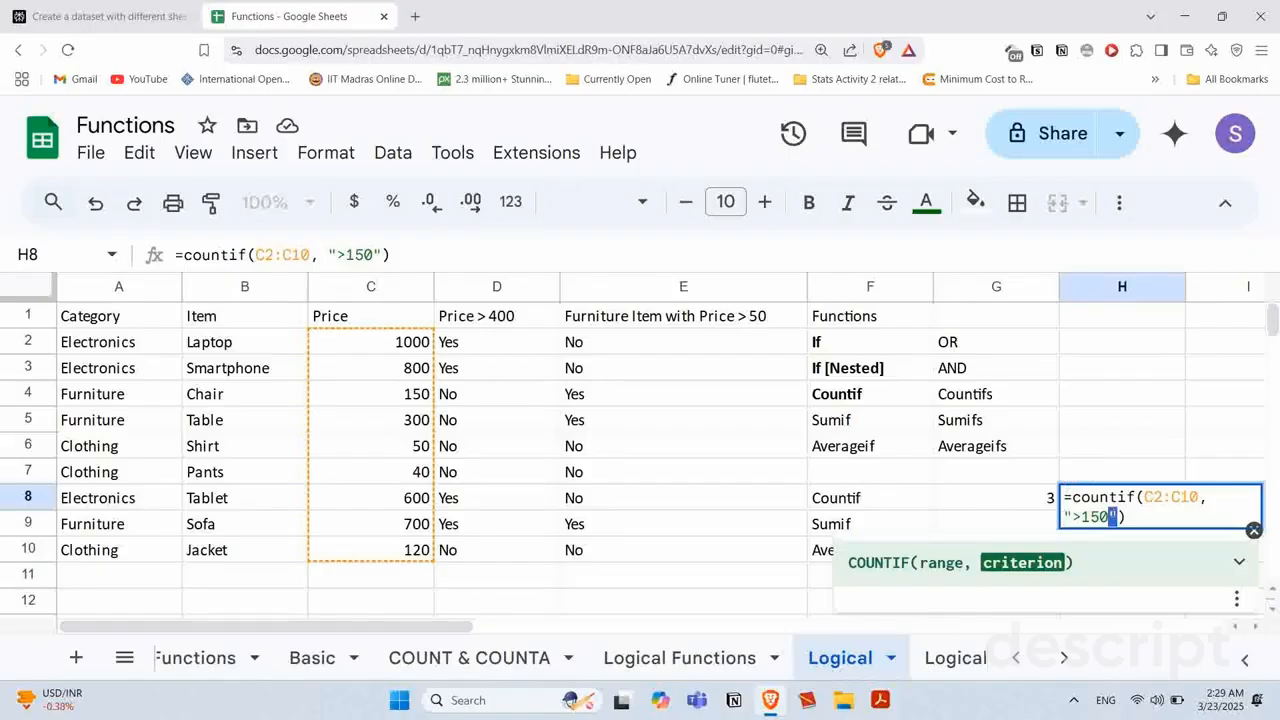
{"action": "left_click", "coordinate": [1090, 517]}
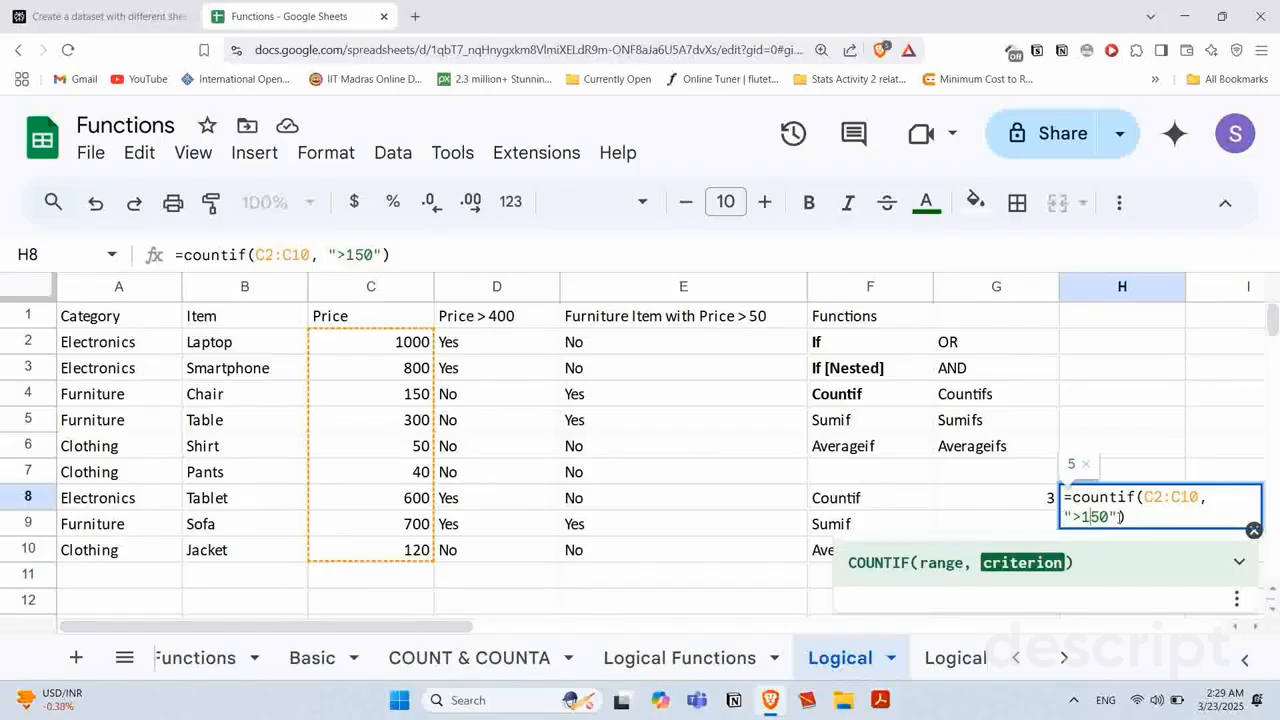
Step: Replace the criterion of the H8 COUNTIF formula with the exact number 50, without quotation marks
{"action": "left_click", "coordinate": [1119, 517]}
{"action": "key", "text": "BackSpace"}
{"action": "key", "text": "BackSpace"}
{"action": "key", "text": "BackSpace"}
{"action": "key", "text": "BackSpace"}
{"action": "key", "text": "BackSpace"}
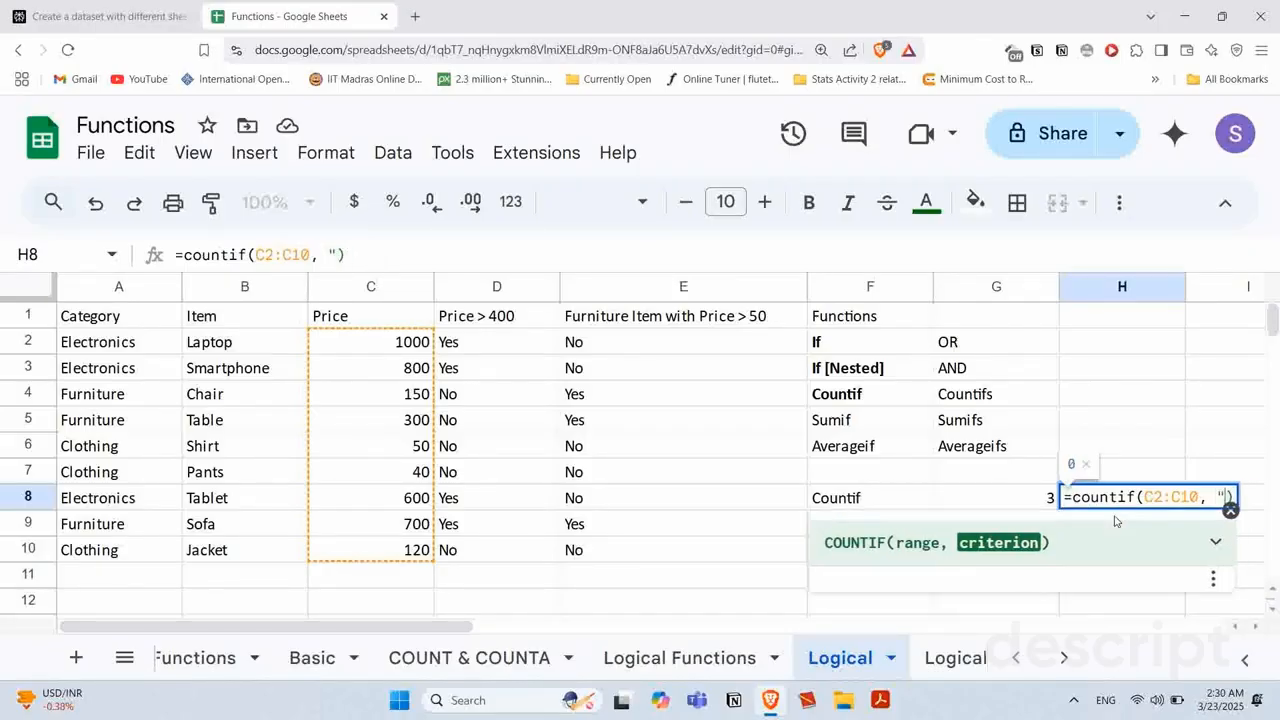
{"action": "key", "text": "BackSpace"}
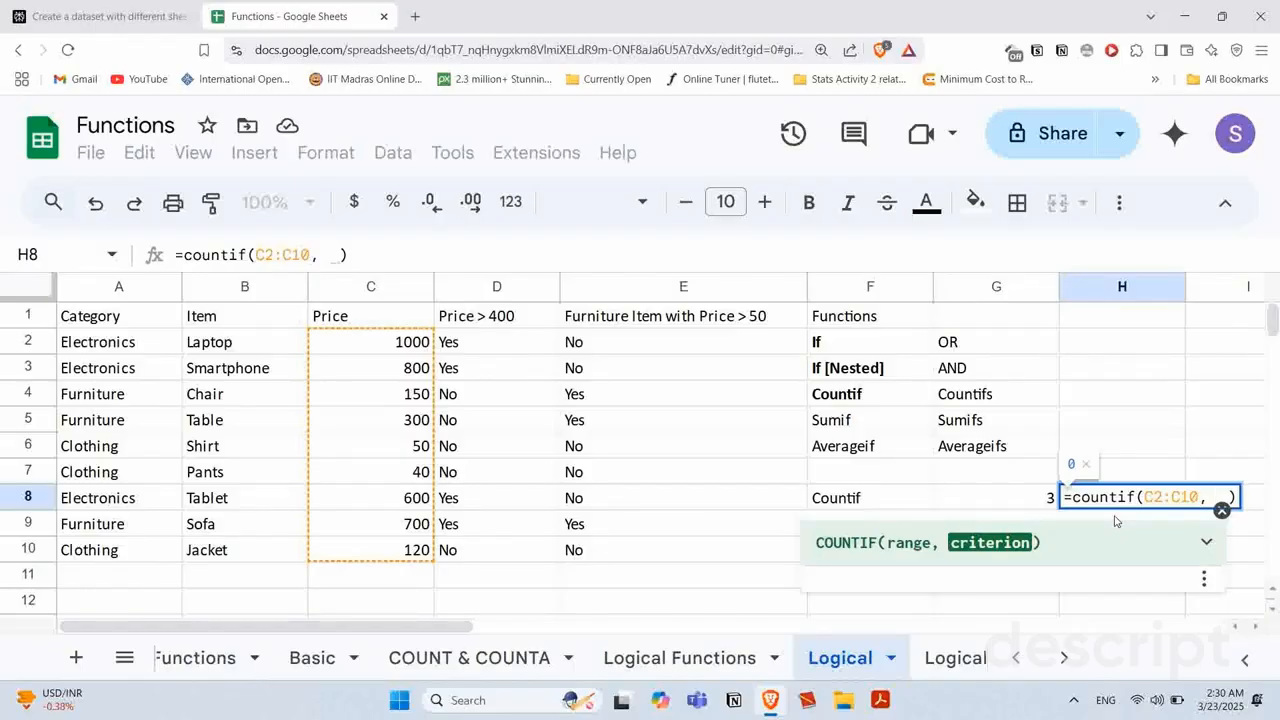
{"action": "type", "text": "50"}
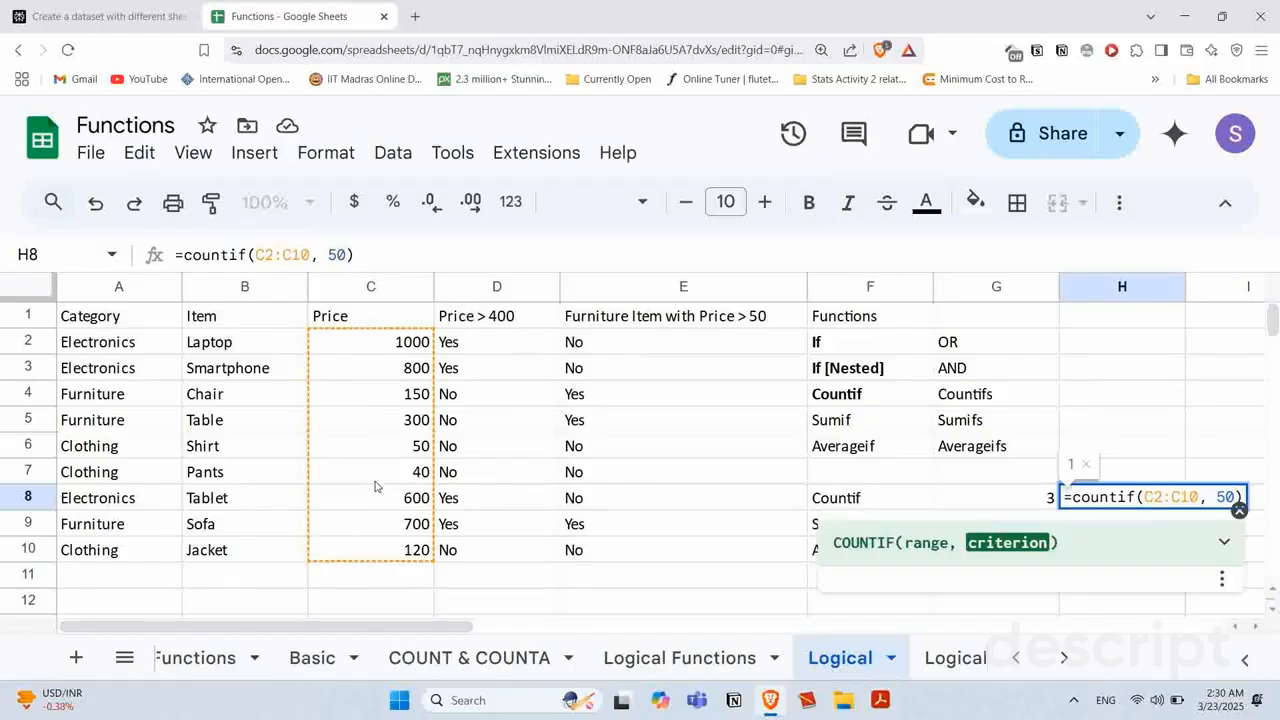
{"action": "key", "text": "Return"}
{"action": "left_click", "coordinate": [1143, 500]}
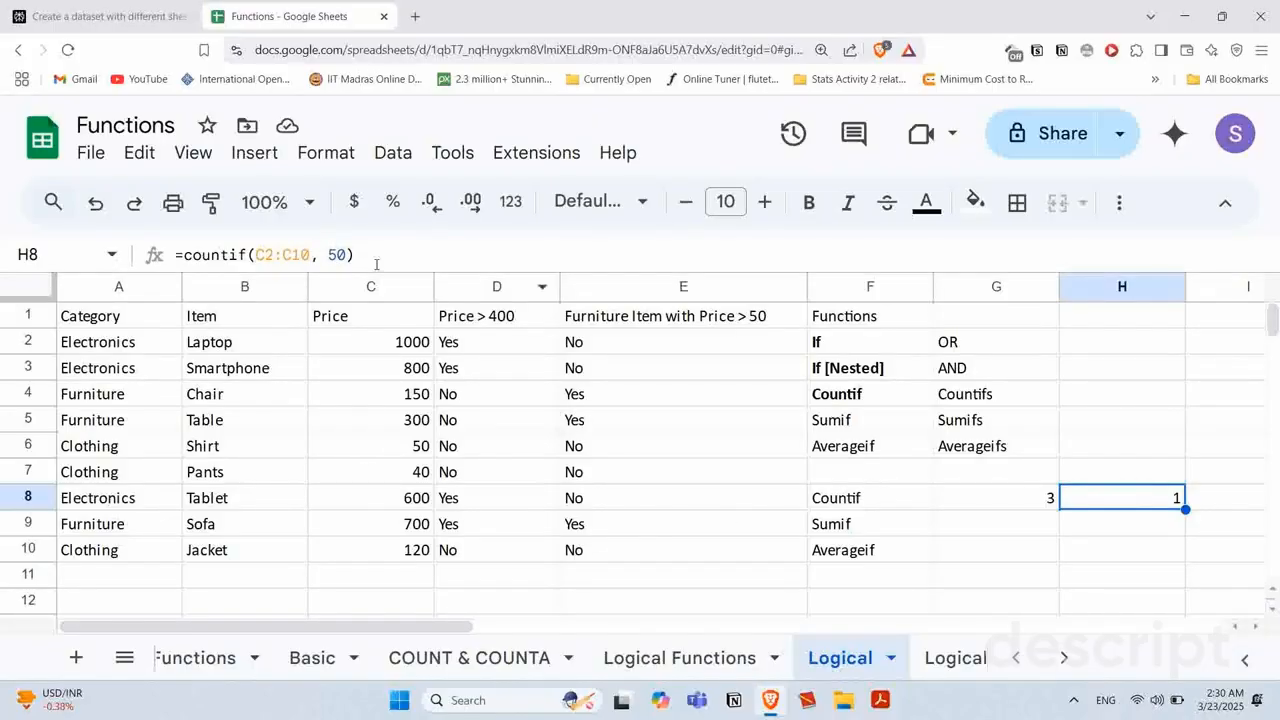
Step: Change the criterion of the H8 COUNTIF formula to ">50", enclosed in double quotation marks
{"action": "left_click", "coordinate": [329, 254]}
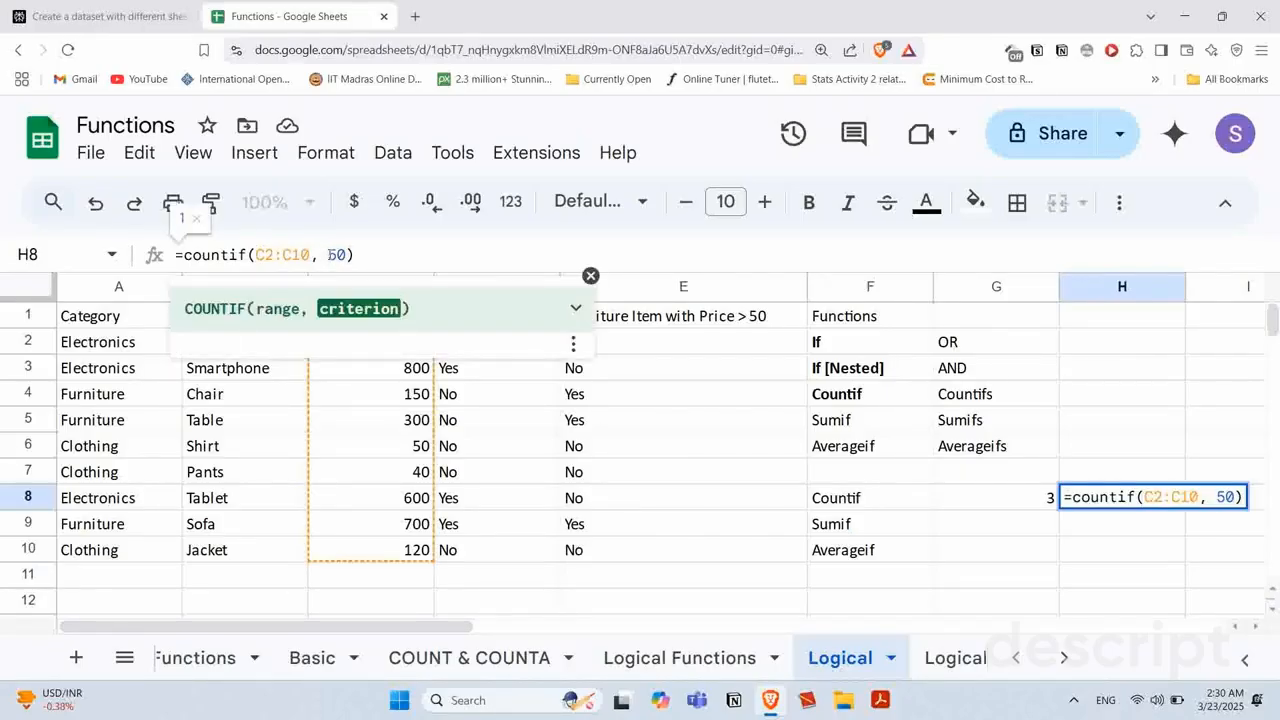
{"action": "type", "text": ">"}
{"action": "type", "text": "\""}
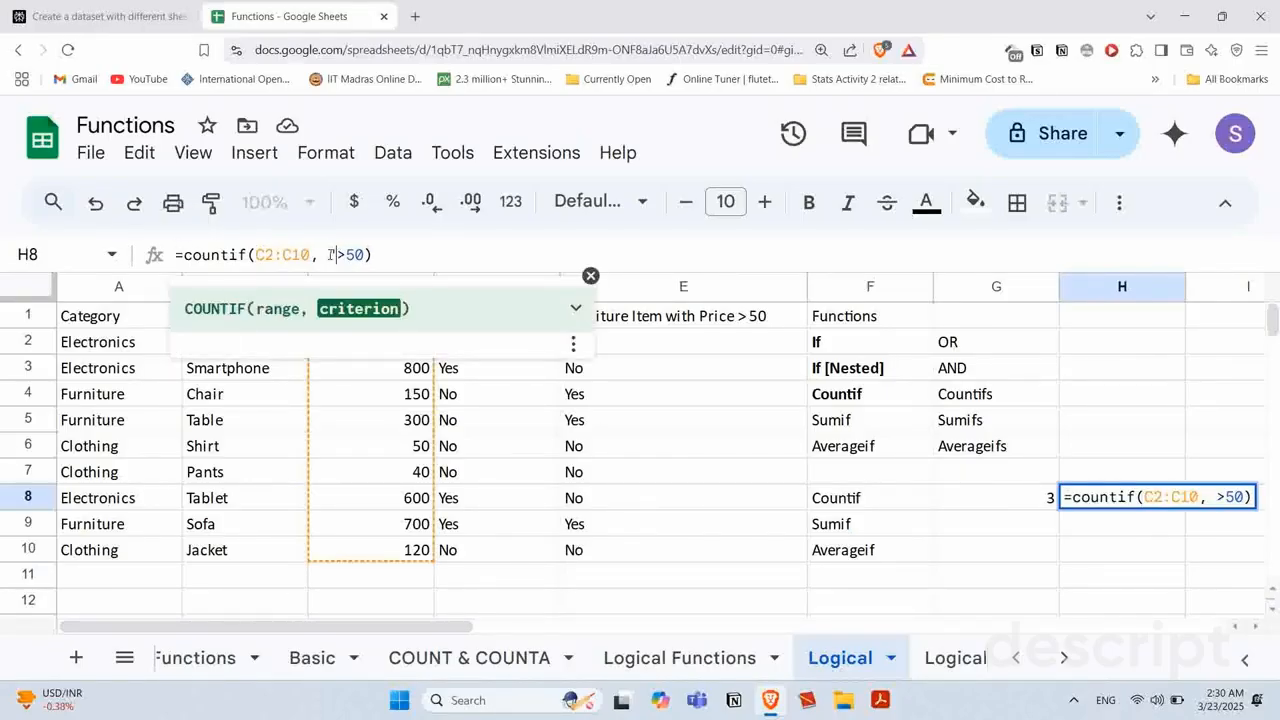
{"action": "type", "text": "\""}
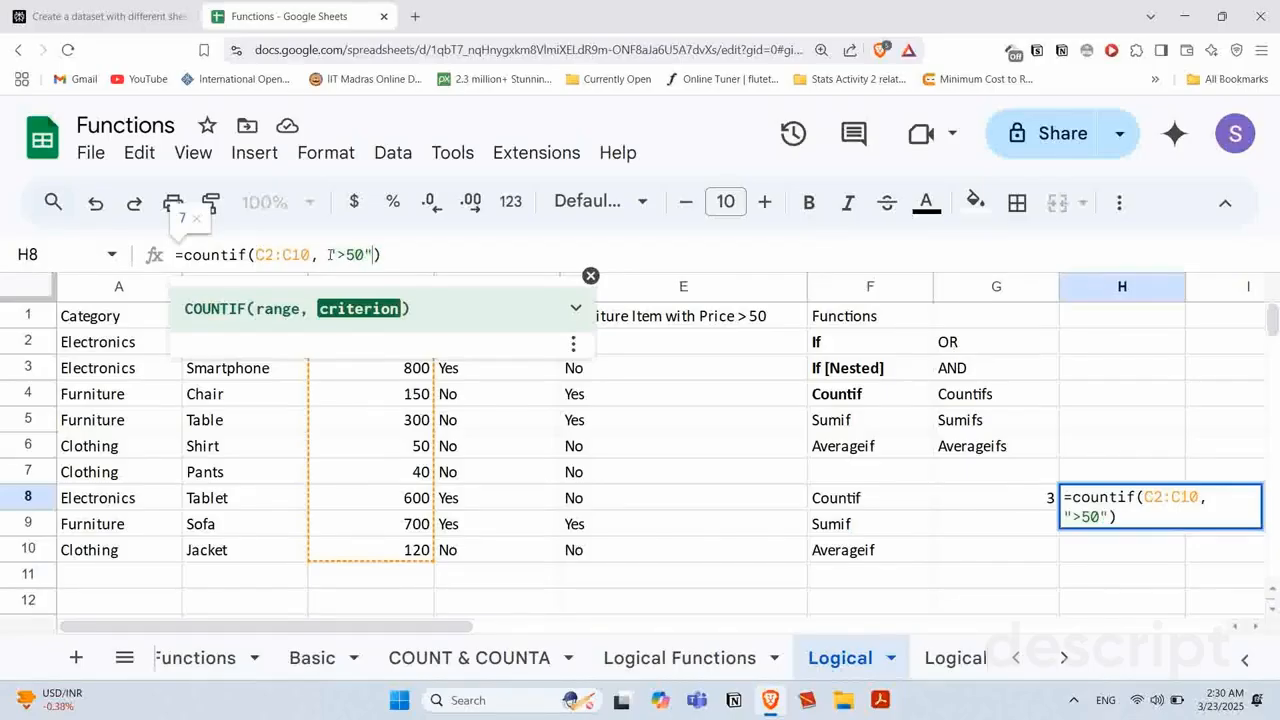
{"action": "key", "text": "Return"}
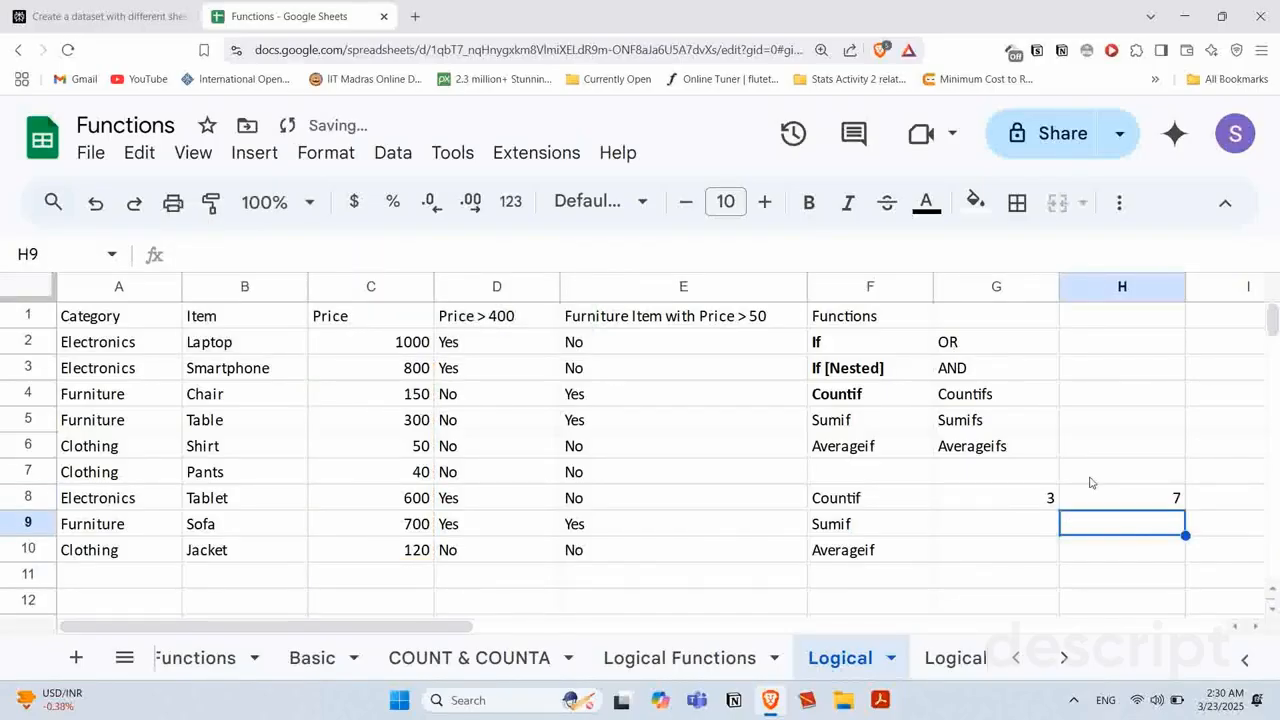
Step: Make the Sumif entry in F5 of the functions list bold
{"action": "left_click", "coordinate": [1153, 509]}
{"action": "left_click", "coordinate": [1136, 540]}
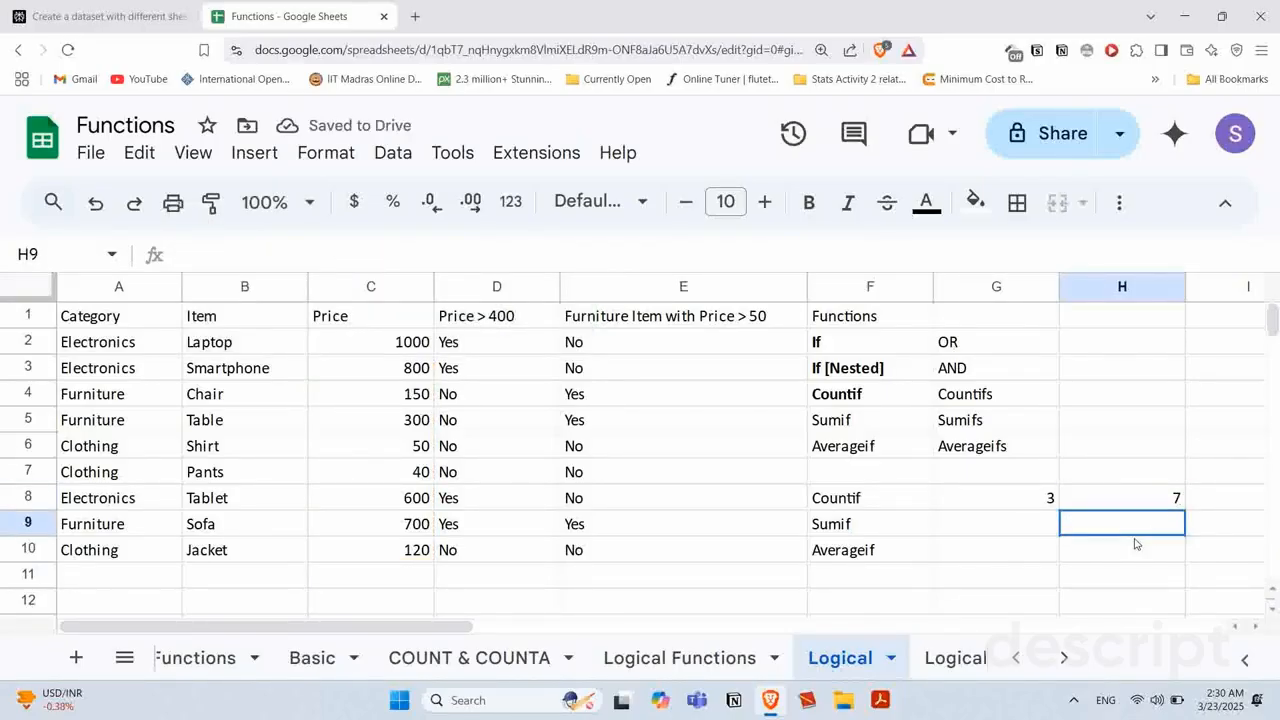
{"action": "left_click", "coordinate": [990, 534]}
{"action": "left_click", "coordinate": [869, 424]}
{"action": "key", "text": "ctrl+b"}
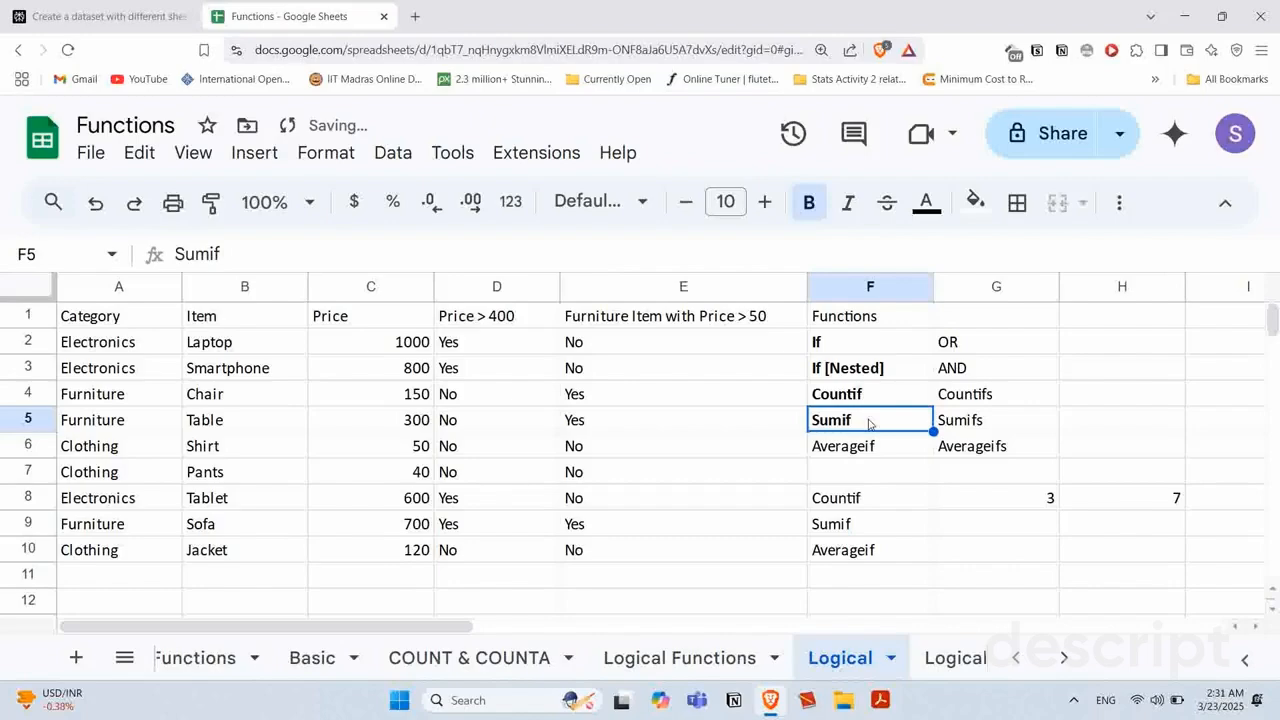
Step: Select the prices in C2:C10 to view the range that SUMIF works on
{"action": "left_click", "coordinate": [972, 521]}
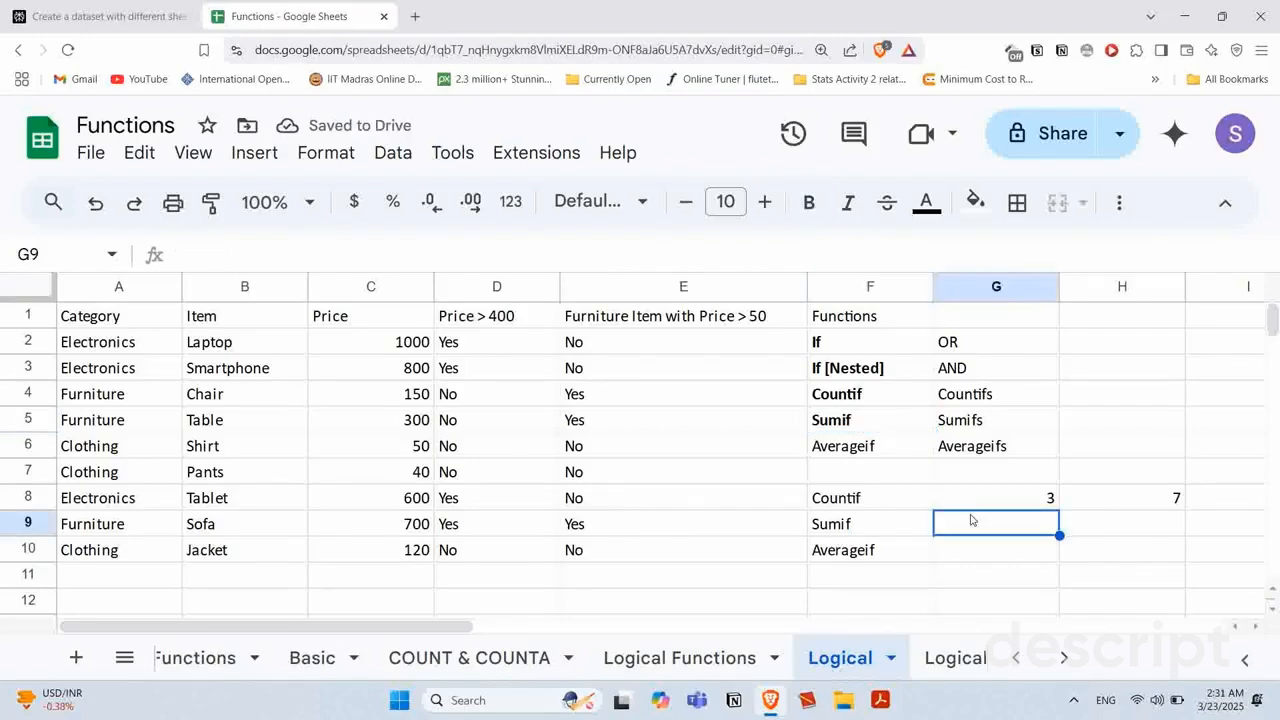
{"action": "left_click", "coordinate": [868, 421]}
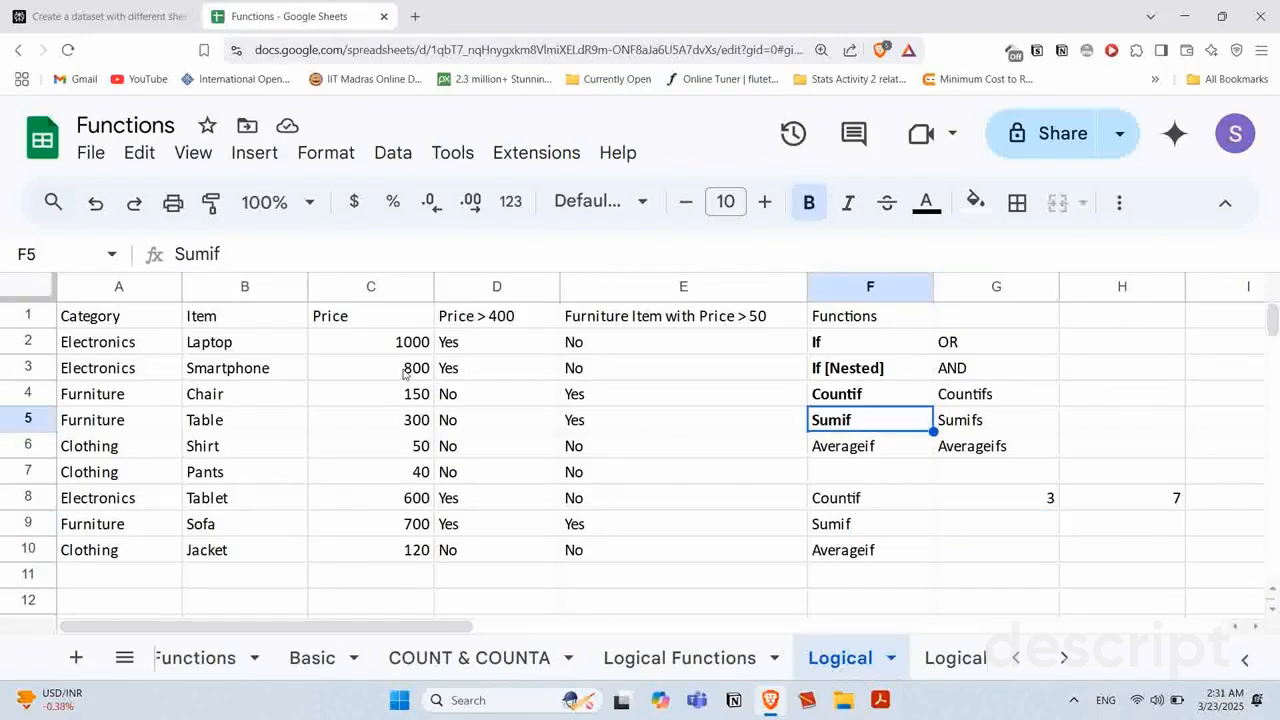
{"action": "left_click_drag", "start_coordinate": [388, 345], "coordinate": [376, 552]}
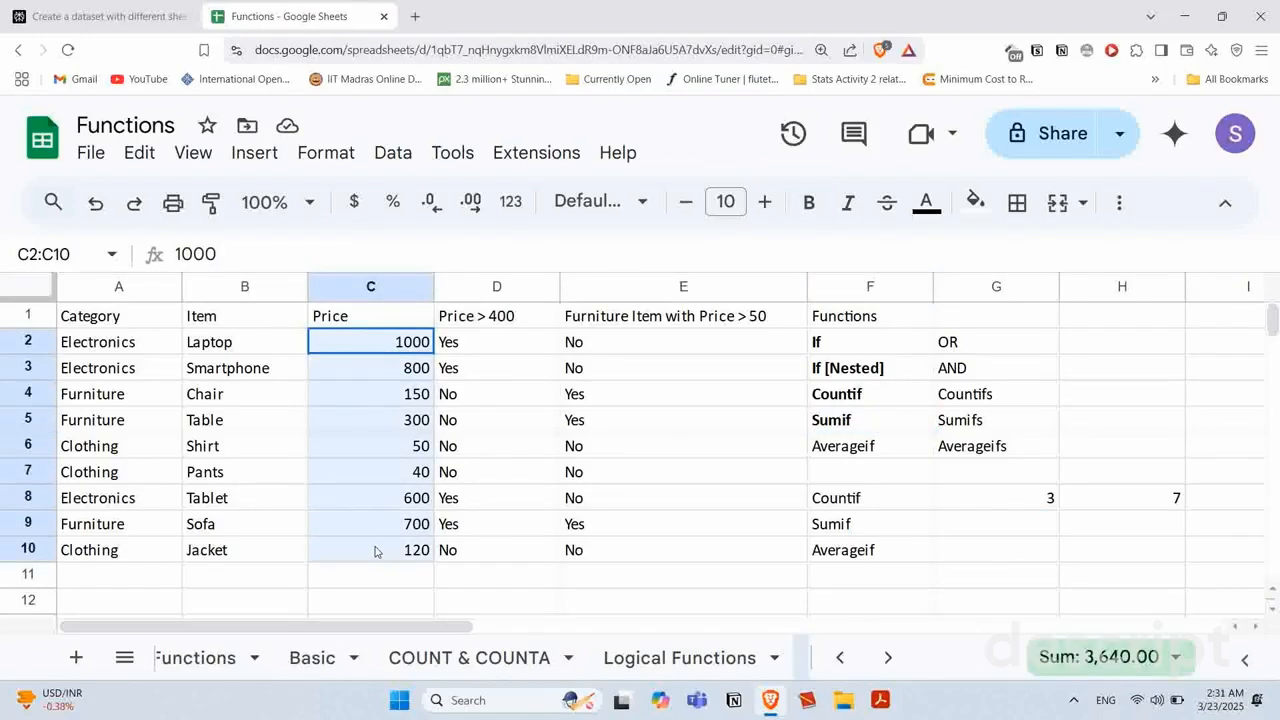
{"action": "left_click", "coordinate": [465, 533]}
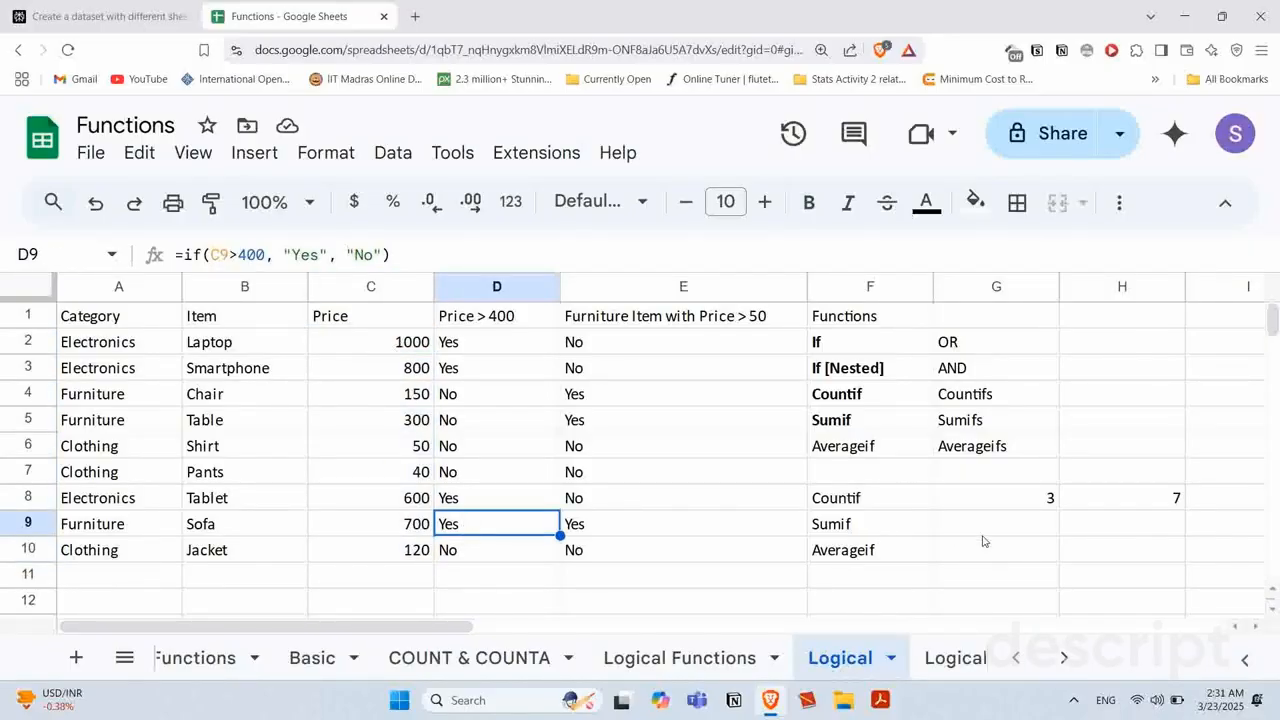
Step: Write a SUMIF formula in G9 with range A1:C10, criterion "Furniture" and sum range C2:C10
{"action": "left_click", "coordinate": [1015, 525]}
{"action": "type", "text": "=sumif("}
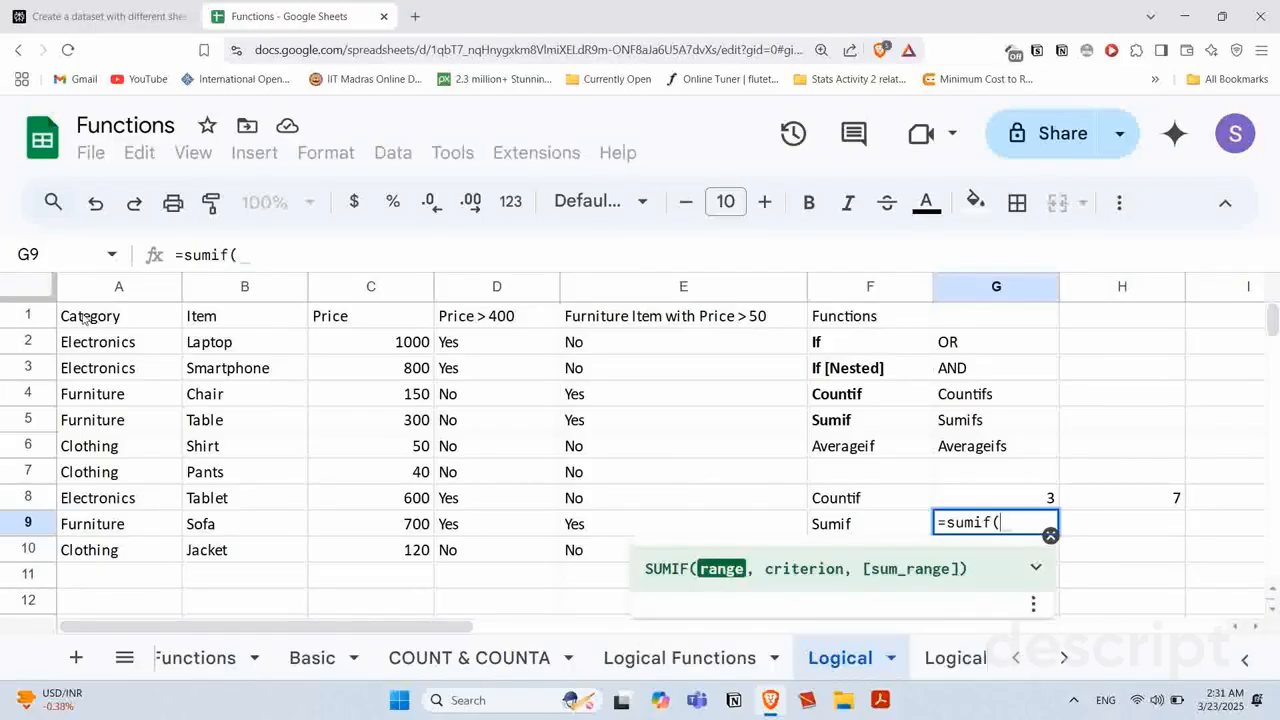
{"action": "left_click_drag", "start_coordinate": [84, 316], "coordinate": [390, 552]}
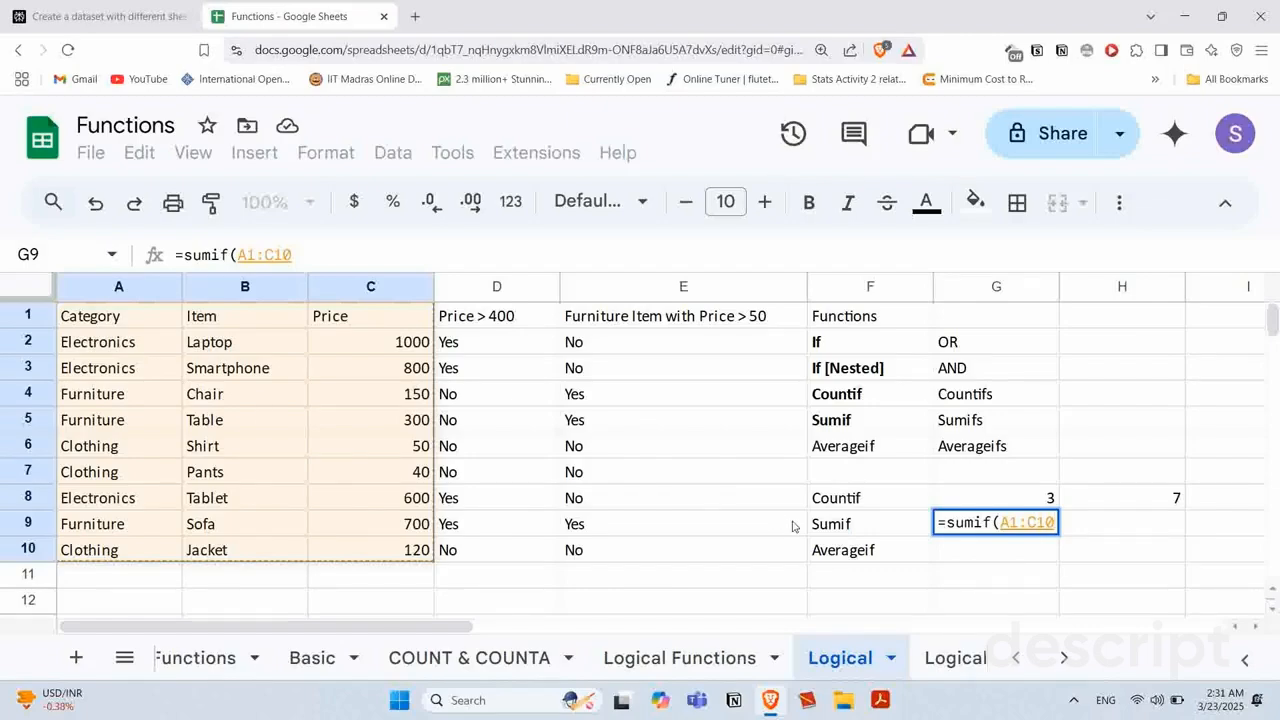
{"action": "type", "text": ","}
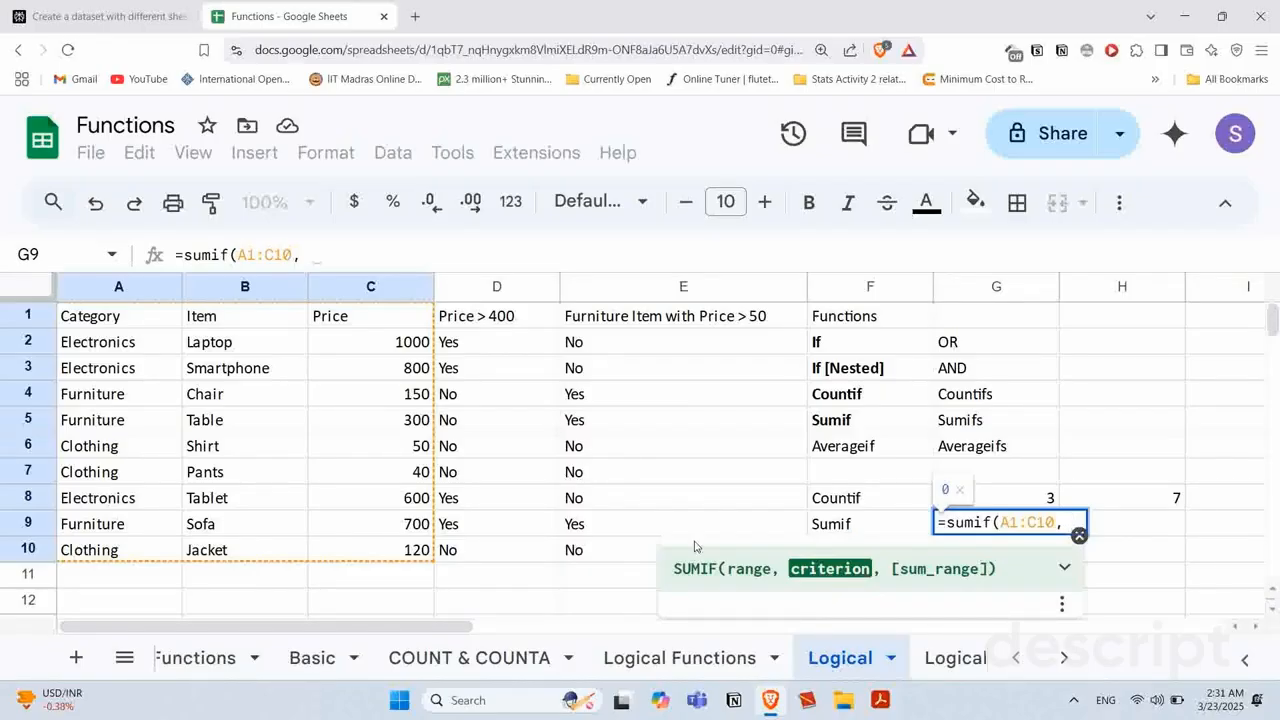
{"action": "type", "text": "\""}
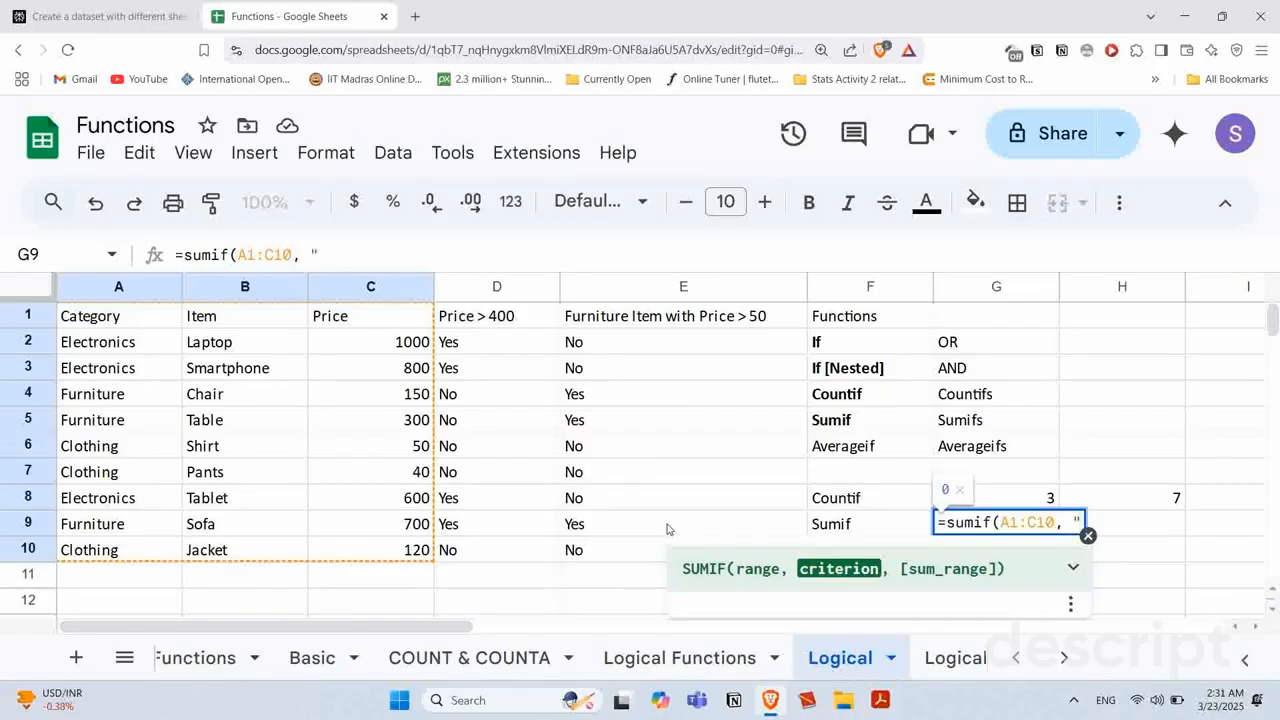
{"action": "type", "text": "Furn"}
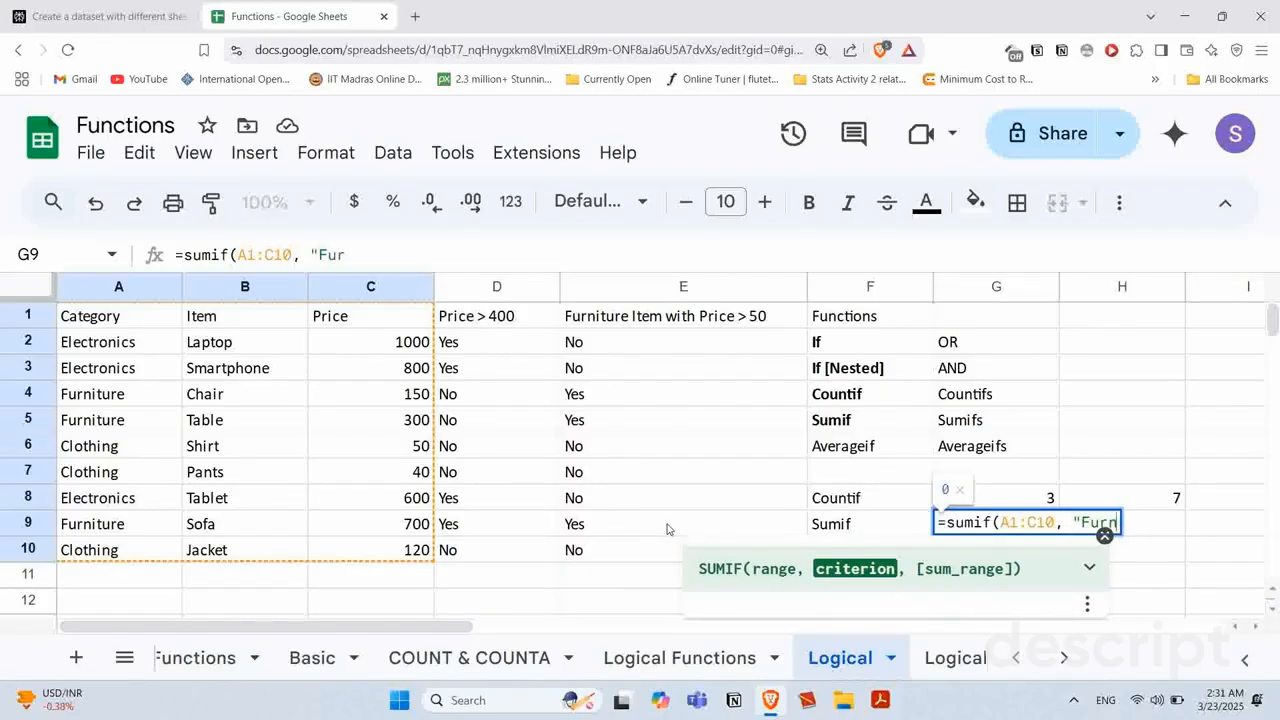
{"action": "type", "text": "iture\""}
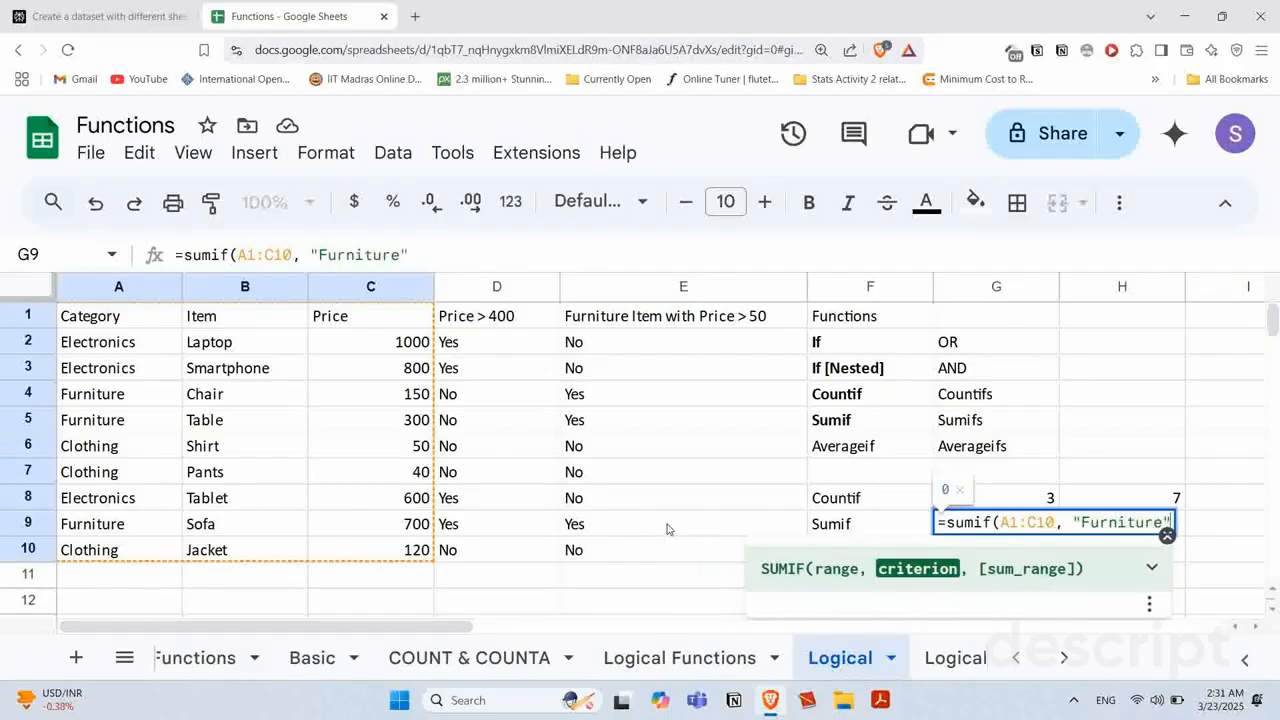
{"action": "type", "text": ","}
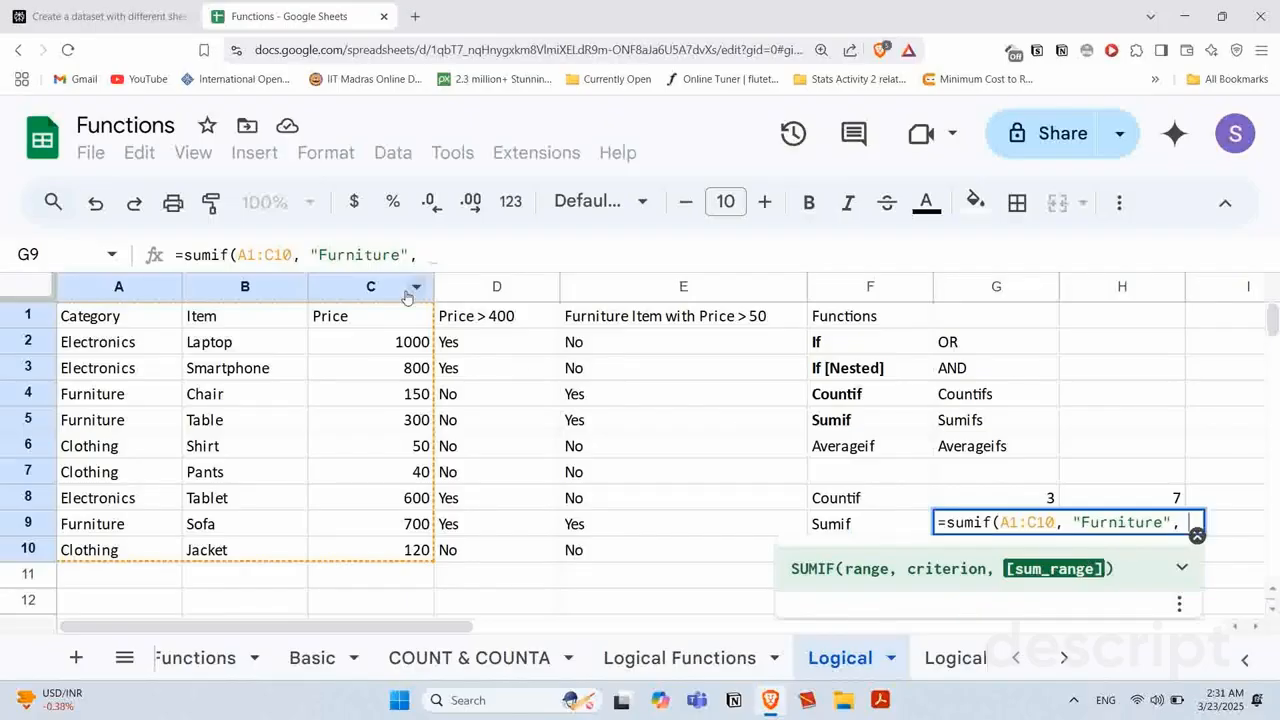
{"action": "left_click_drag", "start_coordinate": [345, 340], "coordinate": [357, 551]}
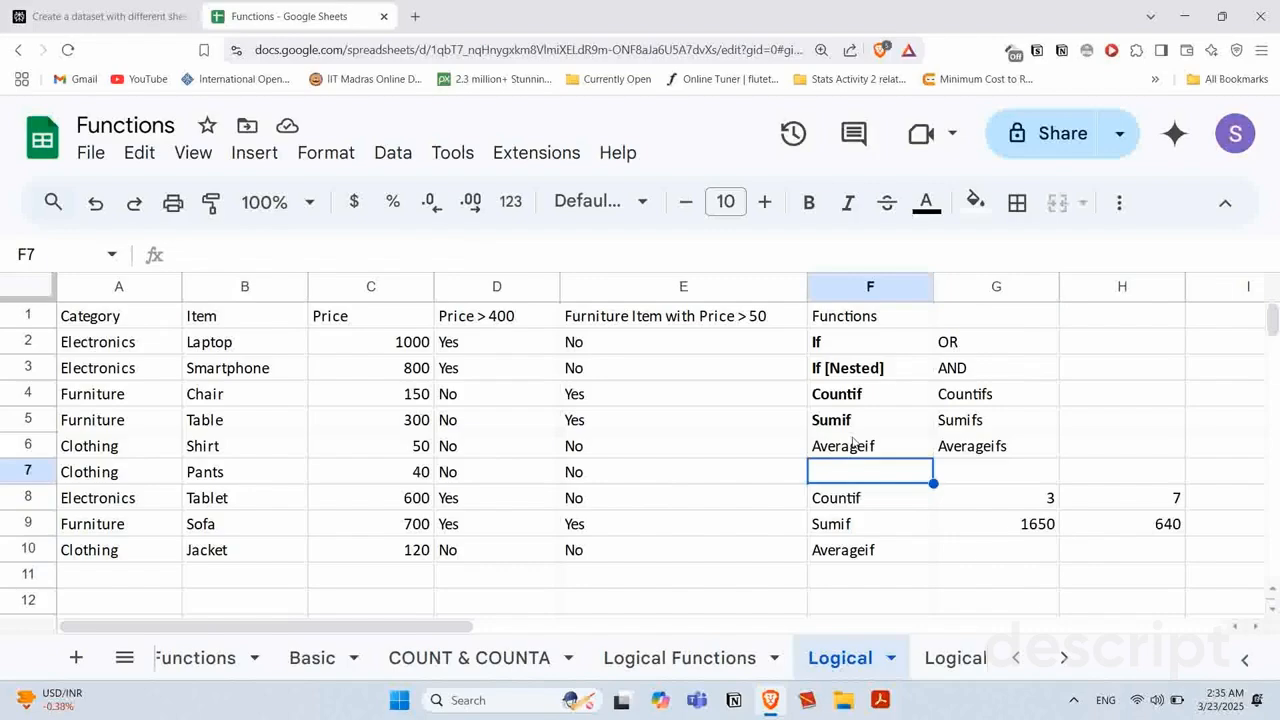
Step: Make the Averageif entry in F6 bold and begin an AVERAGEIF formula in G10 with criteria range A1:C10
{"action": "left_click", "coordinate": [852, 443]}
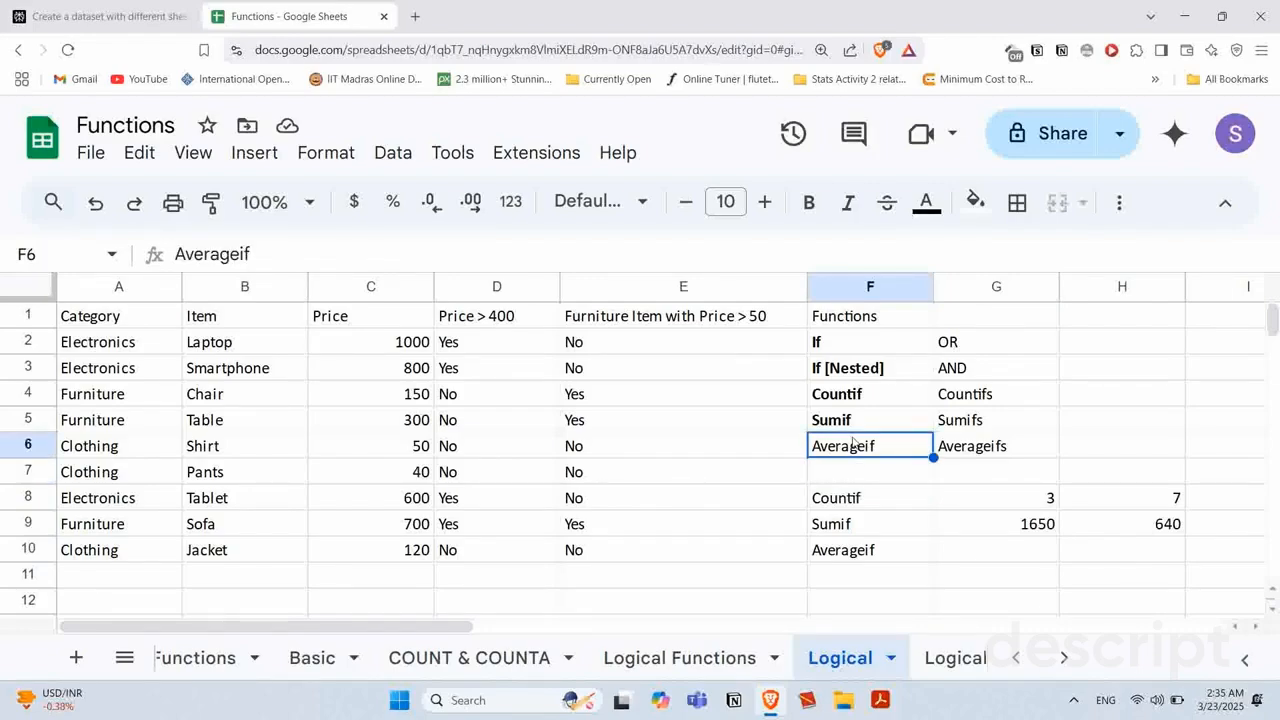
{"action": "key", "text": "ctrl+b"}
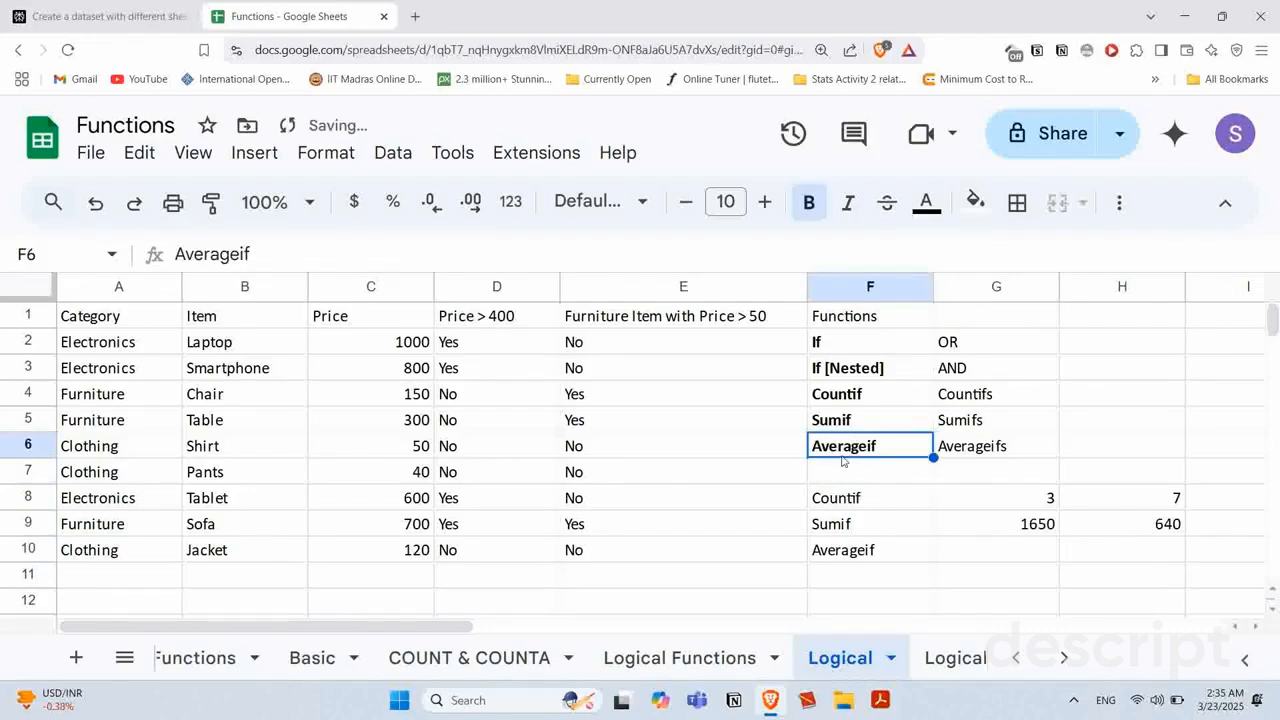
{"action": "left_click", "coordinate": [990, 550]}
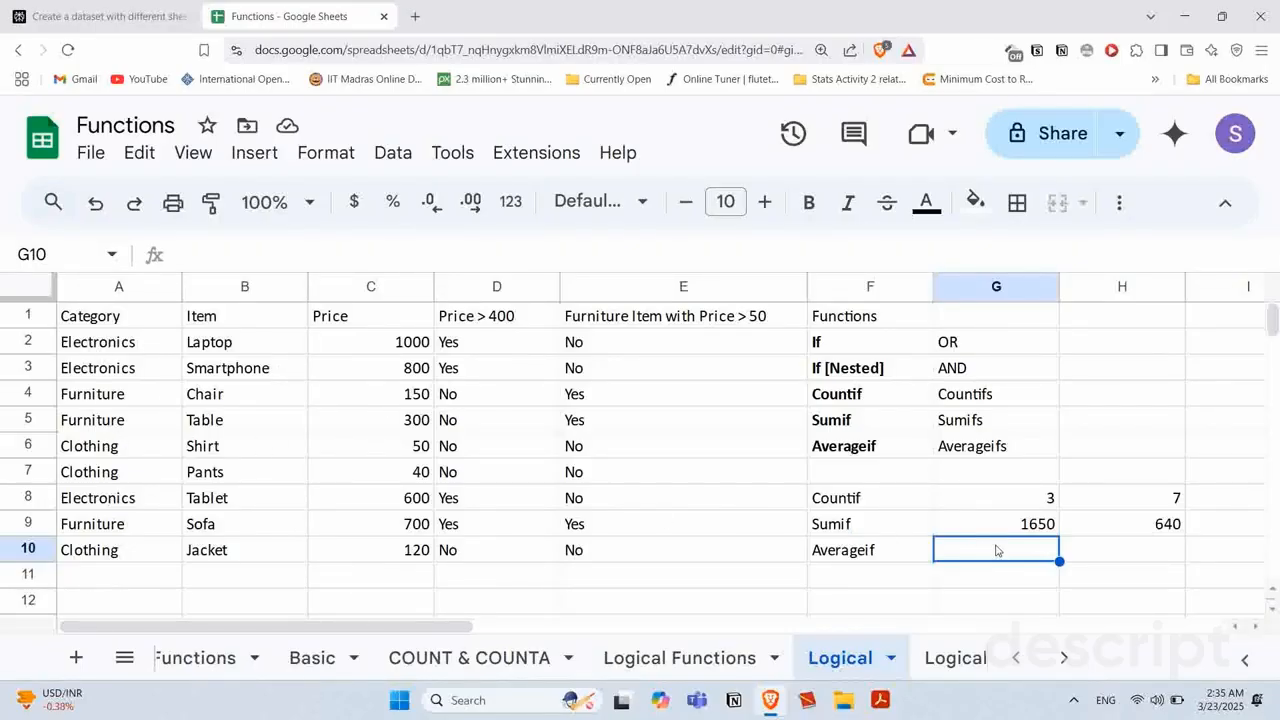
{"action": "type", "text": "=ave"}
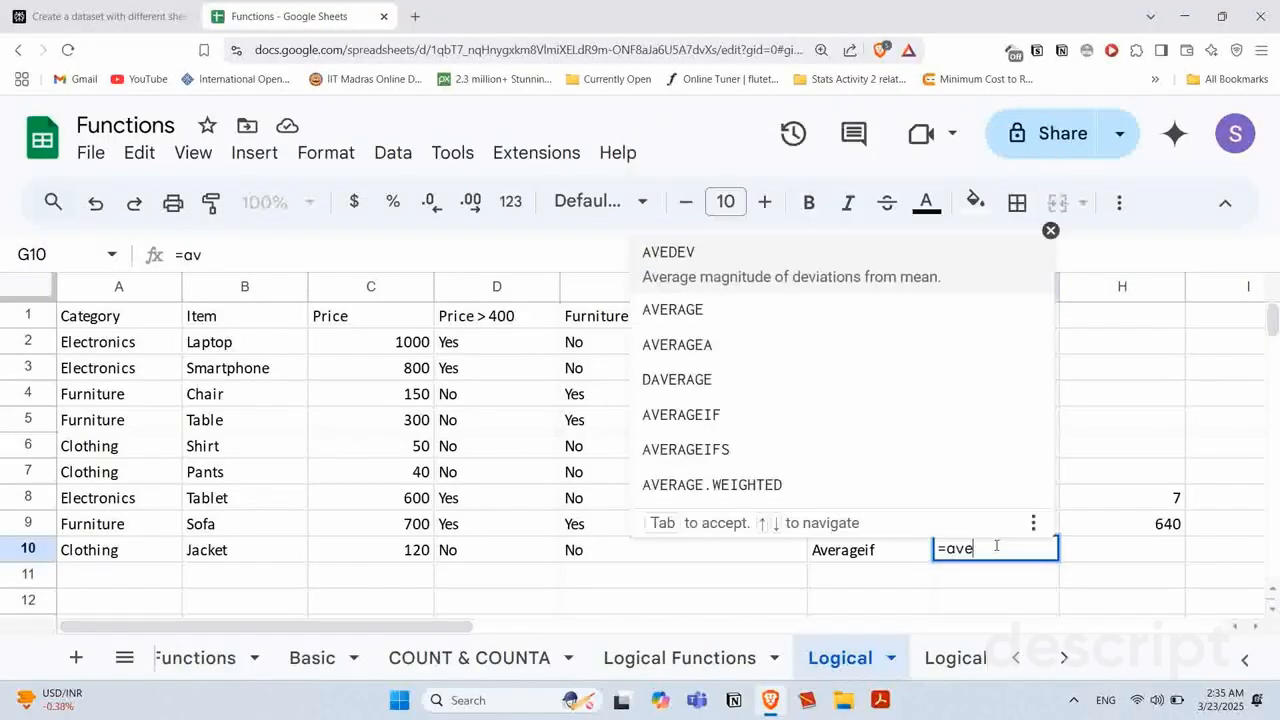
{"action": "type", "text": "rageif("}
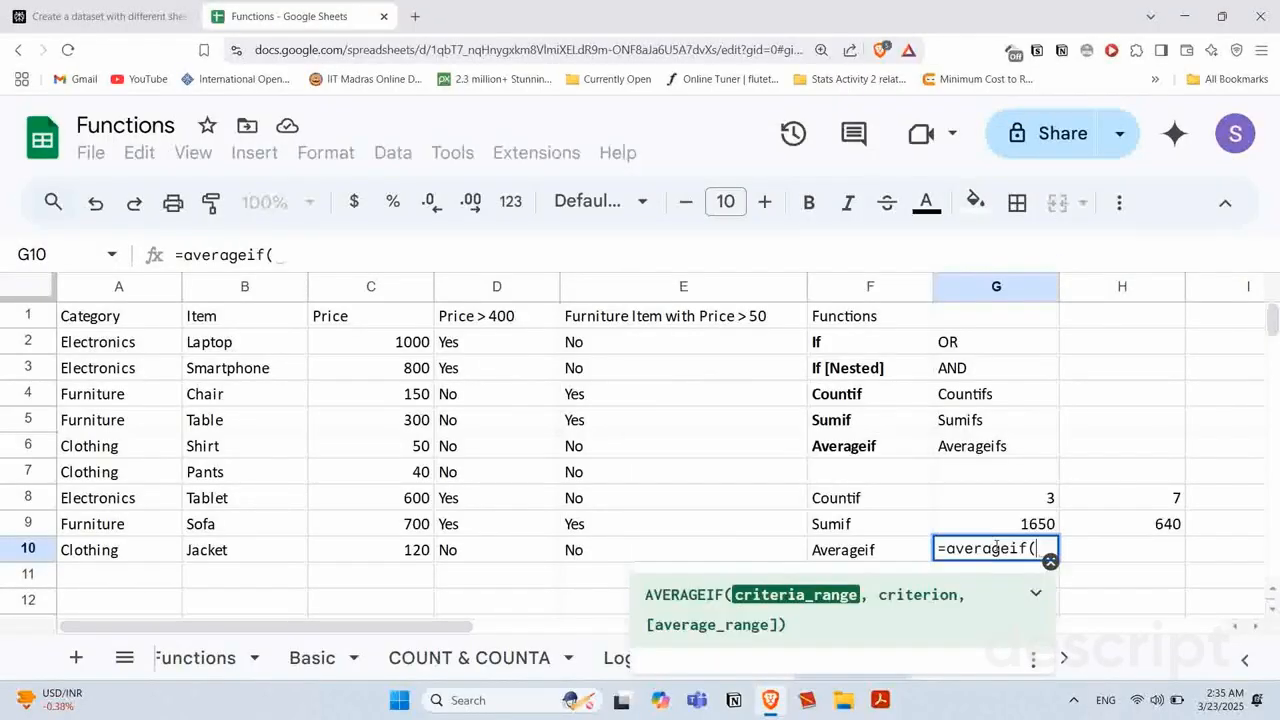
{"action": "left_click_drag", "start_coordinate": [95, 318], "coordinate": [405, 551]}
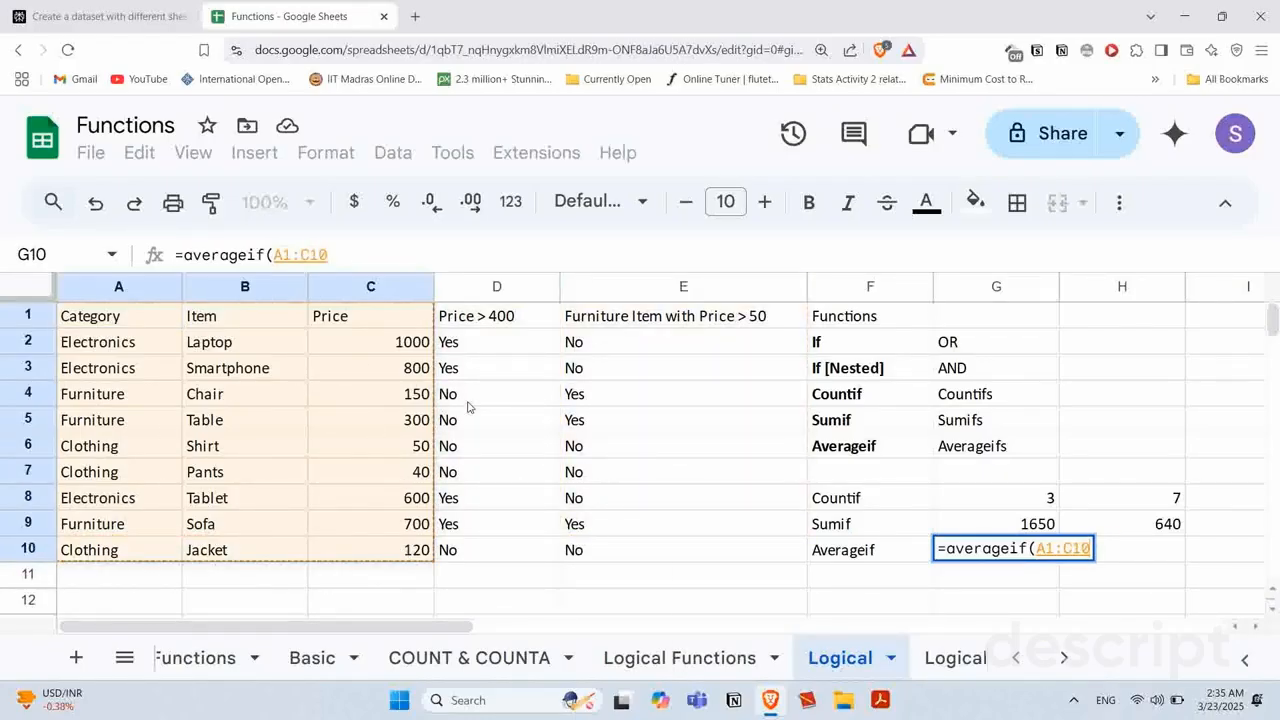
Step: Complete the AVERAGEIF formula in G10 with the criterion "Electronics" and average range C2:C10
{"action": "type", "text": ", \""}
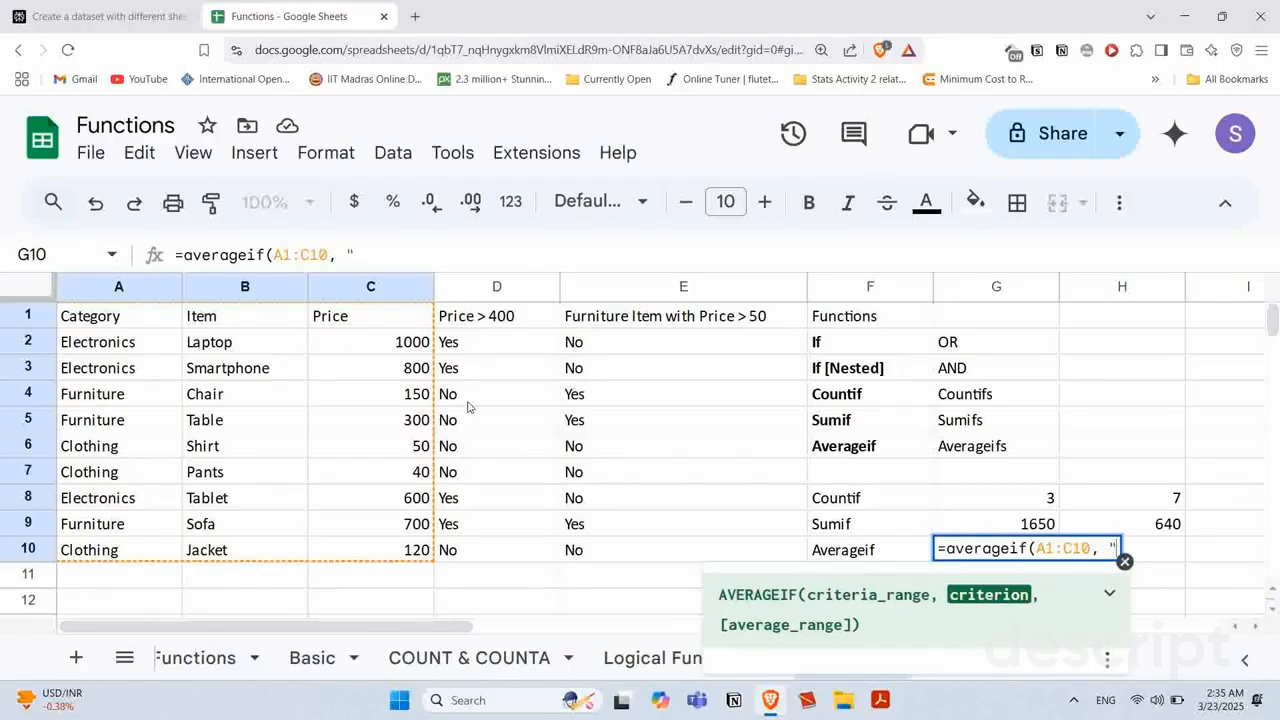
{"action": "type", "text": "Electro"}
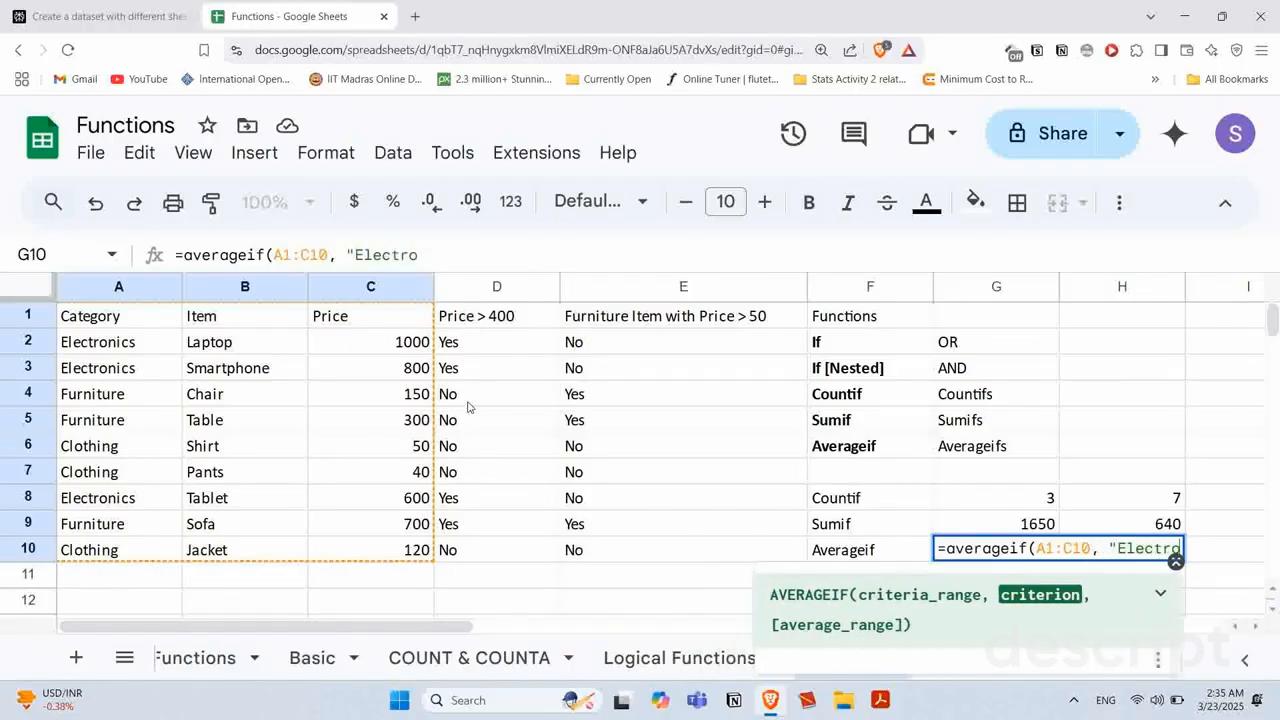
{"action": "type", "text": "nics"}
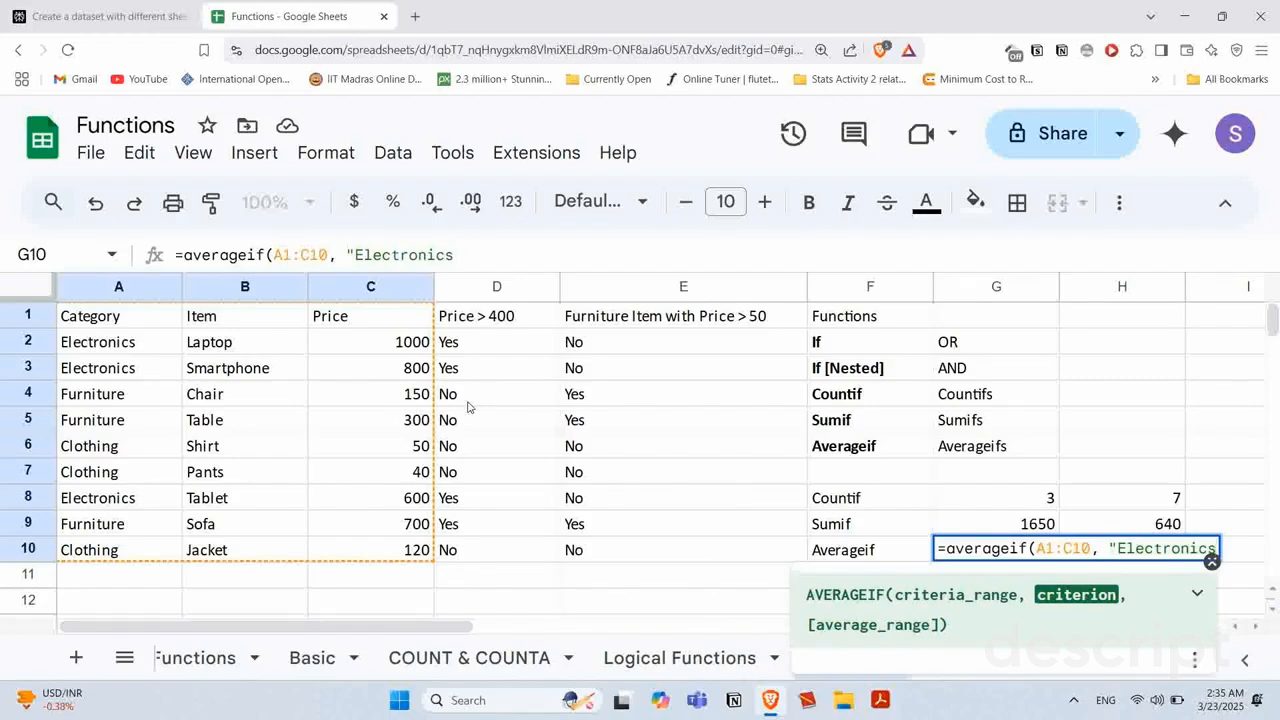
{"action": "type", "text": "\","}
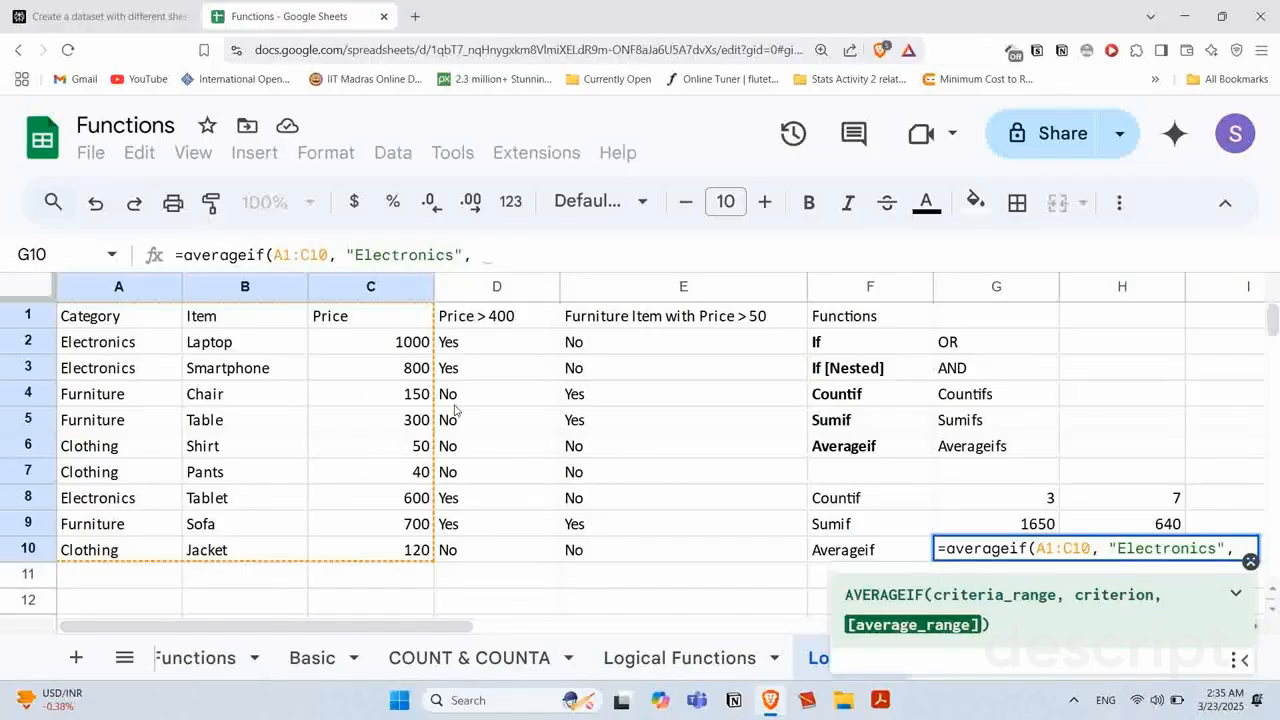
{"action": "left_click_drag", "start_coordinate": [350, 343], "coordinate": [352, 548]}
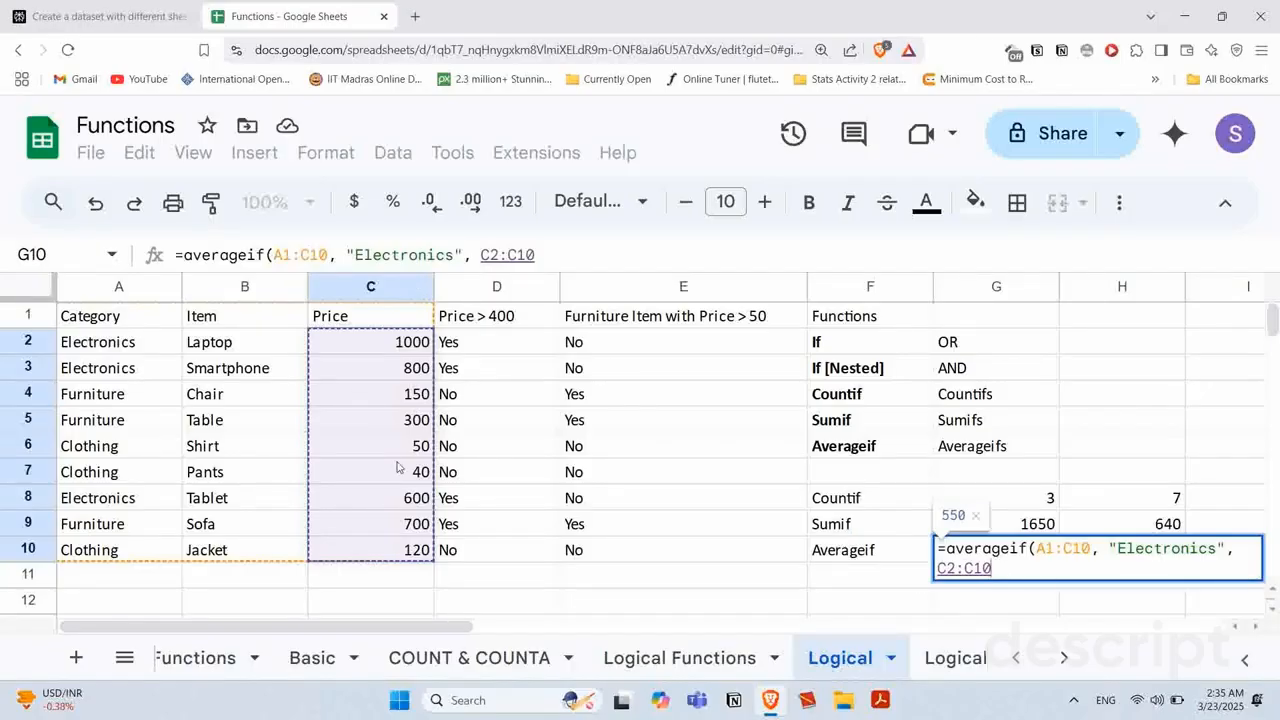
{"action": "type", "text": ")"}
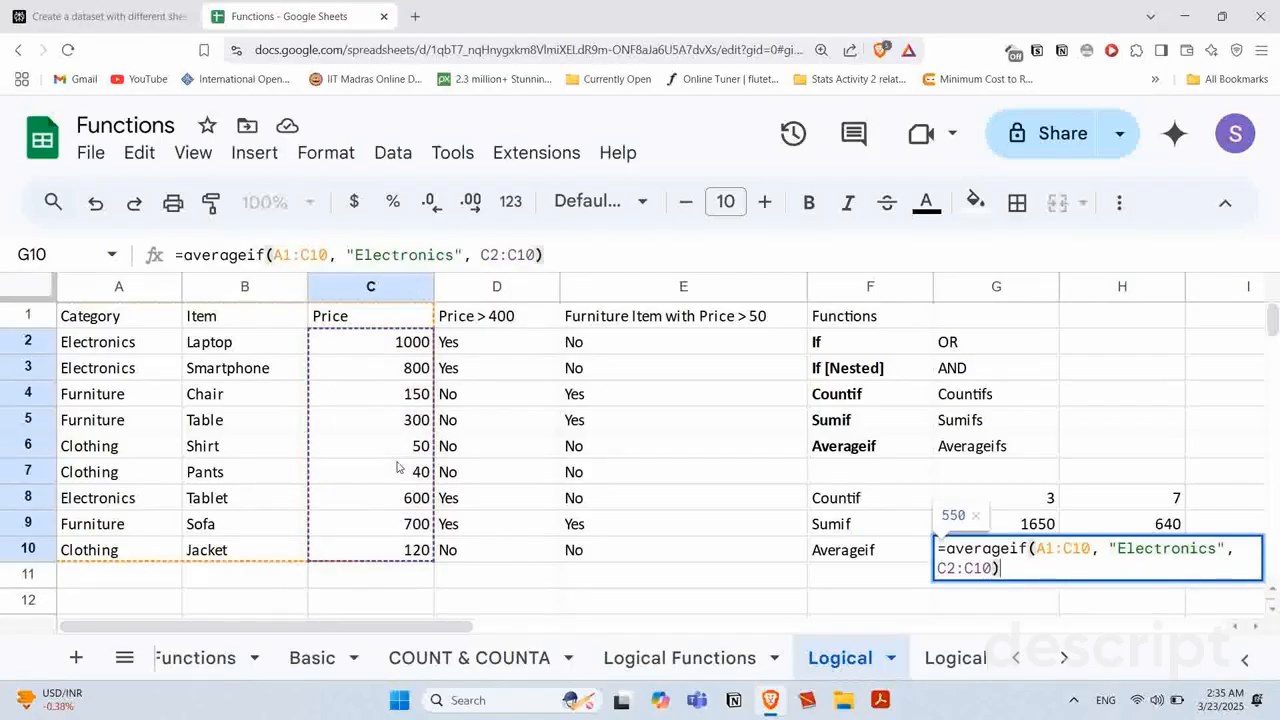
{"action": "key", "text": "Return"}
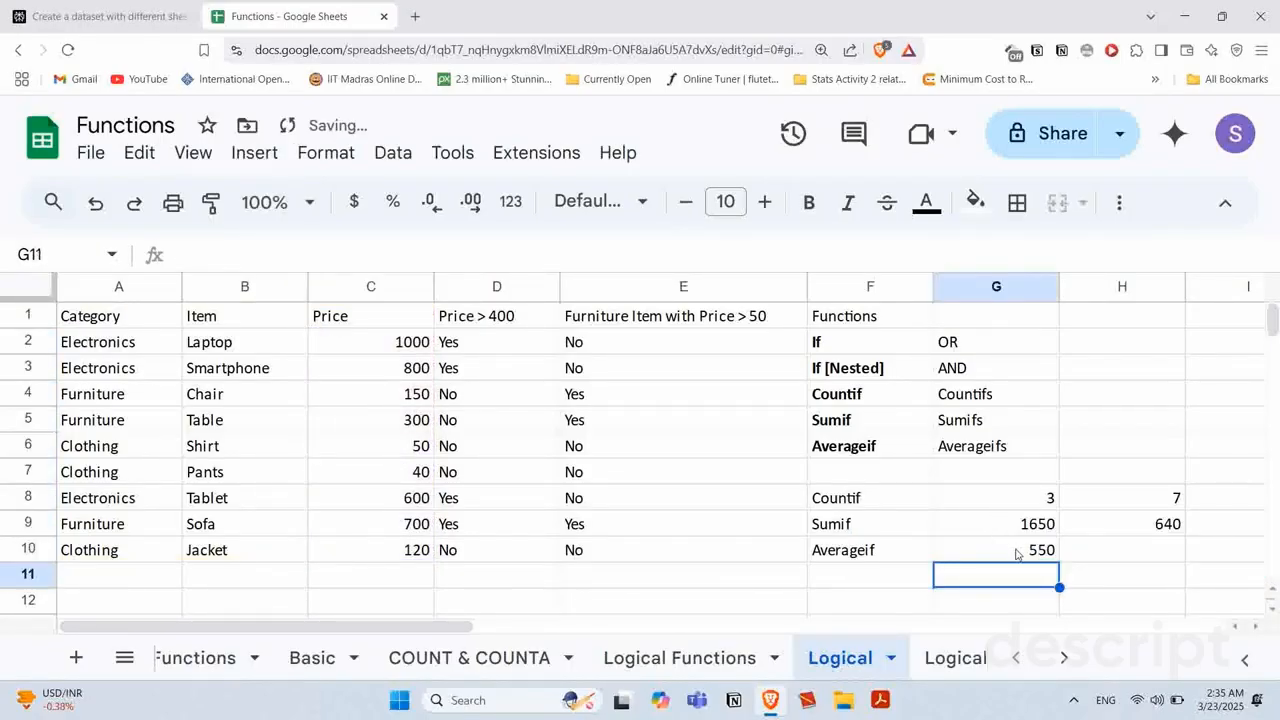
Step: Examine the G10 AVERAGEIF formula and select row 2 to check the Electronics items
{"action": "left_click", "coordinate": [1017, 553]}
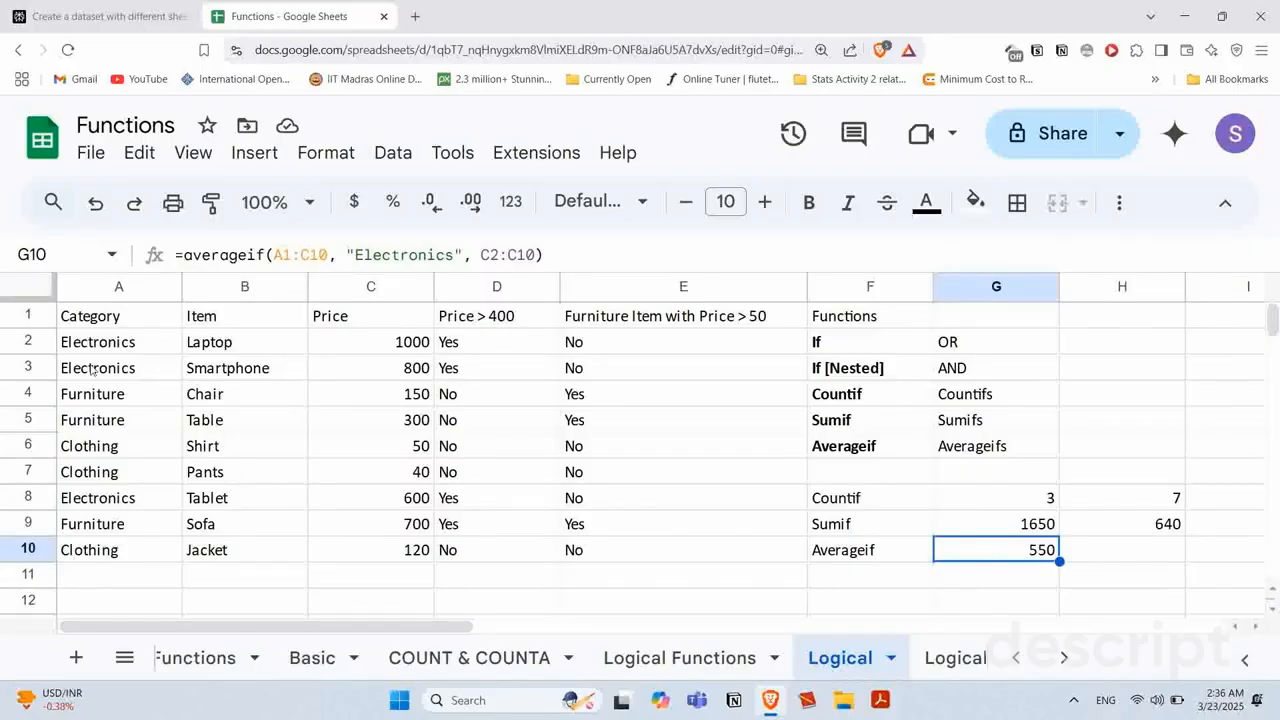
{"action": "left_click", "coordinate": [22, 334]}
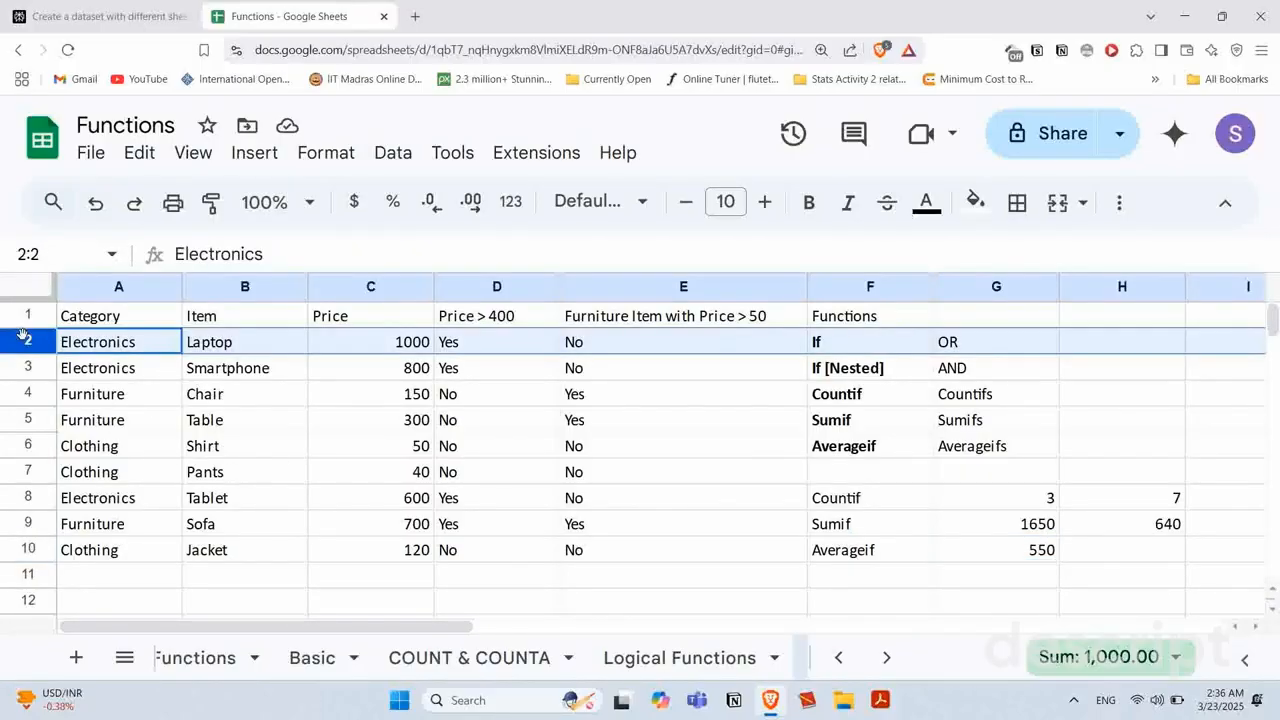
Step: Select the Electronics prices in C2, C3 and C8 and view their summary statistics, including the average
{"action": "left_click", "coordinate": [345, 343]}
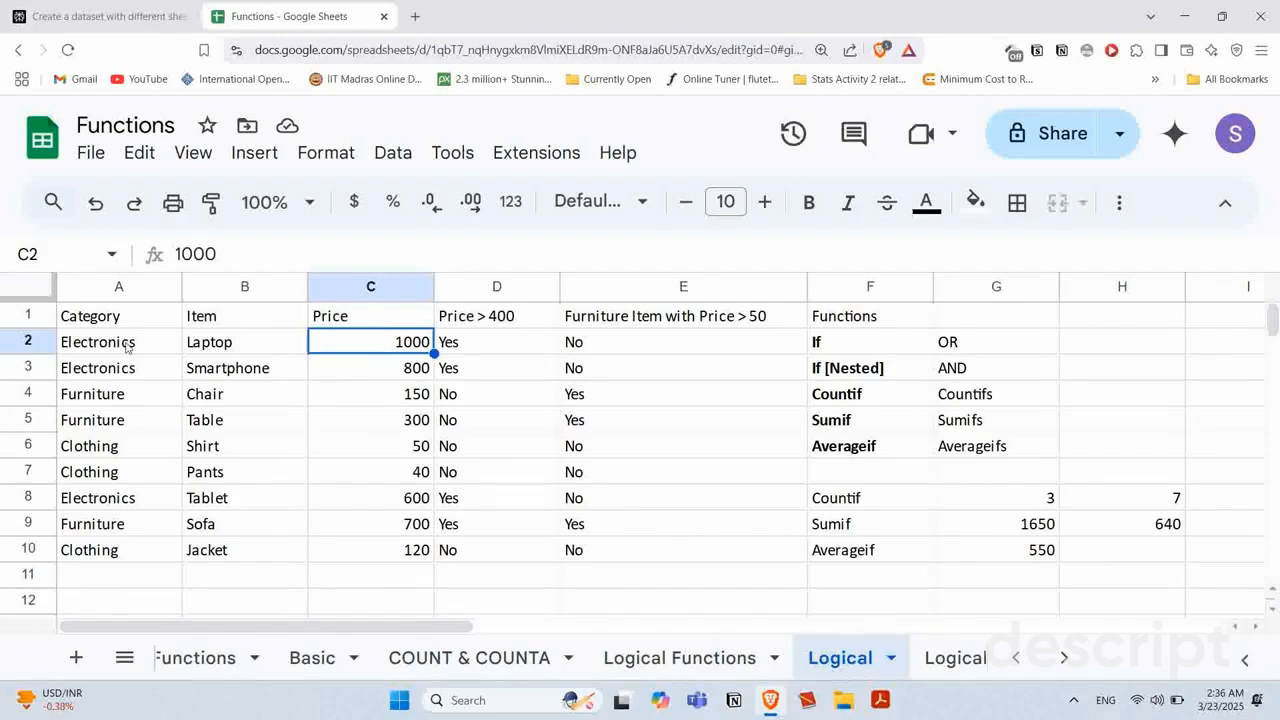
{"action": "left_click", "coordinate": [363, 370], "text": "shift"}
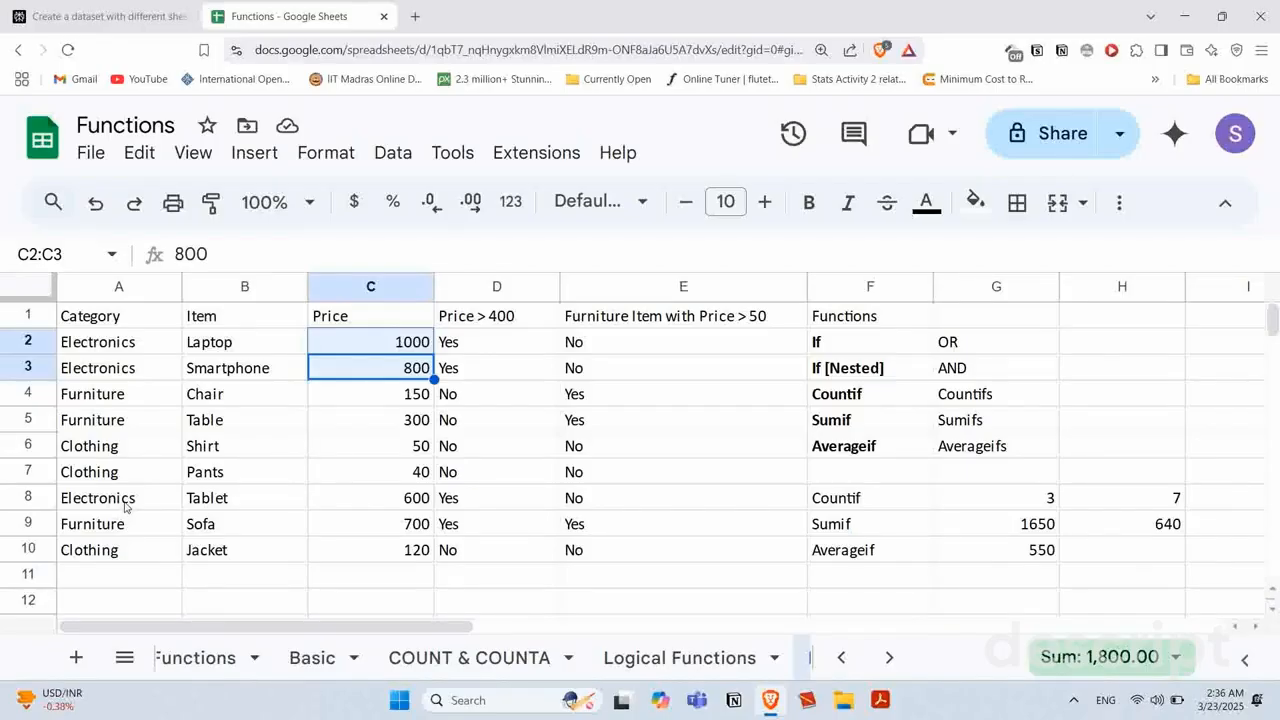
{"action": "left_click", "coordinate": [408, 505], "text": "ctrl"}
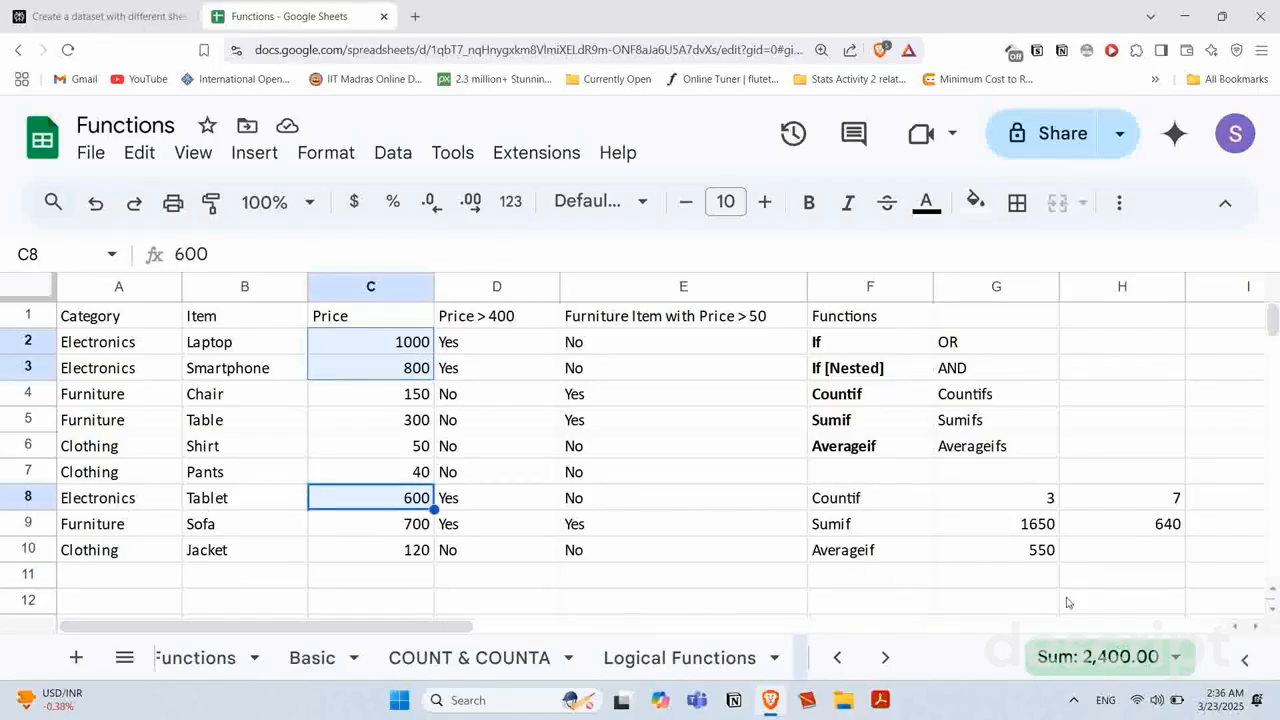
{"action": "left_click", "coordinate": [1150, 655]}
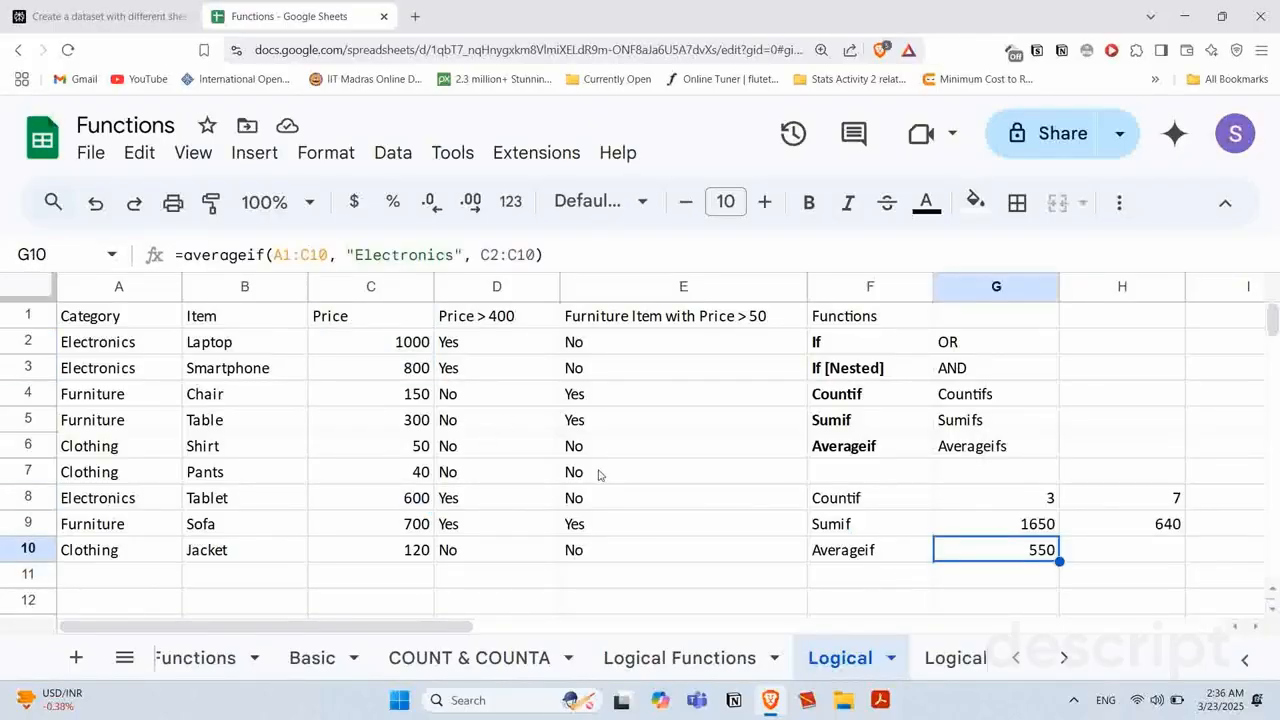
Step: Change the criteria range of the AVERAGEIF formula in G10 to A2:C10 so it excludes the header row
{"action": "left_click", "coordinate": [287, 255]}
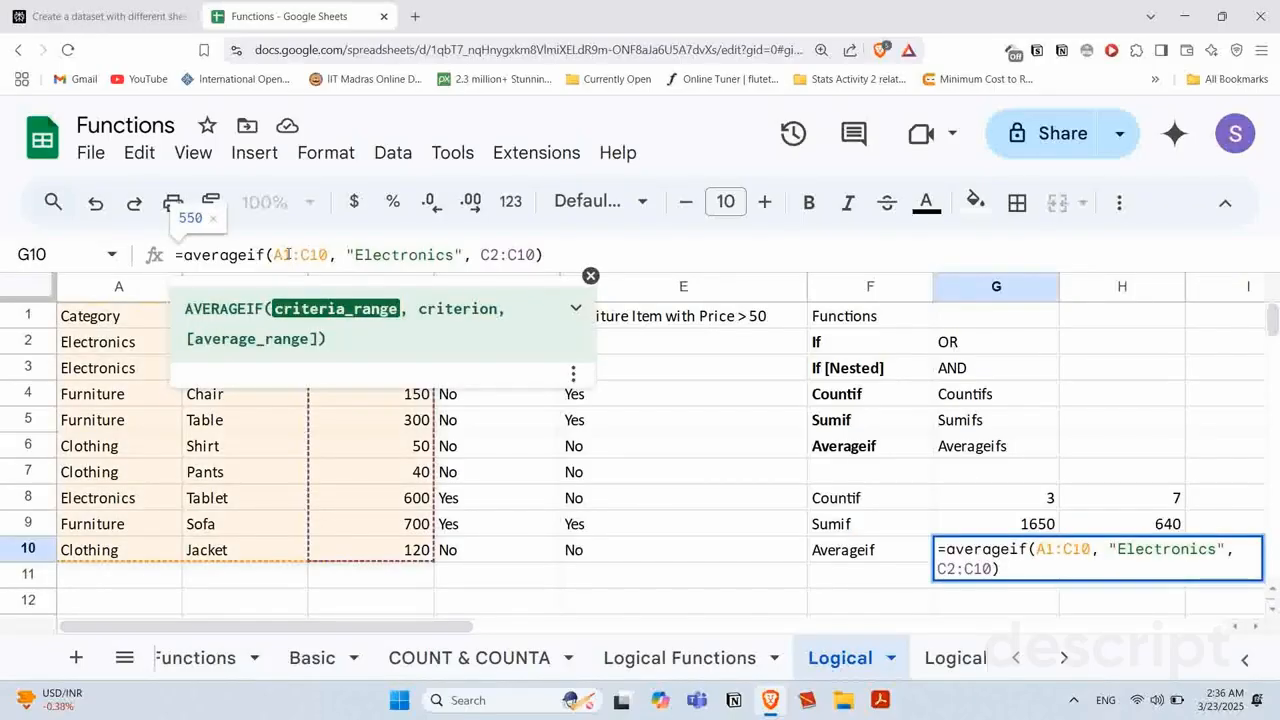
{"action": "key", "text": "Delete"}
{"action": "type", "text": "2"}
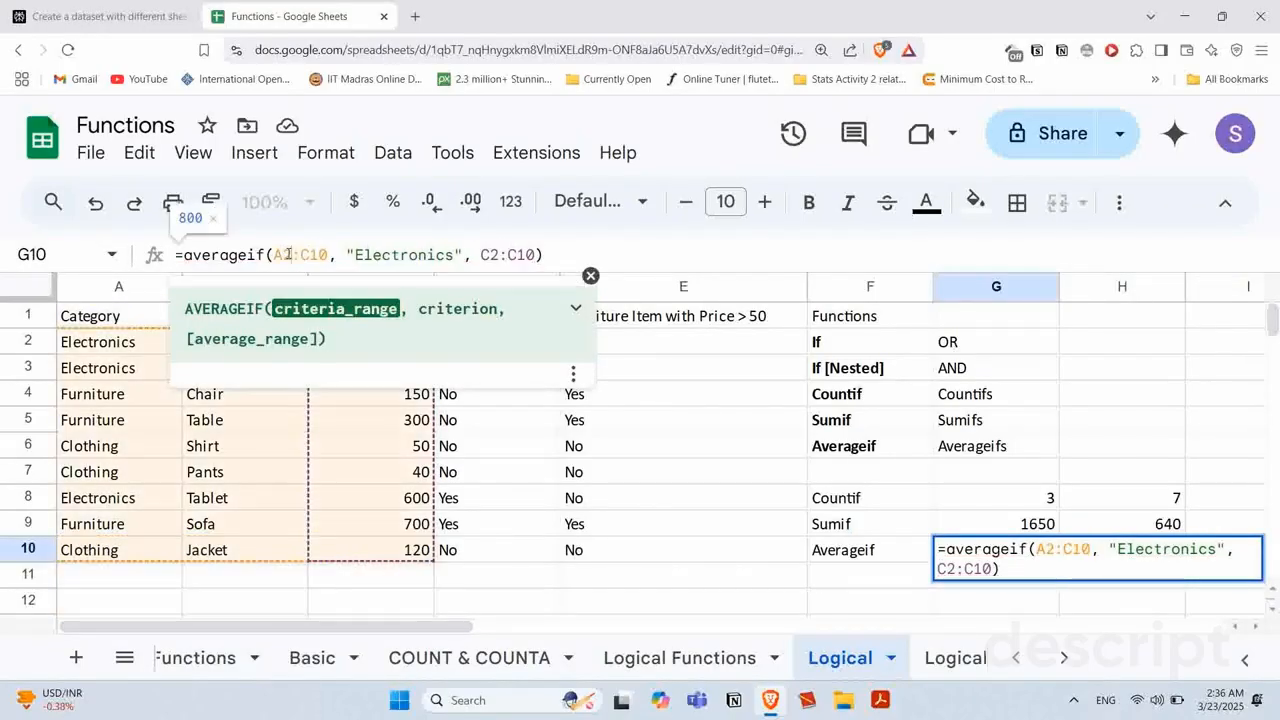
{"action": "key", "text": "Return"}
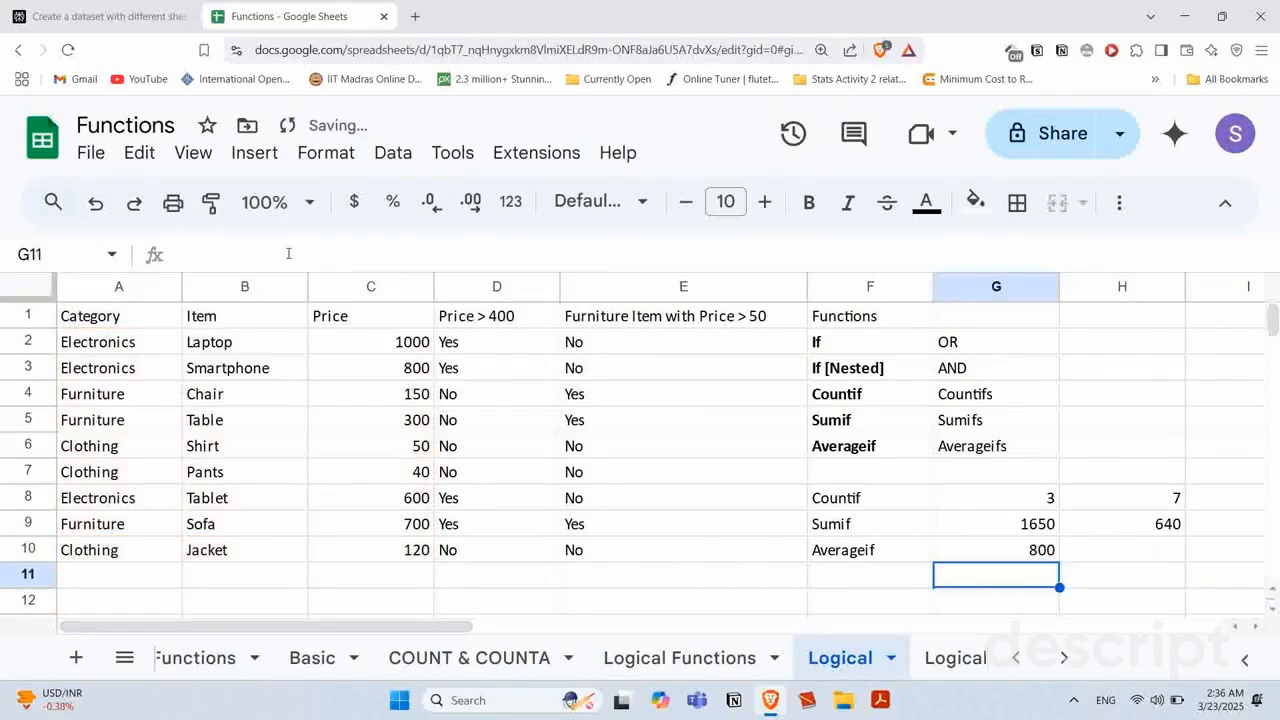
Step: Highlight the data range A2:C10 without its headers and review the AVERAGEIF formula in G10 against it
{"action": "left_click", "coordinate": [103, 340]}
{"action": "left_click_drag", "start_coordinate": [88, 345], "coordinate": [393, 550]}
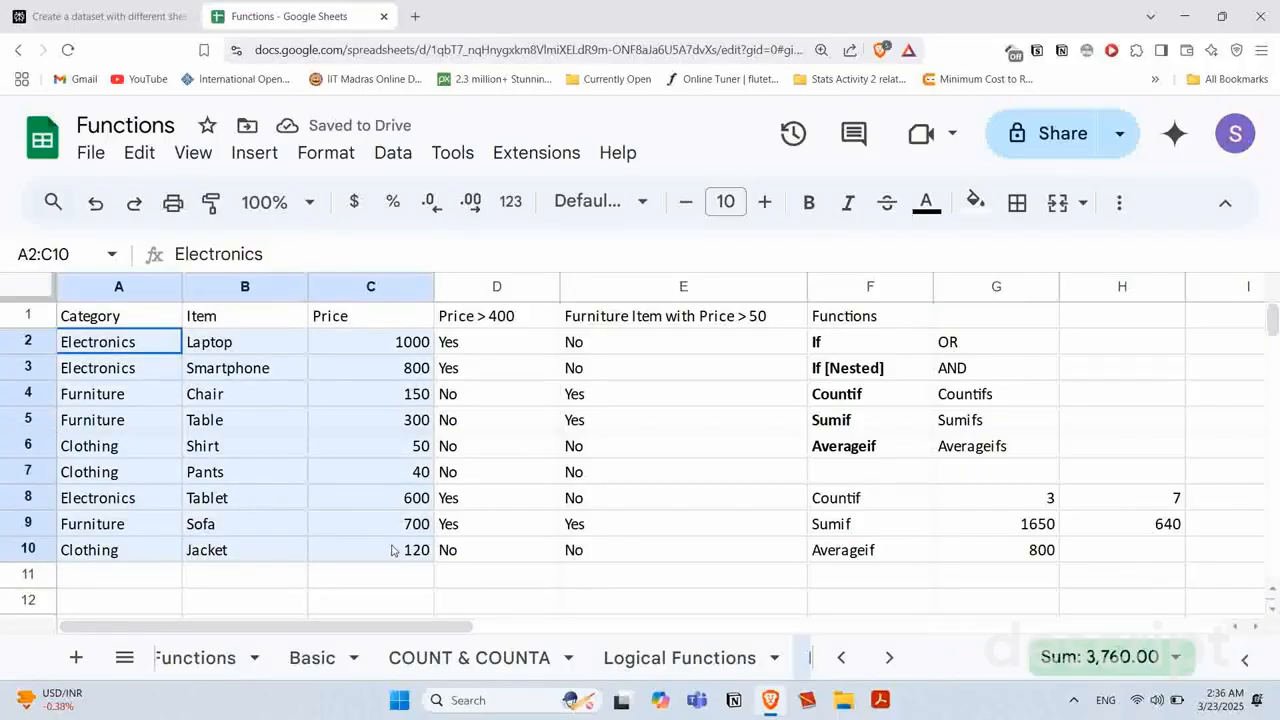
{"action": "left_click", "coordinate": [274, 437]}
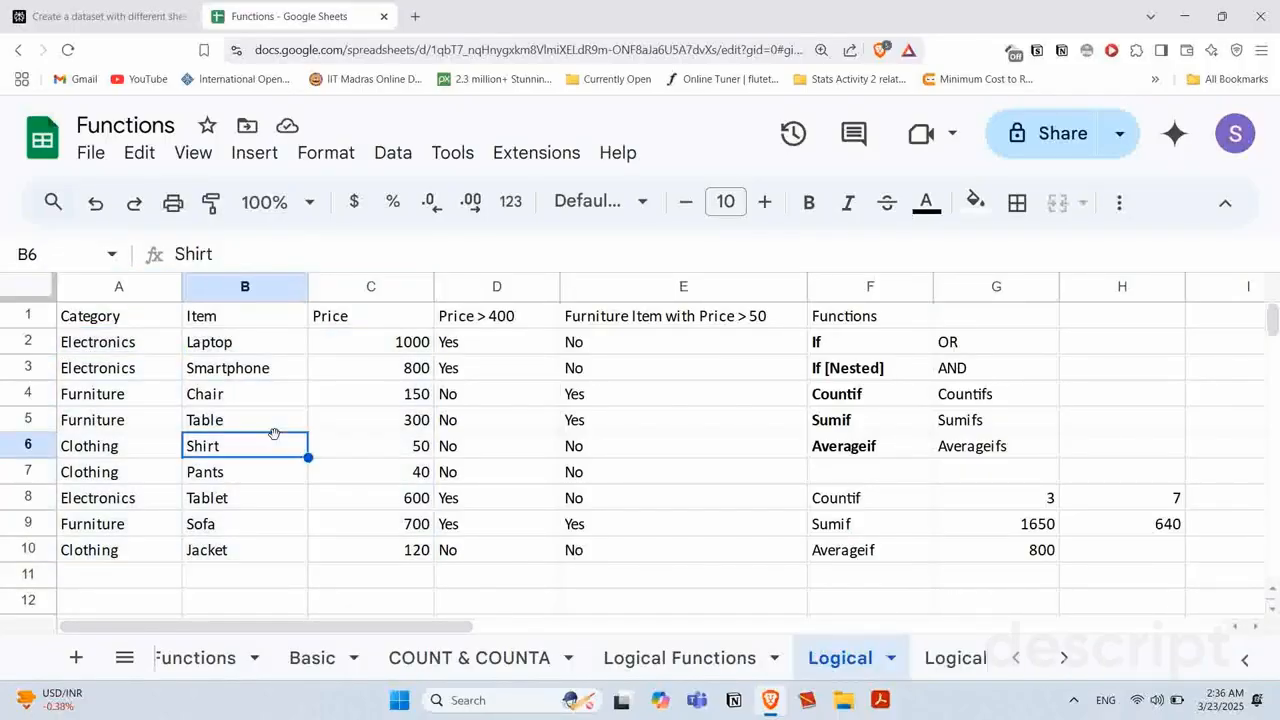
{"action": "left_click", "coordinate": [738, 496]}
{"action": "left_click", "coordinate": [993, 548]}
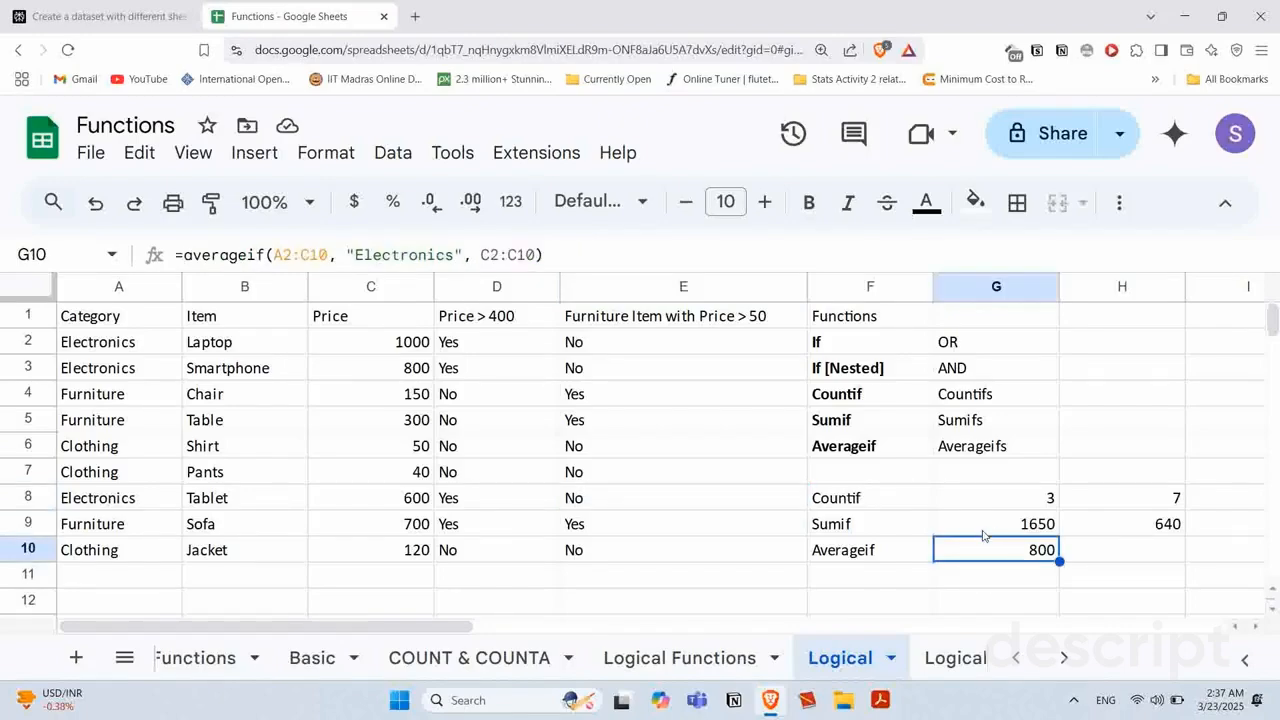
Step: Change the criteria range of the SUMIF formula in G9 to A2:C10, leaving out the header row
{"action": "left_click", "coordinate": [983, 530]}
{"action": "left_click", "coordinate": [985, 557]}
{"action": "left_click", "coordinate": [979, 525]}
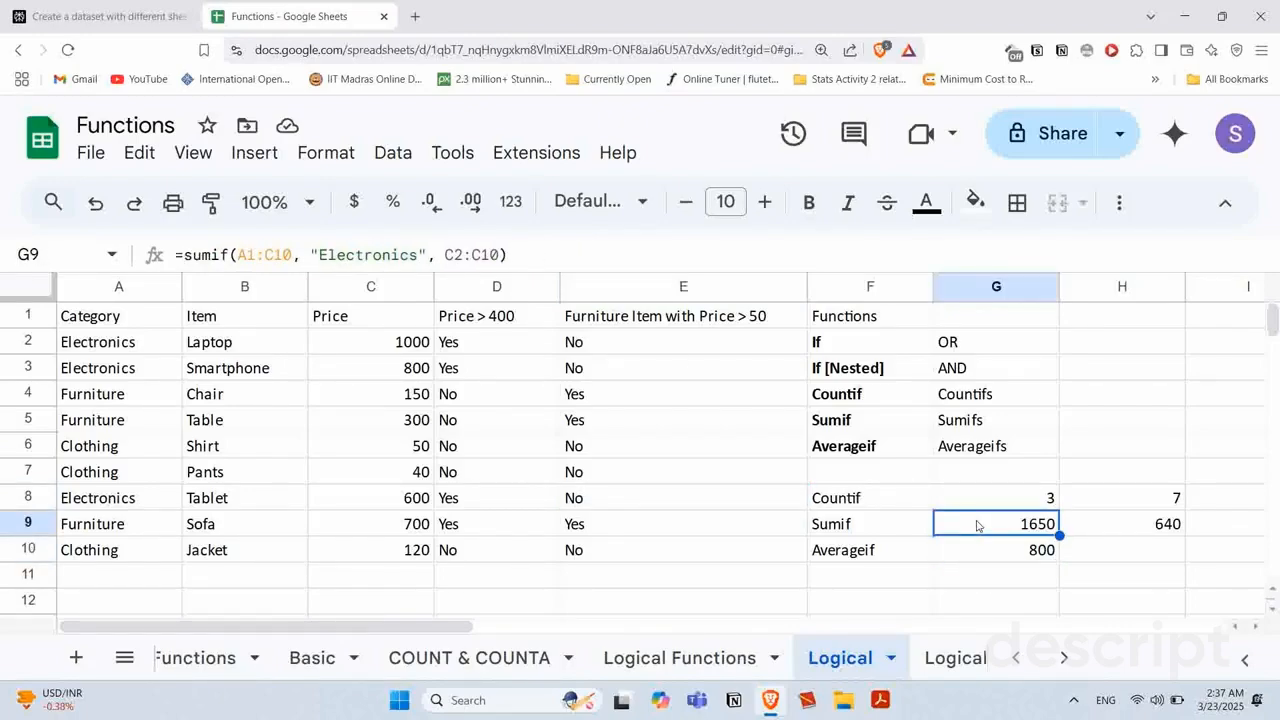
{"action": "left_click", "coordinate": [256, 255]}
{"action": "key", "text": "BackSpace"}
{"action": "type", "text": "2"}
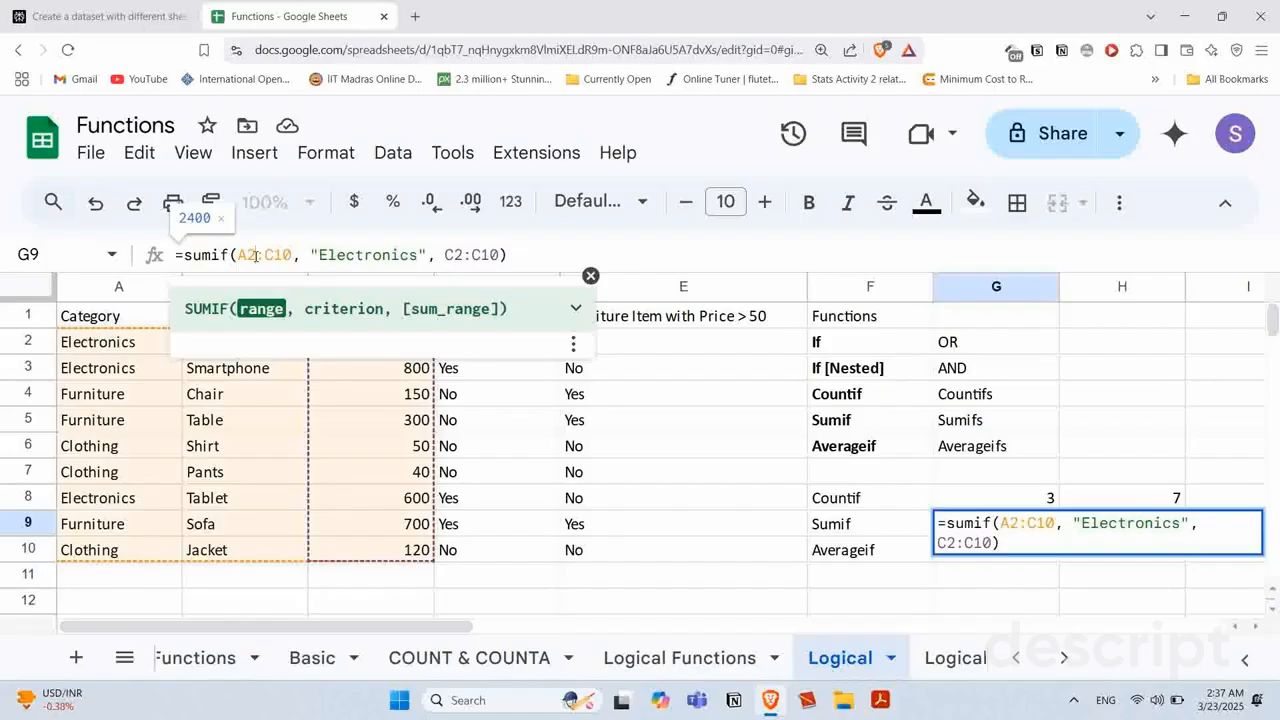
{"action": "left_click", "coordinate": [521, 255]}
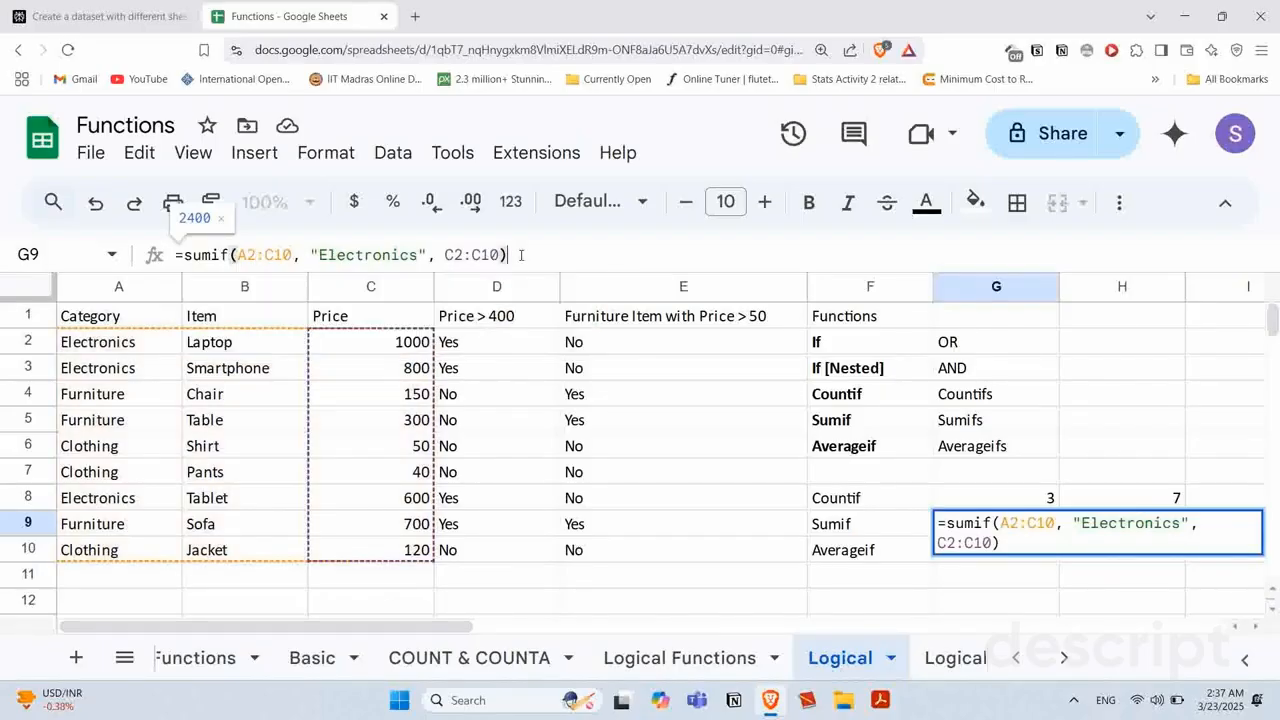
{"action": "key", "text": "Return"}
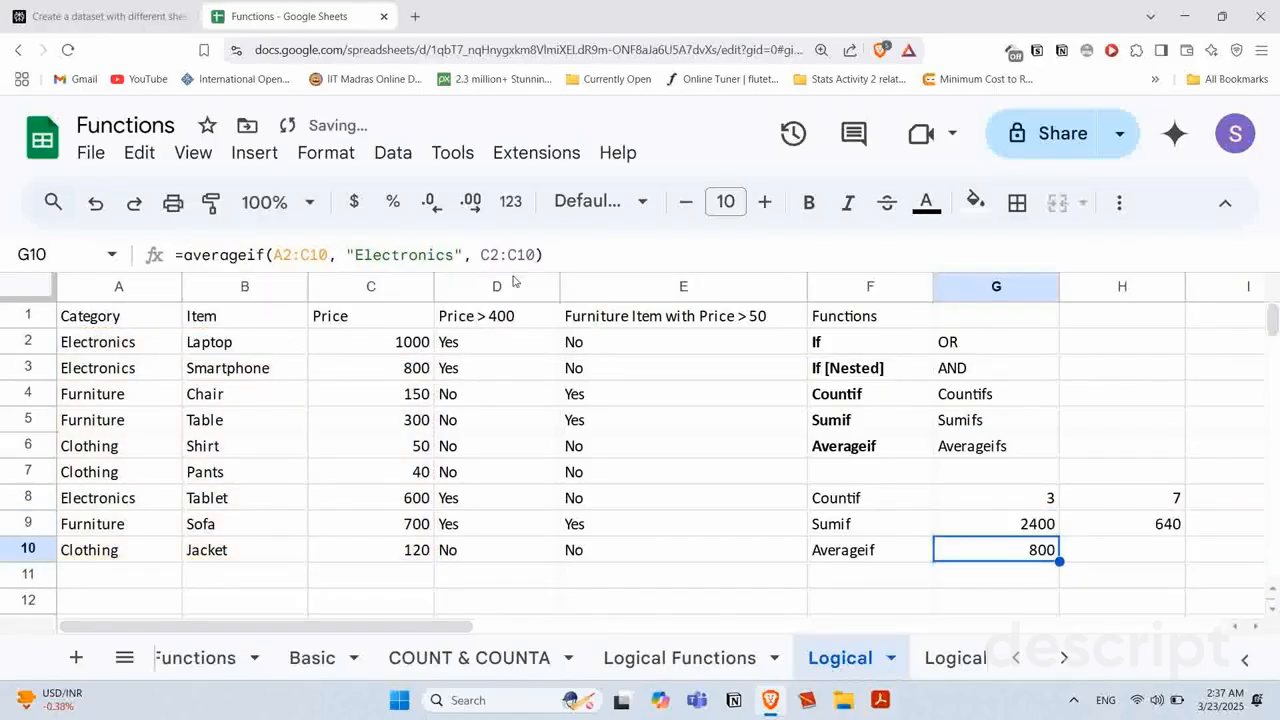
Step: Change the range of the COUNTIF formula in G8 to A2:A10, leaving out the header row
{"action": "left_click", "coordinate": [80, 326]}
{"action": "left_click_drag", "start_coordinate": [275, 323], "coordinate": [494, 320]}
{"action": "left_click", "coordinate": [431, 470]}
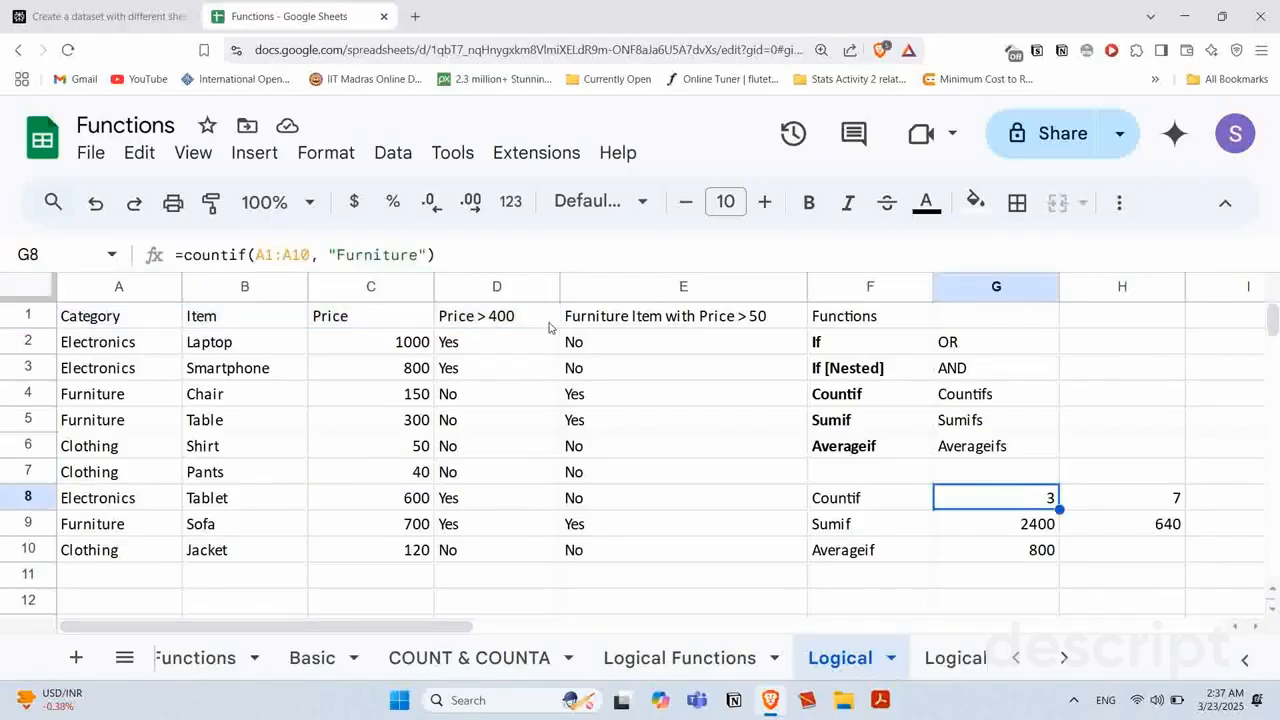
{"action": "left_click", "coordinate": [273, 254]}
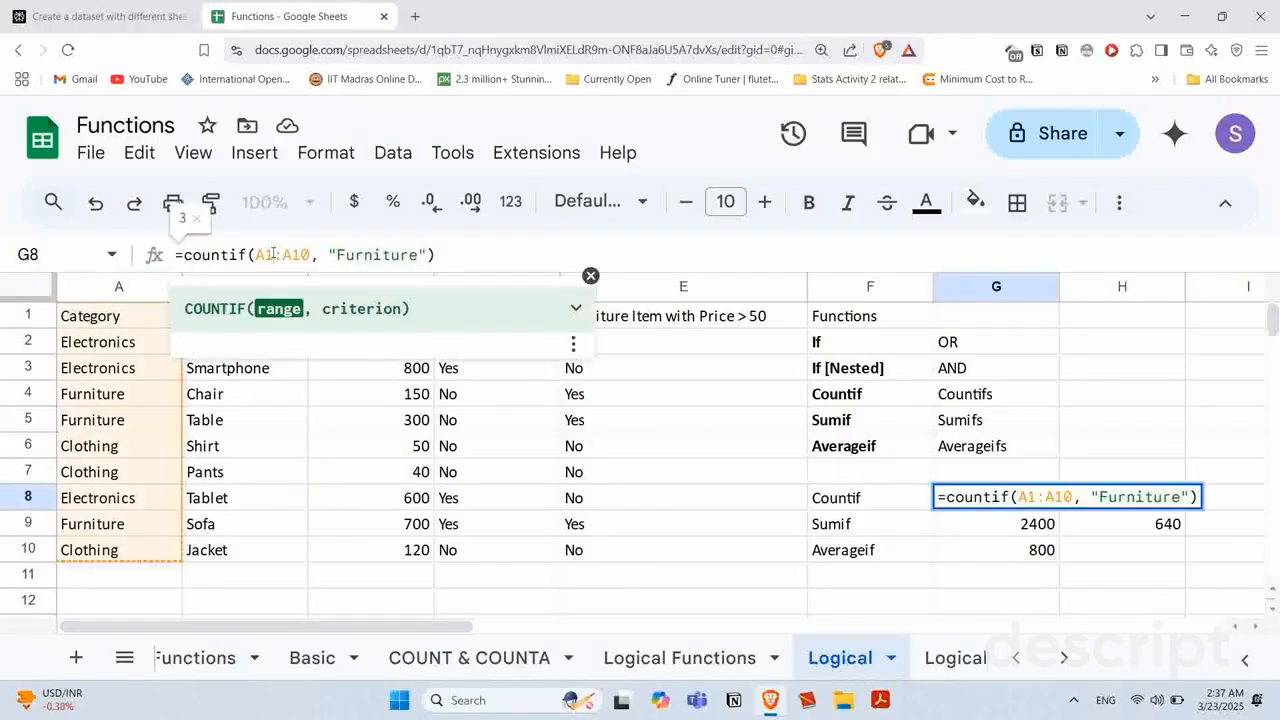
{"action": "key", "text": "BackSpace"}
{"action": "type", "text": "2"}
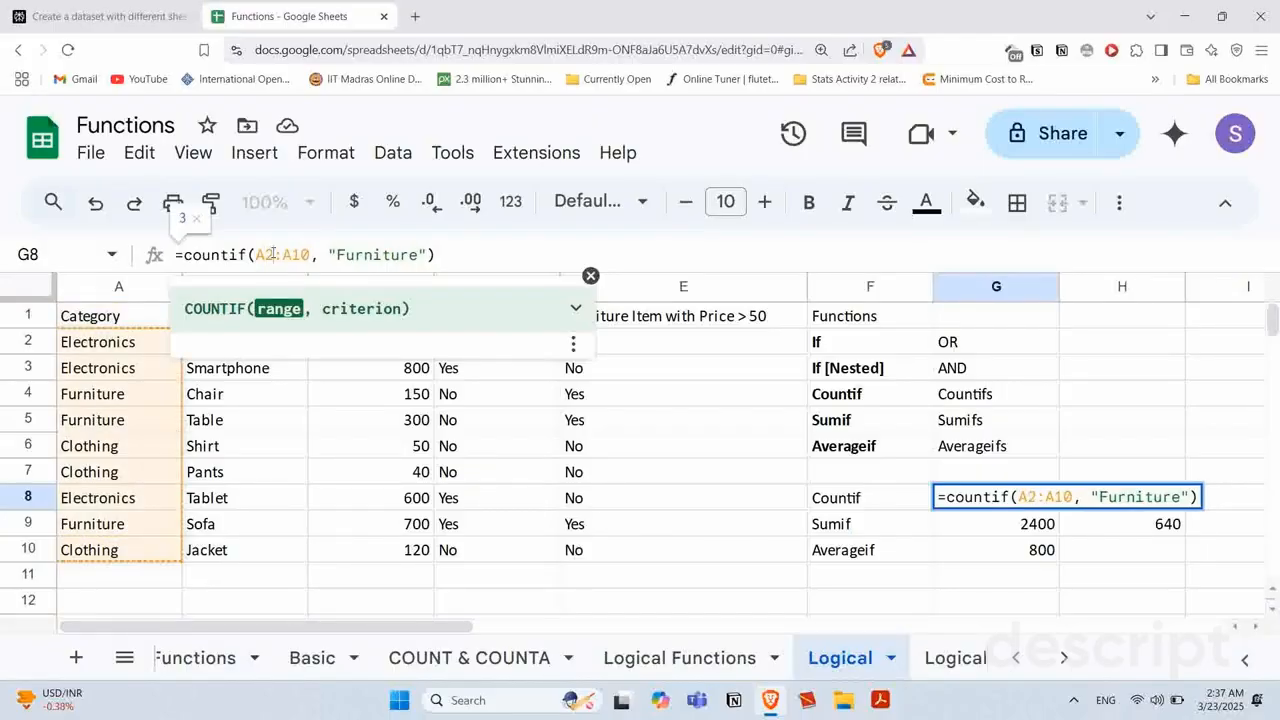
{"action": "left_click", "coordinate": [254, 433]}
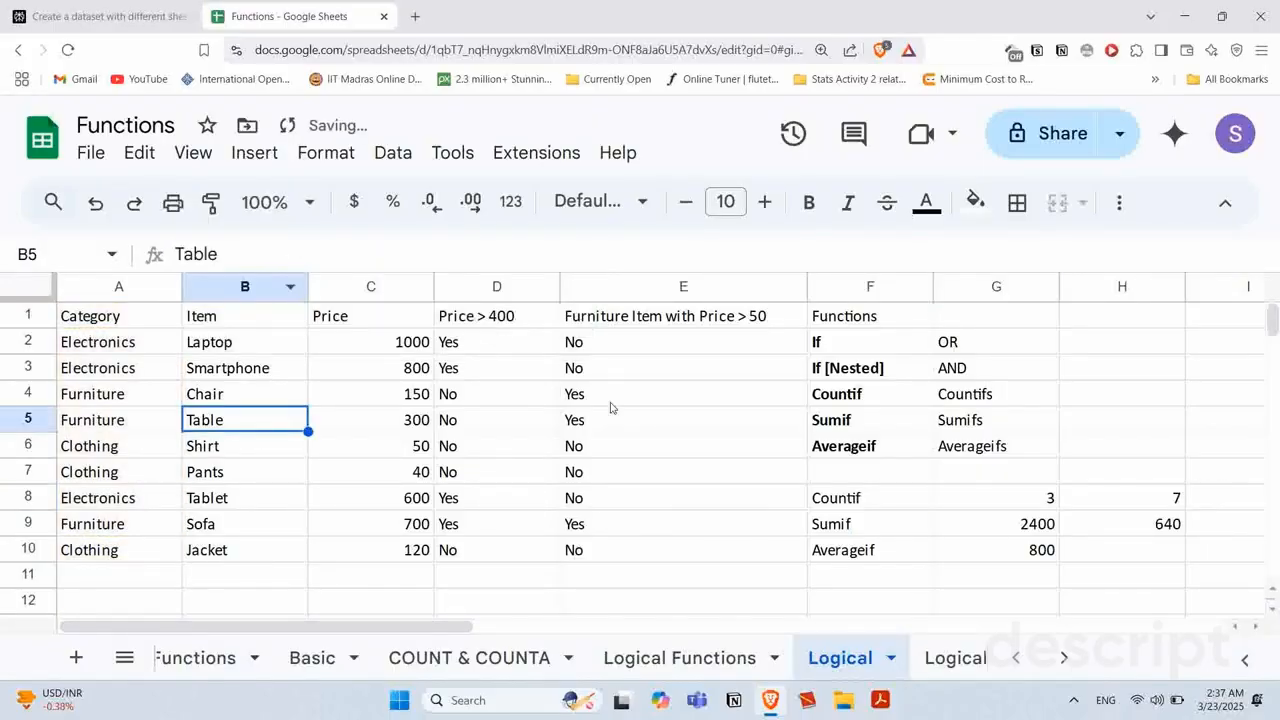
Step: Review the COUNTIF, SUMIF and AVERAGEIF formulas in cells G8 to G10
{"action": "left_click", "coordinate": [1032, 504]}
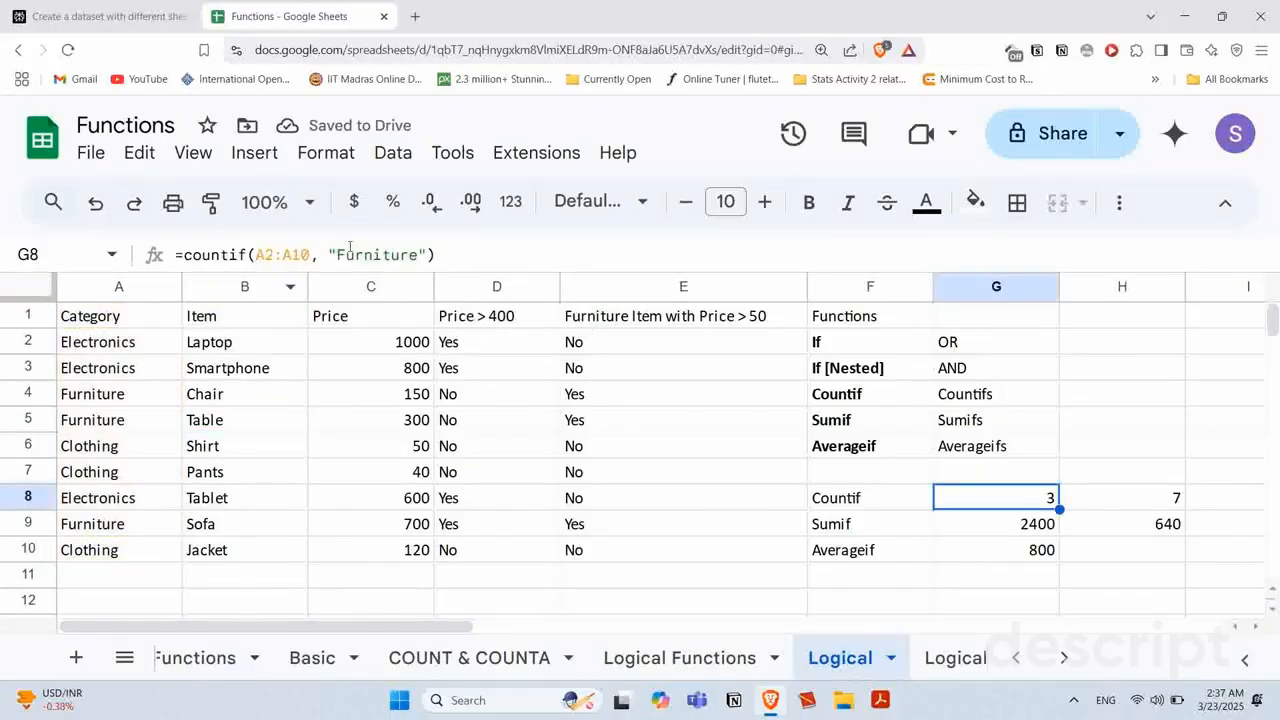
{"action": "left_click", "coordinate": [994, 522]}
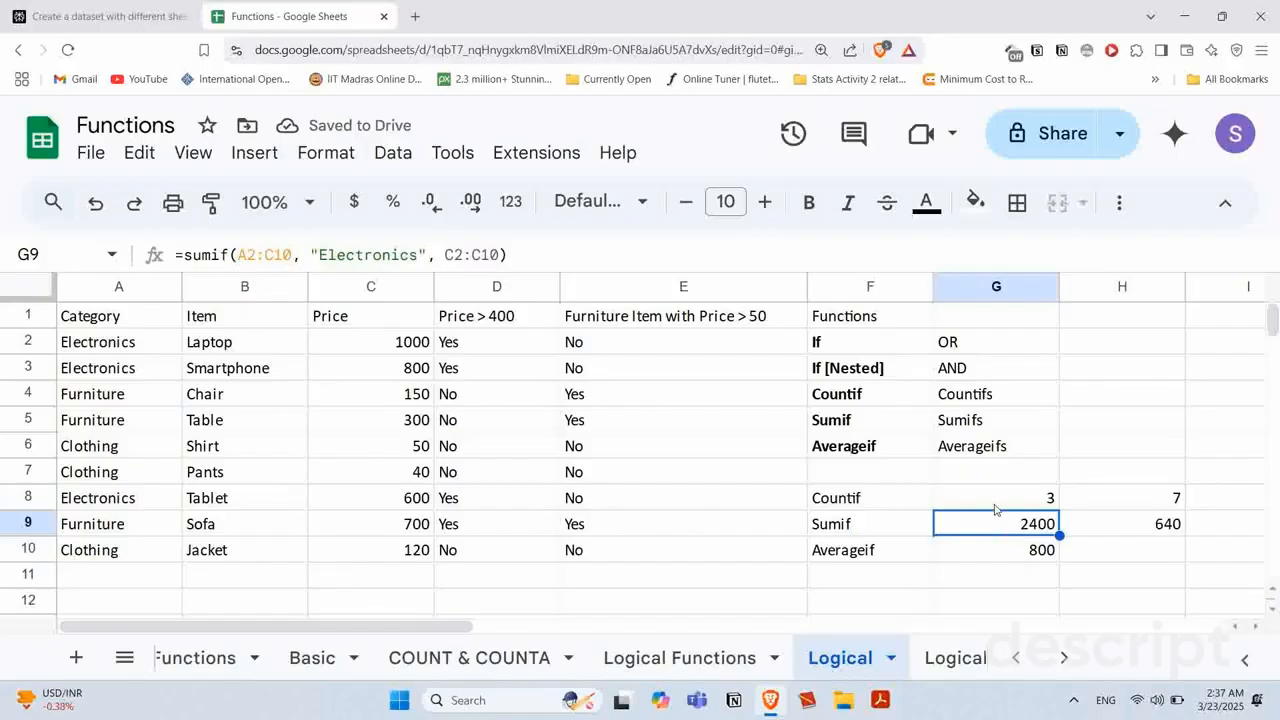
{"action": "left_click", "coordinate": [995, 506]}
{"action": "left_click", "coordinate": [994, 522]}
{"action": "left_click", "coordinate": [996, 548]}
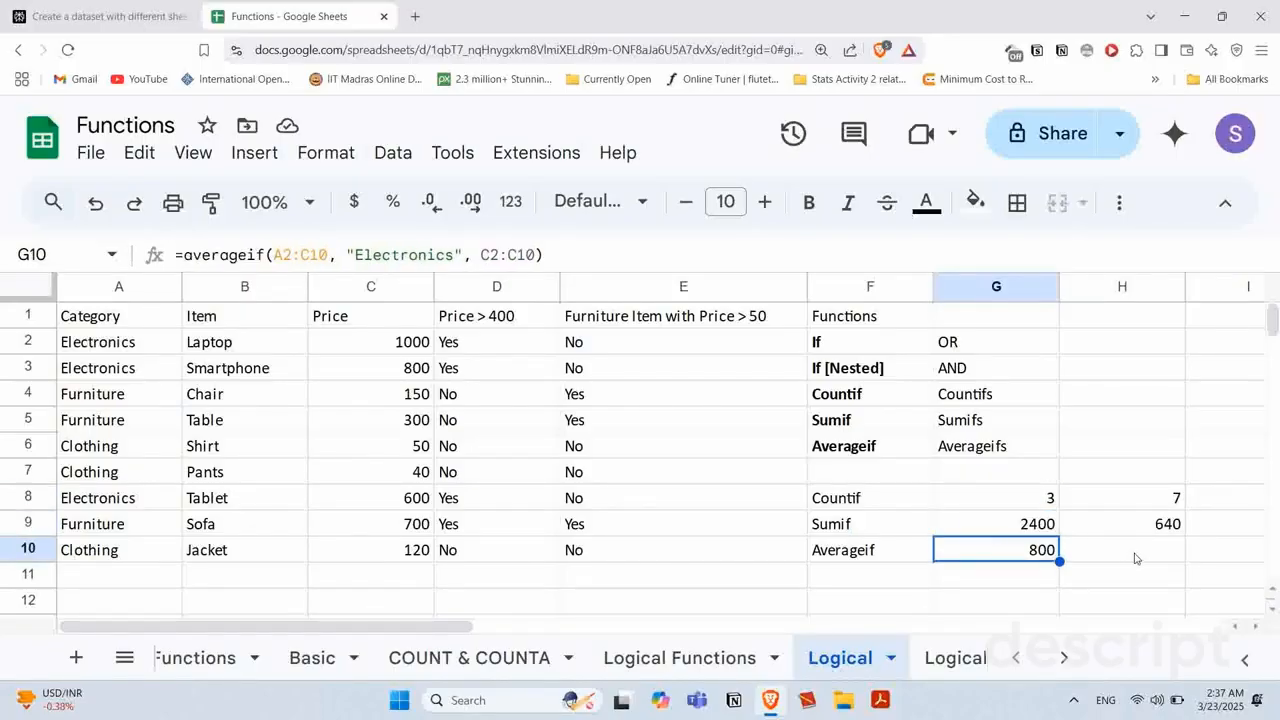
Step: Enter =averageif(A2:C10, "Clothing", C2:C10) in H10 to average the Clothing prices
{"action": "left_click", "coordinate": [1135, 557]}
{"action": "type", "text": "=ave"}
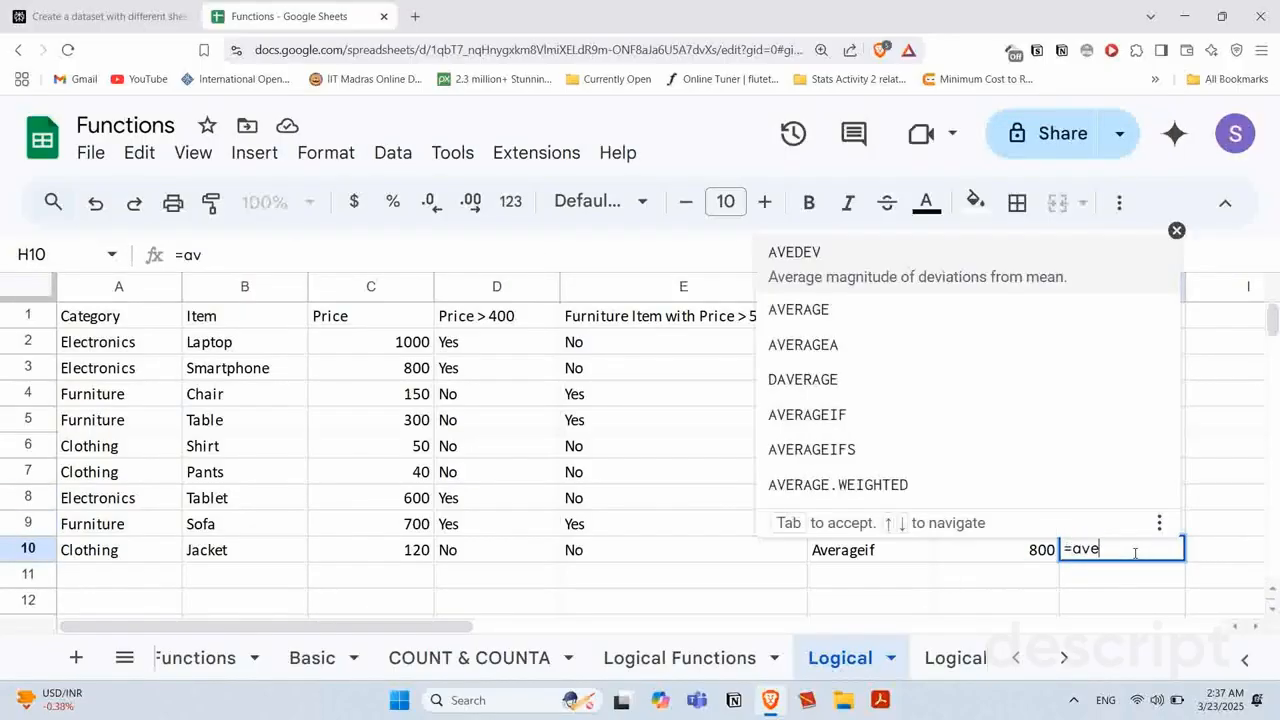
{"action": "type", "text": "rageif("}
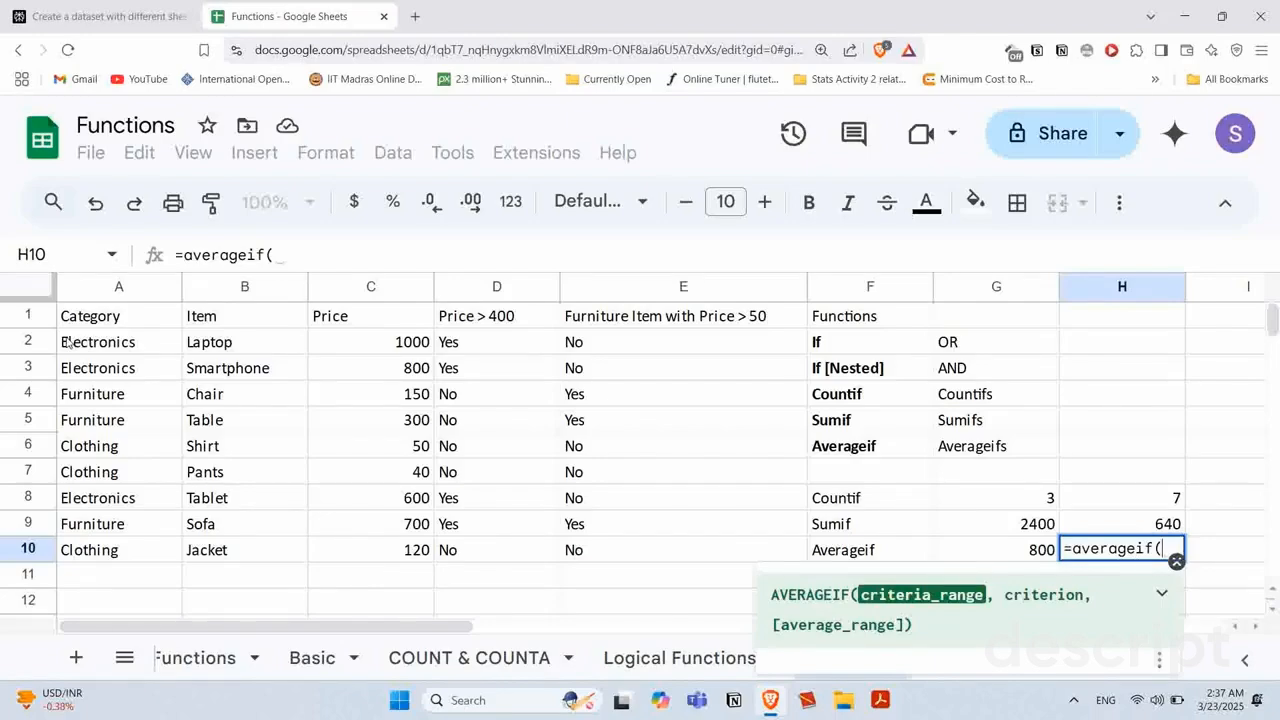
{"action": "left_click_drag", "start_coordinate": [70, 343], "coordinate": [387, 550]}
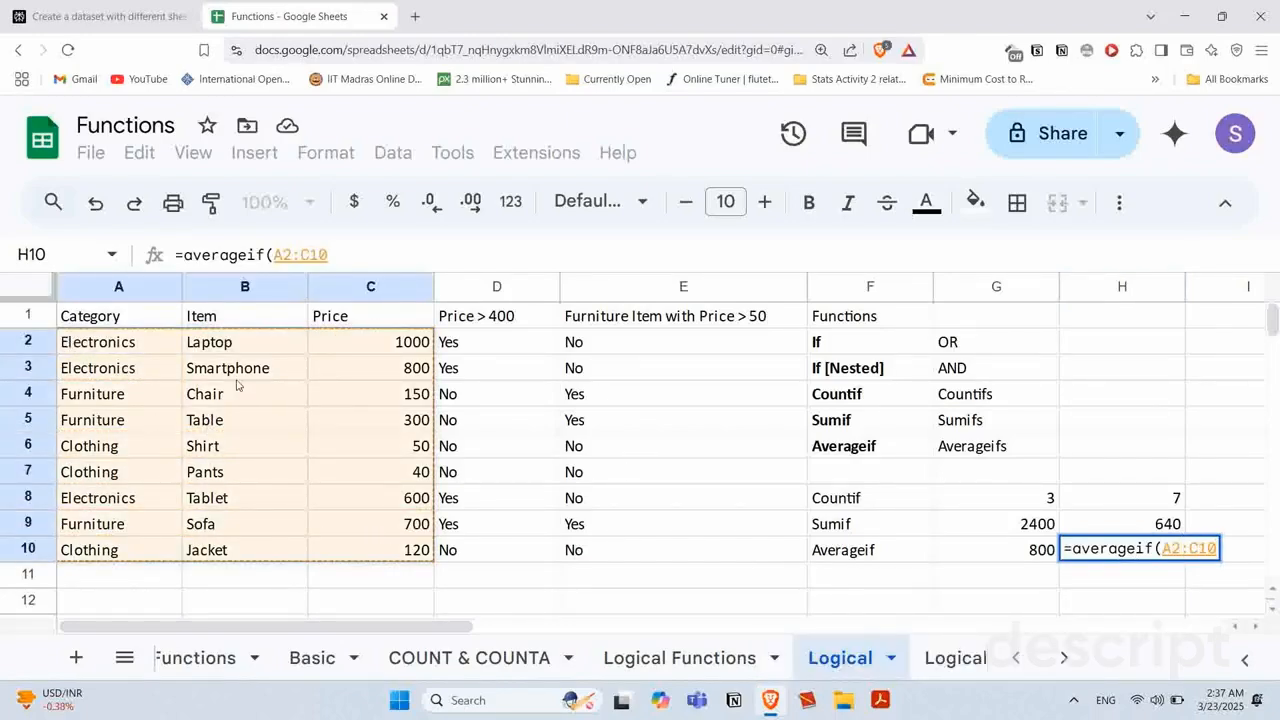
{"action": "type", "text": ", "}
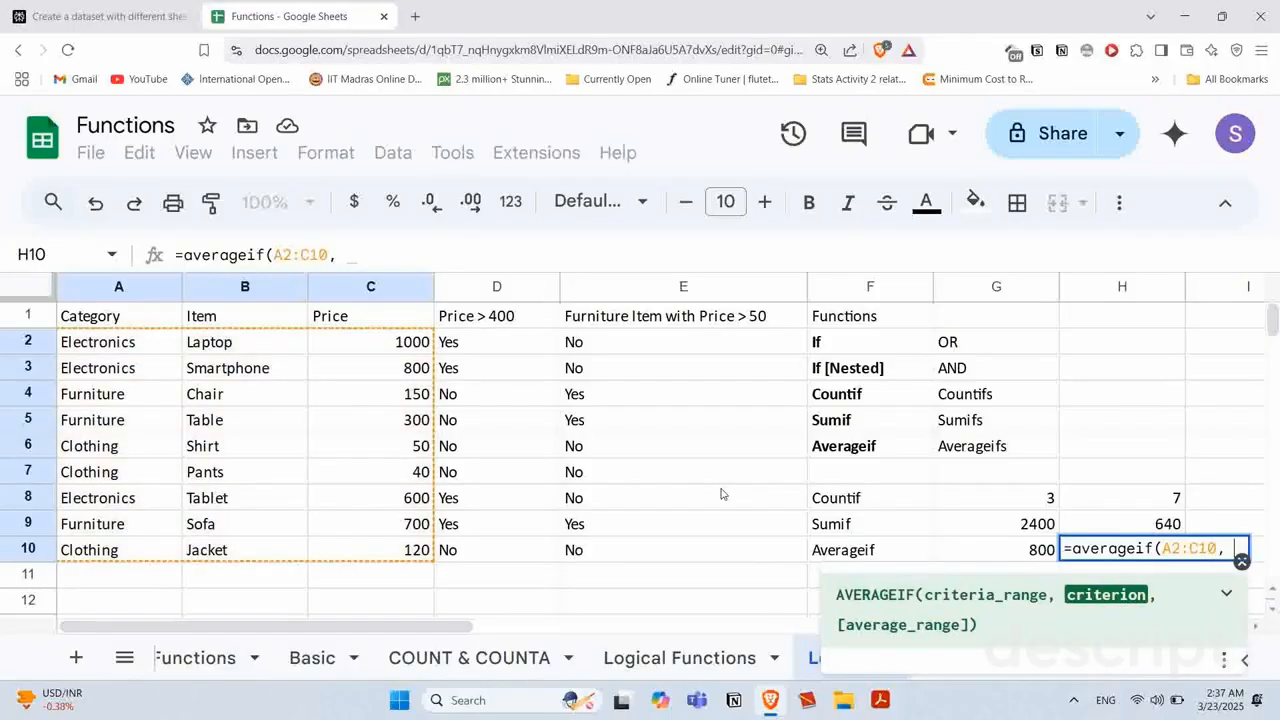
{"action": "type", "text": "\""}
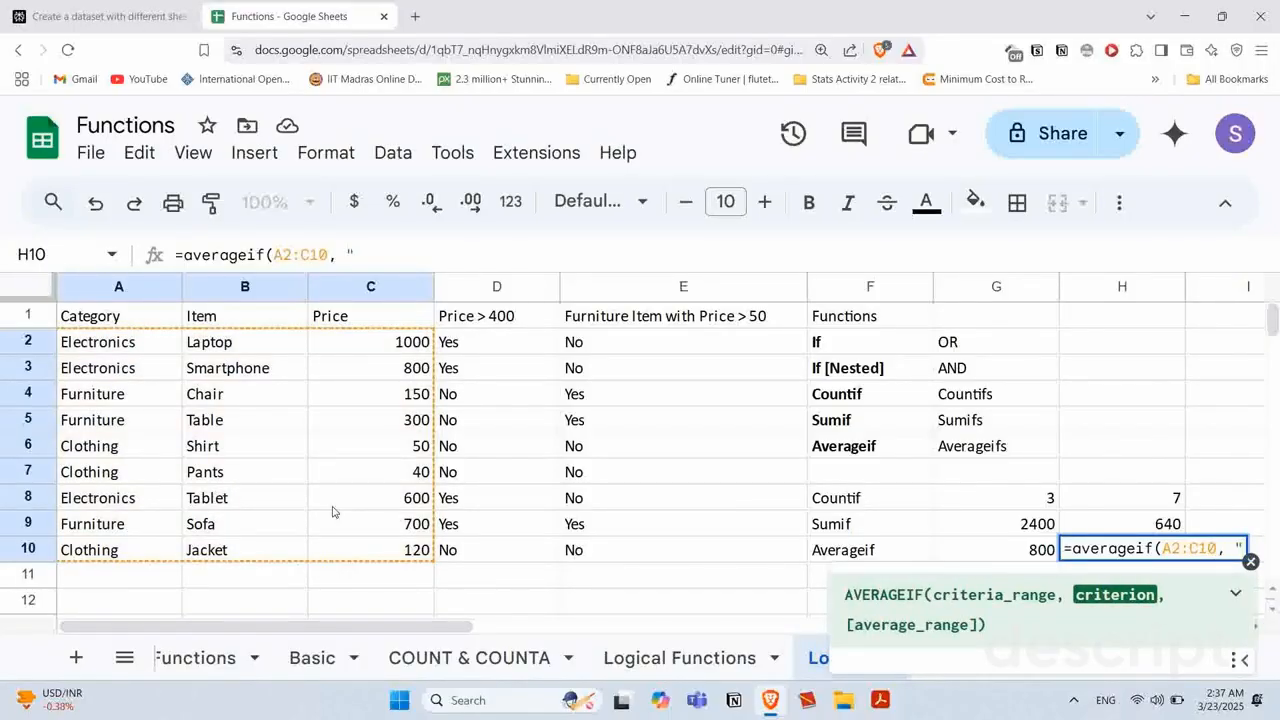
{"action": "type", "text": "Clothing"}
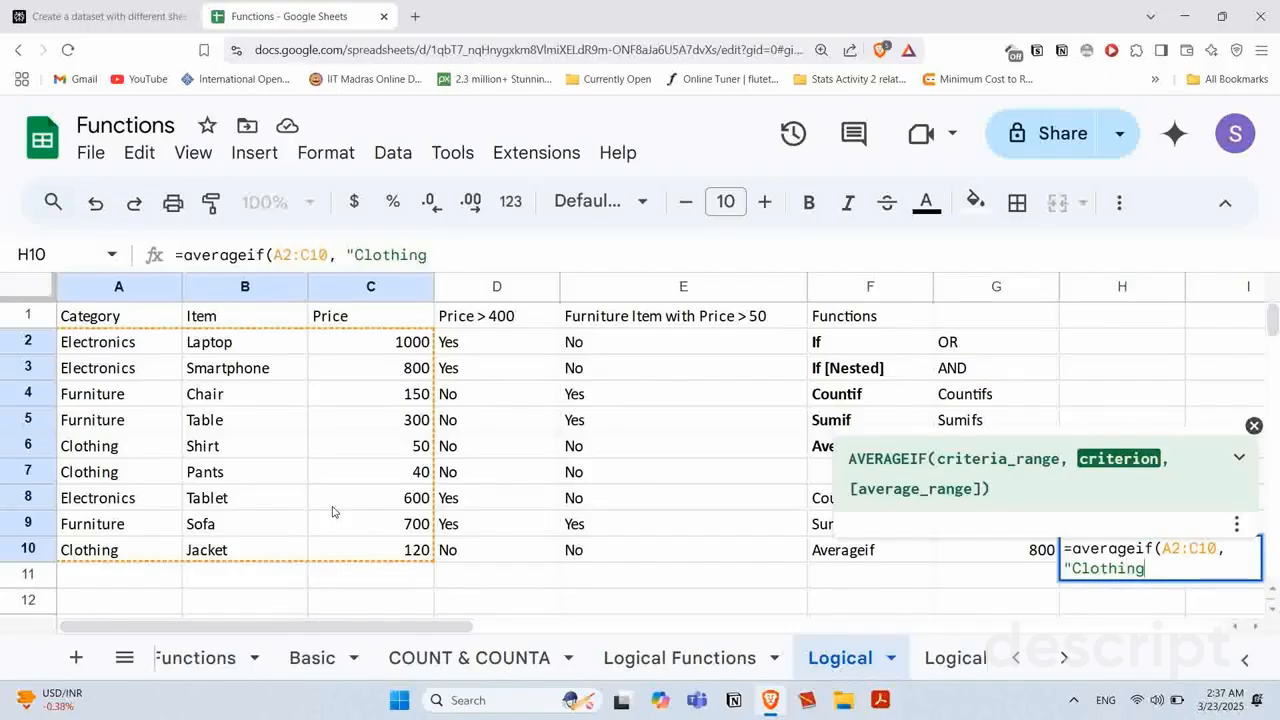
{"action": "type", "text": "\","}
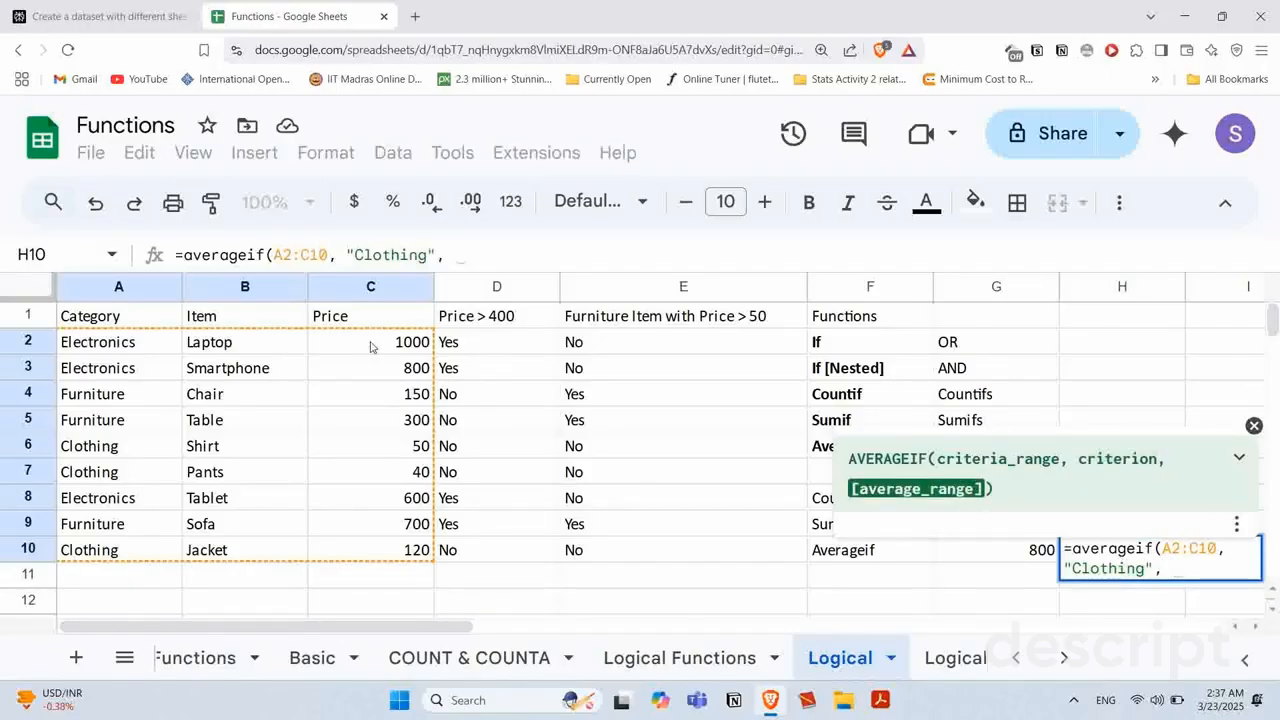
{"action": "left_click_drag", "start_coordinate": [370, 346], "coordinate": [368, 550]}
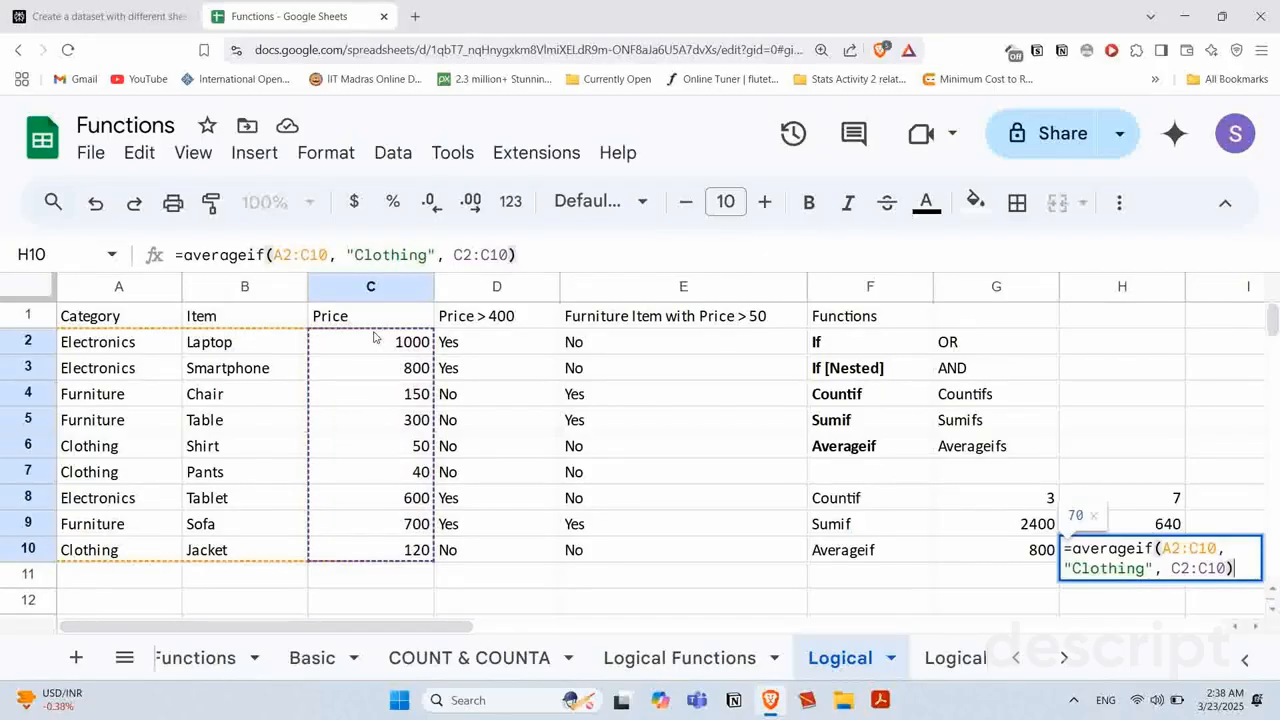
{"action": "key", "text": "Return"}
{"action": "left_click", "coordinate": [1136, 558]}
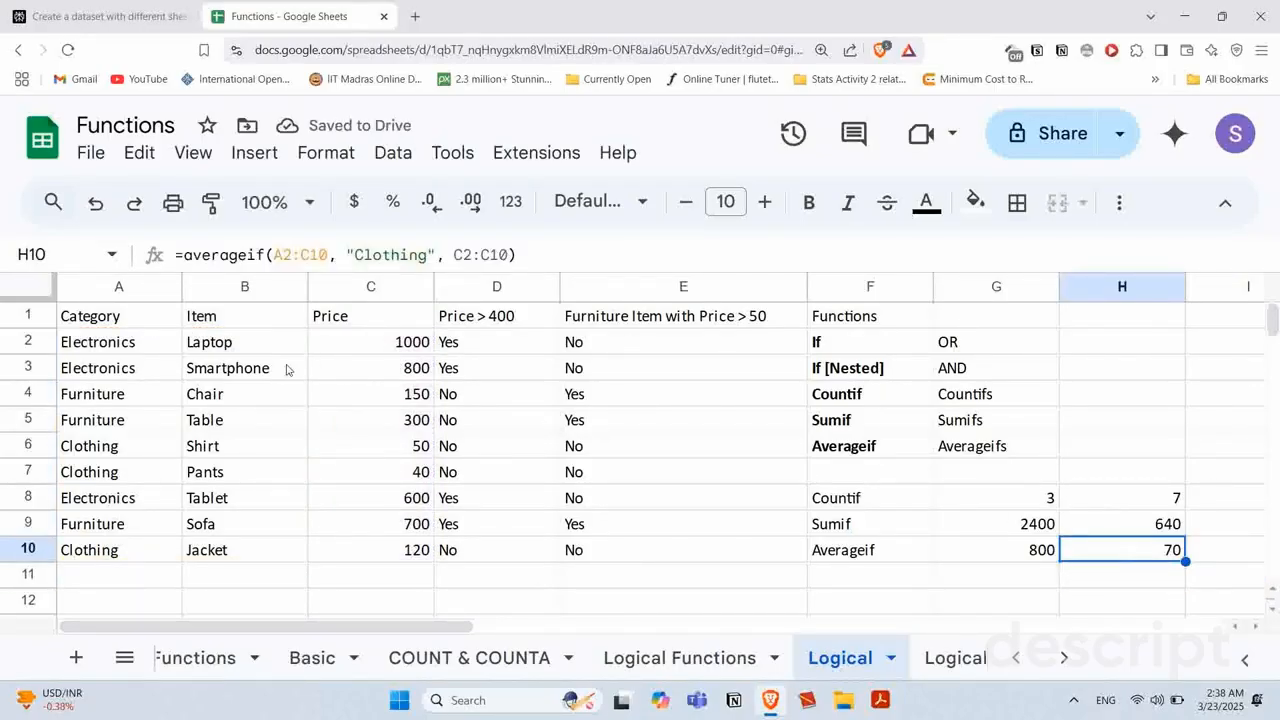
Step: Select the Clothing prices in C6, C7 and C10, view their average, and compare it with the AVERAGEIF results in row 10
{"action": "left_click", "coordinate": [375, 443]}
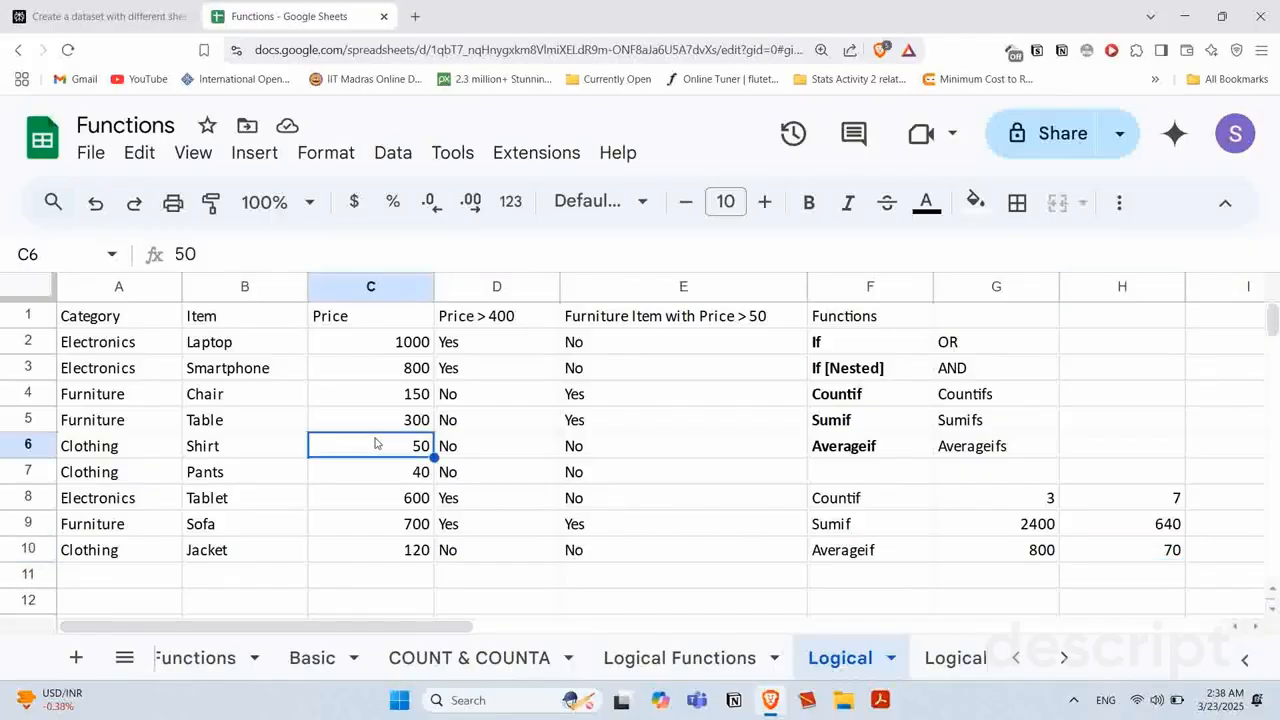
{"action": "left_click", "coordinate": [375, 476], "text": "shift"}
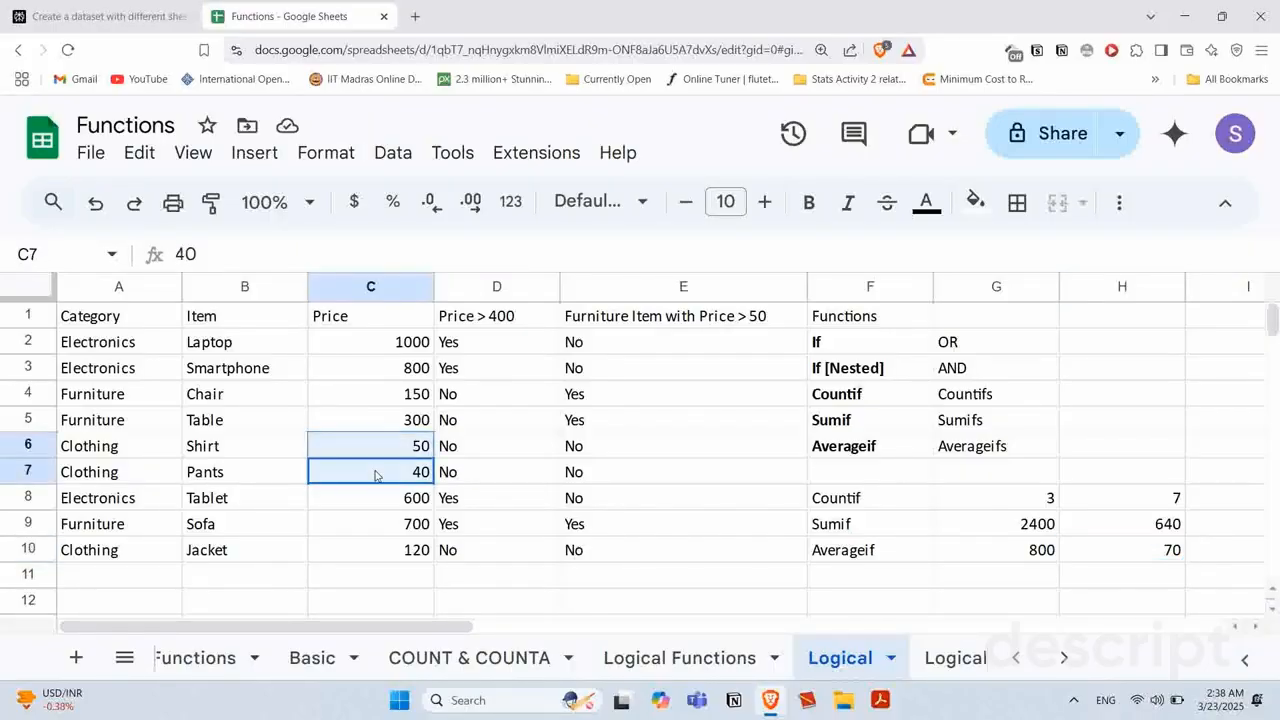
{"action": "left_click", "coordinate": [373, 550], "text": "ctrl"}
{"action": "left_click", "coordinate": [1130, 657]}
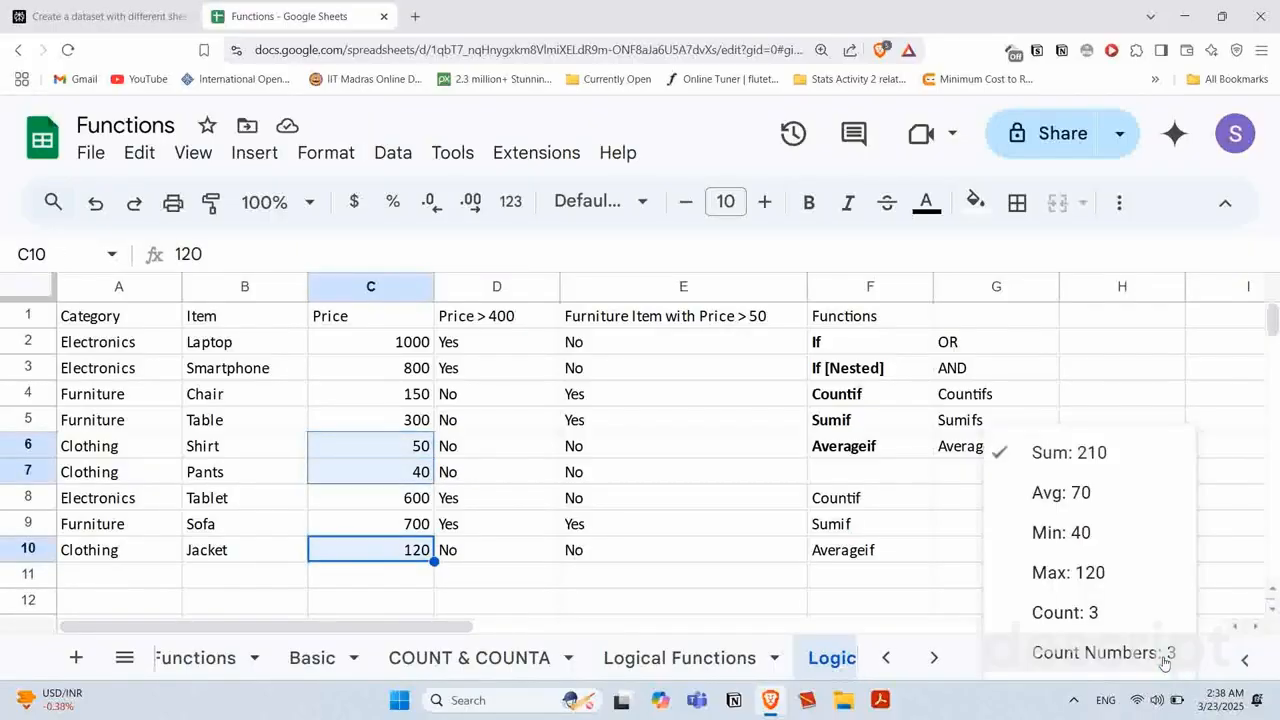
{"action": "left_click", "coordinate": [948, 584]}
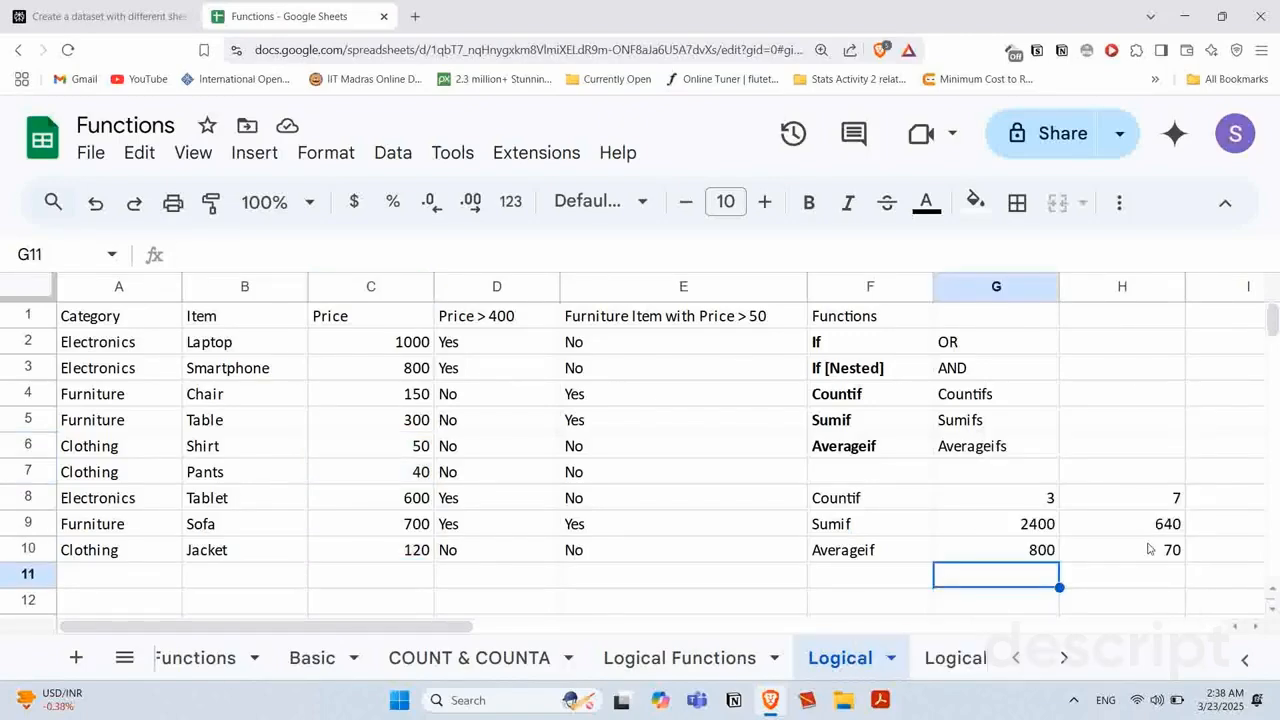
{"action": "left_click", "coordinate": [1078, 558]}
{"action": "left_click", "coordinate": [989, 549]}
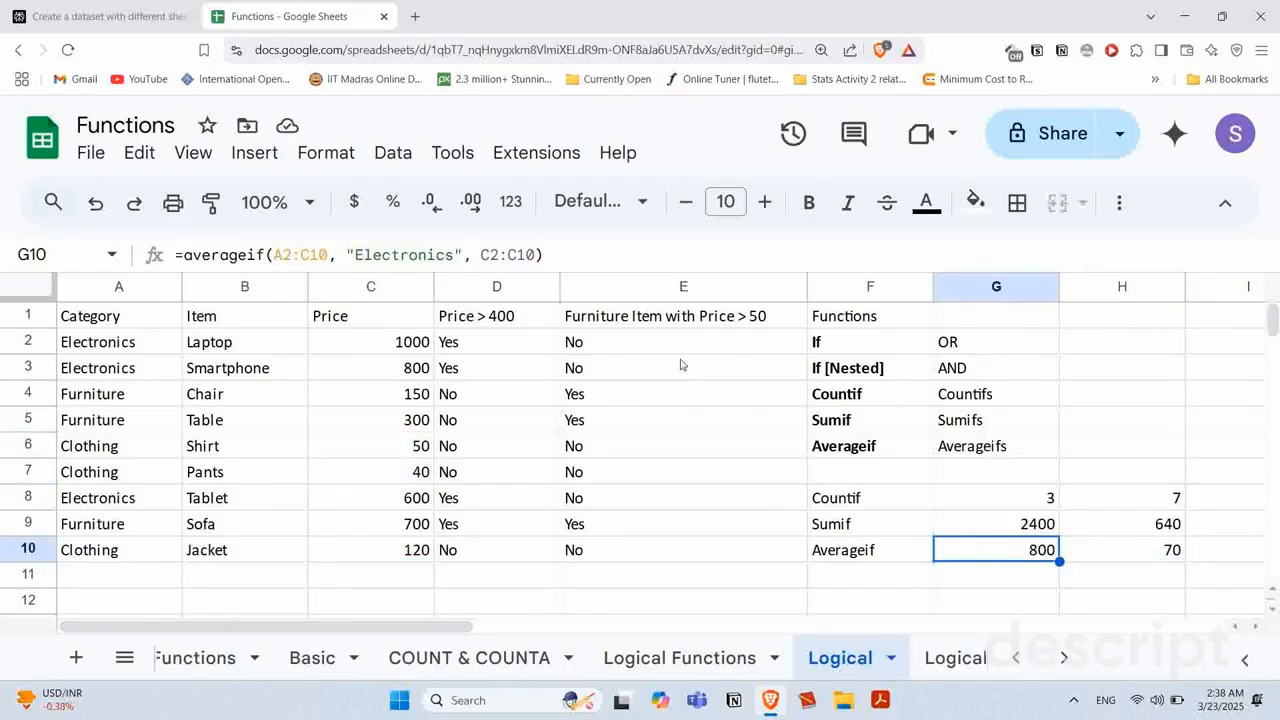
Step: Change the criteria range of the Electronics AVERAGEIF formula in G10 to A1:C10
{"action": "left_click", "coordinate": [289, 254]}
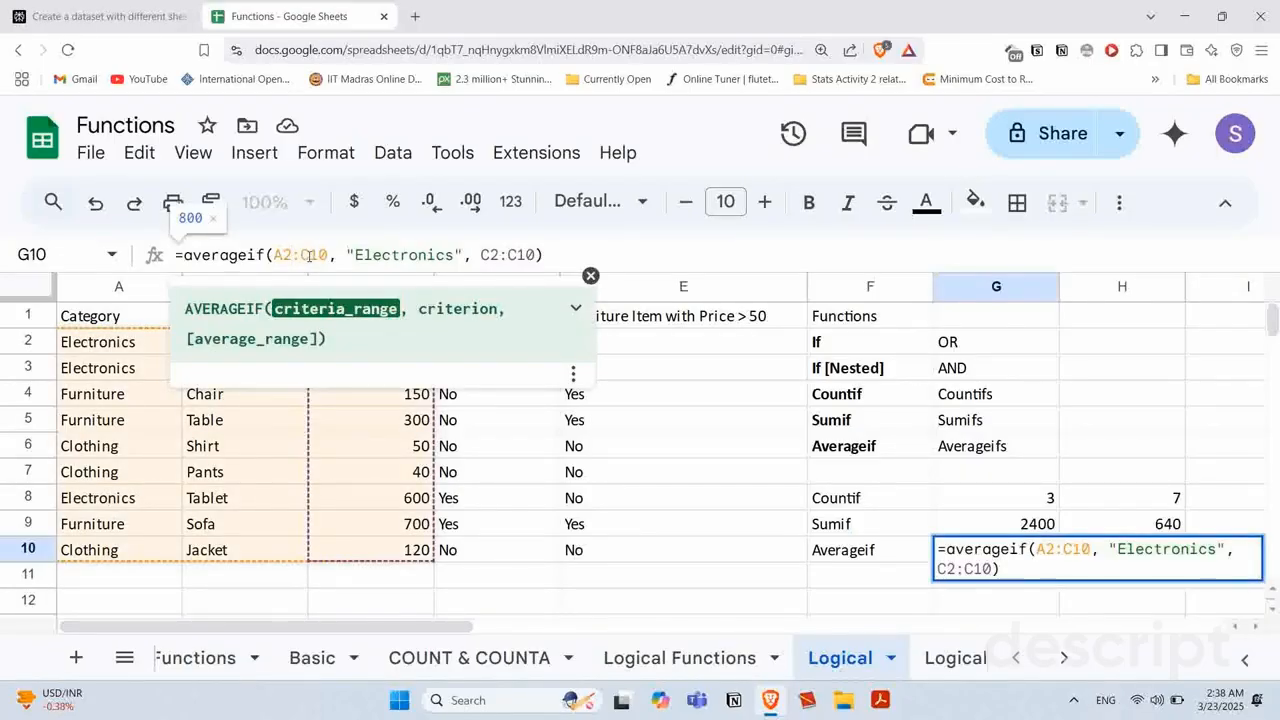
{"action": "key", "text": "BackSpace"}
{"action": "type", "text": "1"}
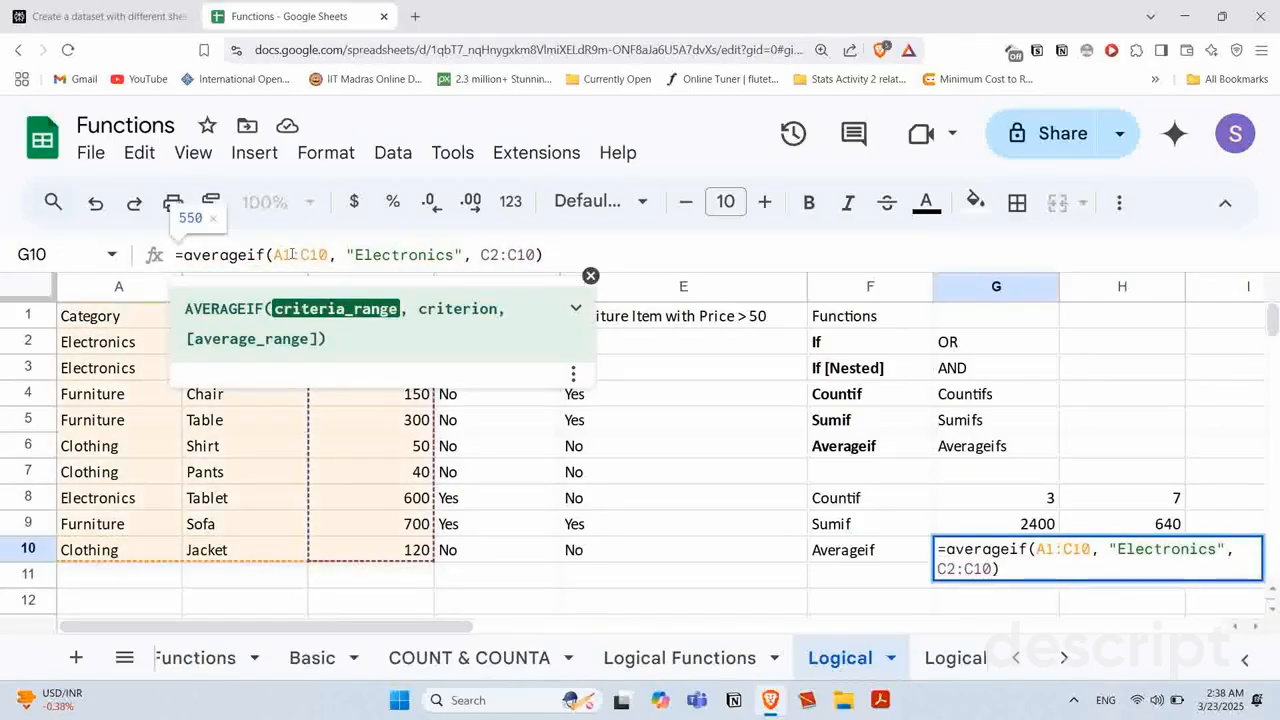
{"action": "left_click", "coordinate": [344, 399]}
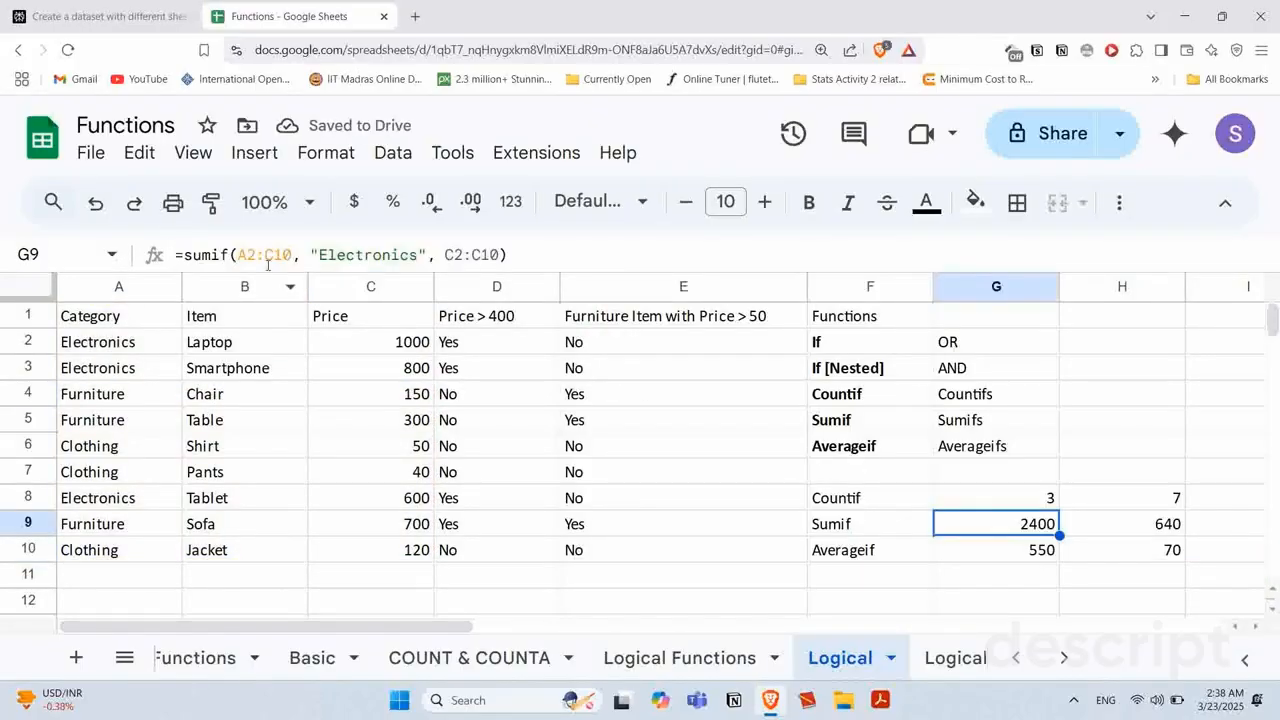
{"action": "left_click", "coordinate": [838, 530]}
Step: Enter =averageif(A1:C10, "Furniture", C2:C10) in G11 to average the Furniture prices
{"action": "left_click", "coordinate": [980, 580]}
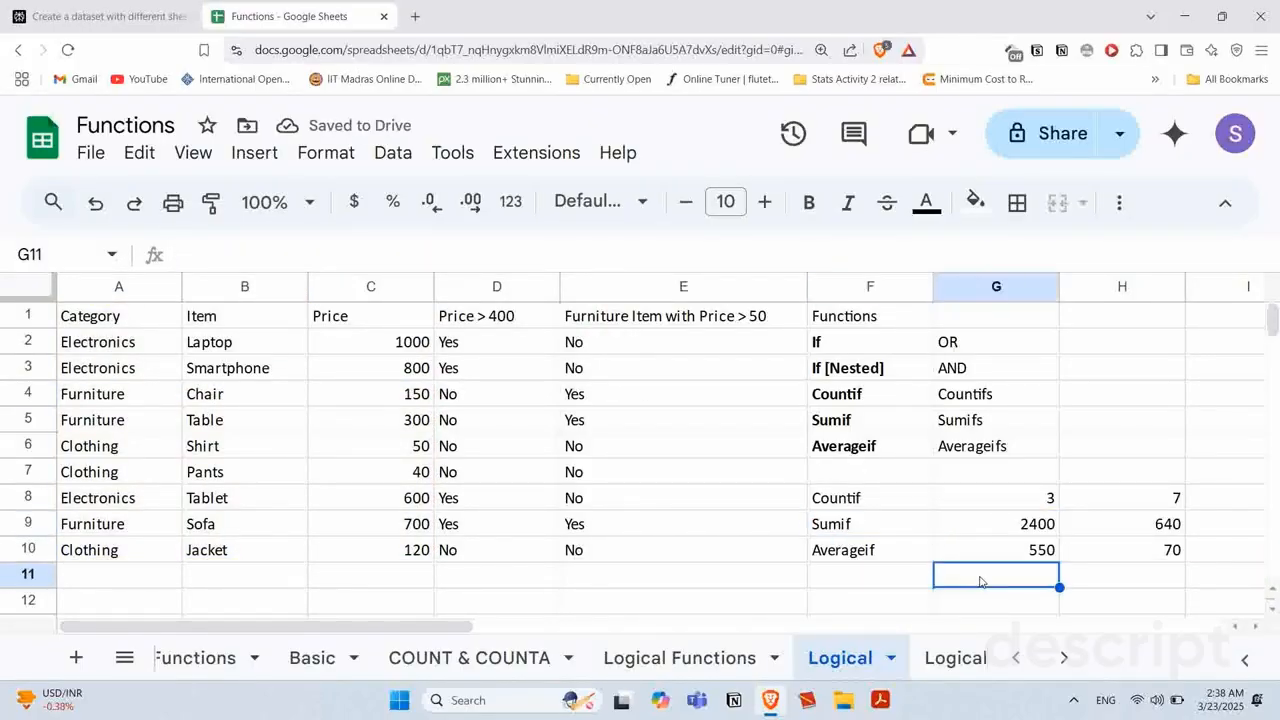
{"action": "type", "text": "=averageif("}
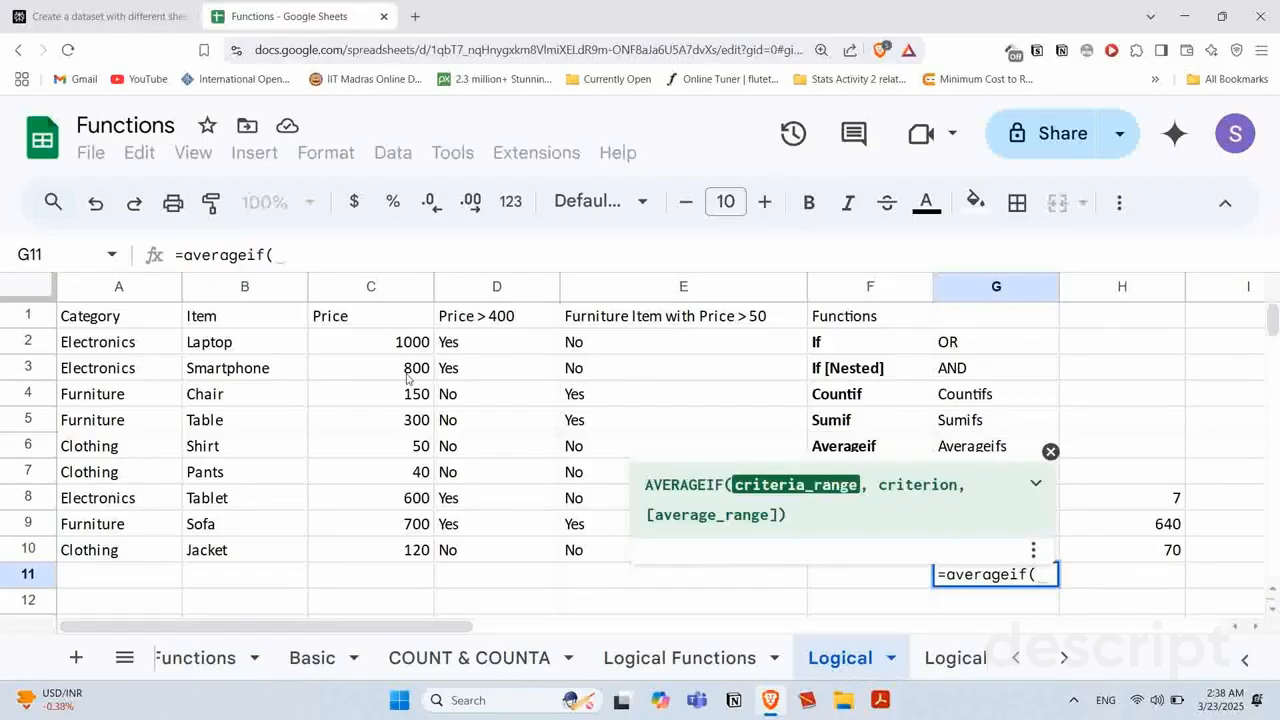
{"action": "left_click_drag", "start_coordinate": [78, 318], "coordinate": [418, 569]}
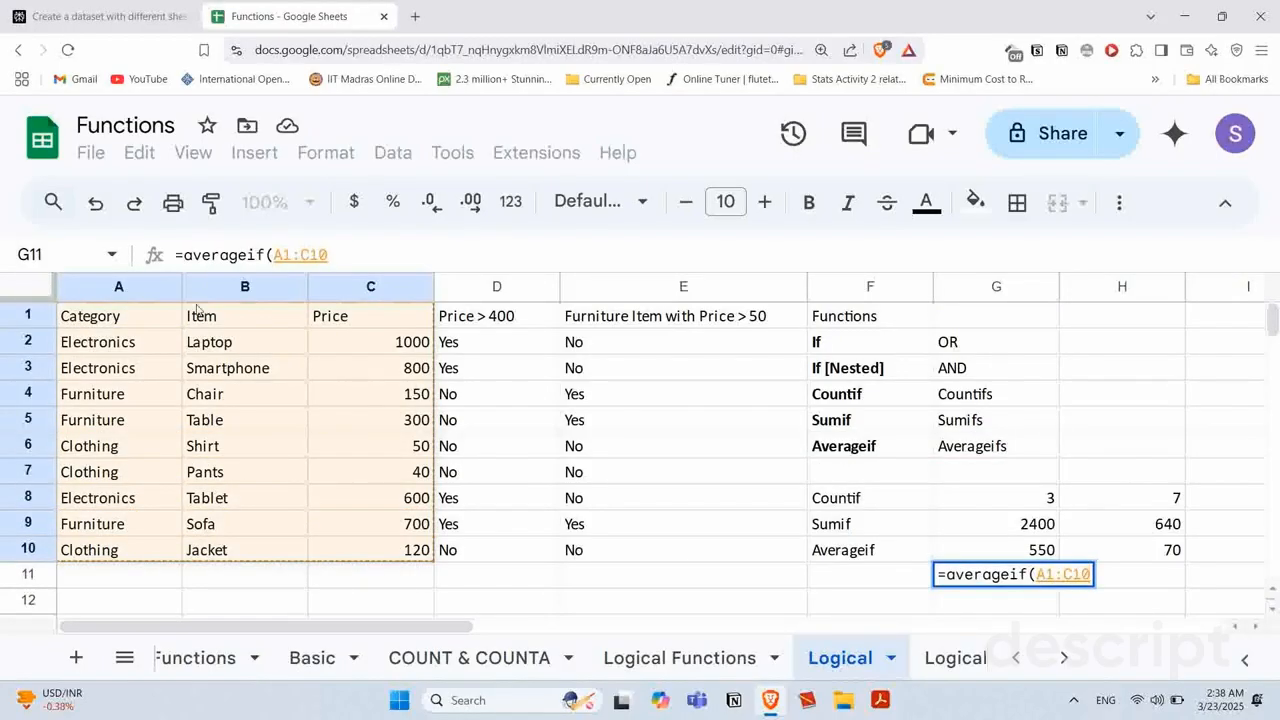
{"action": "type", "text": ", "}
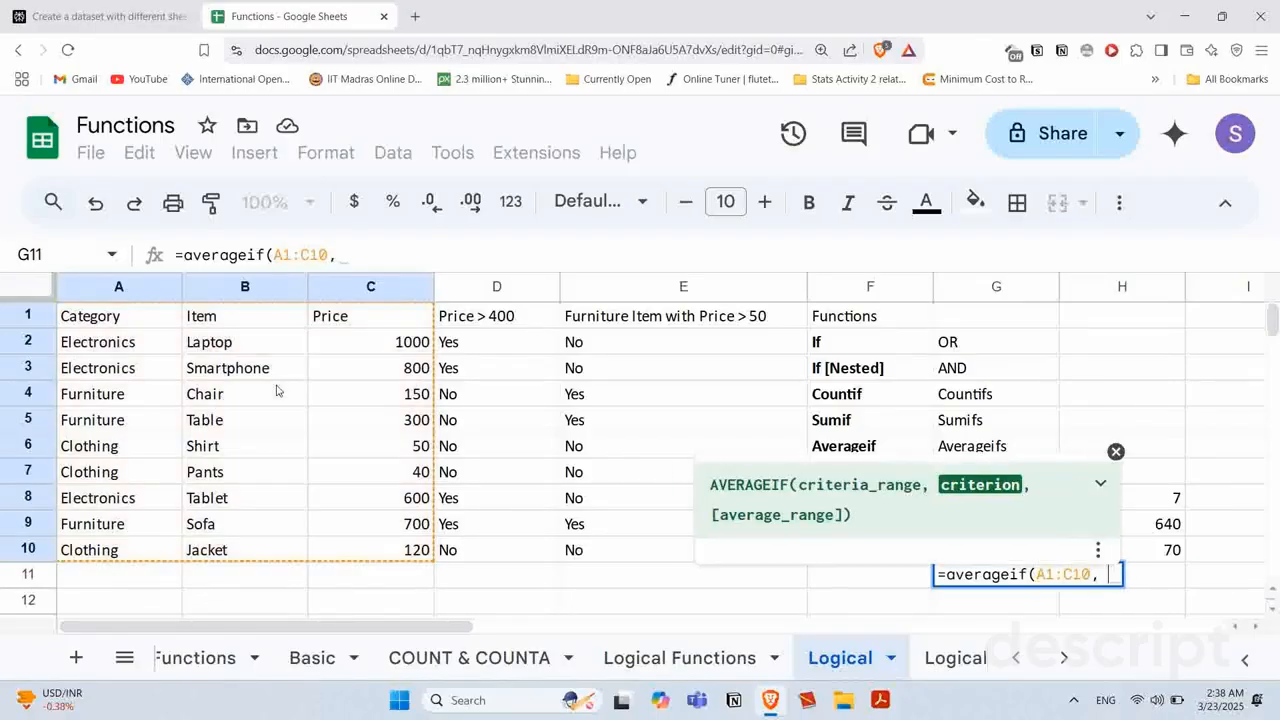
{"action": "type", "text": "\""}
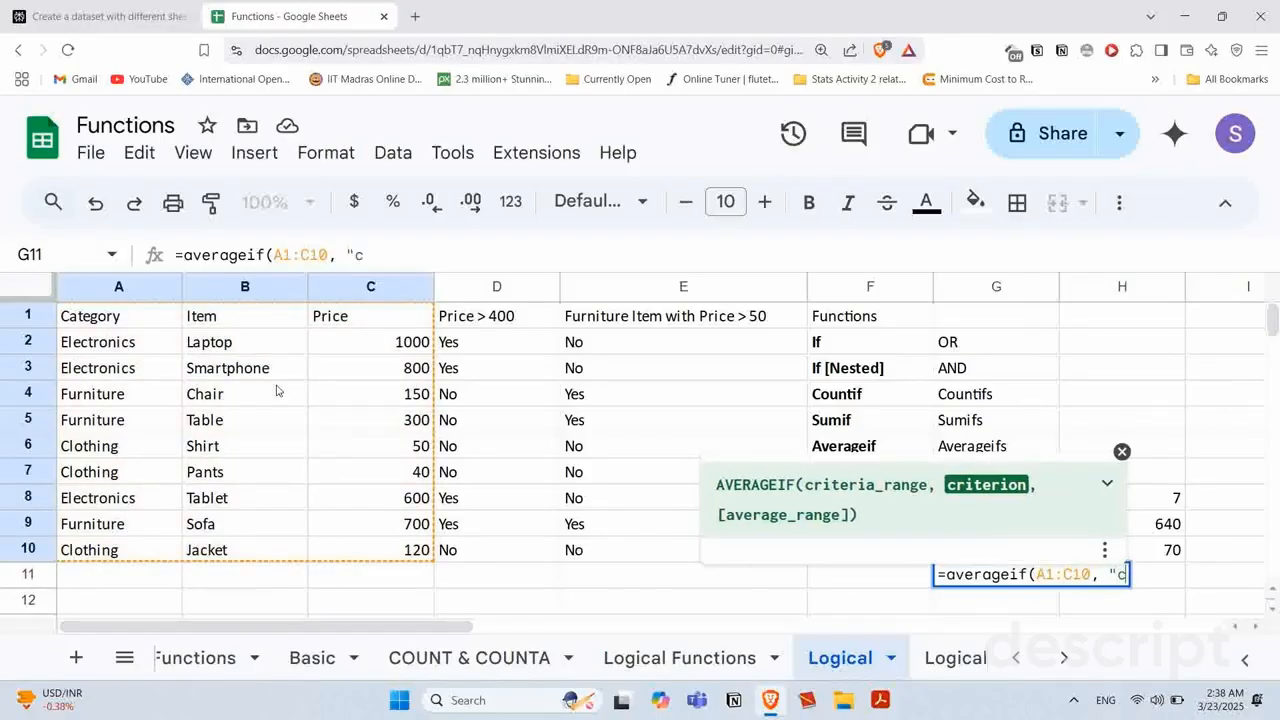
{"action": "type", "text": "Fu"}
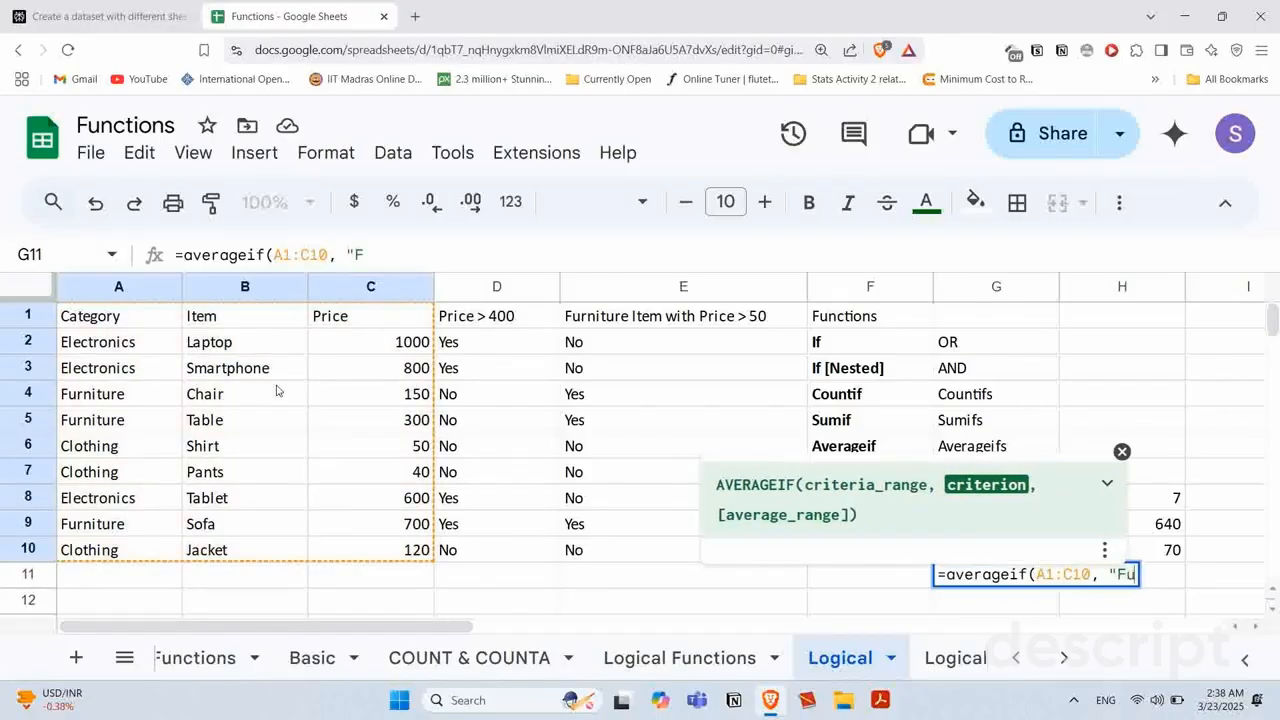
{"action": "type", "text": "rniture\","}
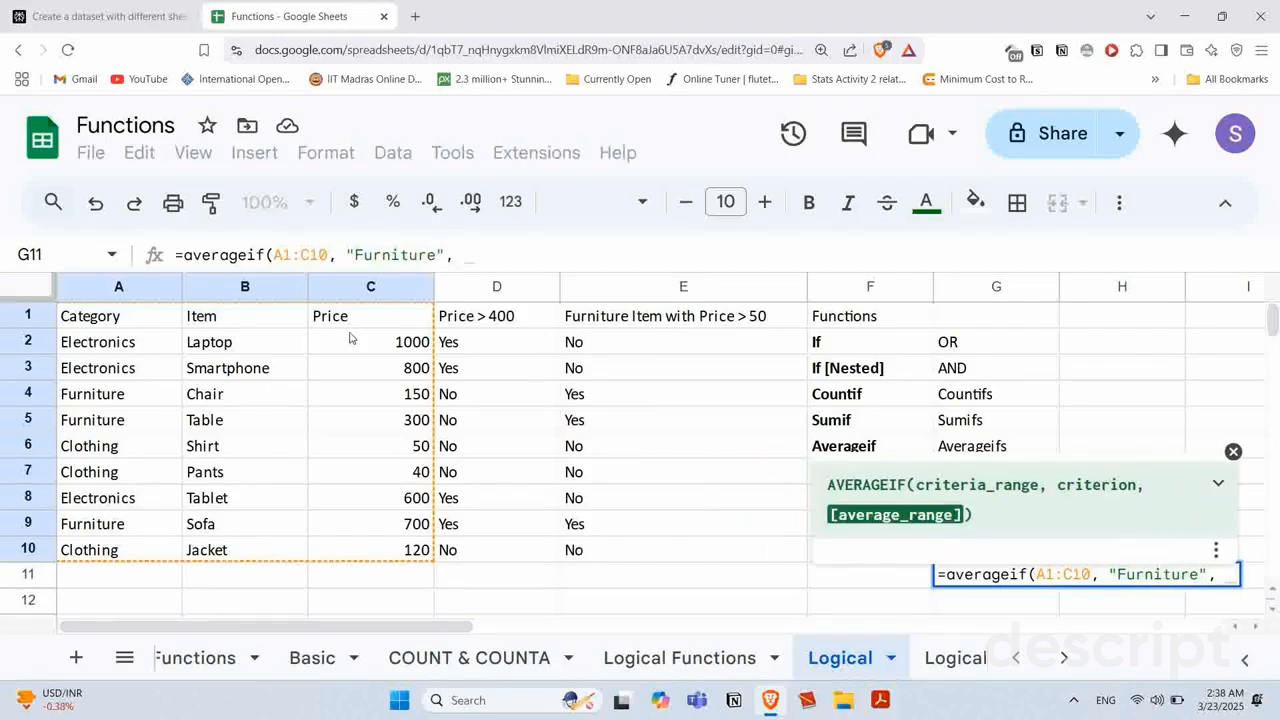
{"action": "left_click_drag", "start_coordinate": [352, 340], "coordinate": [380, 546]}
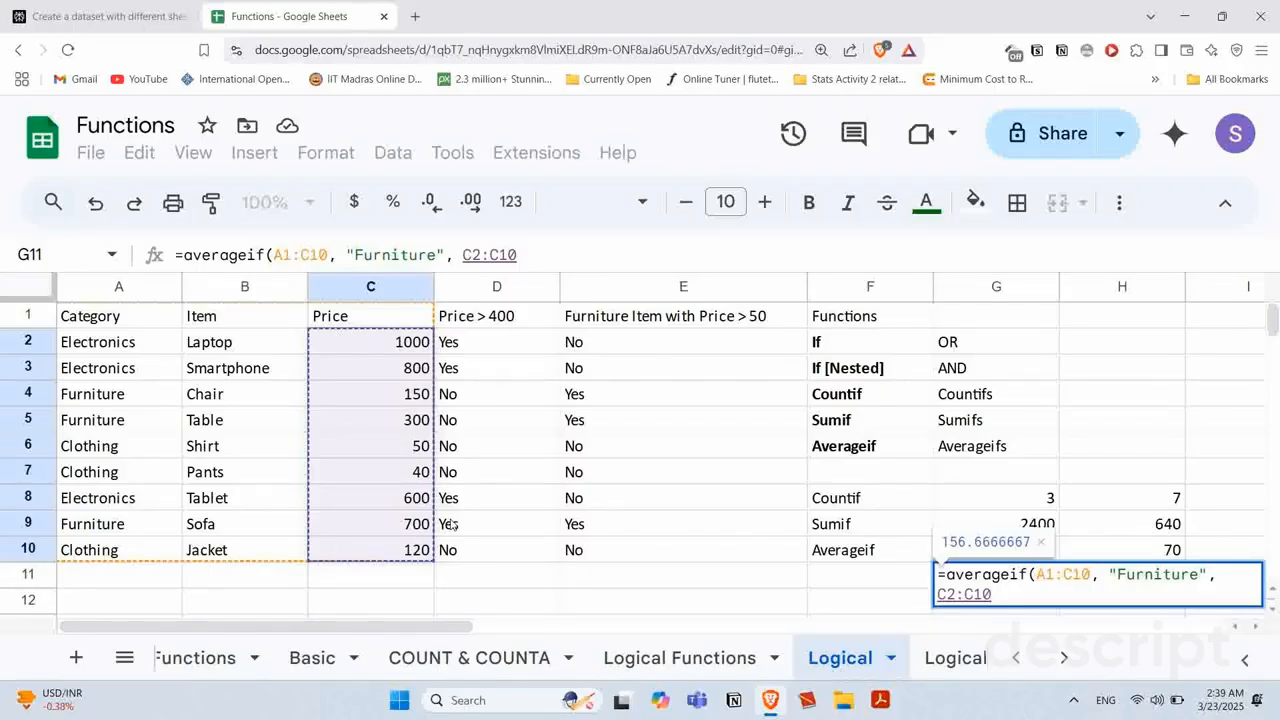
{"action": "type", "text": ")"}
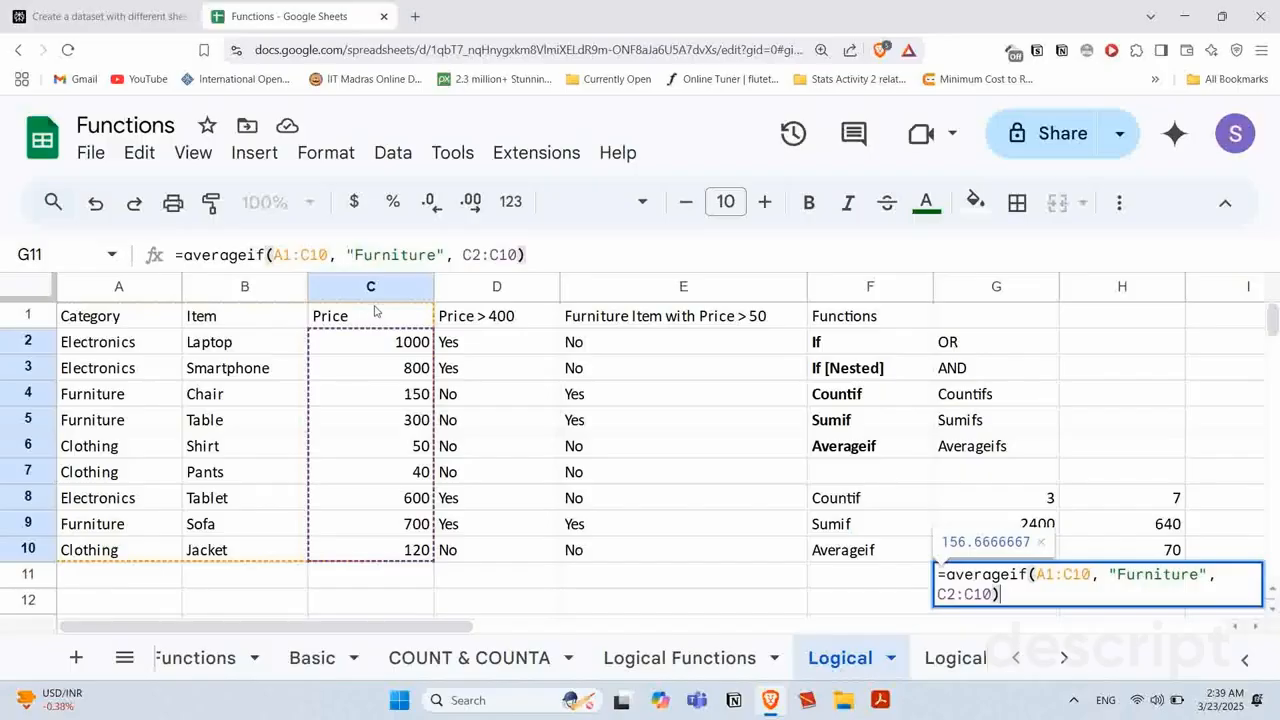
{"action": "key", "text": "Return"}
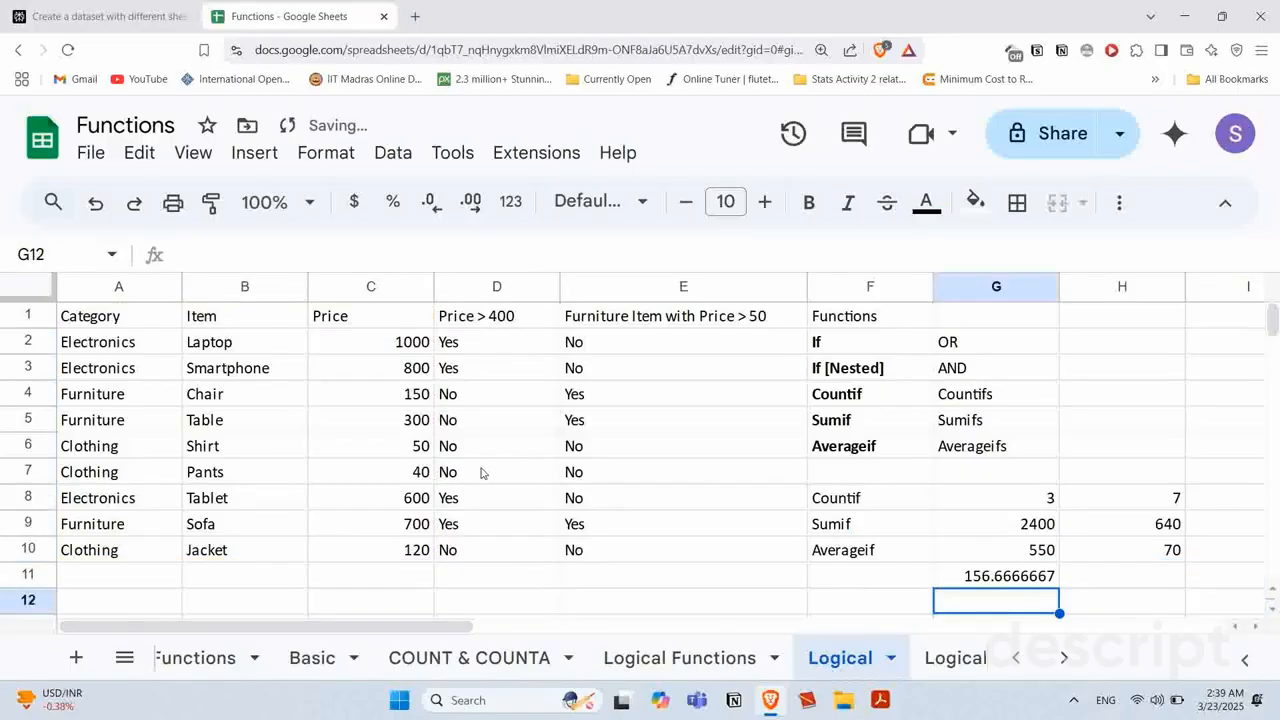
Step: Change the average range of the Furniture AVERAGEIF formula in G11 to C1:C10, matching the rows of its criteria range
{"action": "left_click", "coordinate": [1005, 578]}
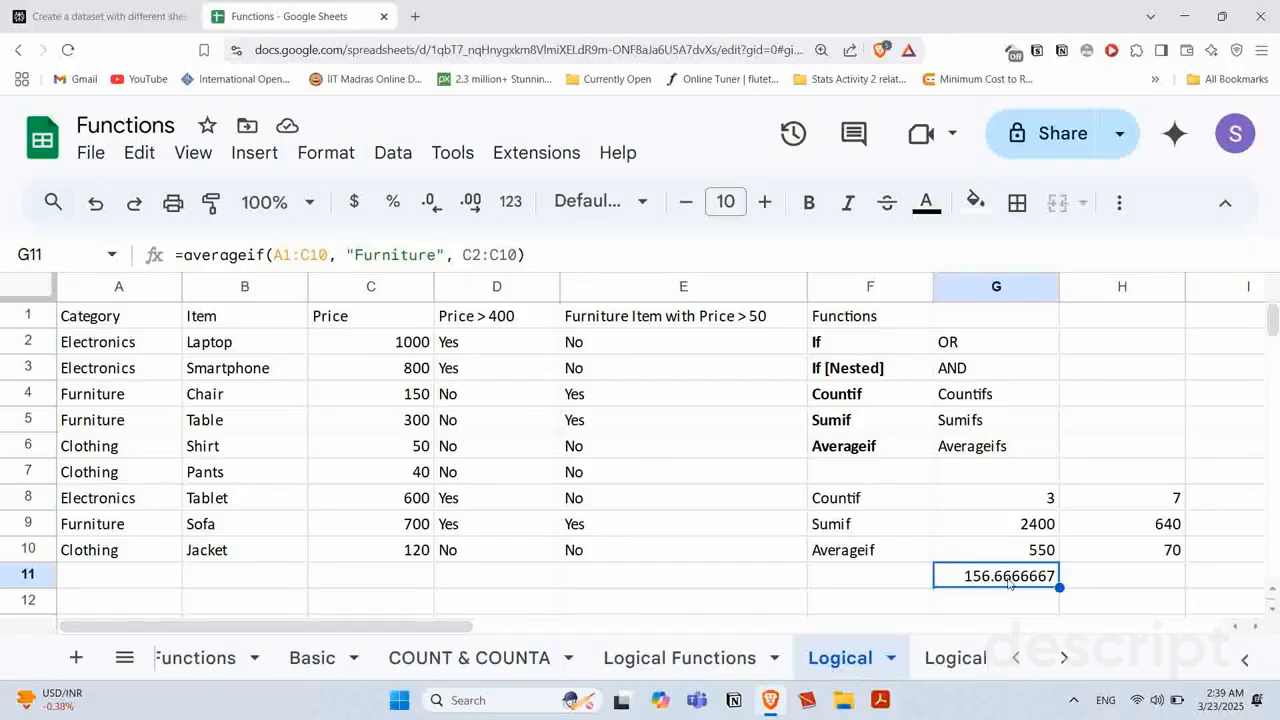
{"action": "double_click", "coordinate": [1009, 582]}
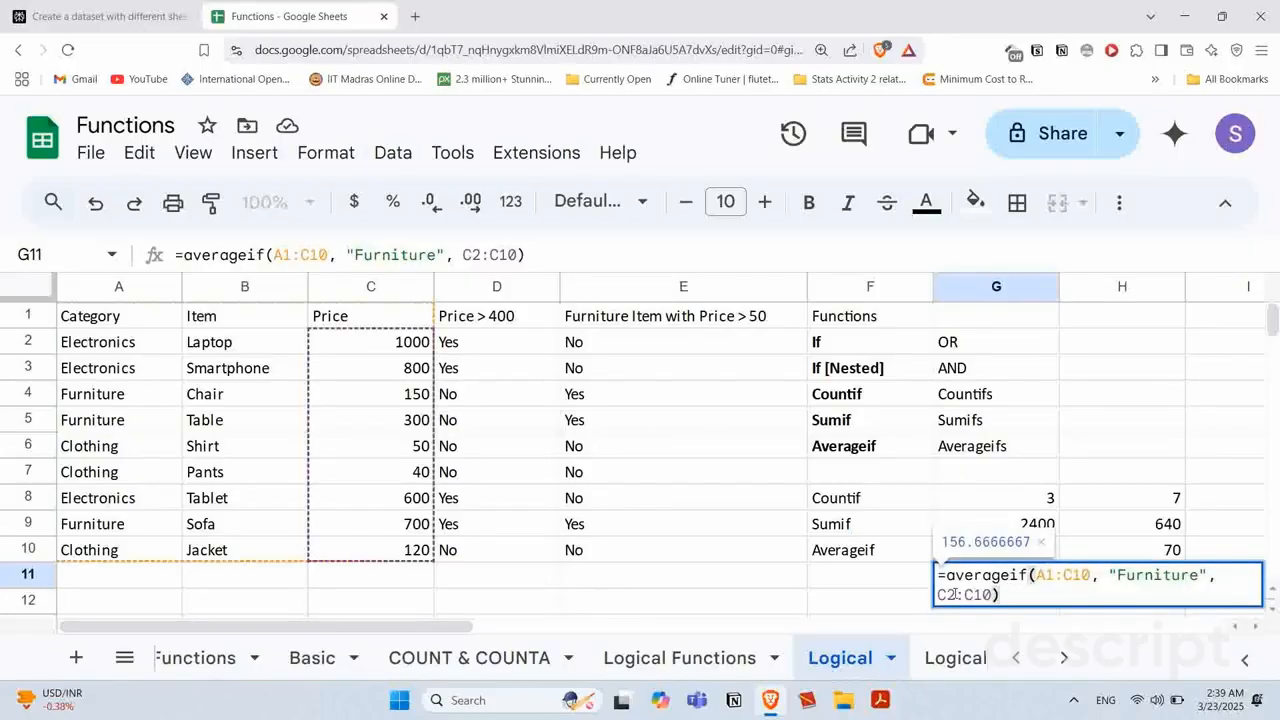
{"action": "key", "text": "BackSpace"}
{"action": "key", "text": "BackSpace"}
{"action": "key", "text": "BackSpace"}
{"action": "key", "text": "BackSpace"}
{"action": "key", "text": "BackSpace"}
{"action": "key", "text": "BackSpace"}
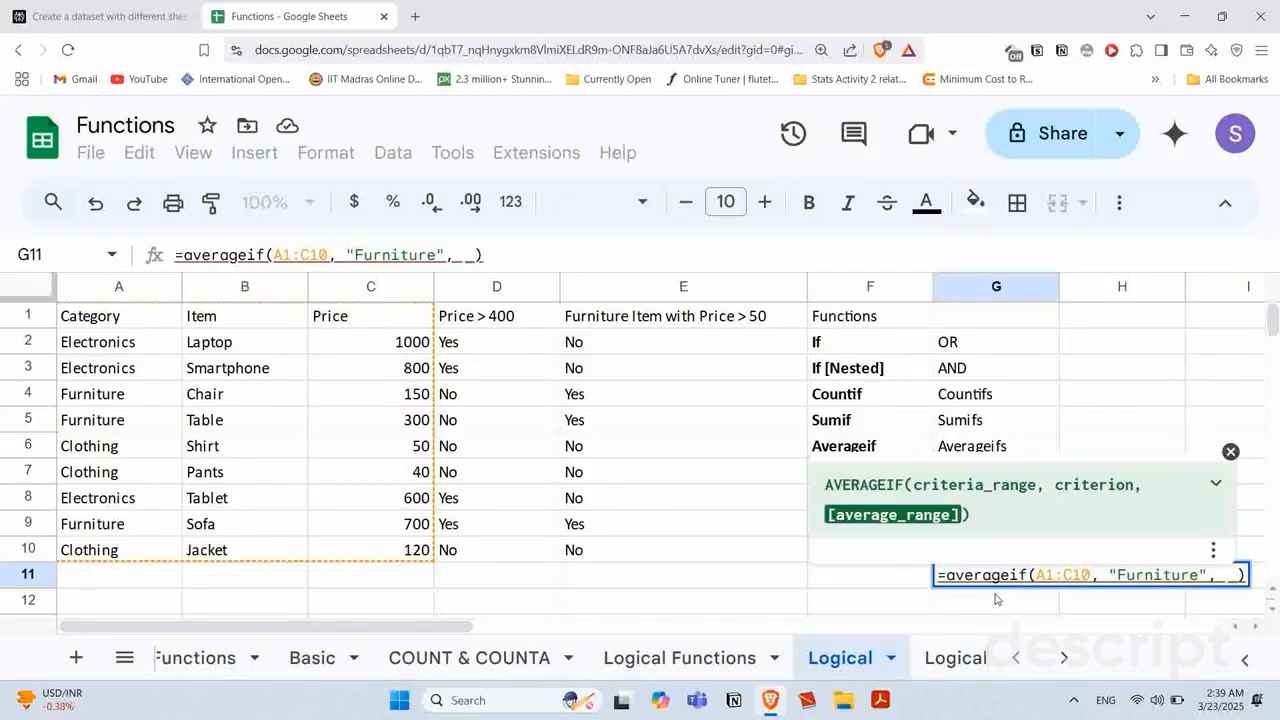
{"action": "left_click_drag", "start_coordinate": [360, 318], "coordinate": [382, 556]}
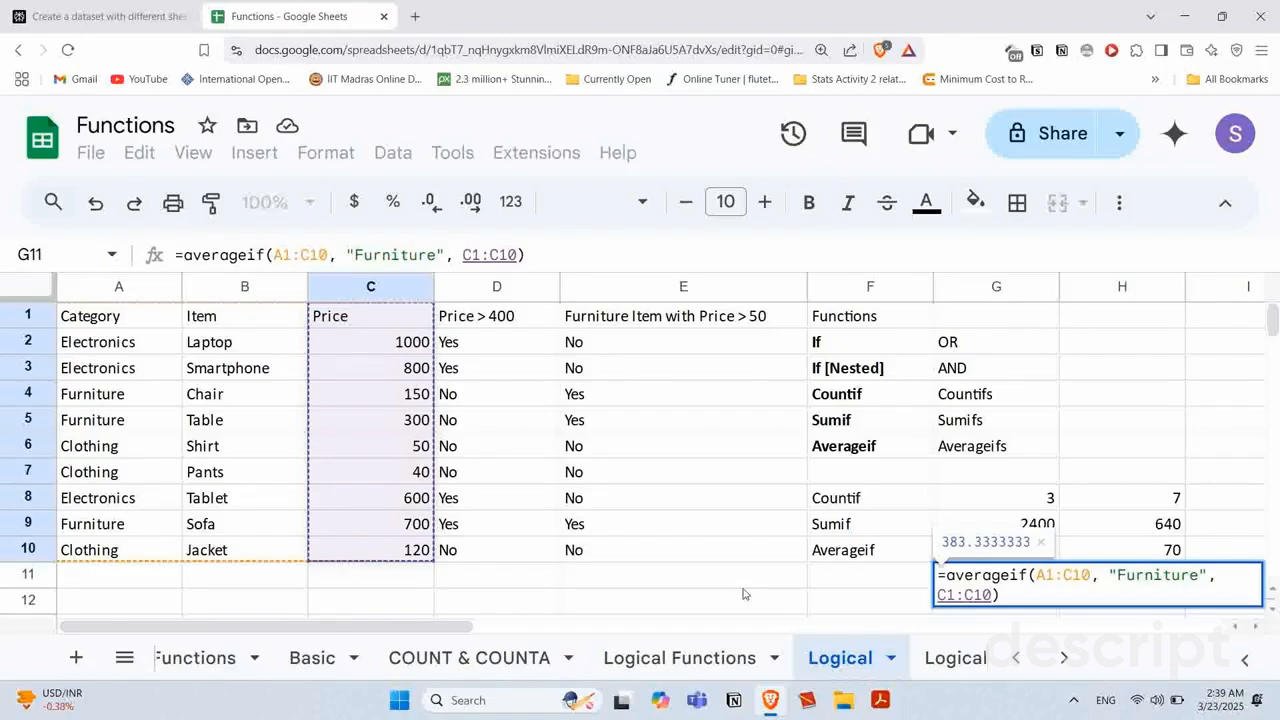
{"action": "key", "text": "Return"}
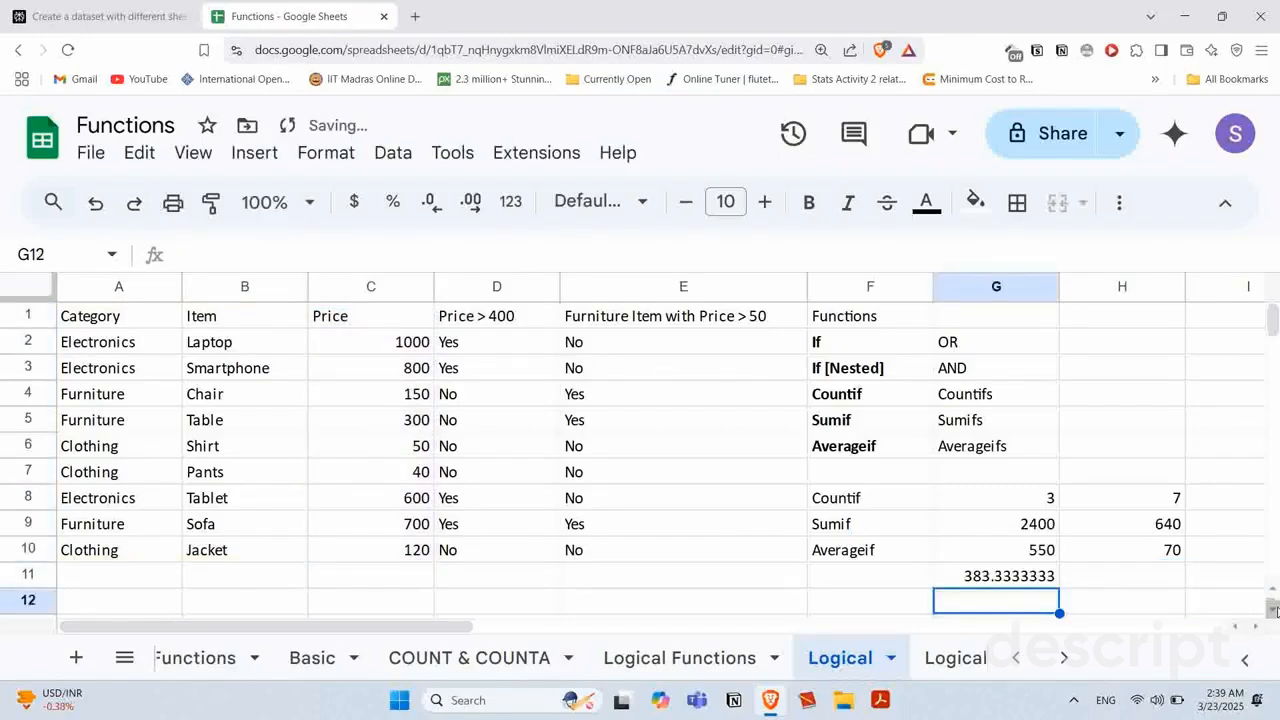
Step: Select the Furniture prices in C4, C5 and C9 together with G11 and view the average of the selection to check the formula
{"action": "left_click", "coordinate": [998, 578]}
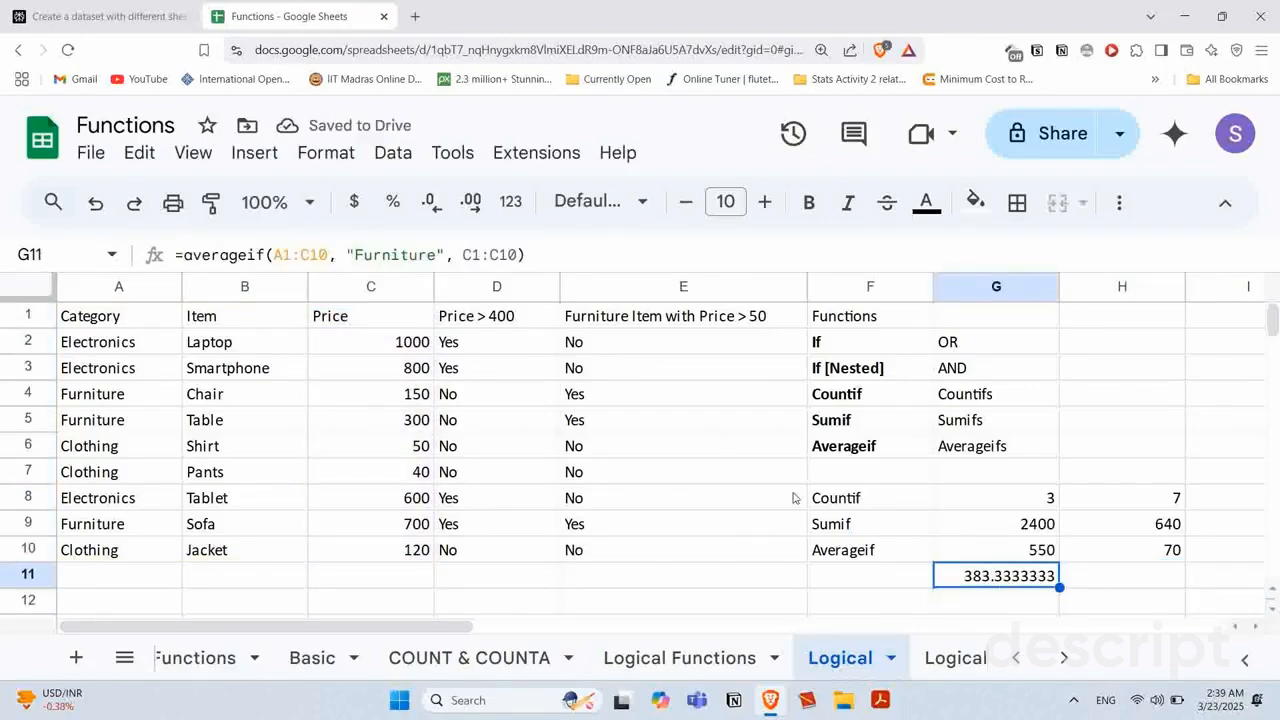
{"action": "left_click", "coordinate": [763, 479]}
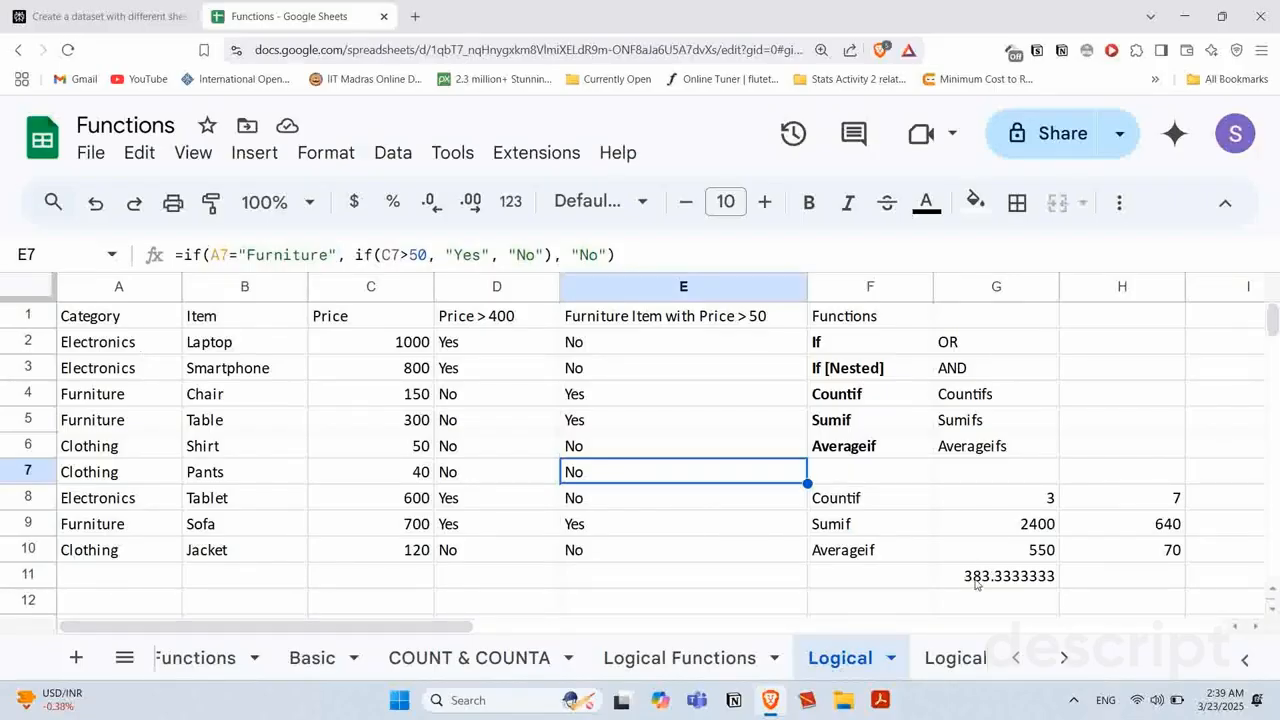
{"action": "left_click", "coordinate": [454, 402]}
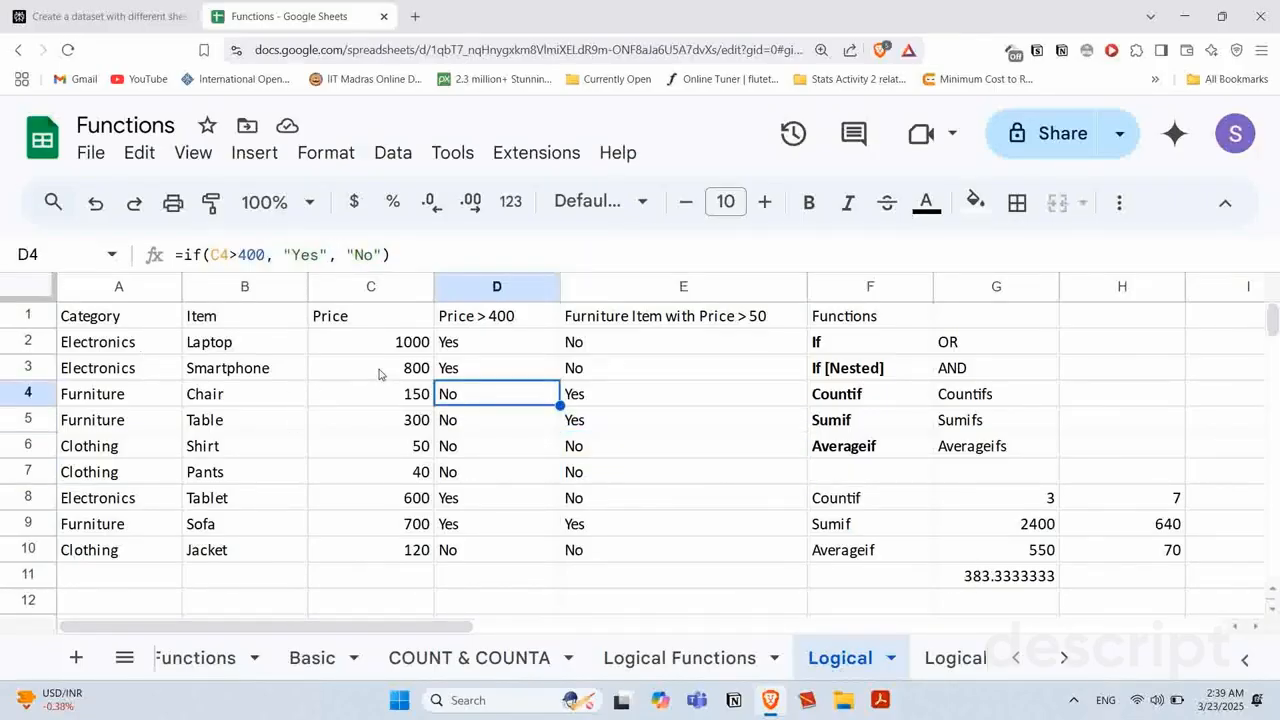
{"action": "left_click", "coordinate": [80, 420]}
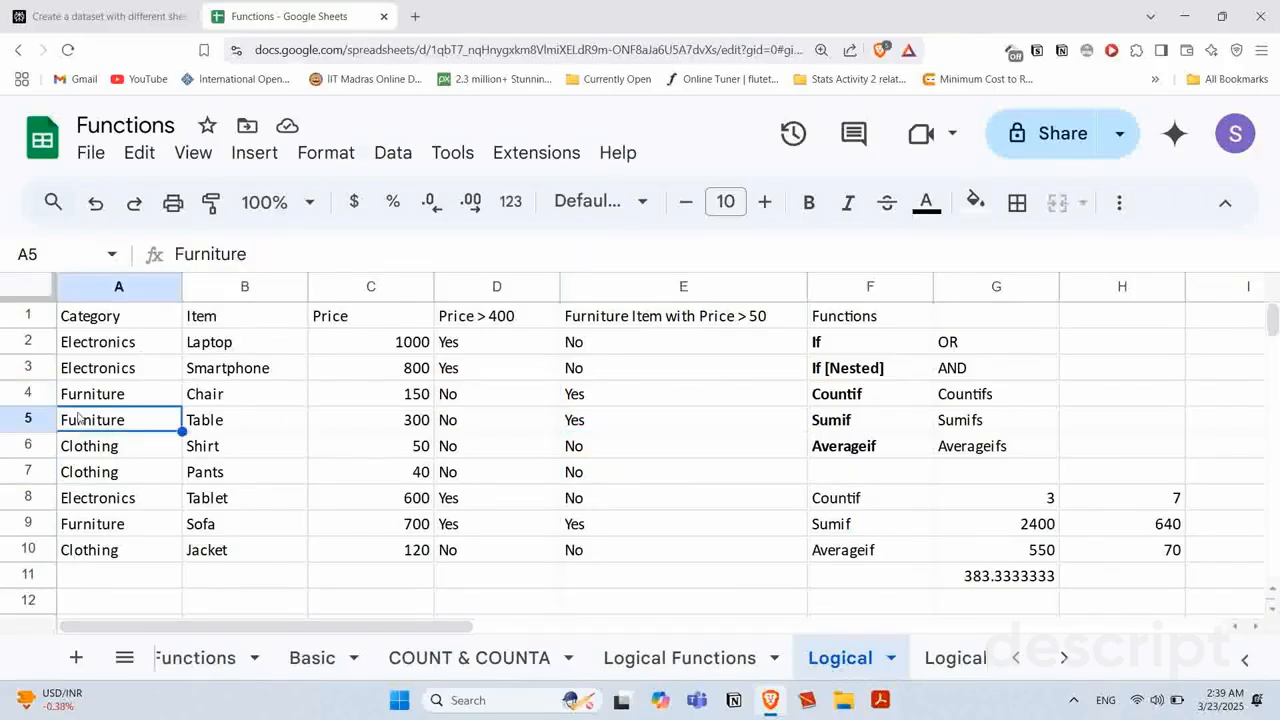
{"action": "left_click", "coordinate": [124, 401]}
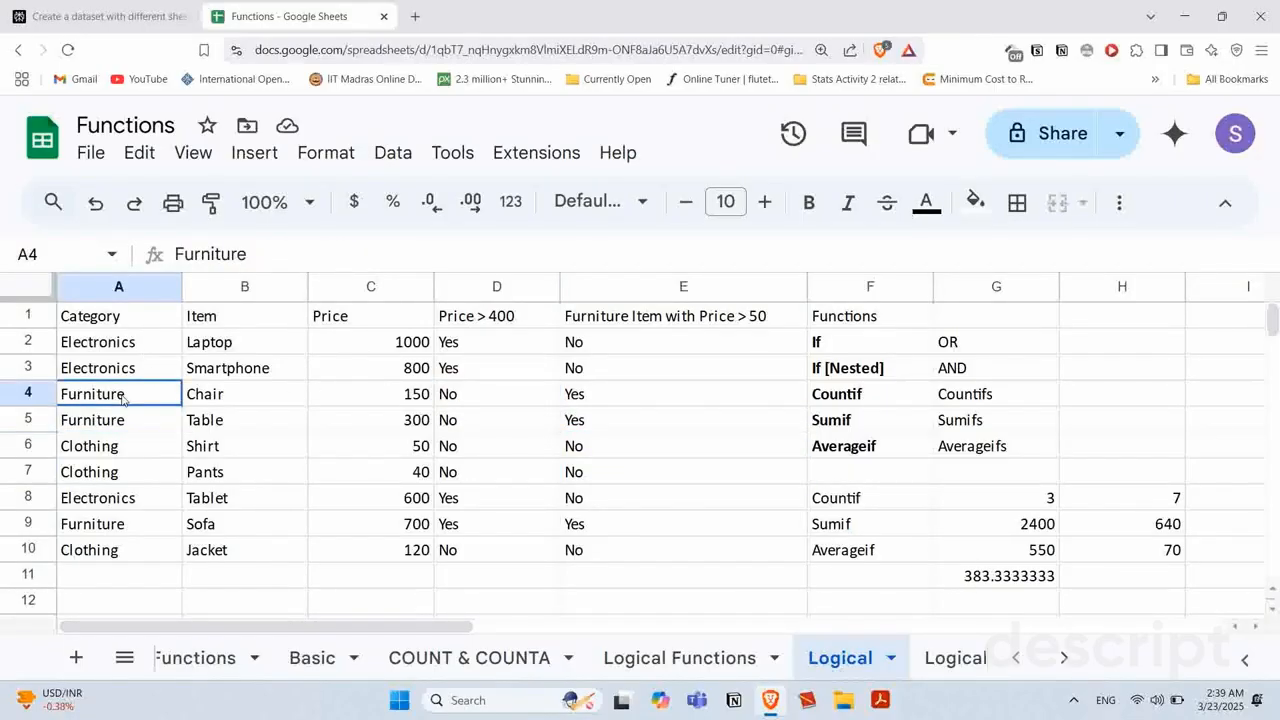
{"action": "left_click", "coordinate": [998, 584]}
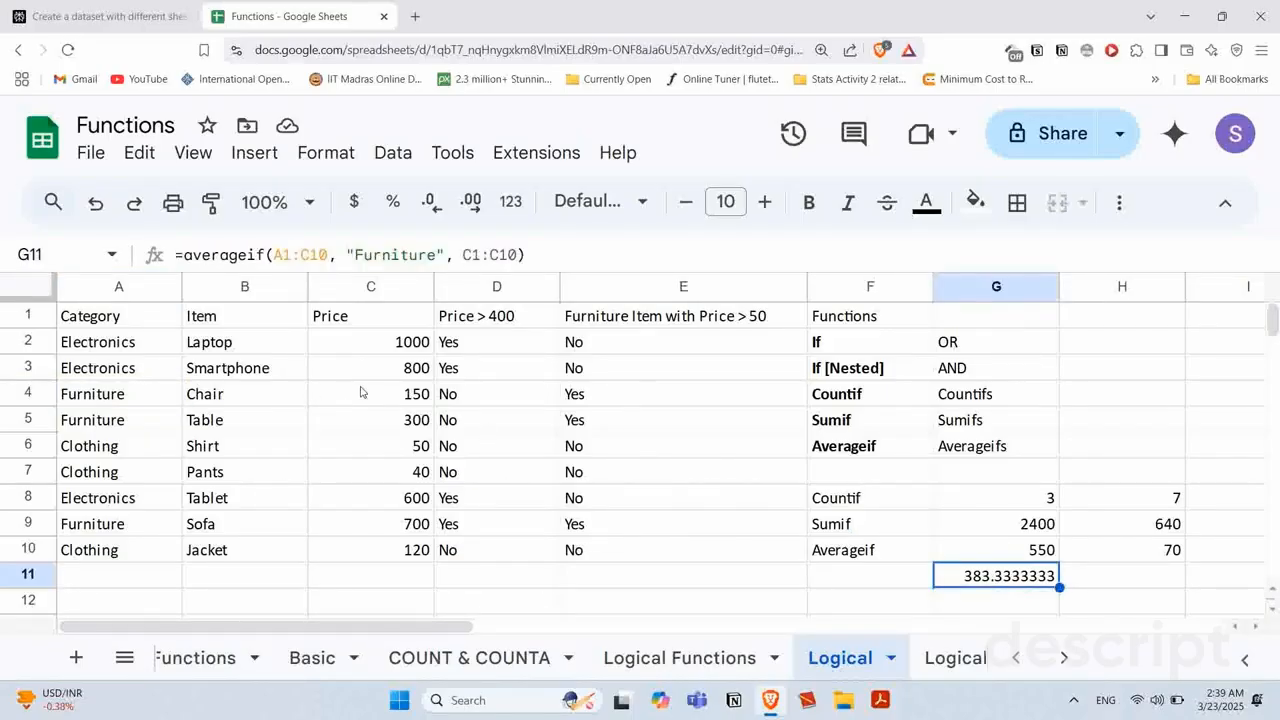
{"action": "left_click", "coordinate": [390, 399], "text": "ctrl"}
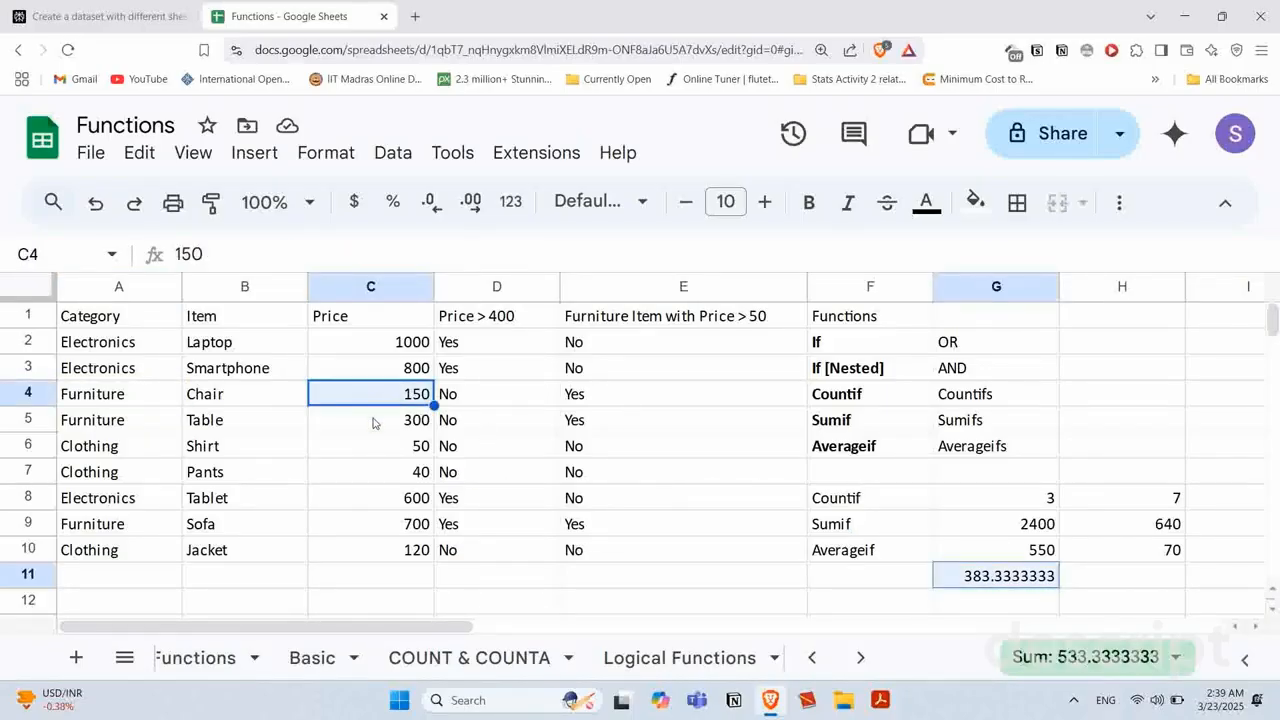
{"action": "left_click", "coordinate": [373, 423], "text": "shift"}
{"action": "left_click", "coordinate": [368, 525], "text": "ctrl"}
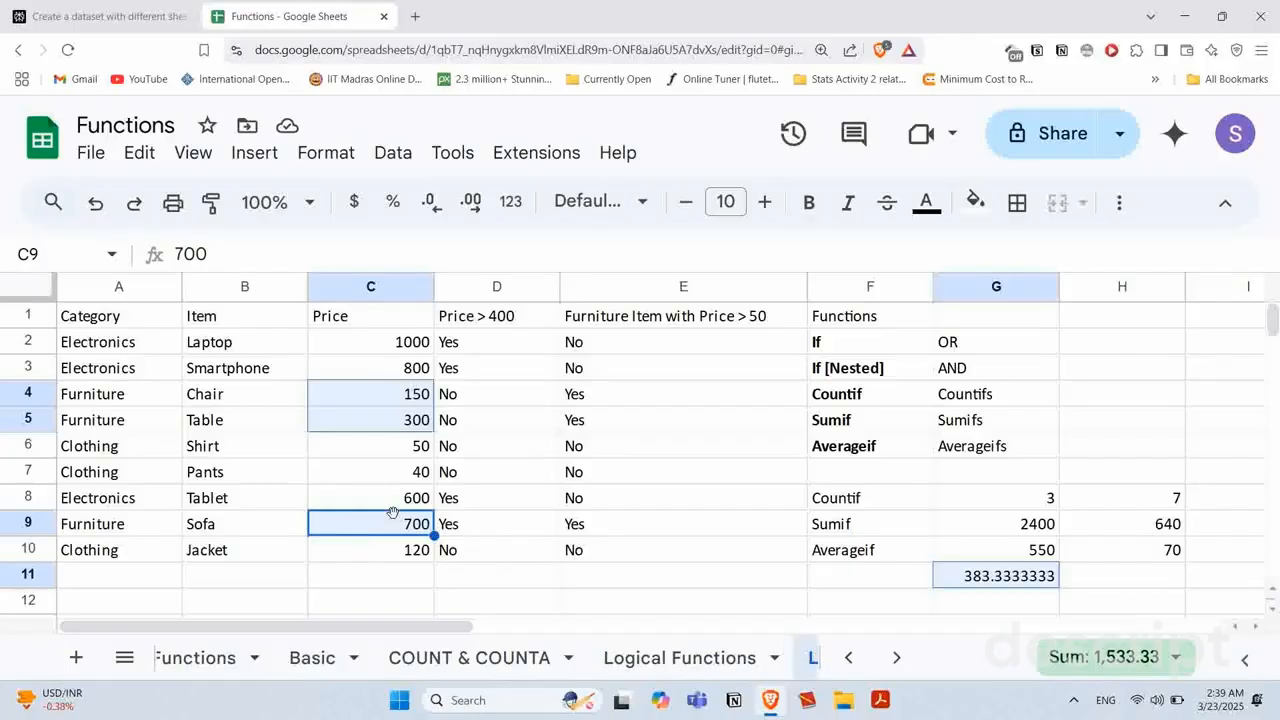
{"action": "left_click", "coordinate": [1100, 656]}
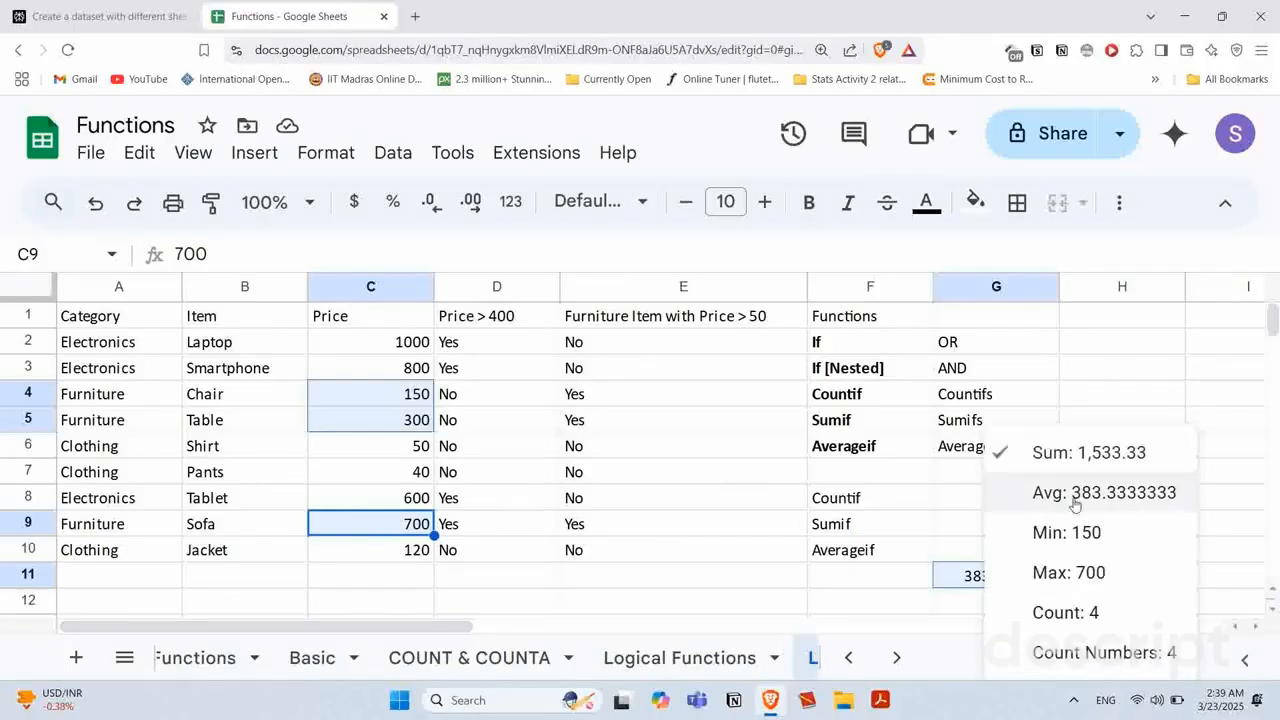
Step: Examine the criteria range A1:C10 and the average range C1:C10 in the G11 formula, leaving it unedited
{"action": "left_click", "coordinate": [946, 584]}
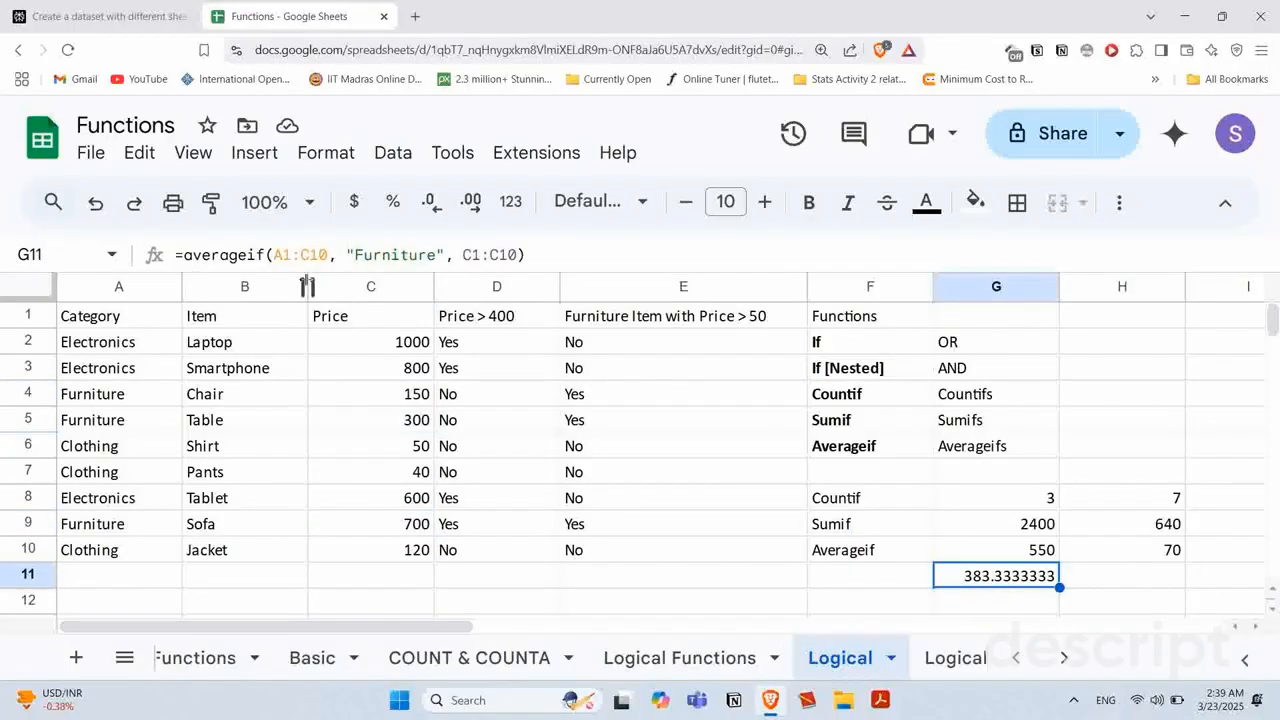
{"action": "left_click_drag", "start_coordinate": [273, 255], "coordinate": [328, 255]}
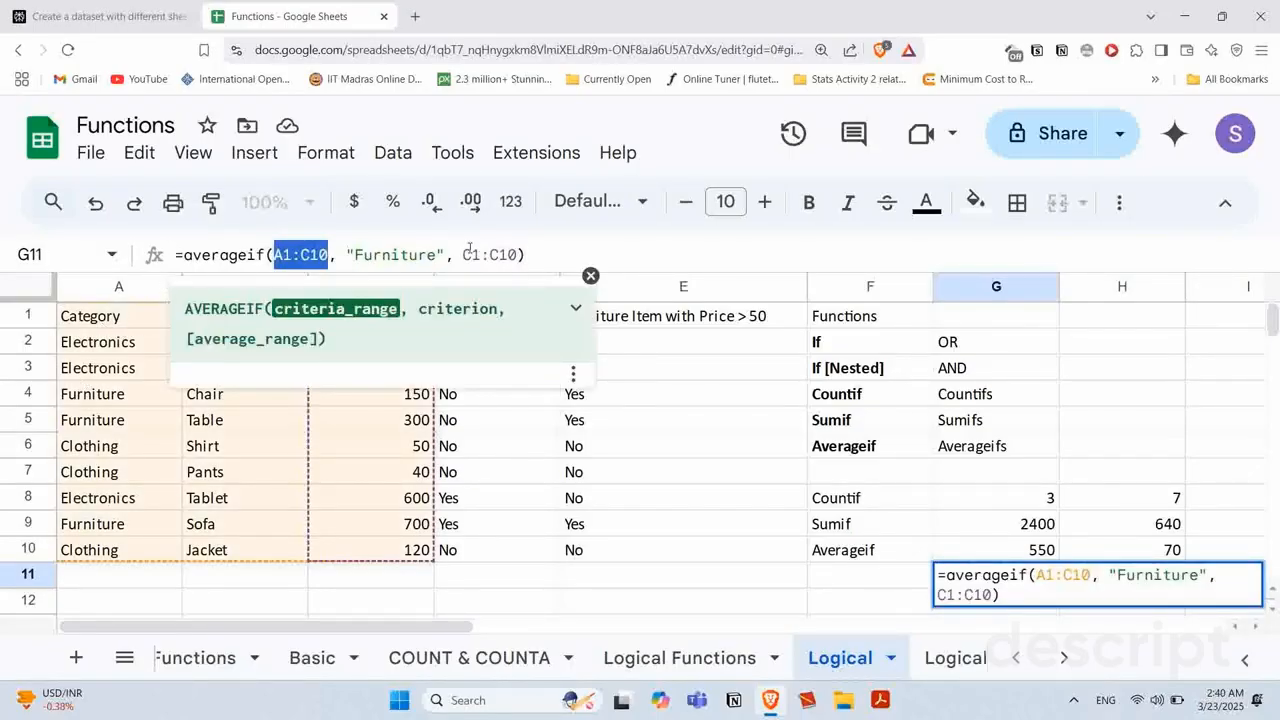
{"action": "left_click_drag", "start_coordinate": [463, 255], "coordinate": [517, 255]}
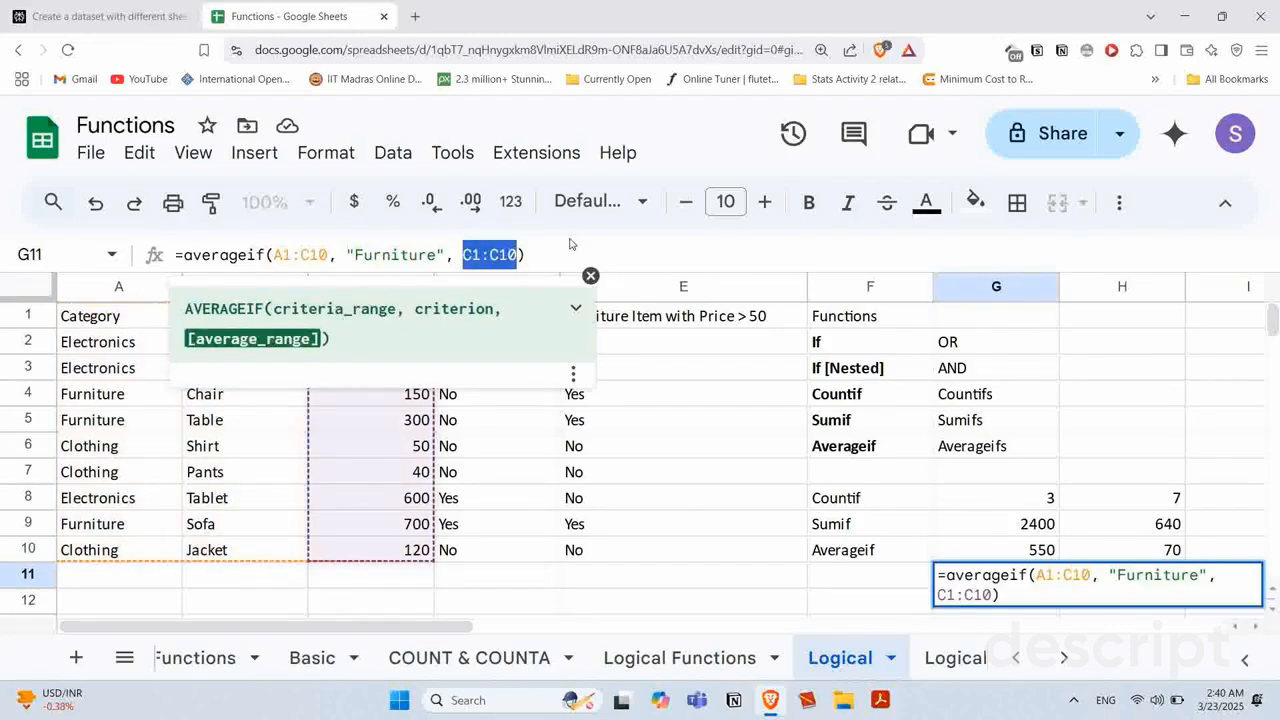
{"action": "left_click", "coordinate": [552, 246]}
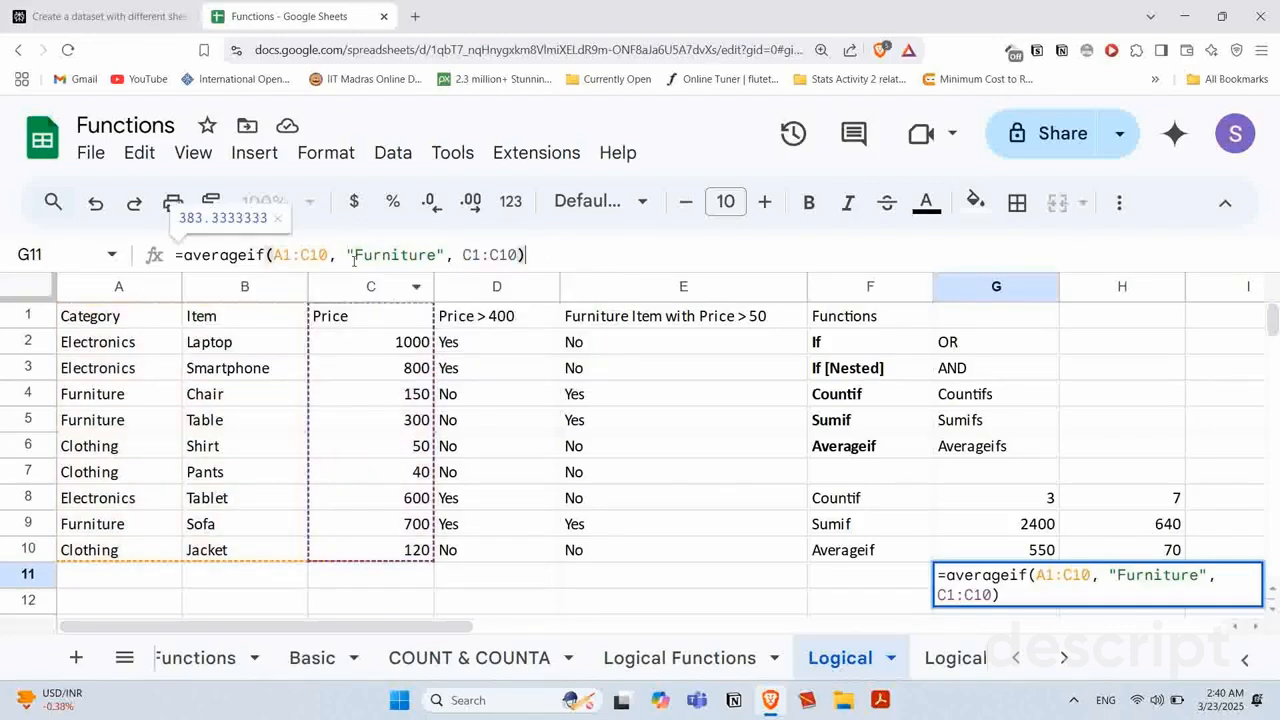
{"action": "left_click", "coordinate": [422, 430]}
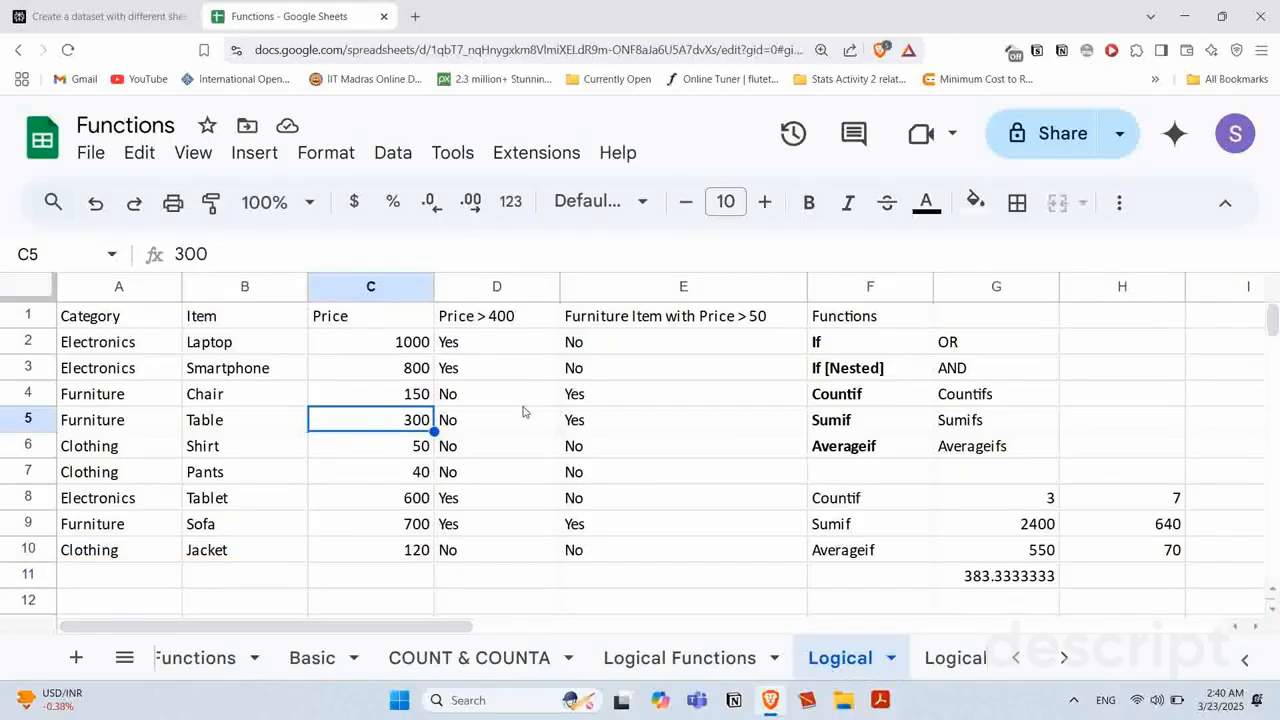
{"action": "left_click", "coordinate": [585, 418]}
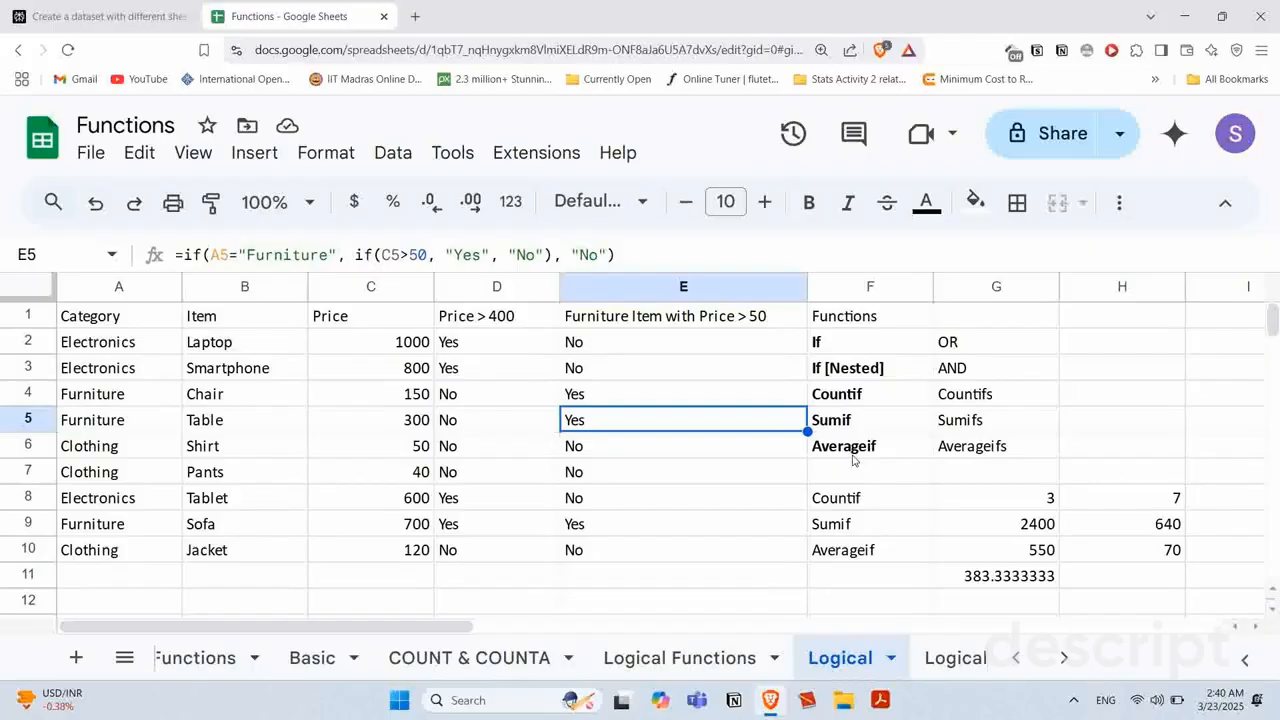
{"action": "left_click", "coordinate": [953, 349]}
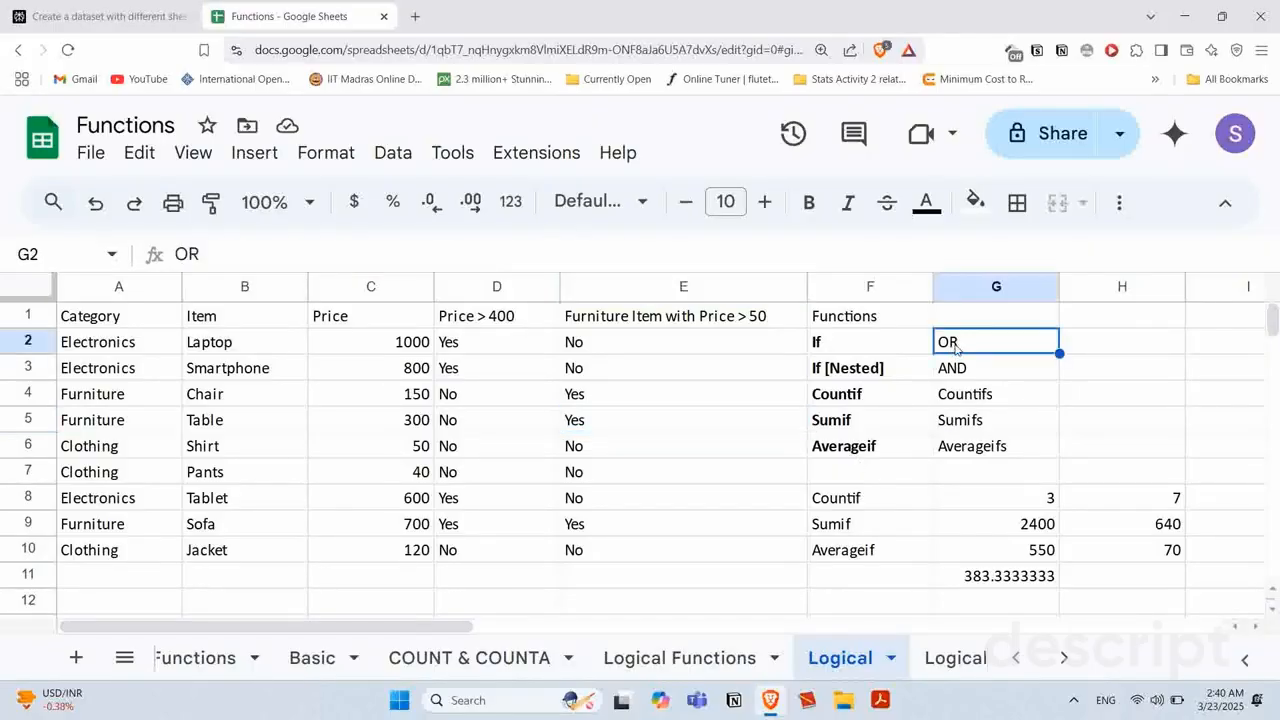
{"action": "left_click", "coordinate": [967, 375]}
{"action": "left_click", "coordinate": [962, 343]}
{"action": "left_click", "coordinate": [965, 375]}
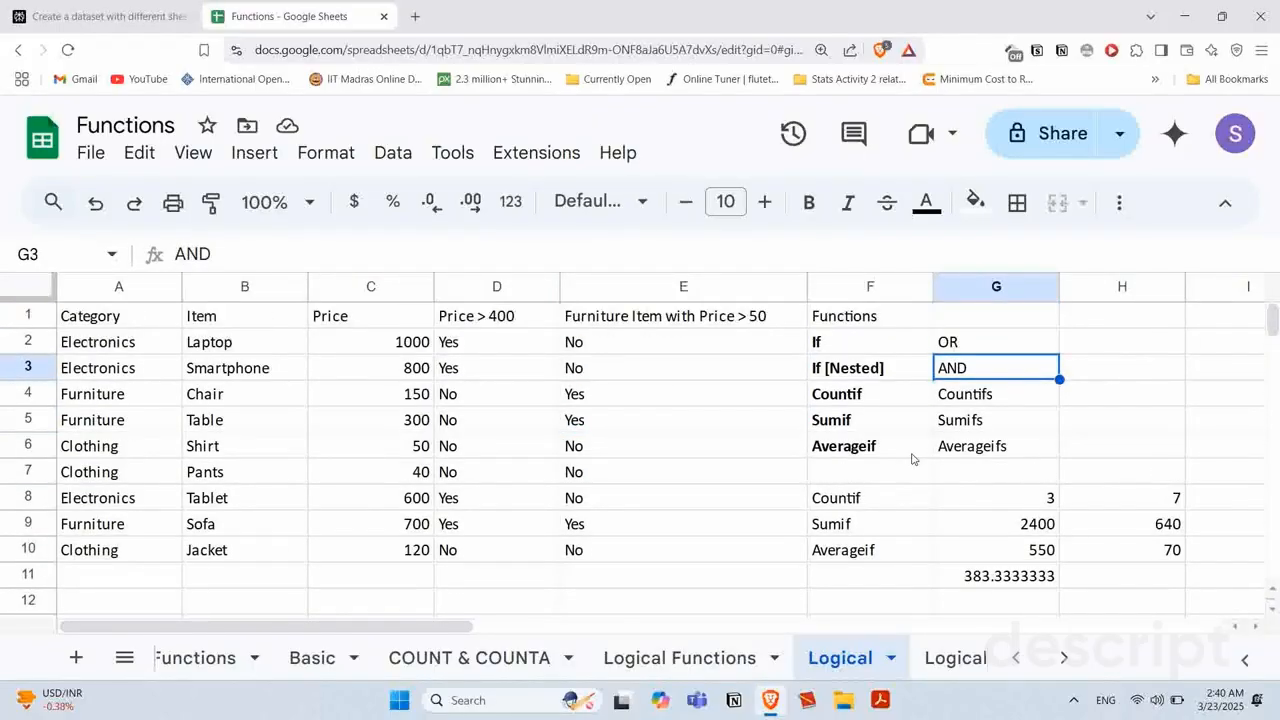
Step: Clear the Clothing Countif, Sumif and Averageif results by emptying H7:H10
{"action": "scroll", "coordinate": [946, 483], "scroll_direction": "down", "scroll_amount": 1}
{"action": "scroll", "coordinate": [946, 483], "scroll_direction": "up", "scroll_amount": 1}
{"action": "left_click_drag", "start_coordinate": [1120, 472], "coordinate": [1133, 553]}
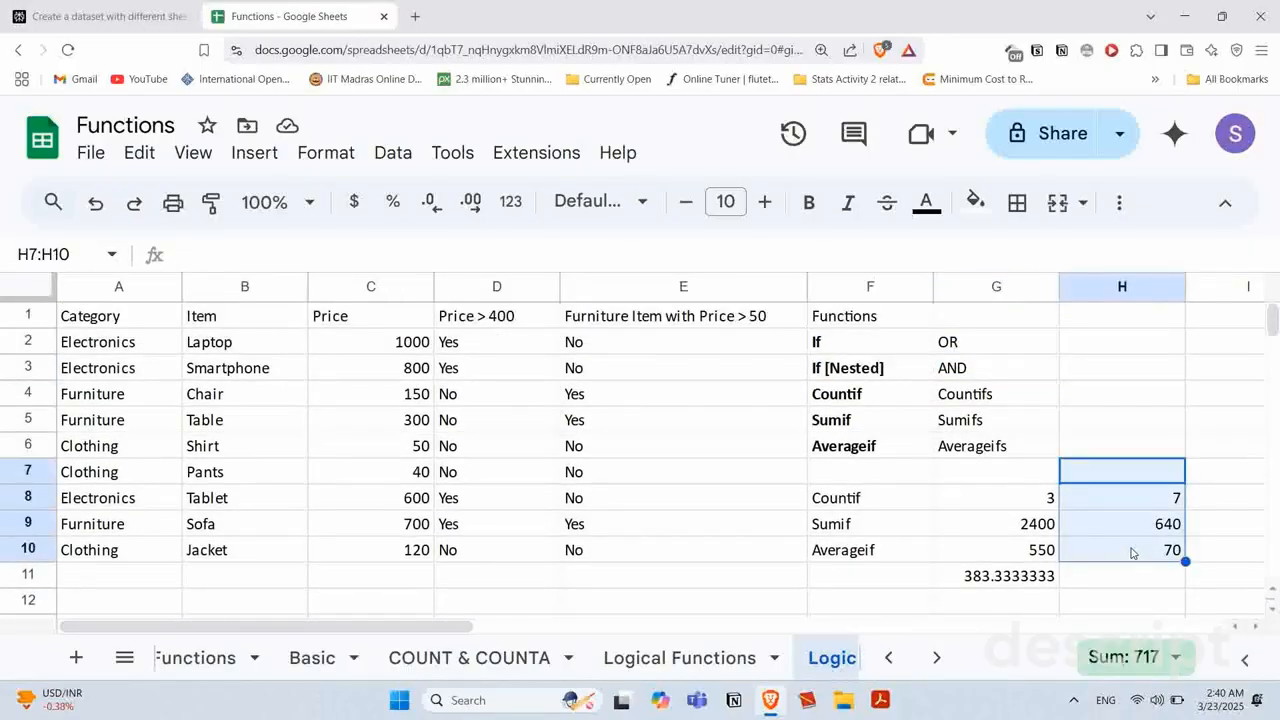
{"action": "key", "text": "Delete"}
{"action": "left_click", "coordinate": [1134, 345]}
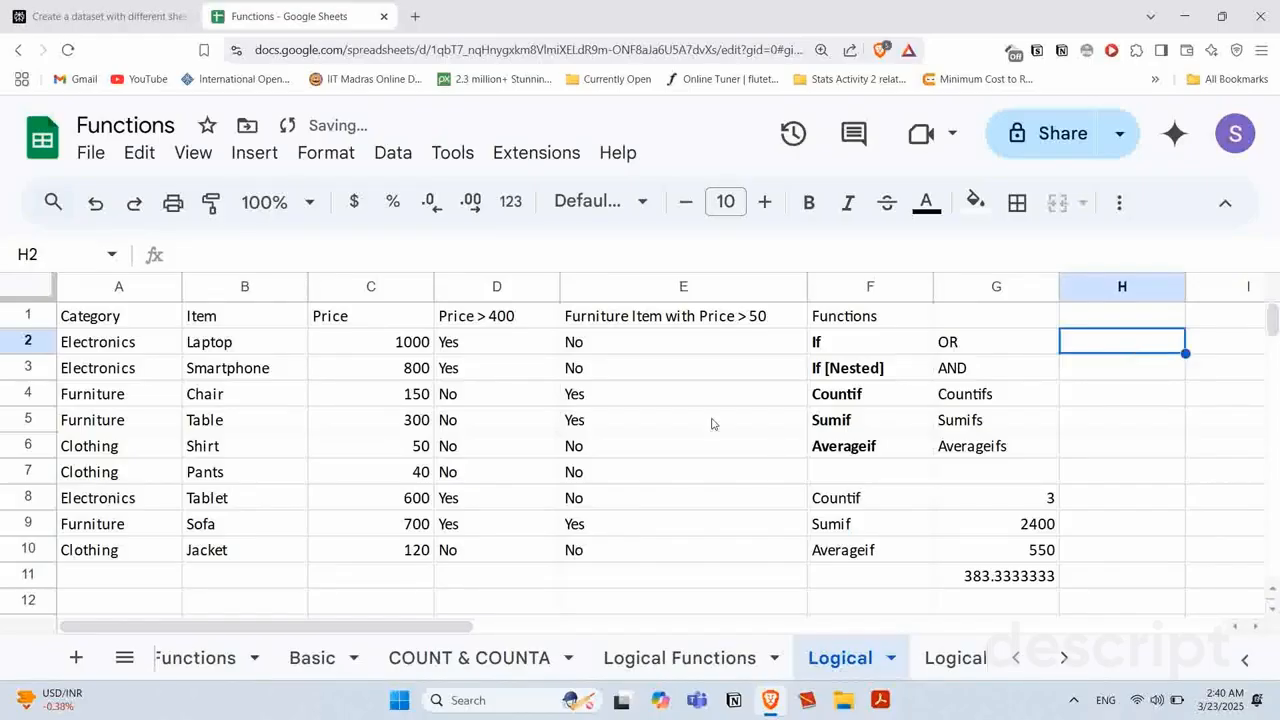
Step: Clear the nested IF formulas in E2:E10 beneath the Furniture Item with Price > 50 header
{"action": "left_click_drag", "start_coordinate": [600, 345], "coordinate": [614, 551]}
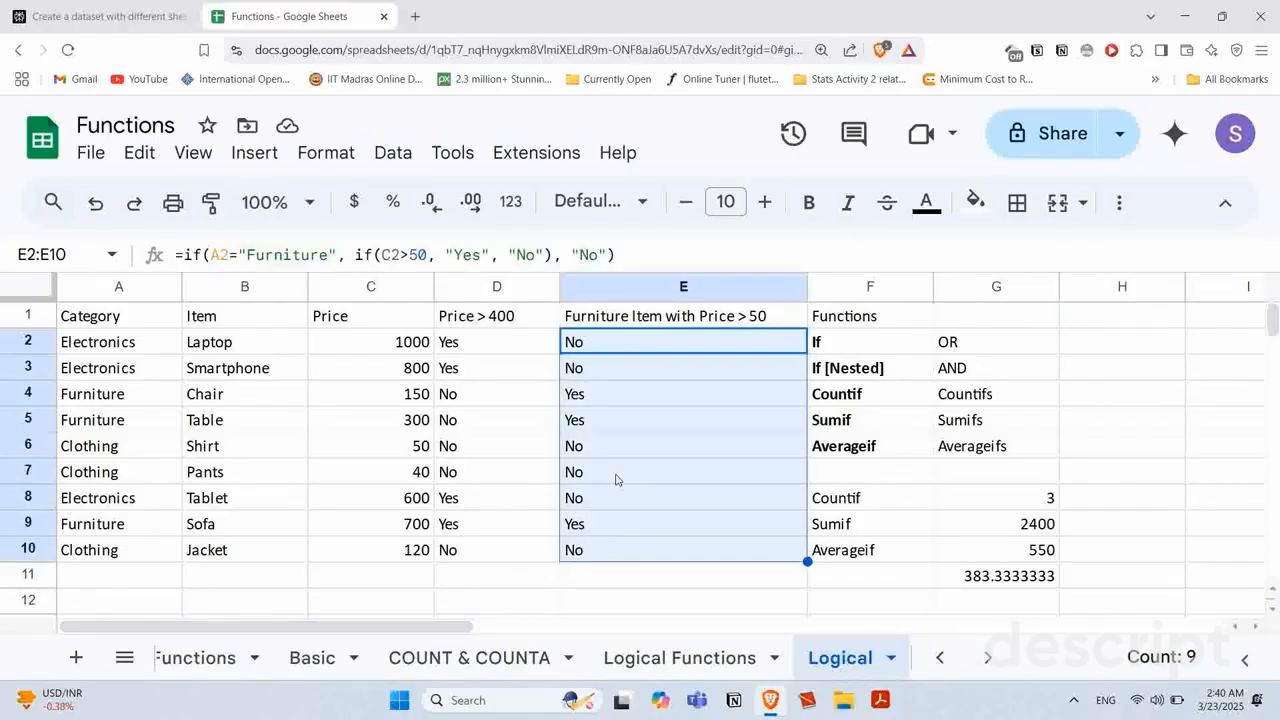
{"action": "key", "text": "Delete"}
{"action": "left_click", "coordinate": [638, 342]}
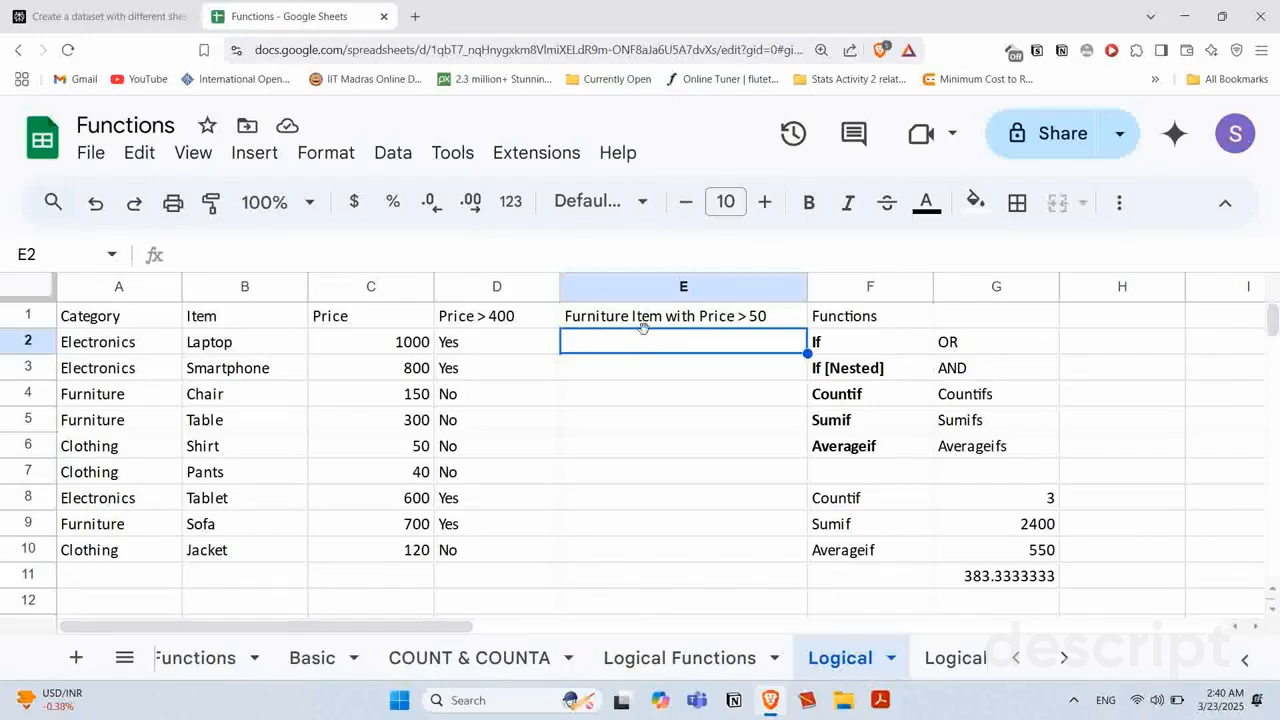
Step: Enter =and(A2 = "Furniture", C2>50) in E2 to test the category and price together
{"action": "left_click", "coordinate": [93, 344]}
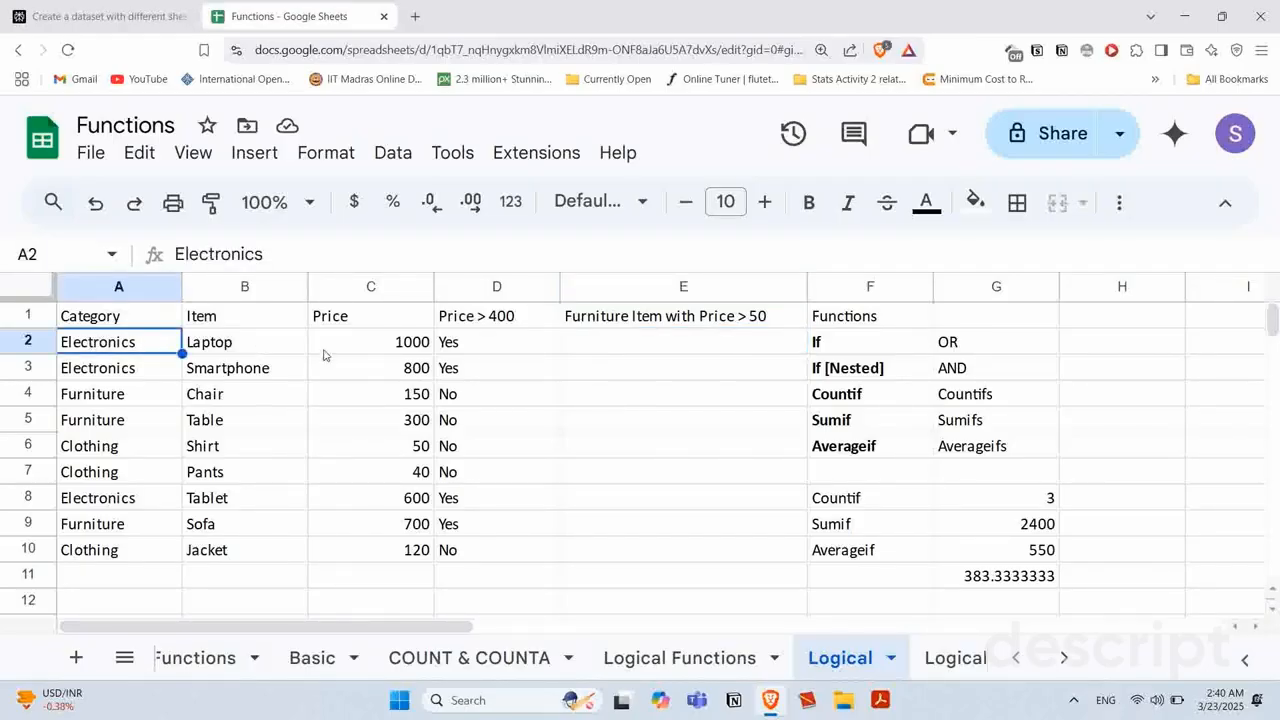
{"action": "left_click", "coordinate": [397, 346]}
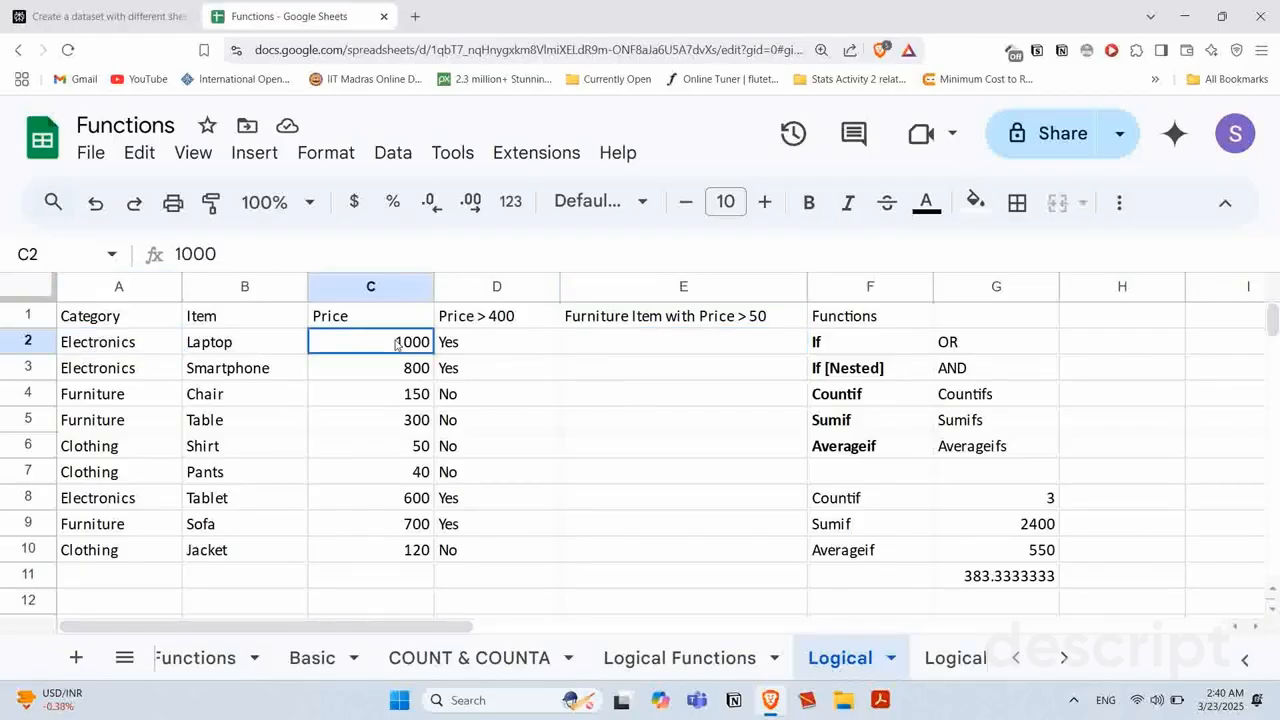
{"action": "left_click", "coordinate": [600, 348]}
{"action": "type", "text": "=and"}
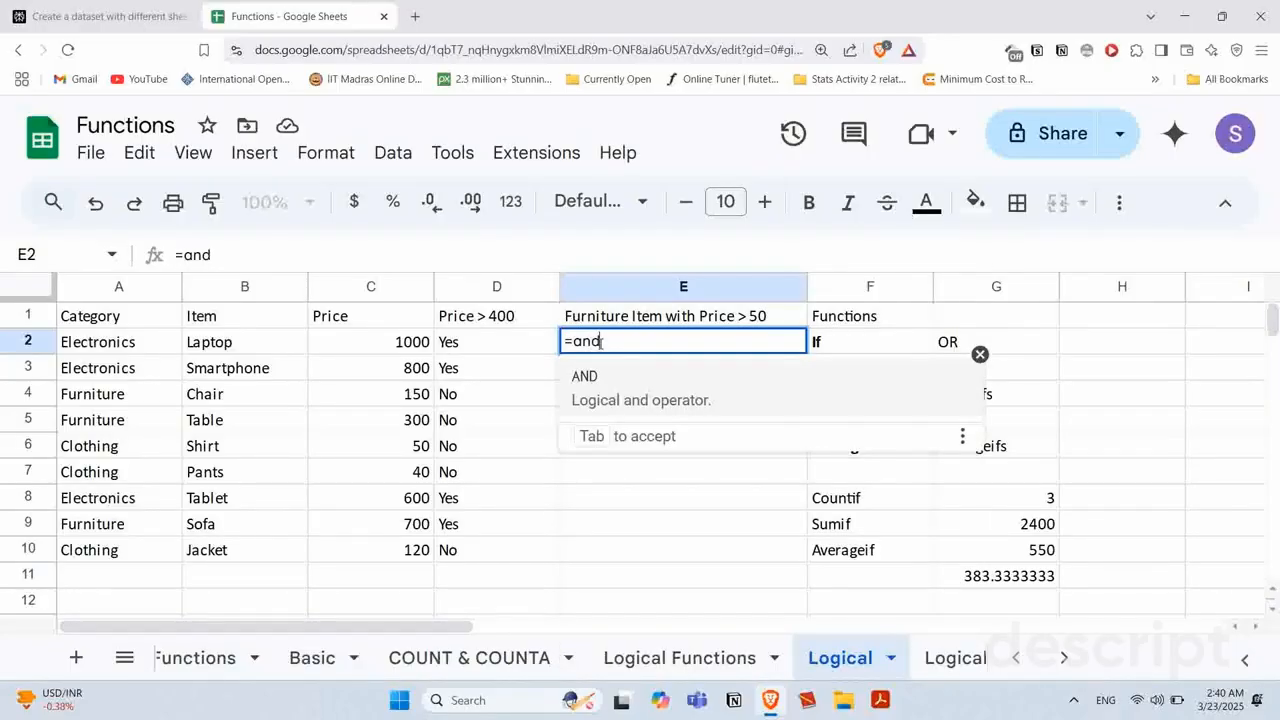
{"action": "type", "text": "("}
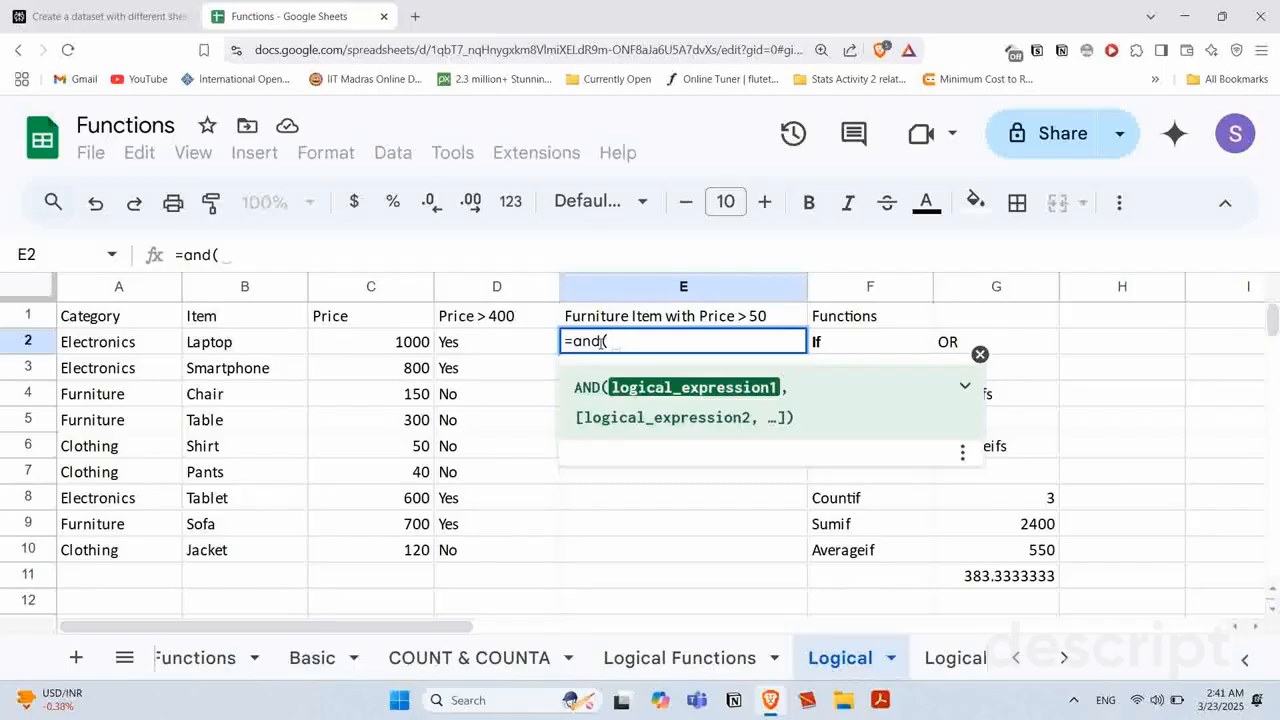
{"action": "left_click", "coordinate": [125, 345]}
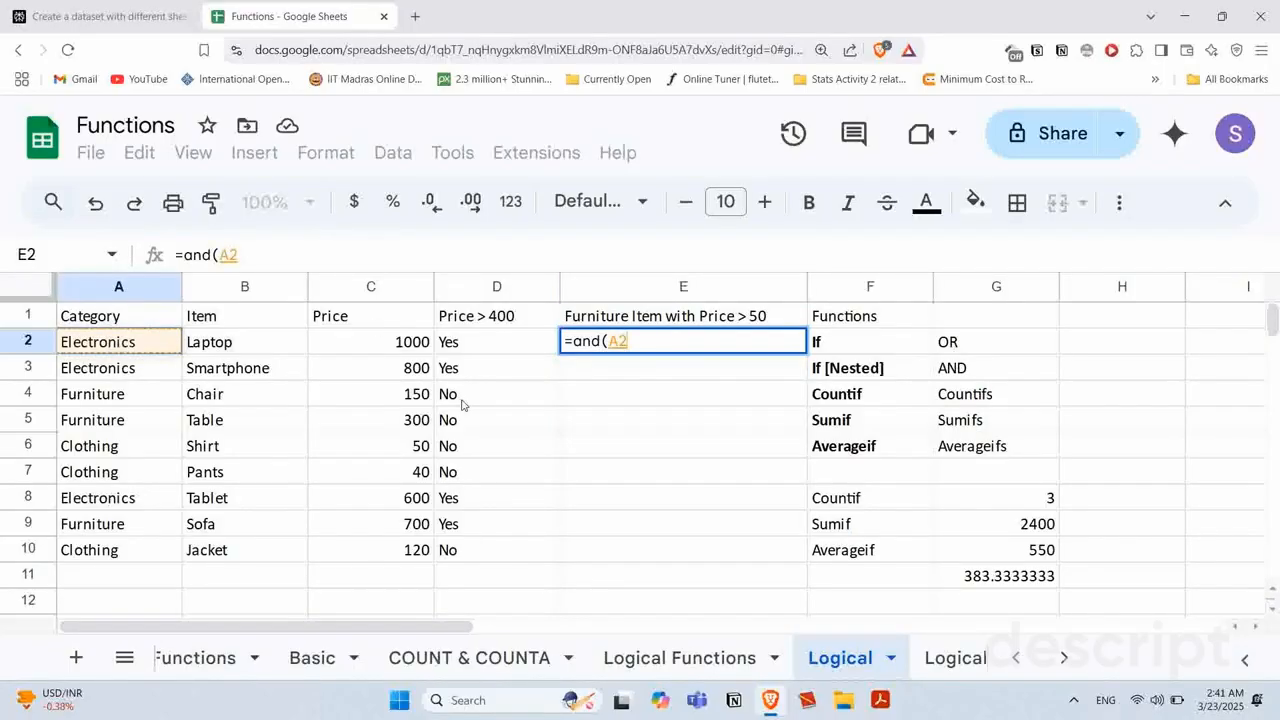
{"action": "type", "text": "= \""}
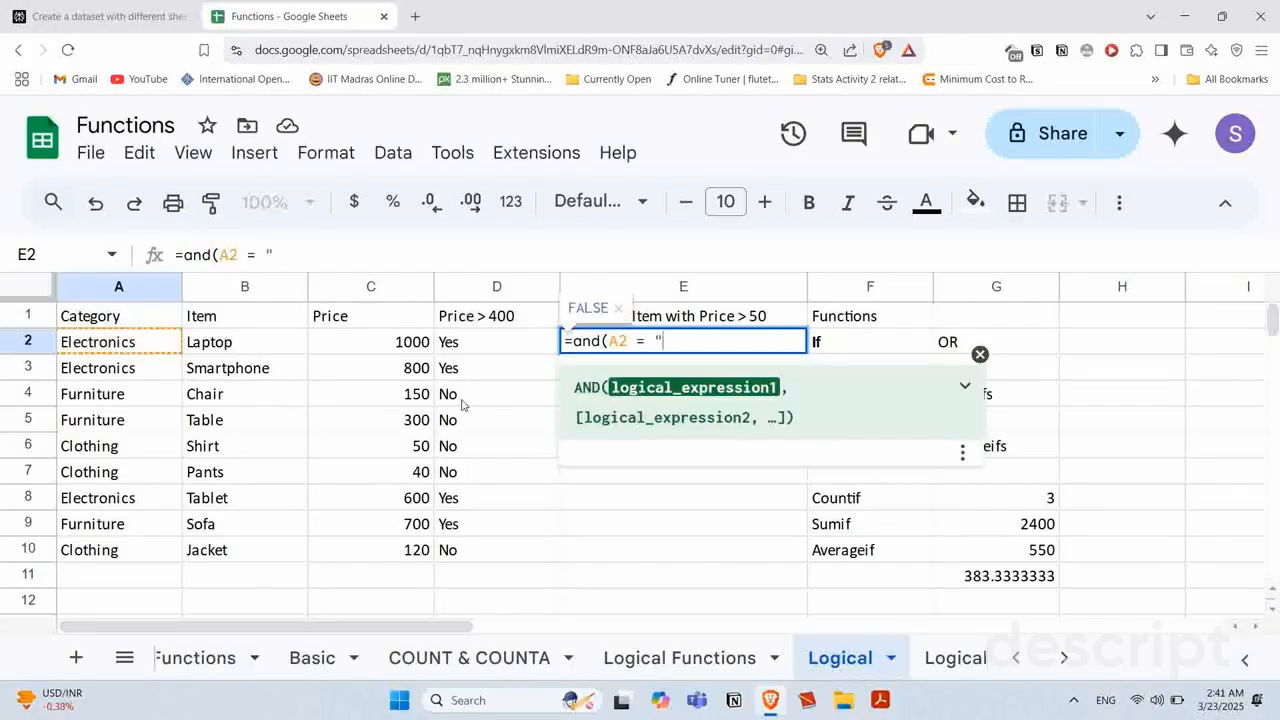
{"action": "type", "text": "Ele"}
{"action": "key", "text": "BackSpace"}
{"action": "key", "text": "BackSpace"}
{"action": "key", "text": "BackSpace"}
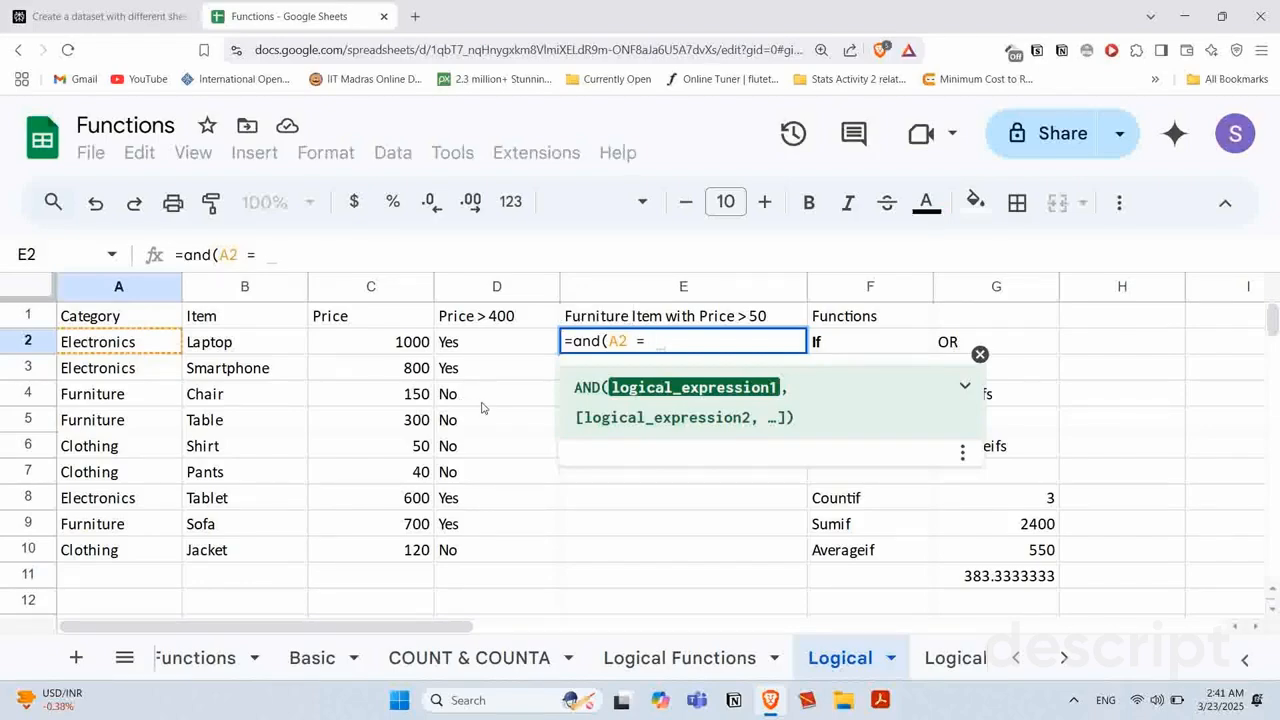
{"action": "type", "text": "\"Frun"}
{"action": "key", "text": "BackSpace"}
{"action": "key", "text": "BackSpace"}
{"action": "key", "text": "BackSpace"}
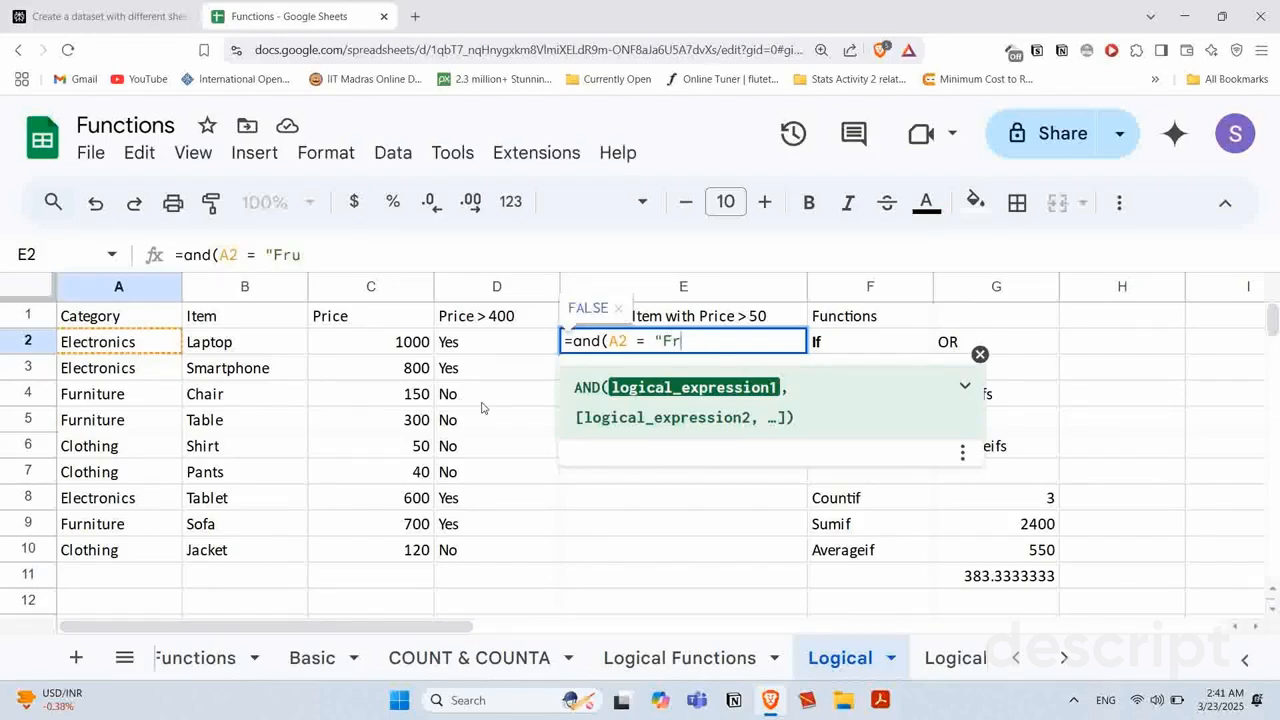
{"action": "type", "text": "urniture"}
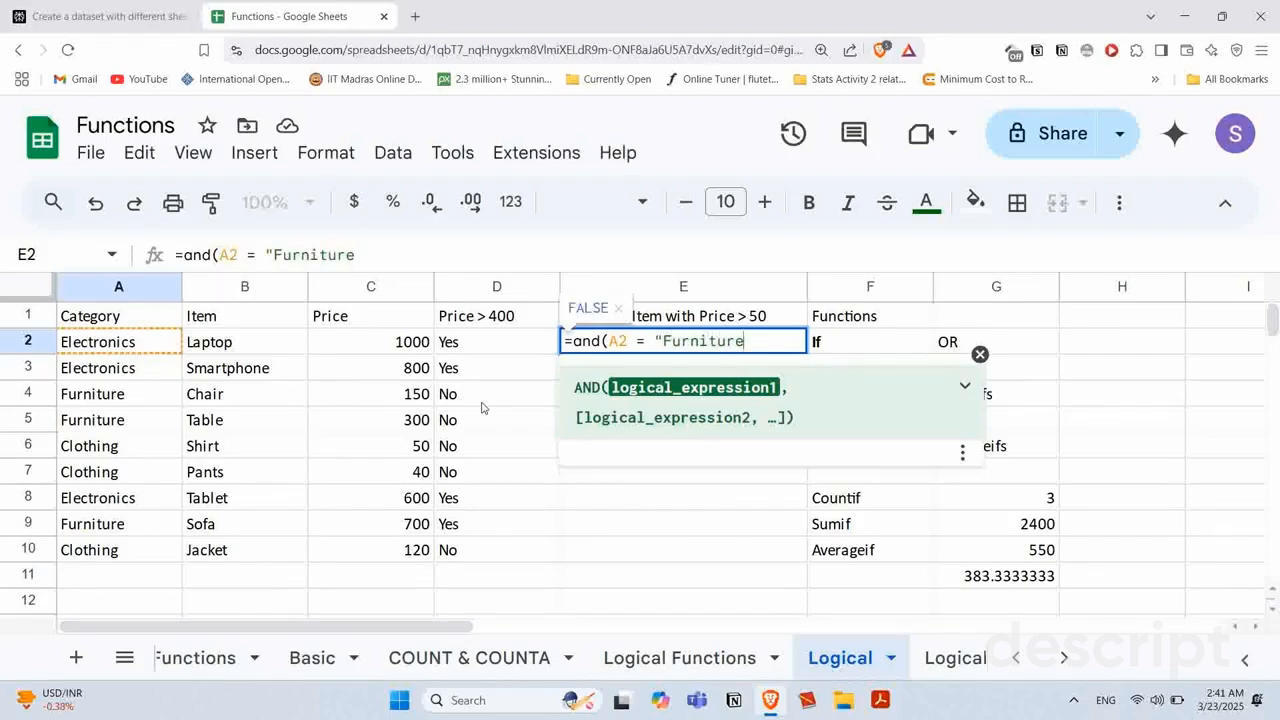
{"action": "type", "text": "\","}
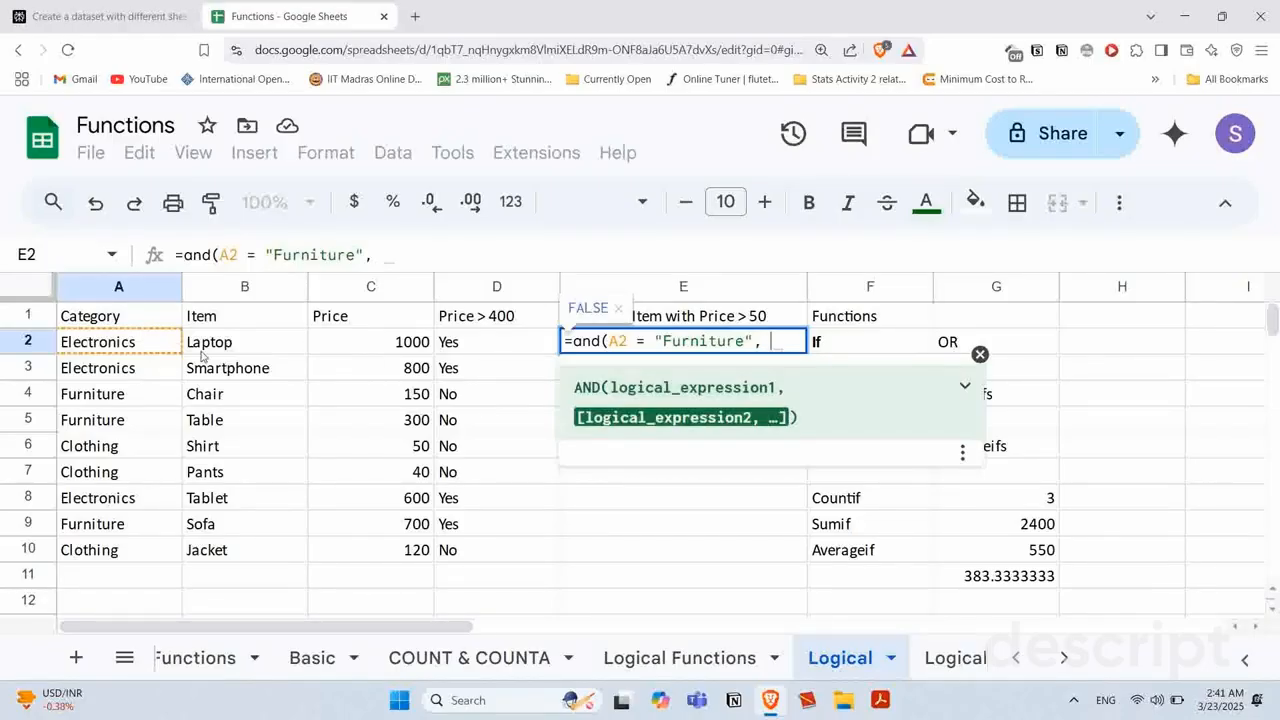
{"action": "left_click", "coordinate": [343, 350]}
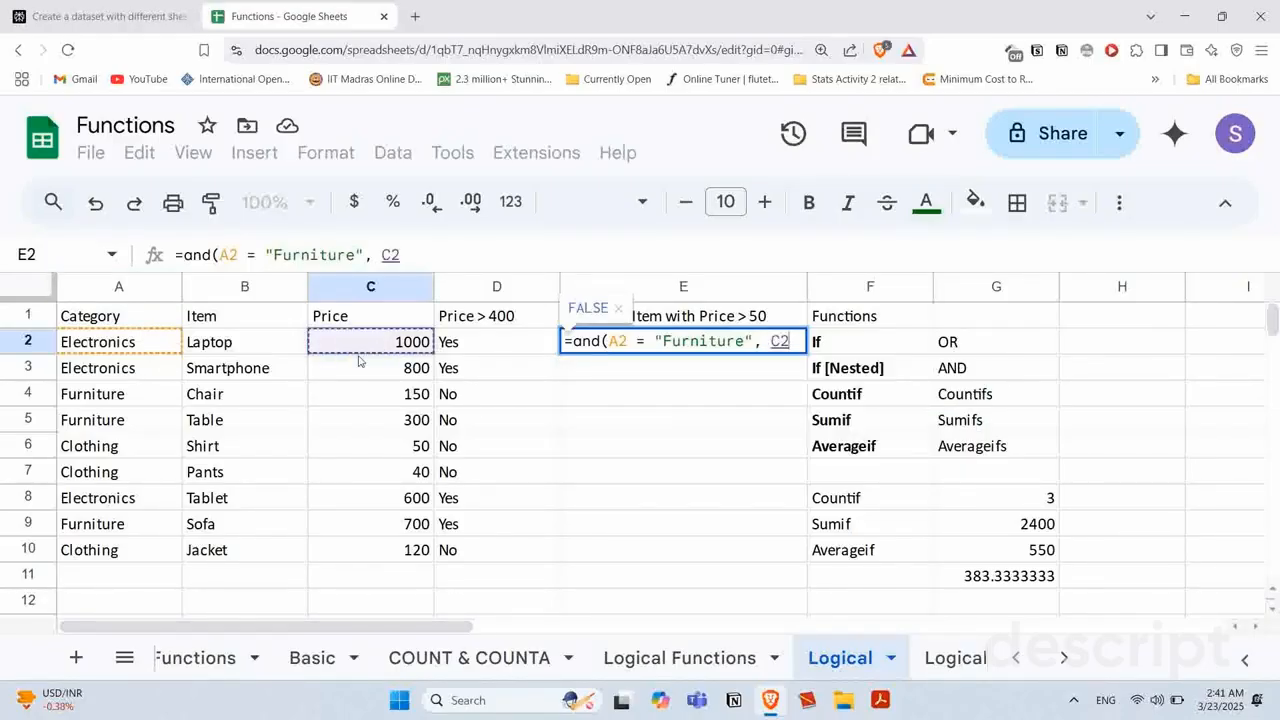
{"action": "type", "text": ">50"}
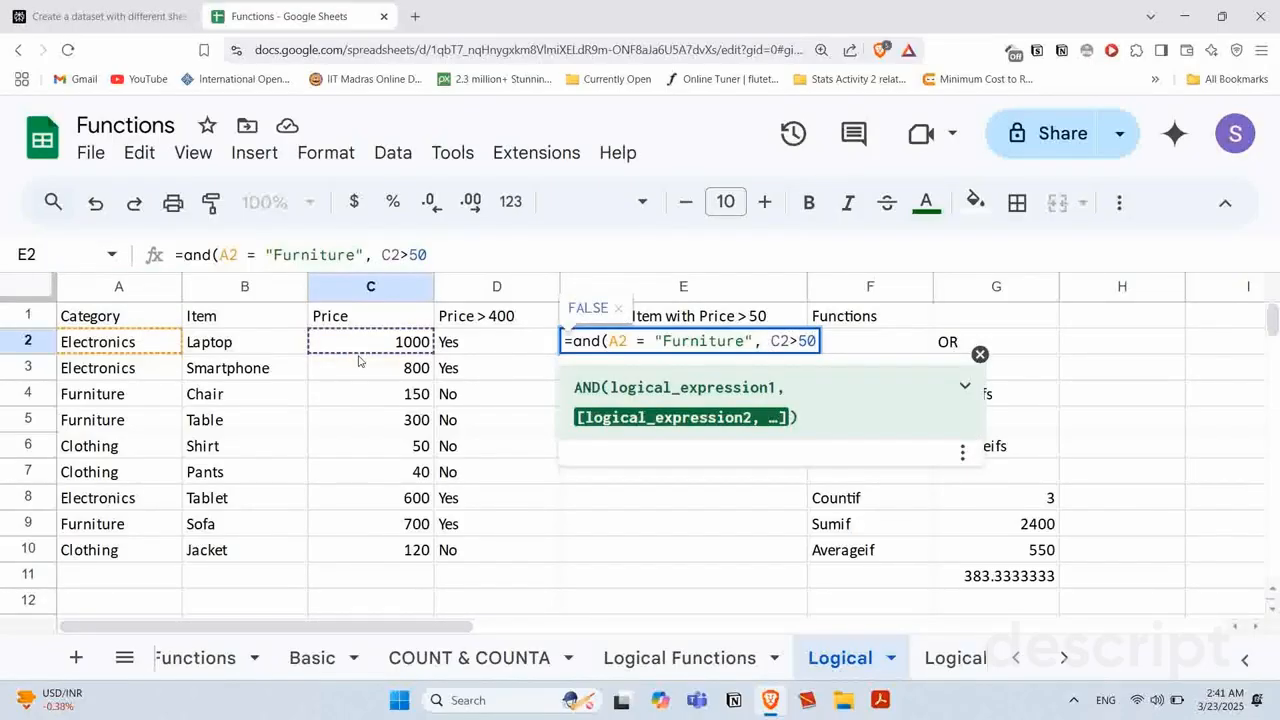
{"action": "type", "text": ")"}
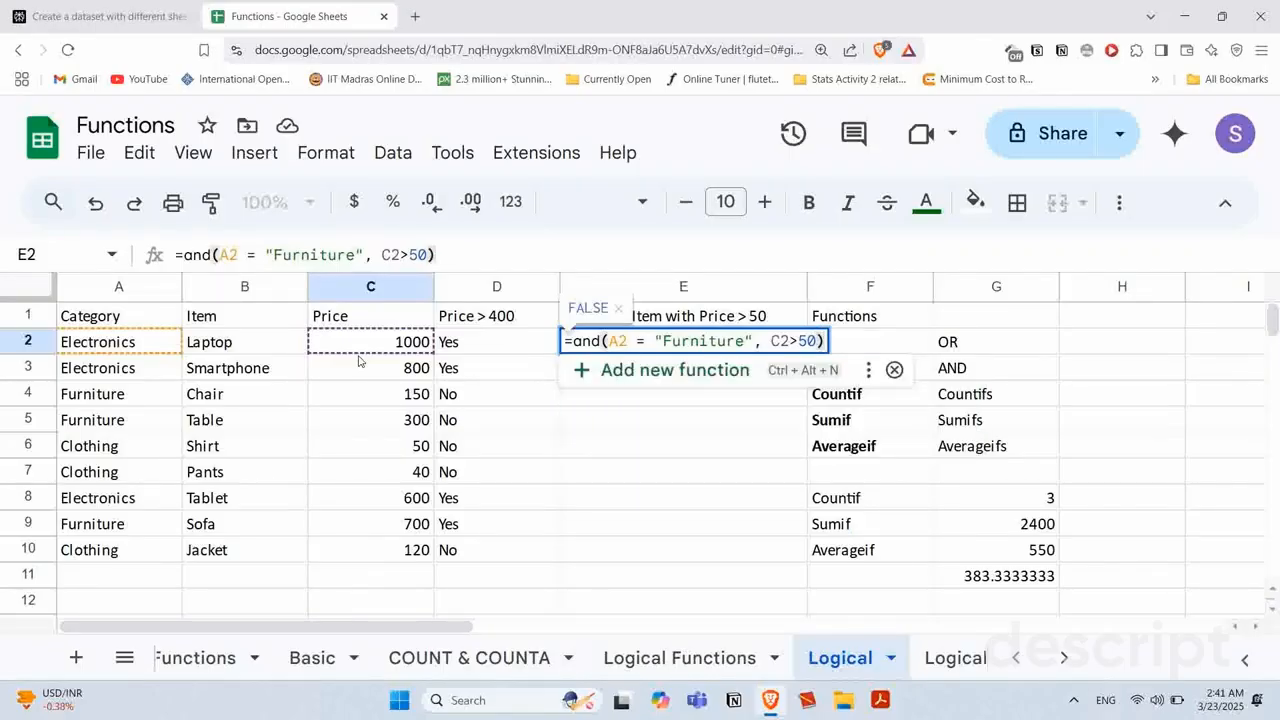
{"action": "key", "text": "Return"}
Step: Check the AND formula in E2 against A2 and C2, and fill it down through E10
{"action": "left_click", "coordinate": [660, 343]}
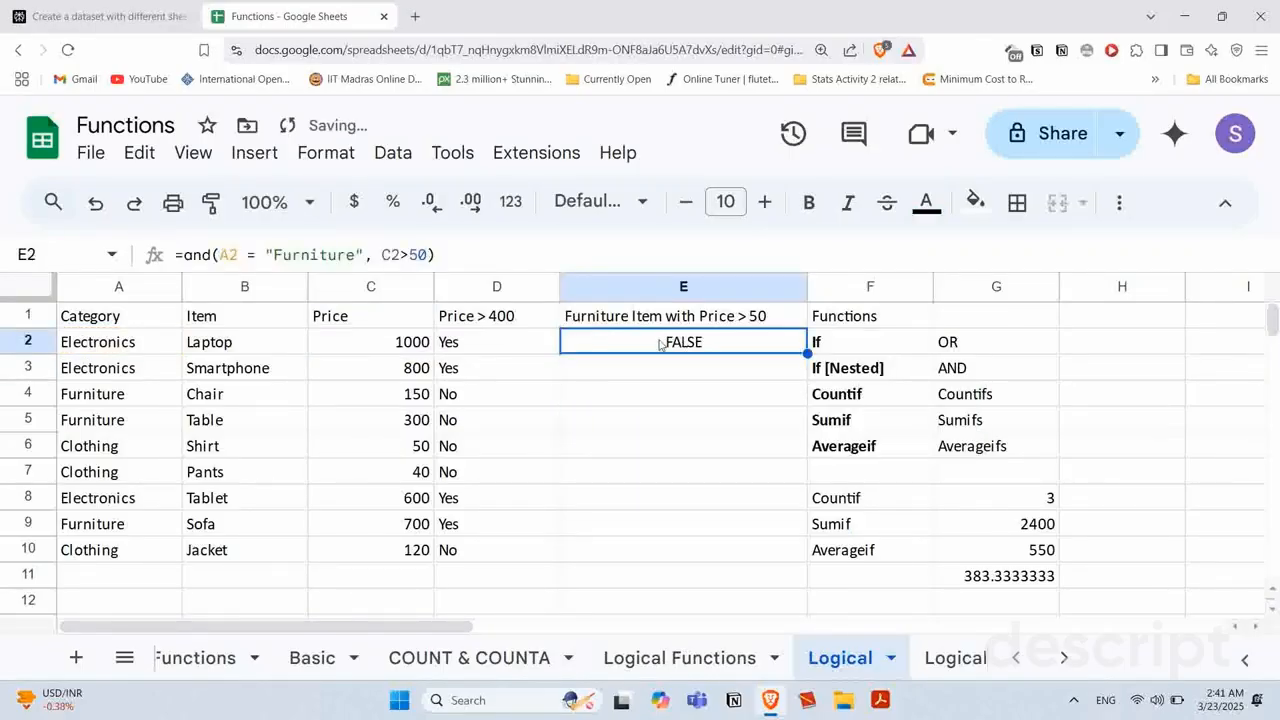
{"action": "left_click", "coordinate": [121, 349]}
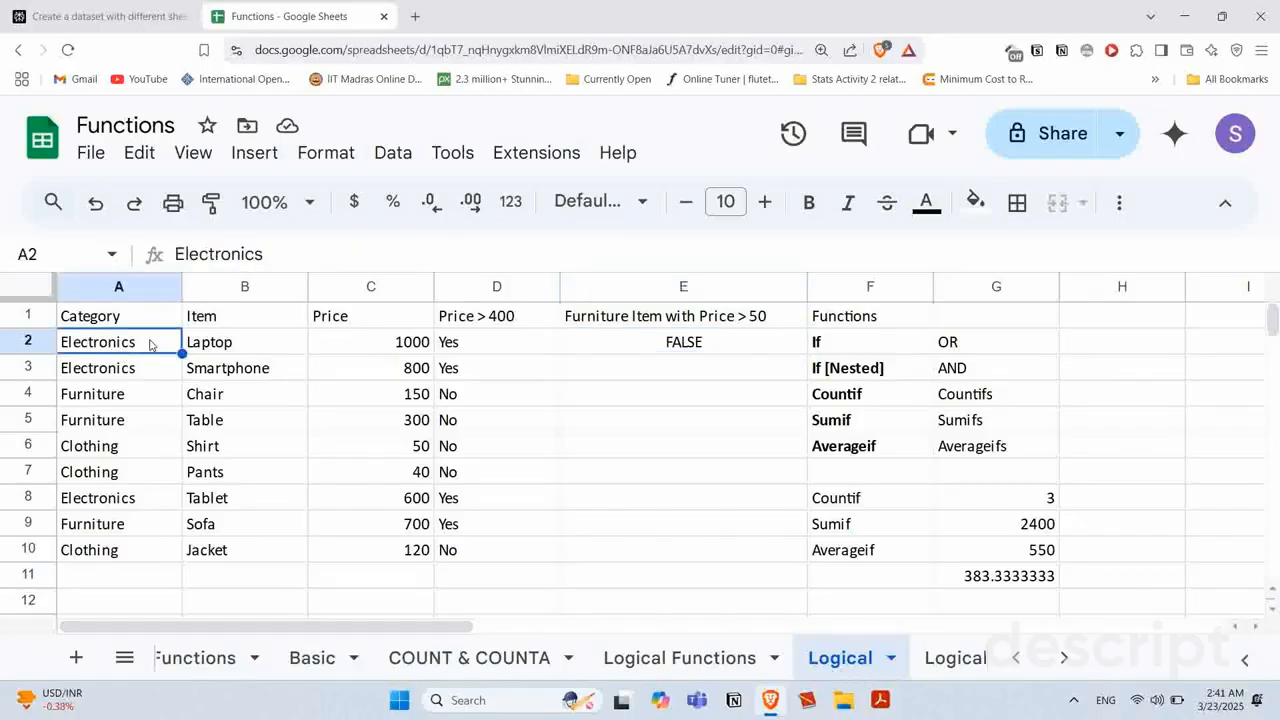
{"action": "left_click", "coordinate": [350, 344]}
{"action": "left_click", "coordinate": [106, 343]}
{"action": "left_click", "coordinate": [354, 344]}
{"action": "left_click", "coordinate": [630, 346]}
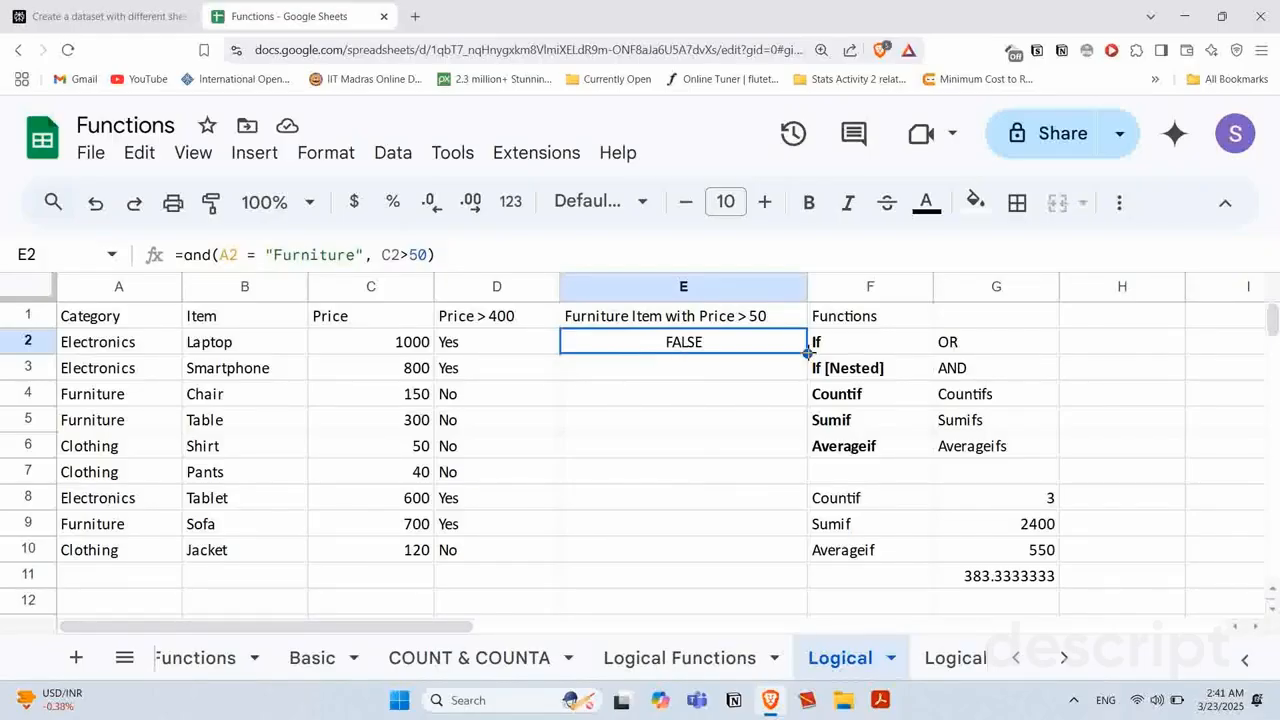
{"action": "double_click", "coordinate": [808, 353]}
Step: Compare the AND results in E4 and E5 with the category and price of the Chair row
{"action": "left_click", "coordinate": [657, 393]}
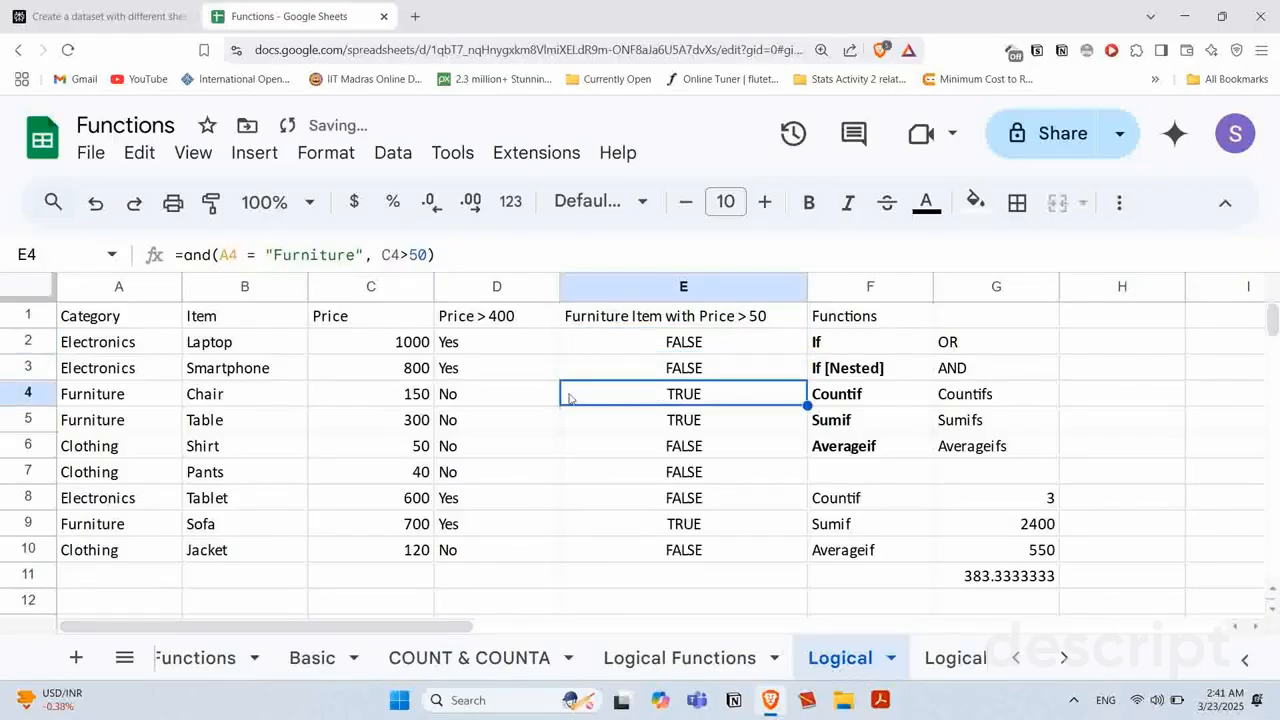
{"action": "left_click", "coordinate": [95, 397]}
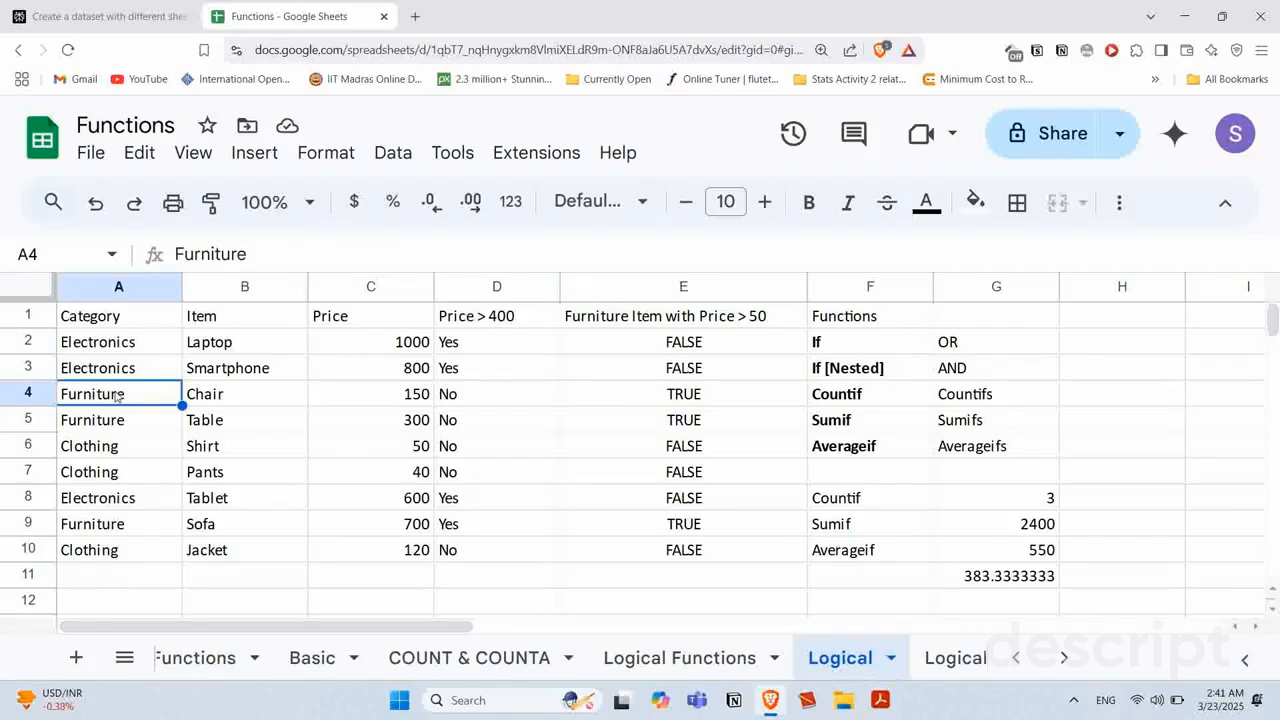
{"action": "left_click", "coordinate": [356, 398]}
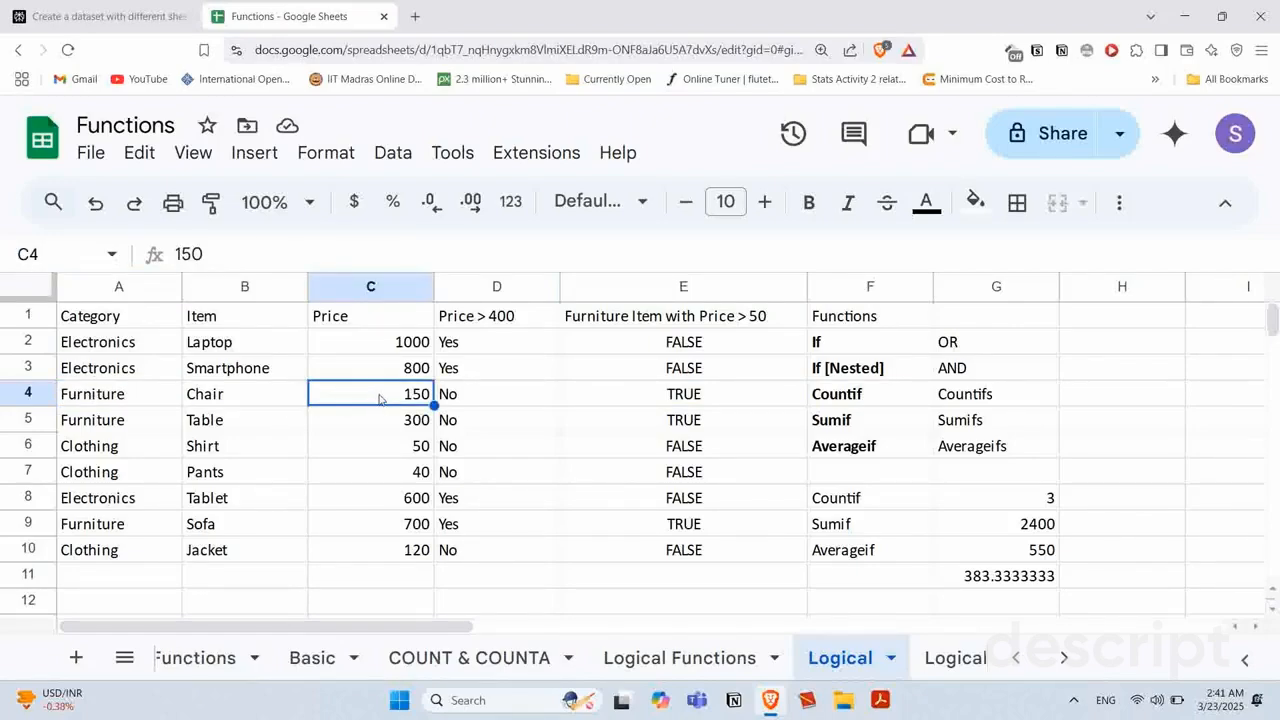
{"action": "left_click", "coordinate": [683, 405]}
{"action": "left_click", "coordinate": [662, 432]}
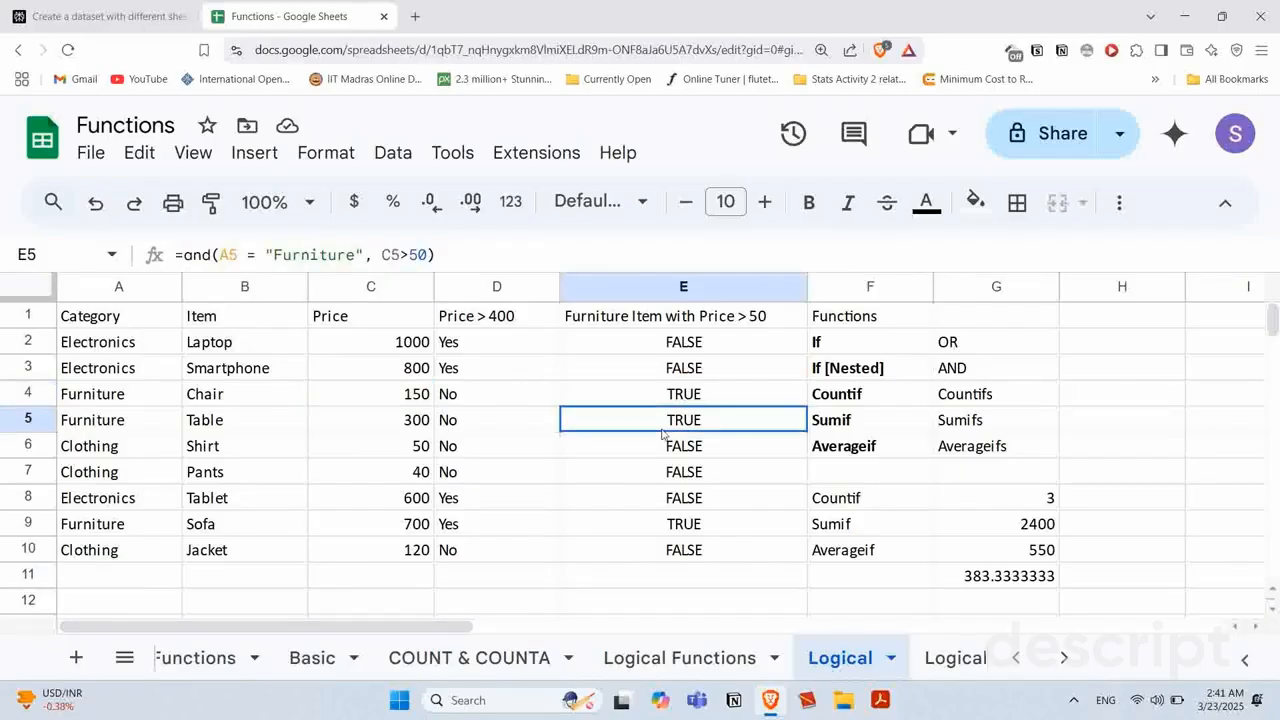
Step: Clear the AND formulas from E2:E10
{"action": "left_click", "coordinate": [632, 343]}
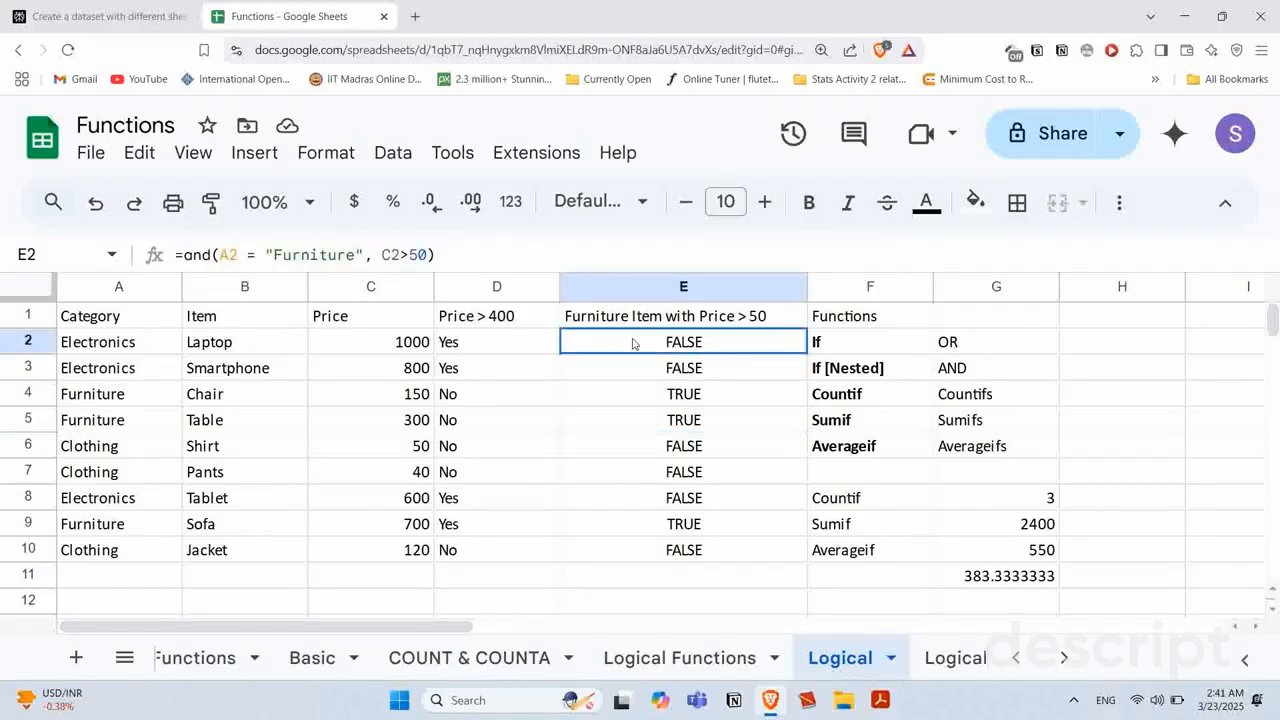
{"action": "left_click_drag", "start_coordinate": [654, 341], "coordinate": [663, 556]}
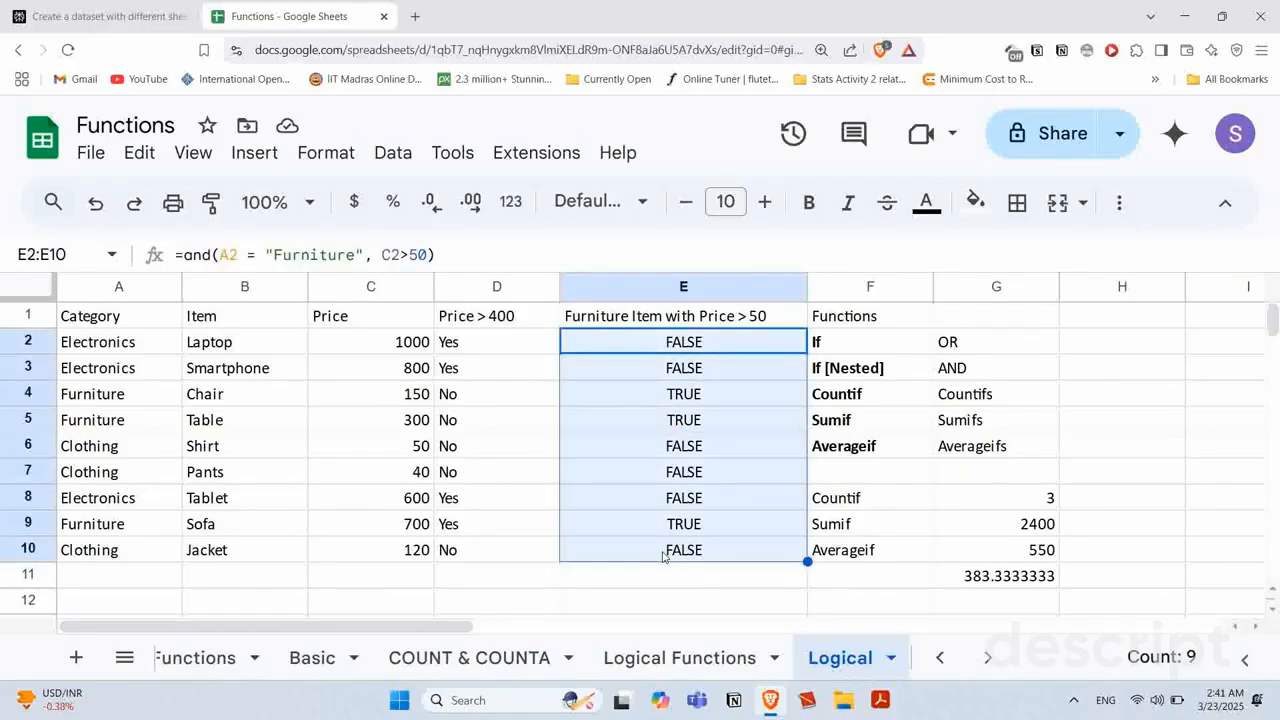
{"action": "key", "text": "Delete"}
Step: Enter =or(A2 = "Furniture", C2>50) in E2 to test whether either condition holds
{"action": "left_click", "coordinate": [643, 352]}
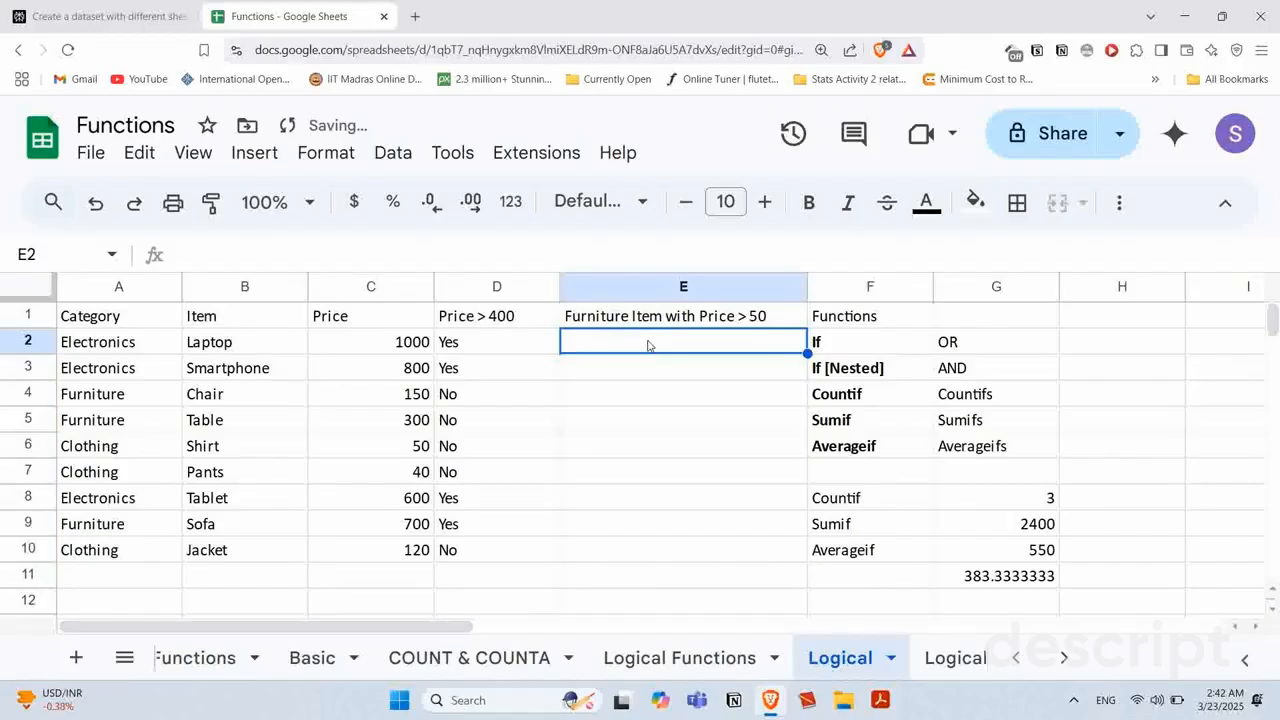
{"action": "type", "text": "=or("}
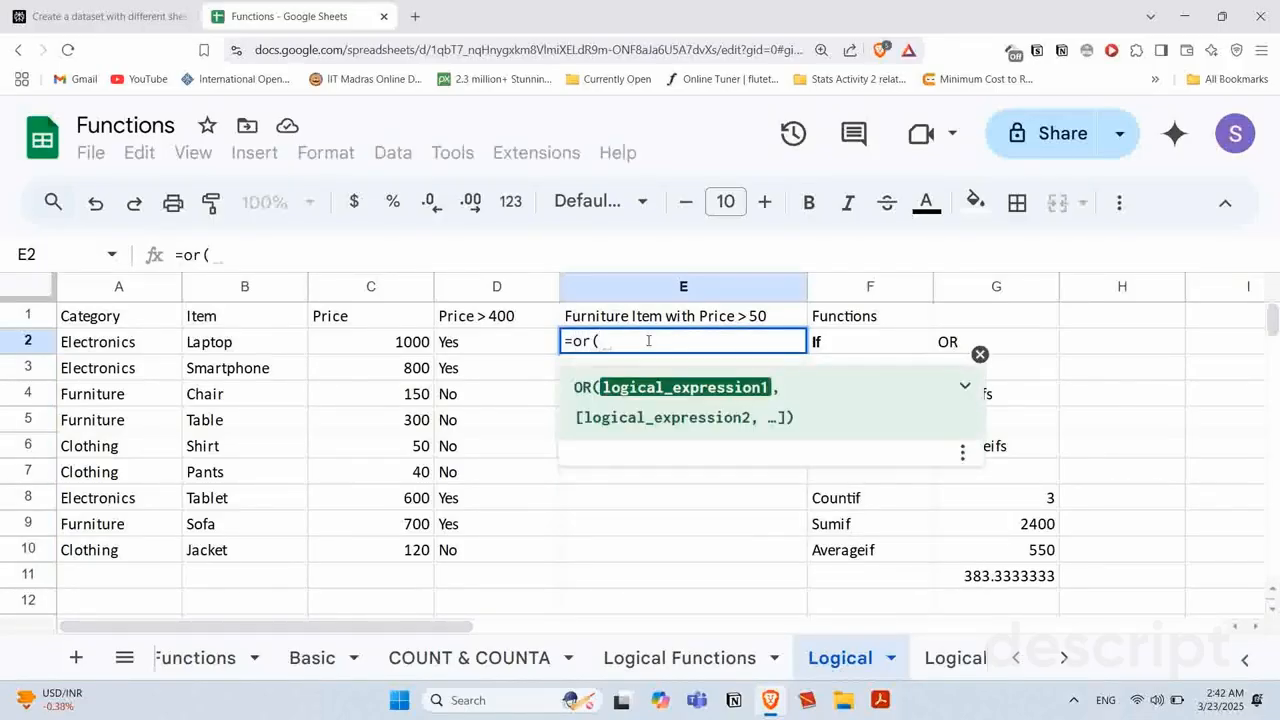
{"action": "left_click", "coordinate": [117, 343]}
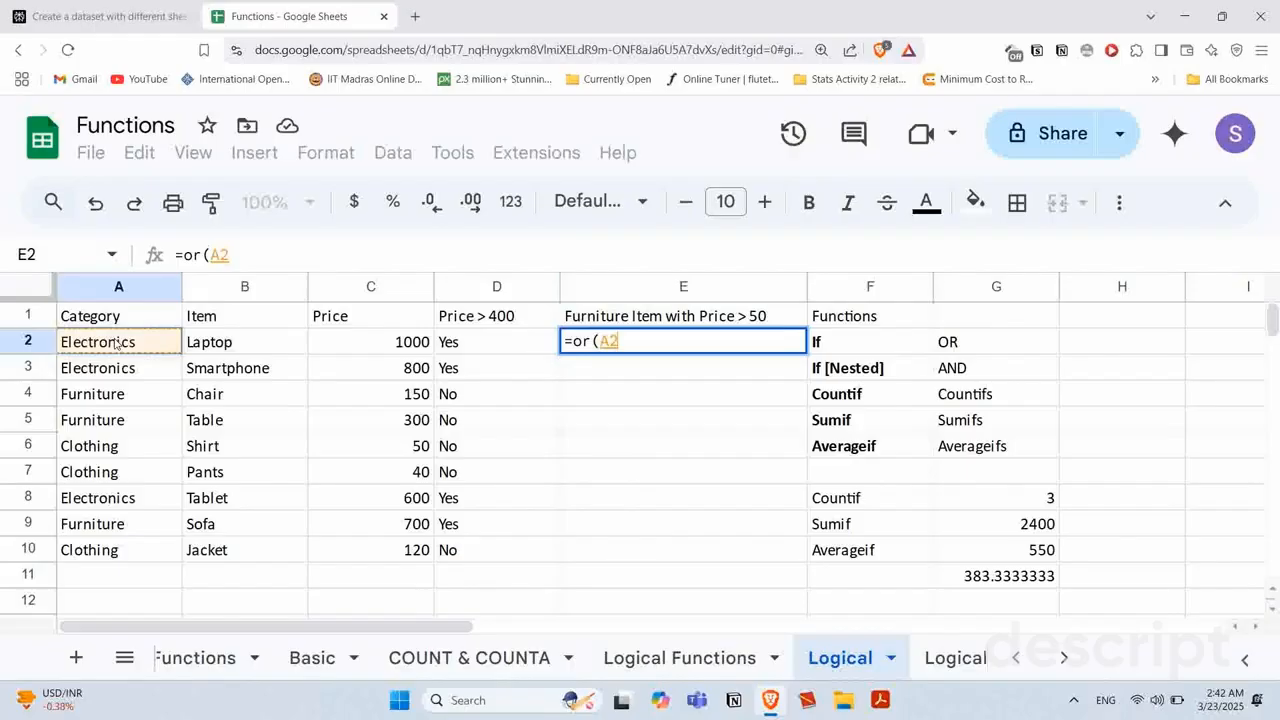
{"action": "type", "text": "= \"Furni"}
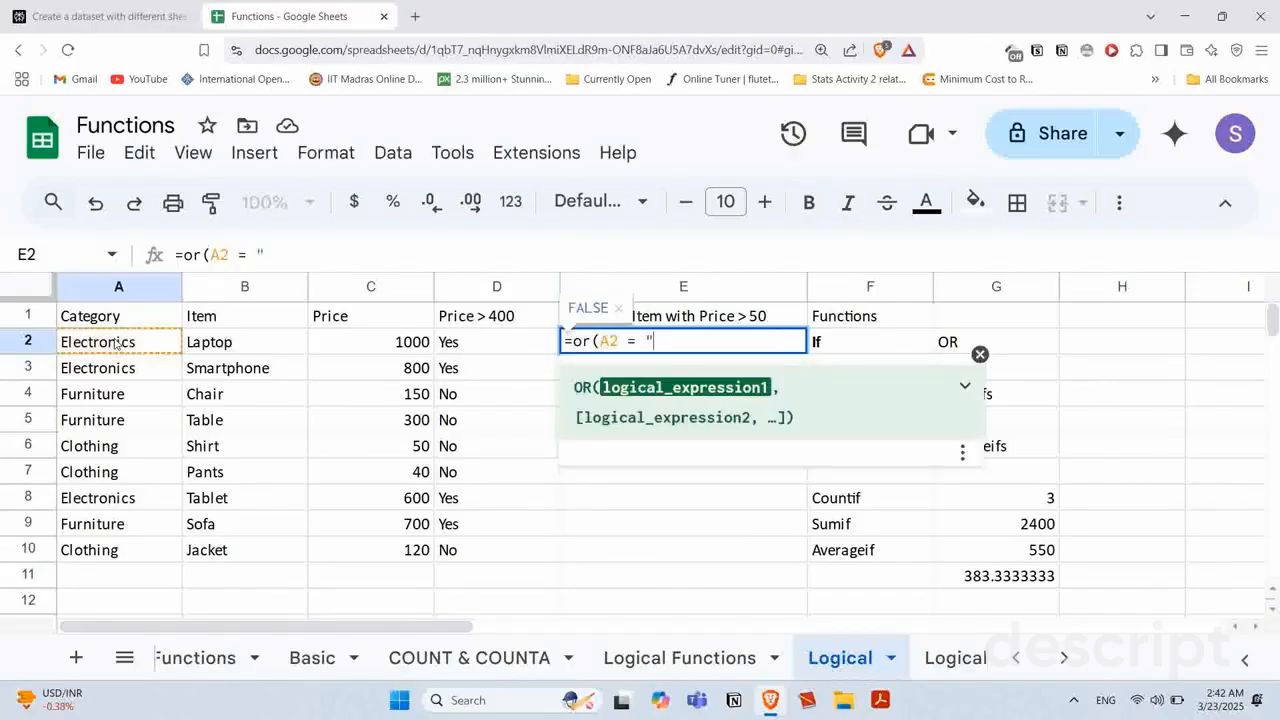
{"action": "type", "text": "ture"}
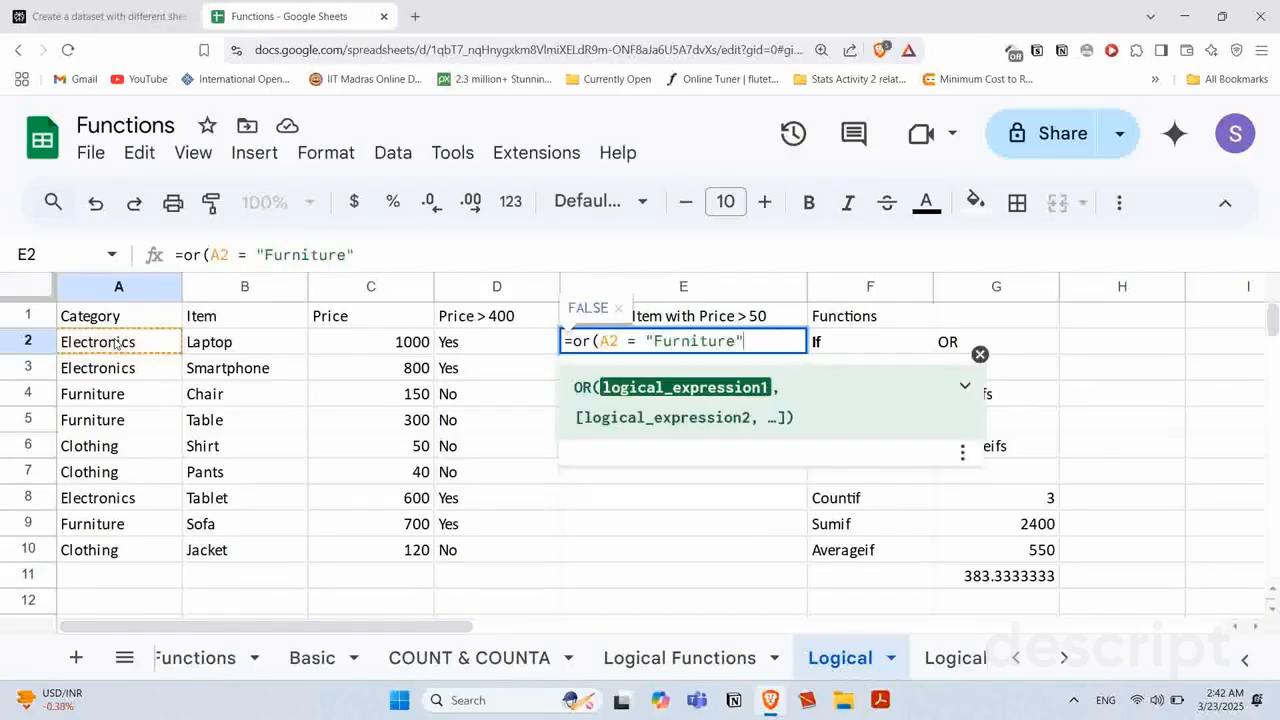
{"action": "type", "text": "\","}
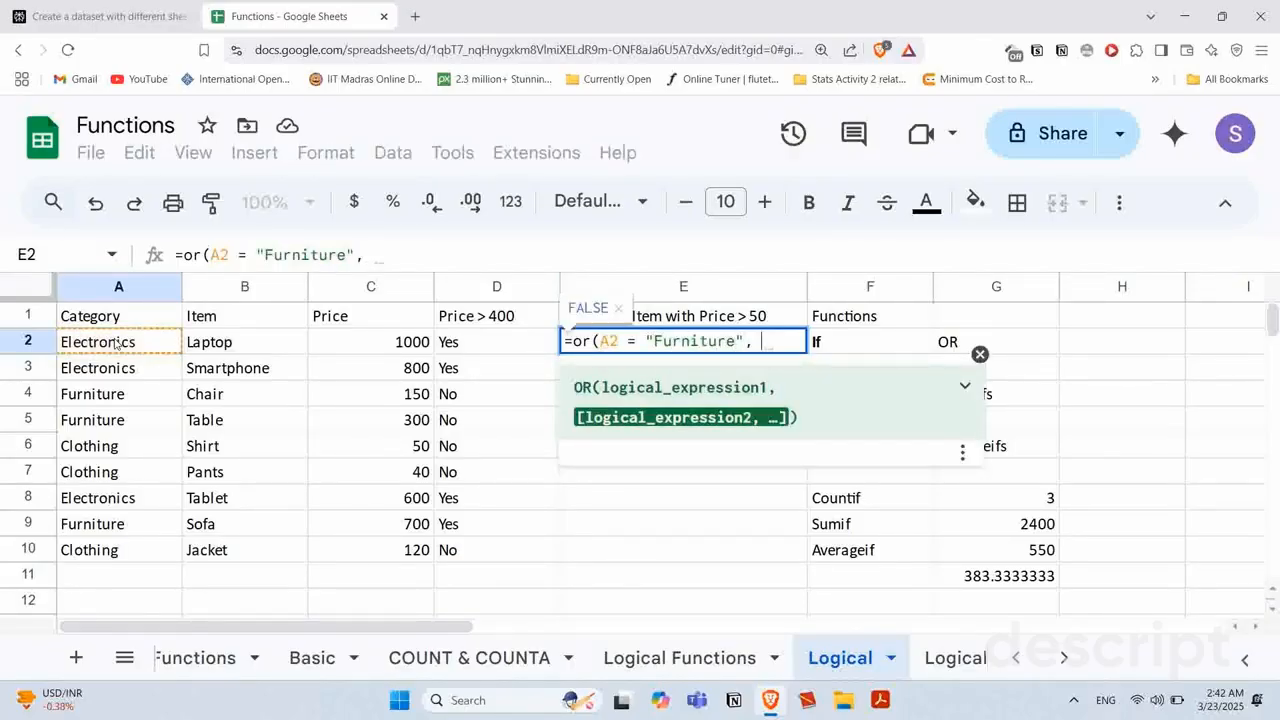
{"action": "left_click", "coordinate": [378, 350]}
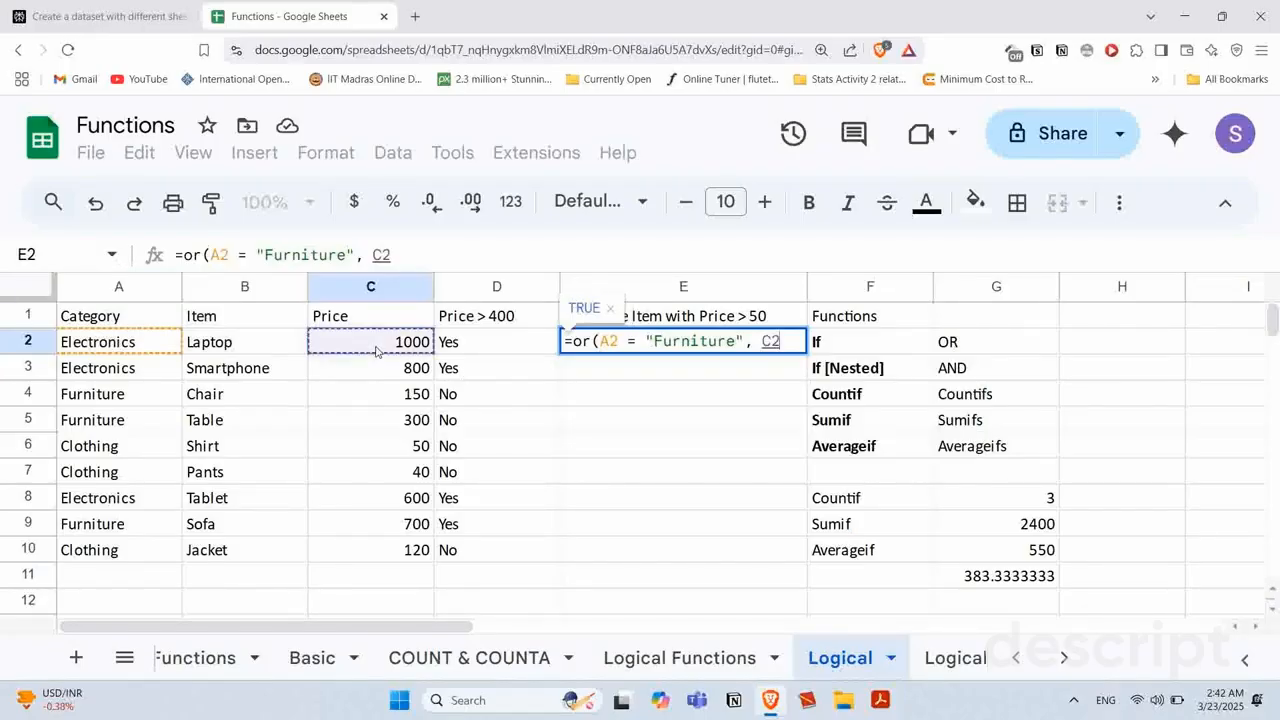
{"action": "type", "text": ">50)"}
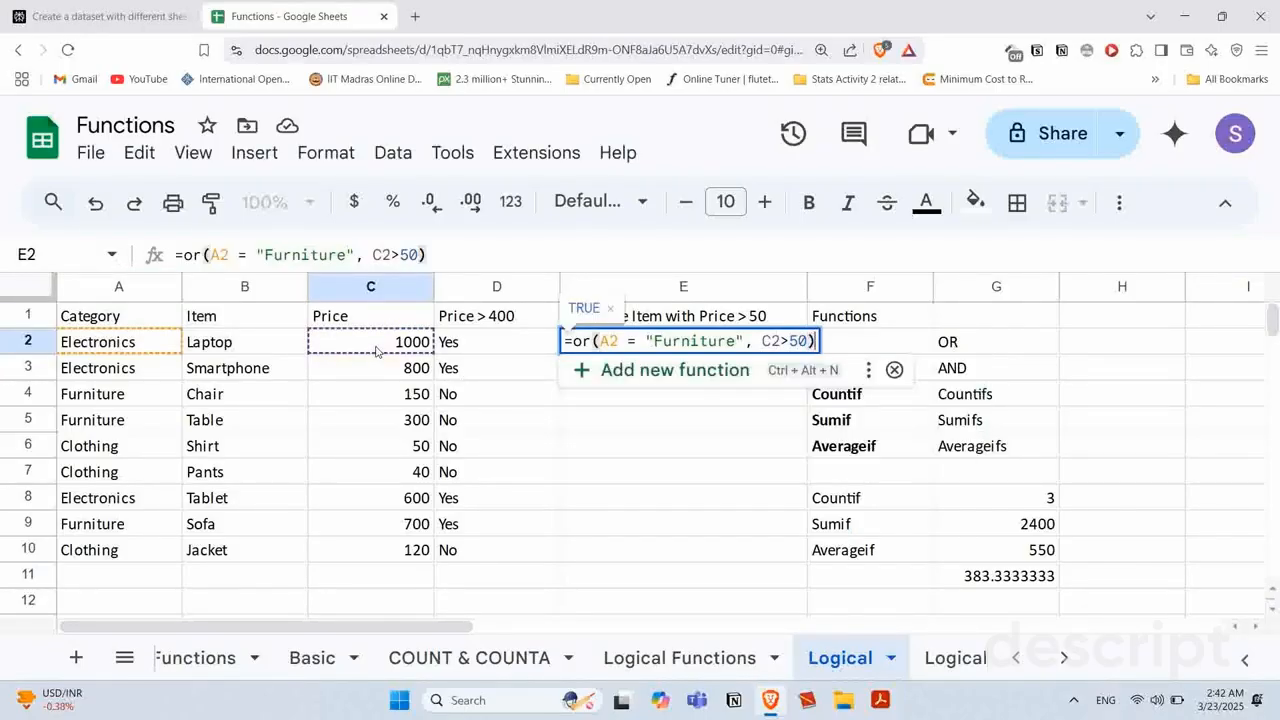
{"action": "key", "text": "Return"}
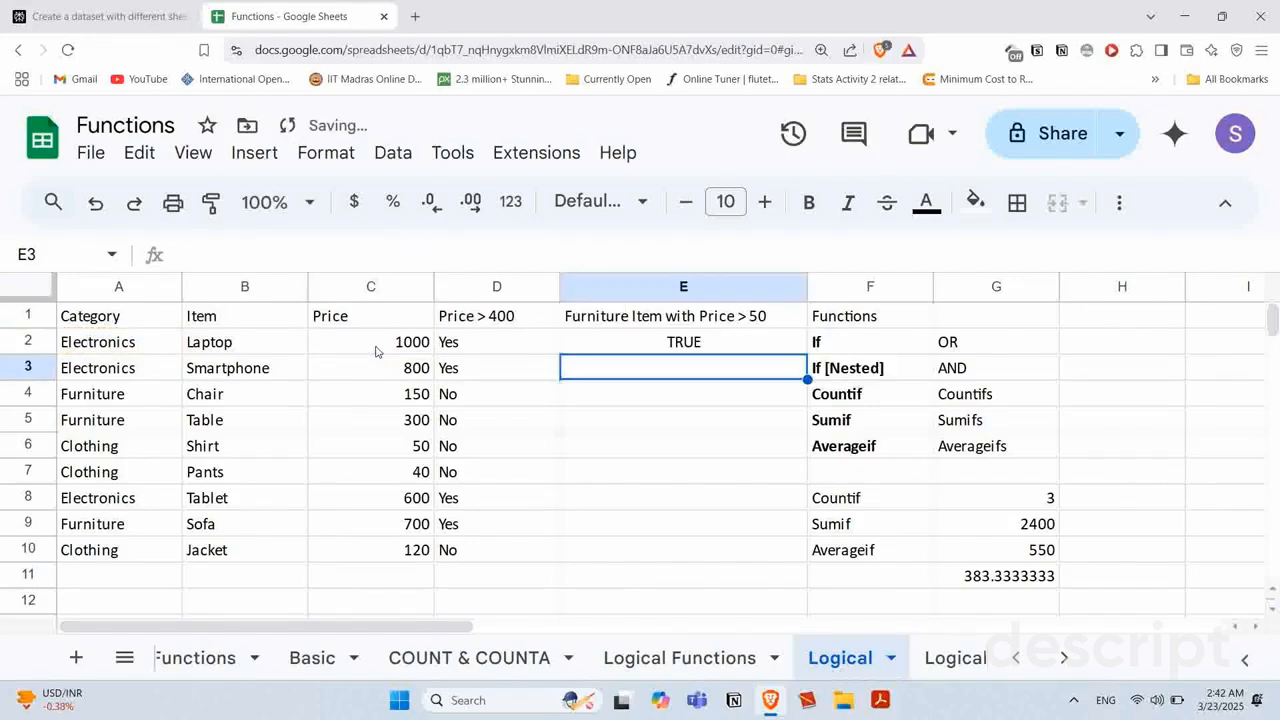
Step: Check the OR formula in E2 against A2 and C2, and fill it down through E10
{"action": "left_click", "coordinate": [615, 343]}
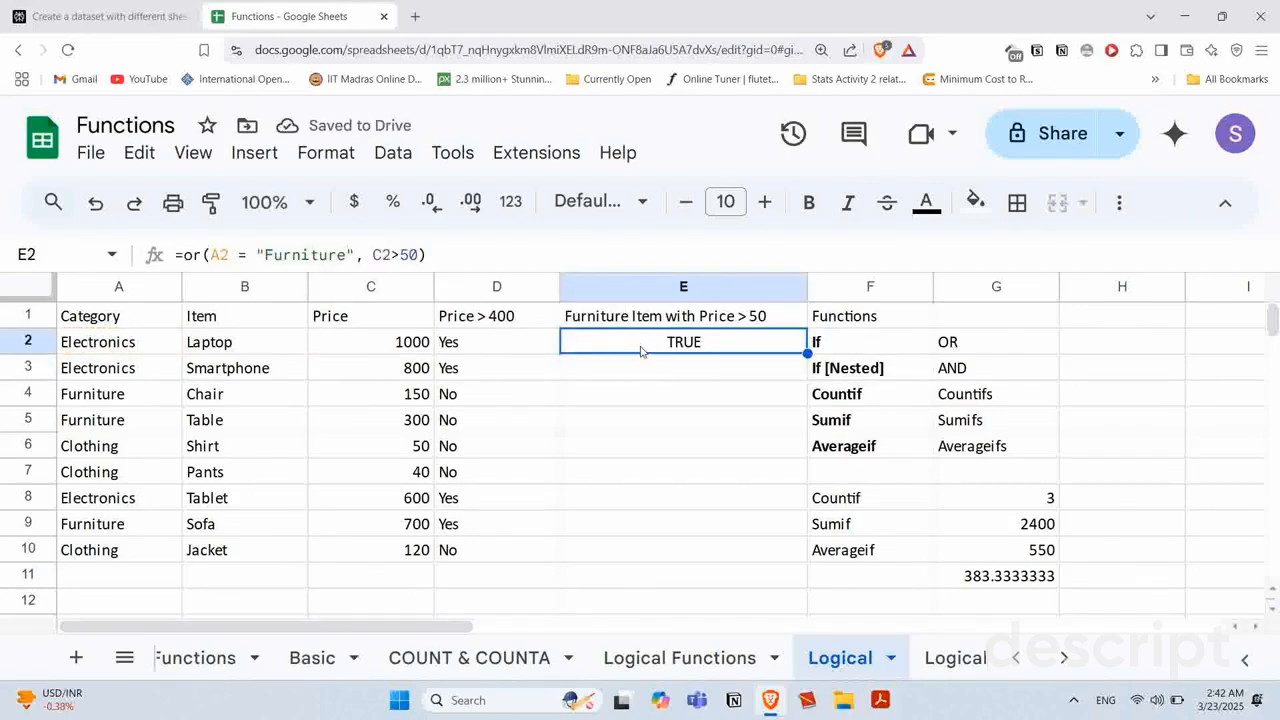
{"action": "left_click", "coordinate": [93, 343]}
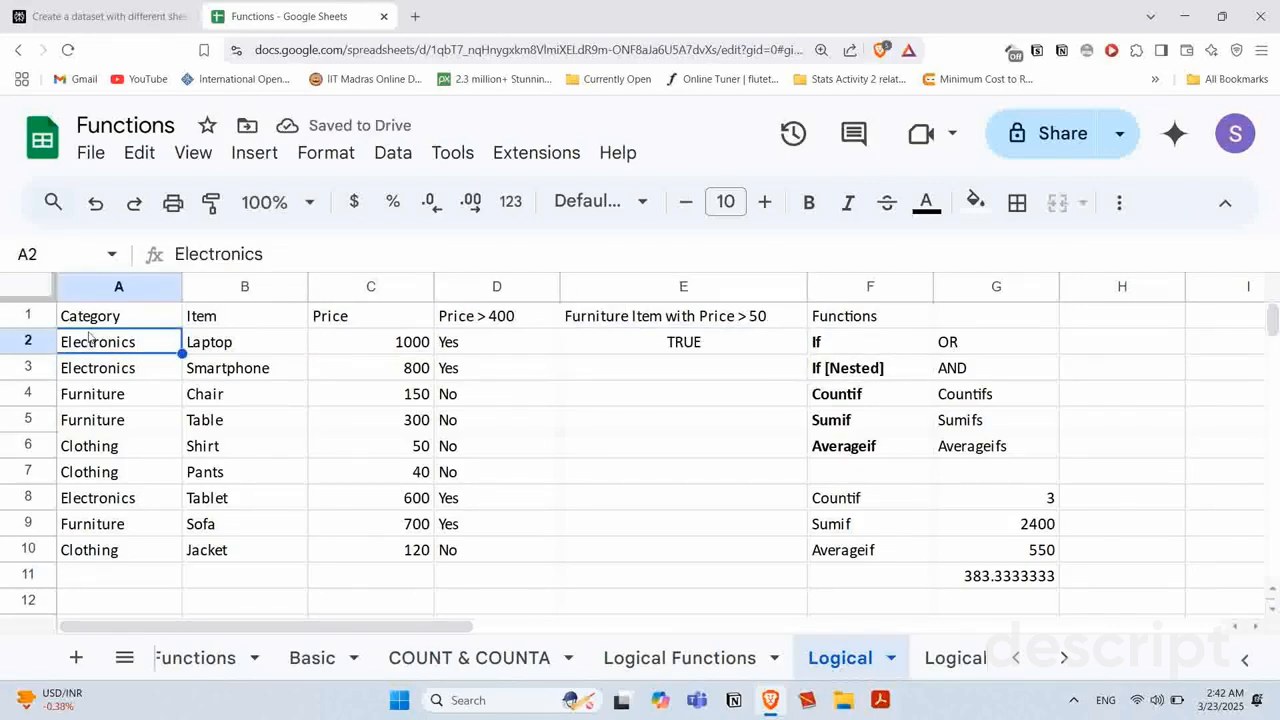
{"action": "left_click", "coordinate": [349, 341]}
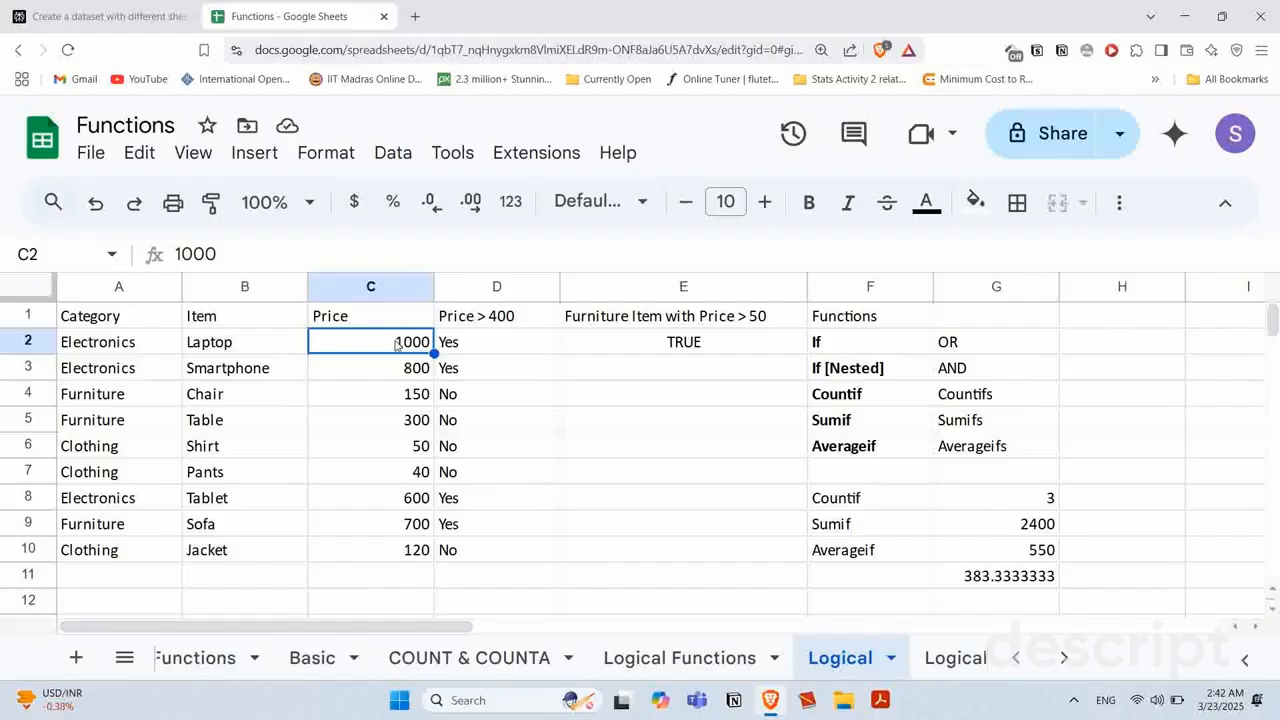
{"action": "left_click", "coordinate": [665, 343]}
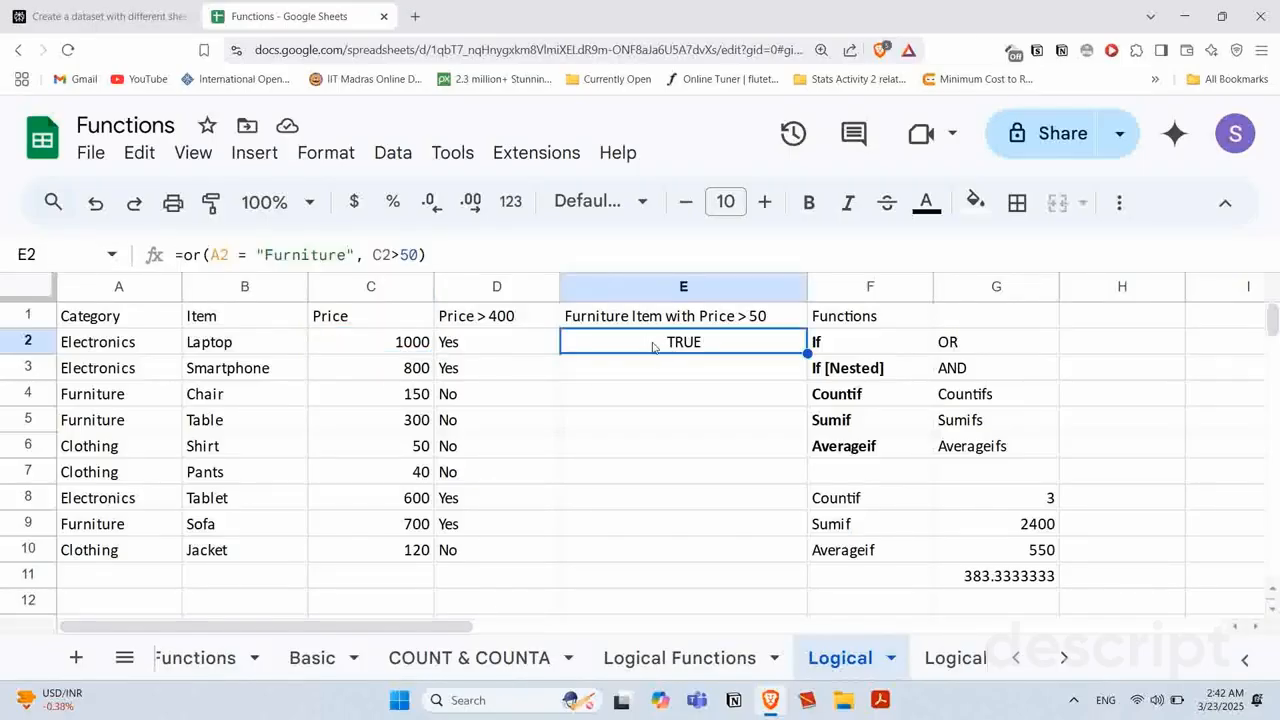
{"action": "left_click", "coordinate": [189, 254]}
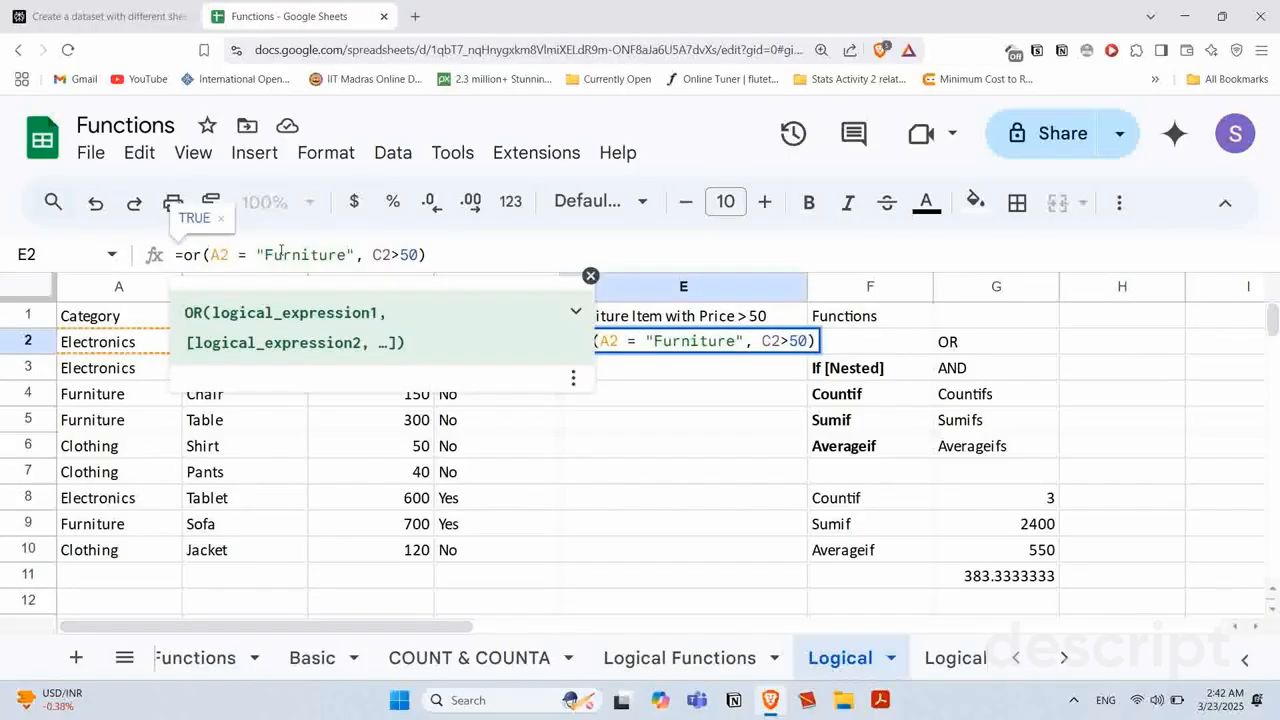
{"action": "left_click", "coordinate": [706, 412]}
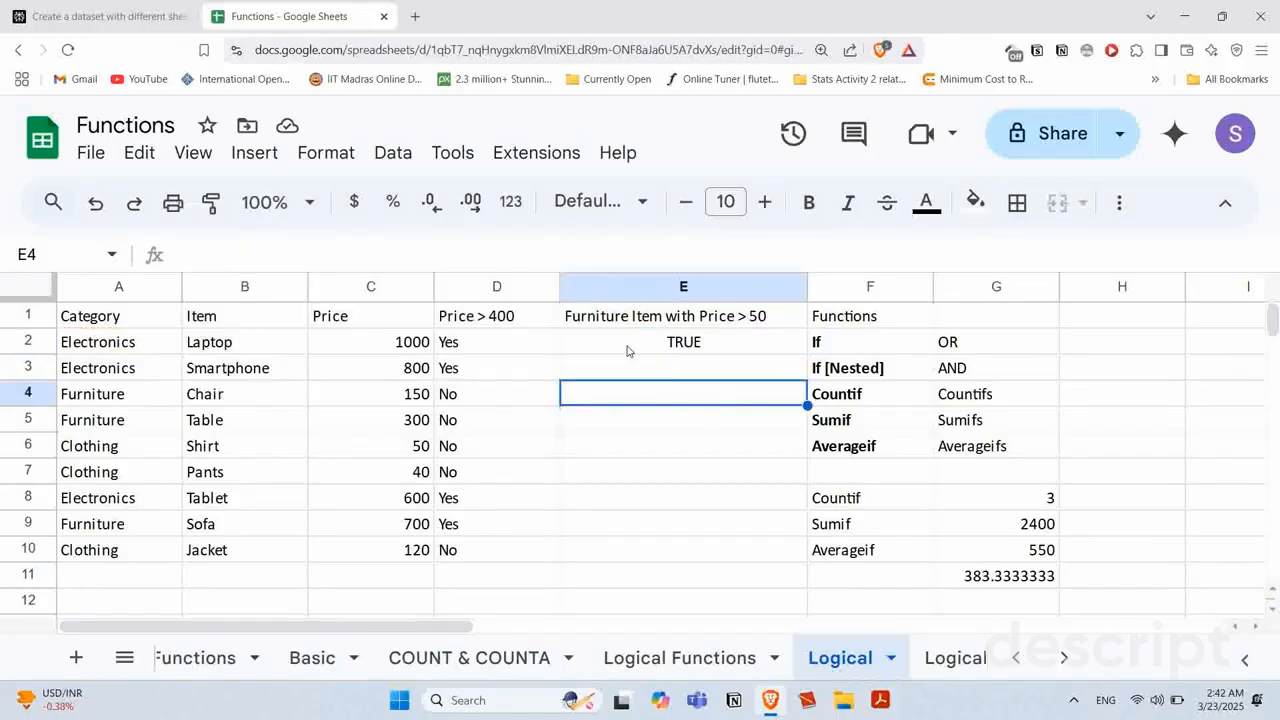
{"action": "left_click", "coordinate": [632, 346]}
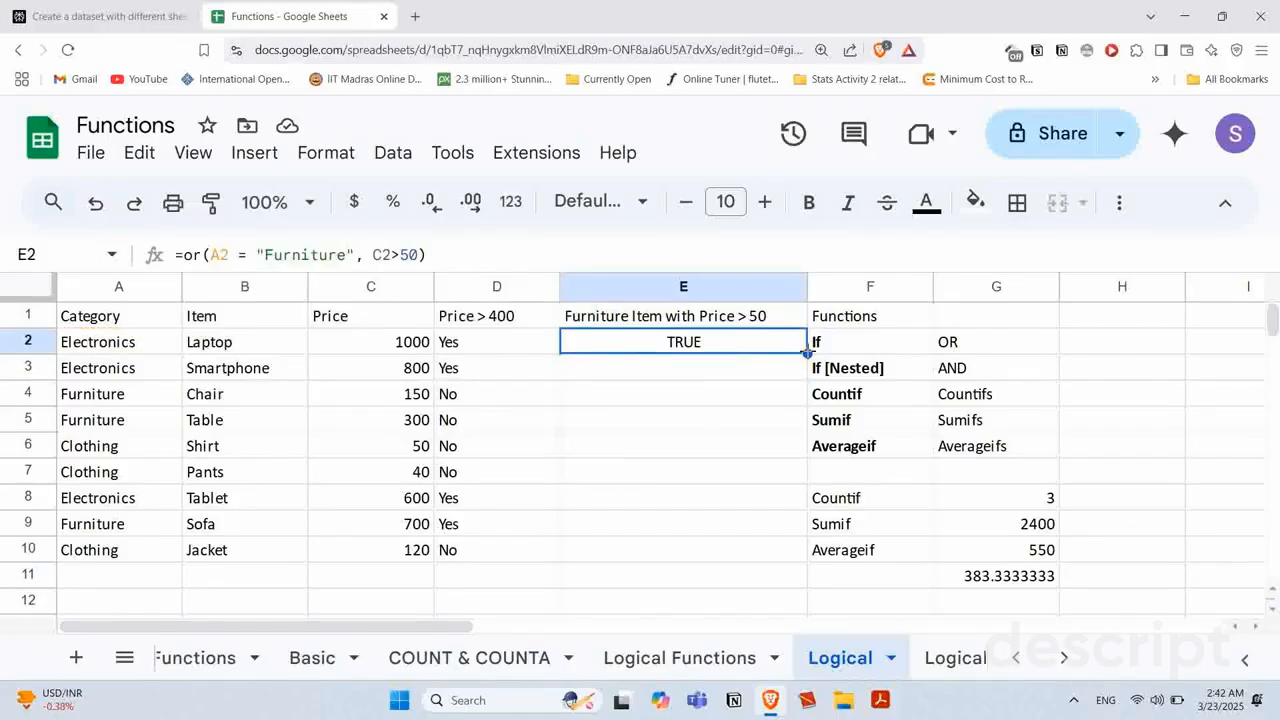
{"action": "double_click", "coordinate": [807, 352]}
Step: Compare the OR results in E6 and E7 with the category and price of the Shirt and Pants rows
{"action": "left_click", "coordinate": [646, 316]}
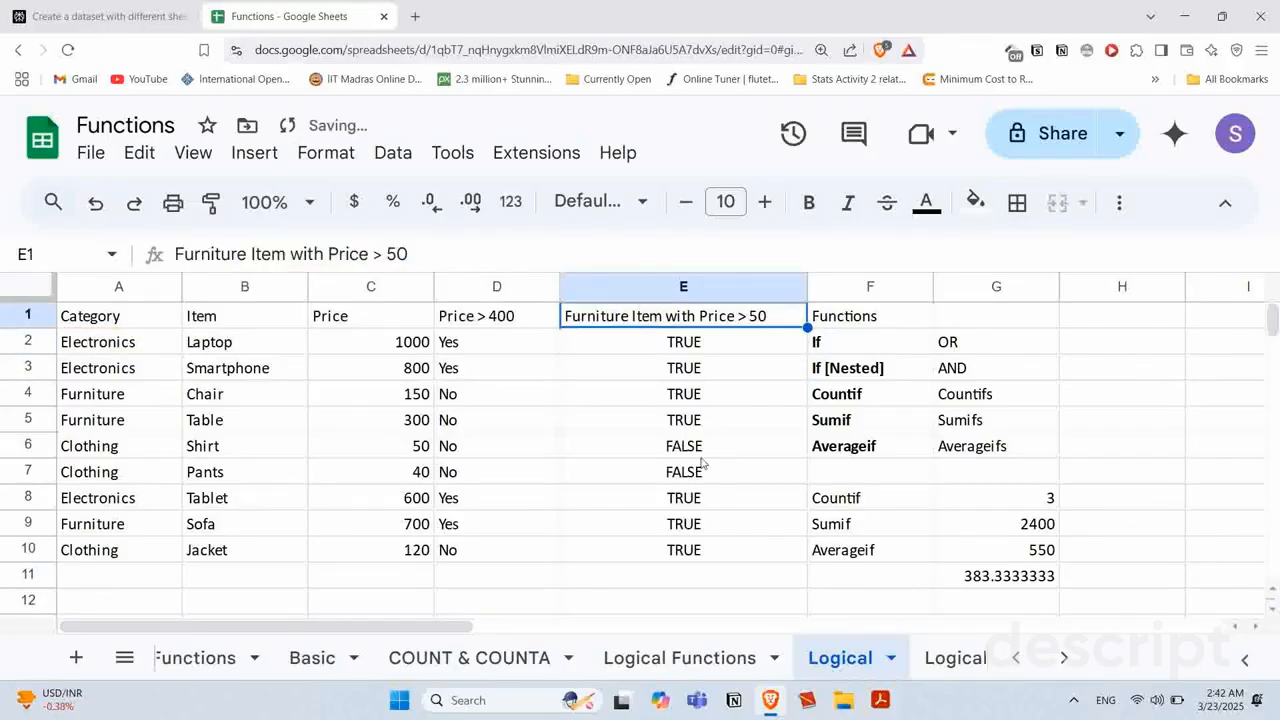
{"action": "left_click", "coordinate": [690, 400]}
{"action": "left_click", "coordinate": [690, 447]}
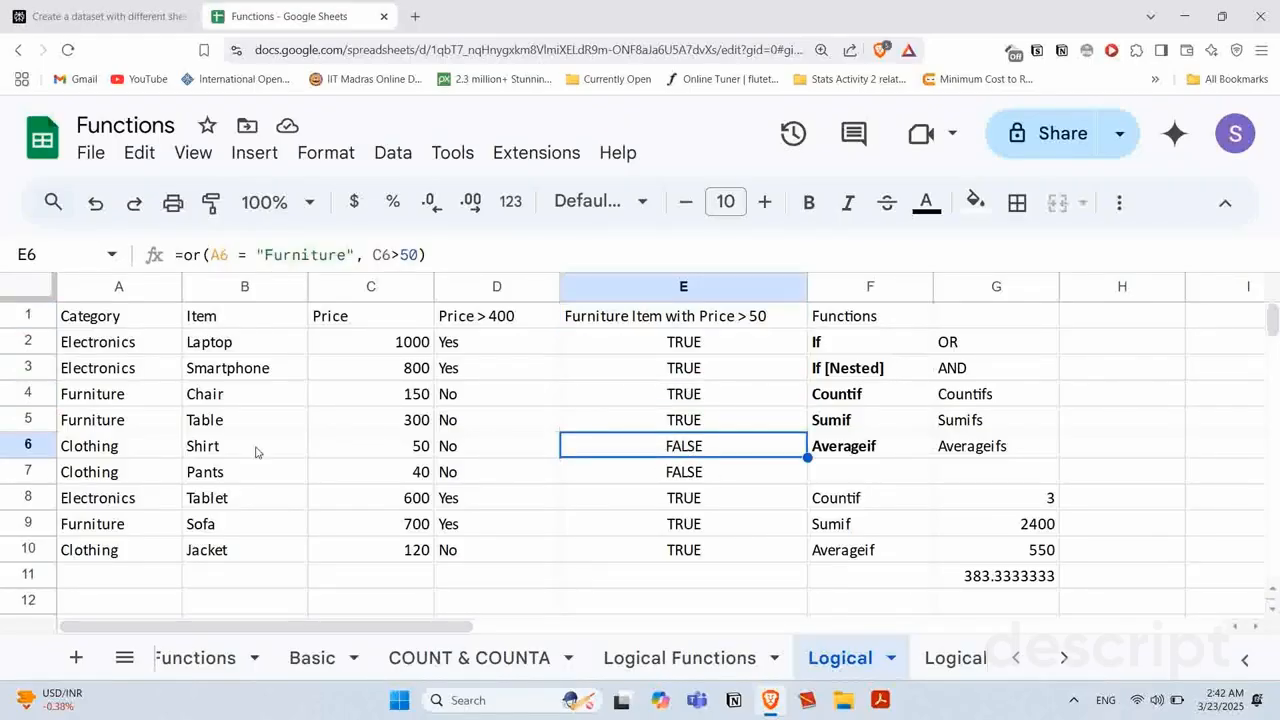
{"action": "left_click", "coordinate": [105, 446]}
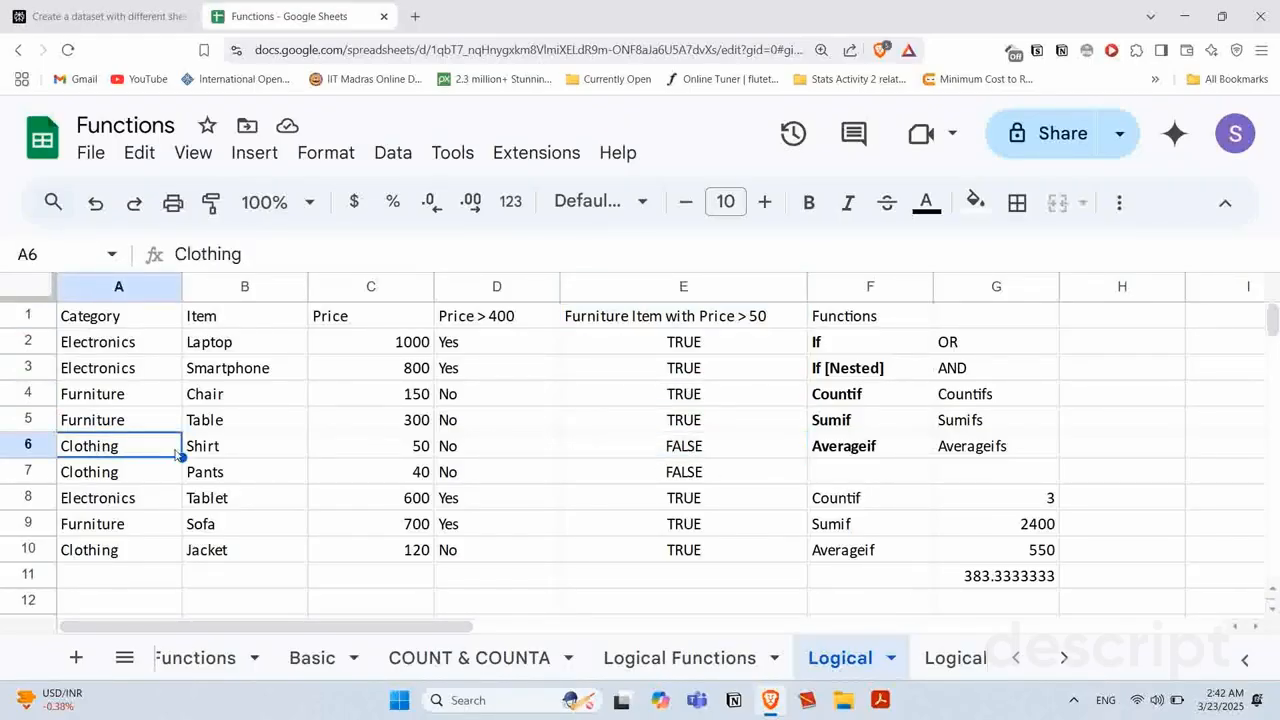
{"action": "left_click", "coordinate": [400, 452]}
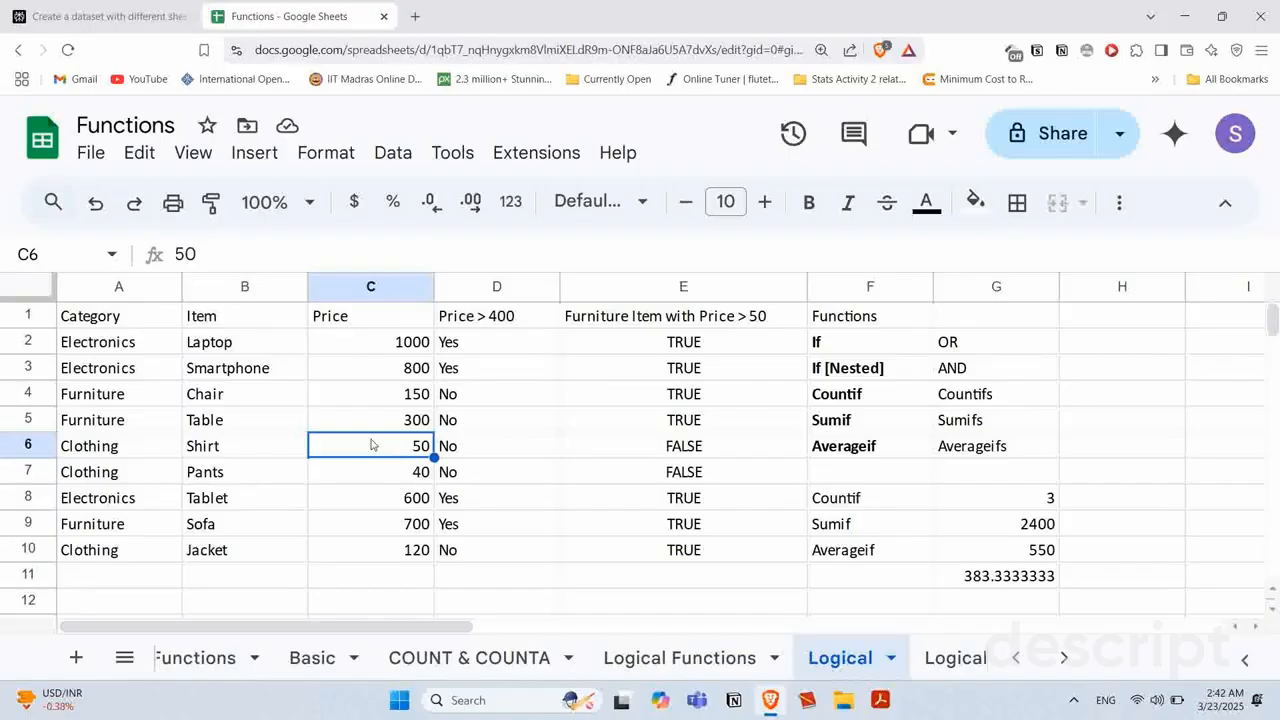
{"action": "left_click", "coordinate": [120, 474]}
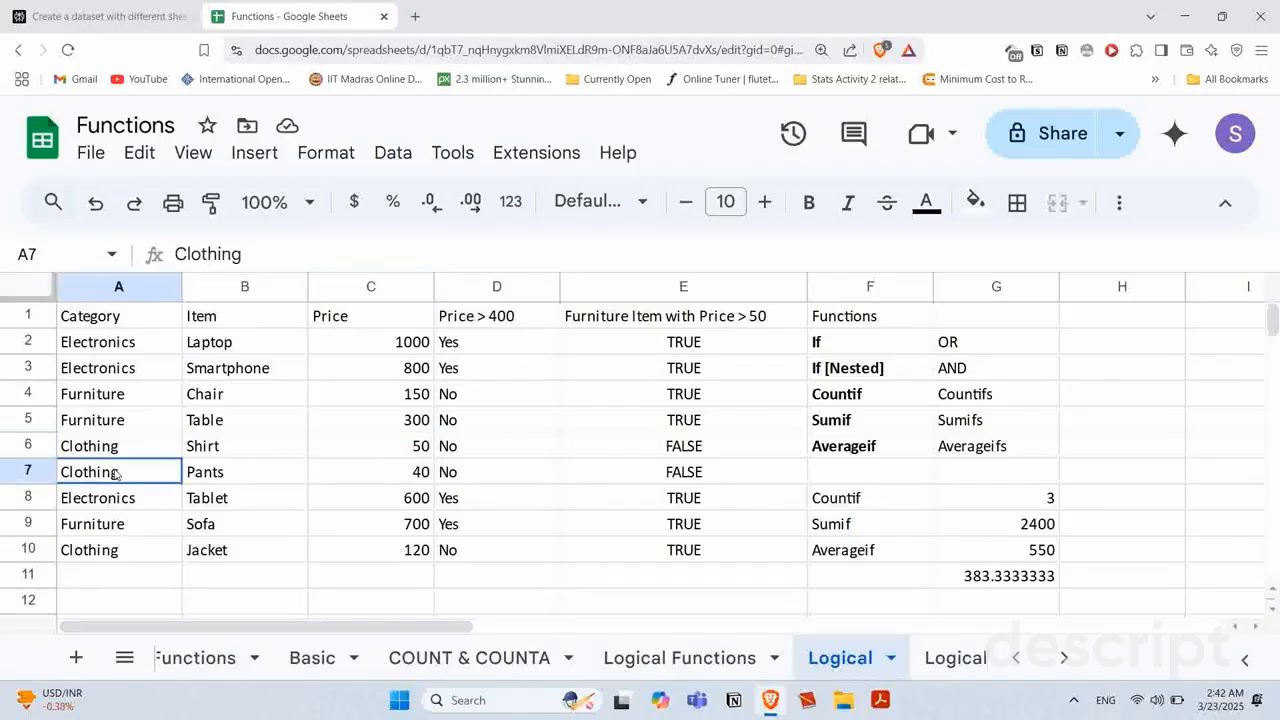
{"action": "left_click", "coordinate": [376, 480]}
{"action": "left_click", "coordinate": [90, 478]}
{"action": "left_click", "coordinate": [92, 452]}
{"action": "left_click", "coordinate": [663, 450]}
{"action": "left_click", "coordinate": [651, 478]}
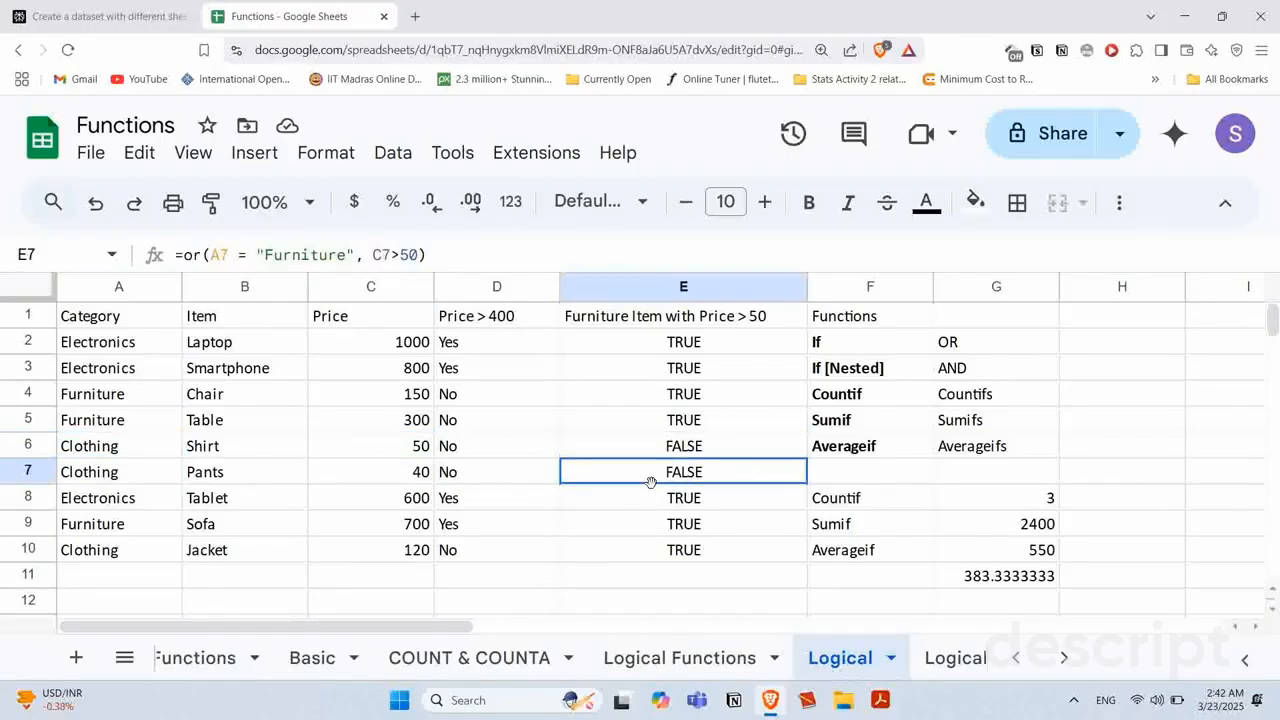
Step: Clear the OR formulas from E2:E10
{"action": "left_click", "coordinate": [661, 344]}
{"action": "left_click", "coordinate": [675, 552], "text": "shift"}
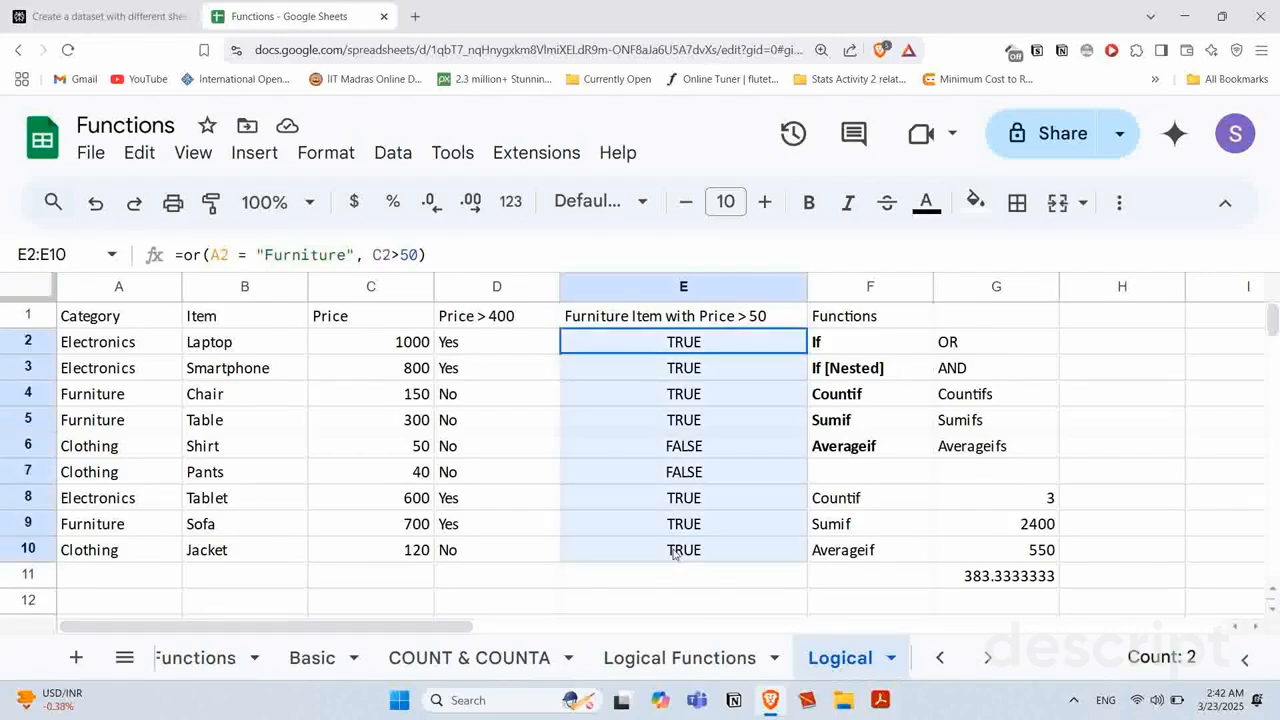
{"action": "key", "text": "Delete"}
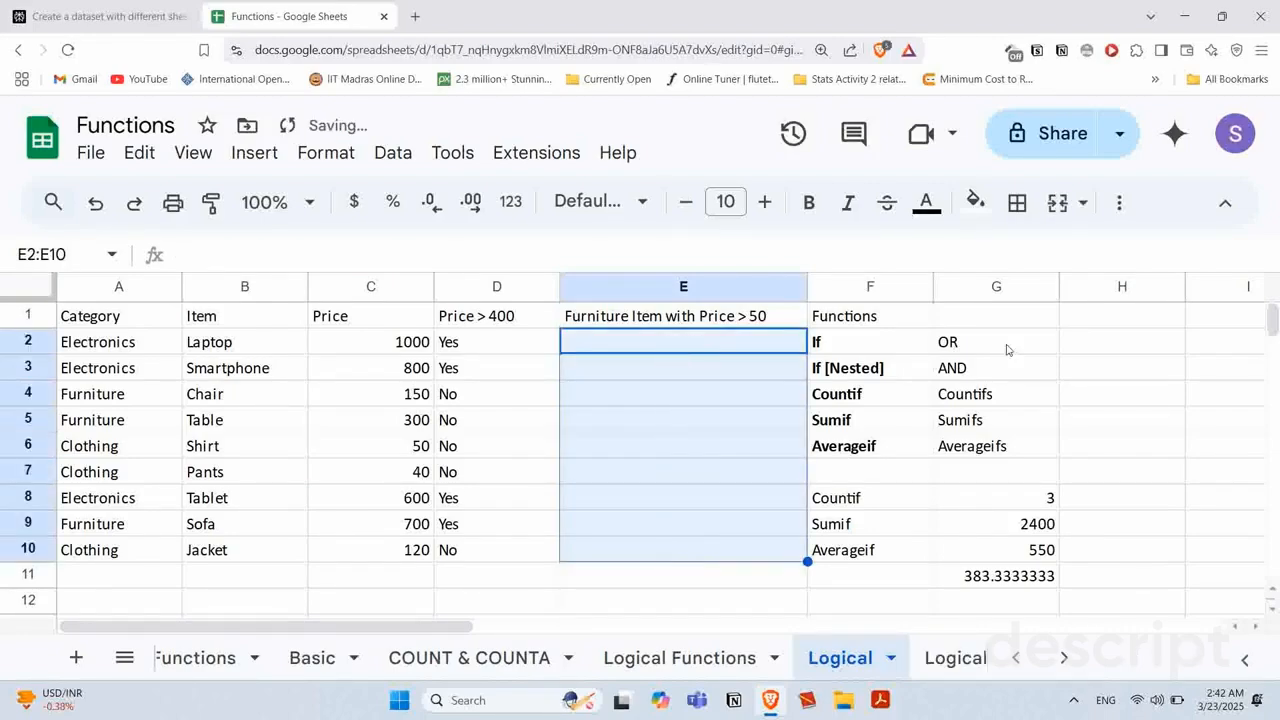
Step: Bold the OR and AND entries in G2 and G3 of the functions list
{"action": "left_click", "coordinate": [965, 345]}
{"action": "key", "text": "ctrl+b"}
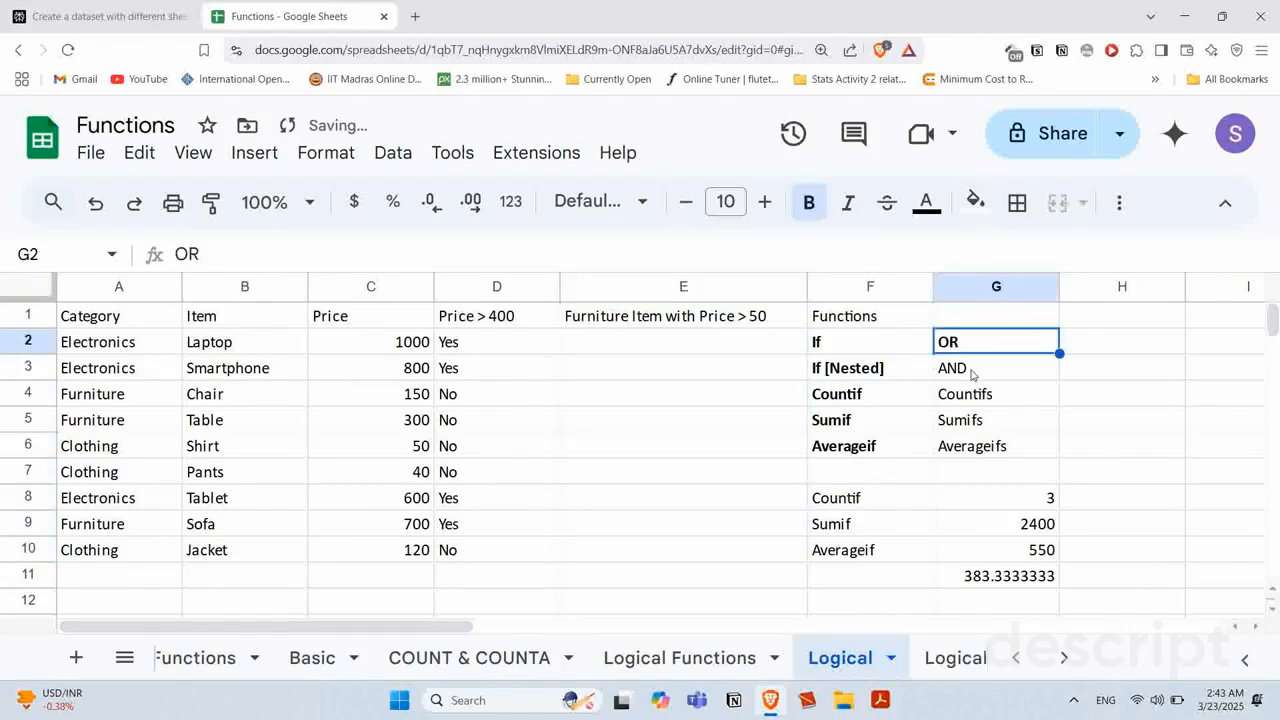
{"action": "left_click", "coordinate": [970, 372]}
{"action": "key", "text": "ctrl+b"}
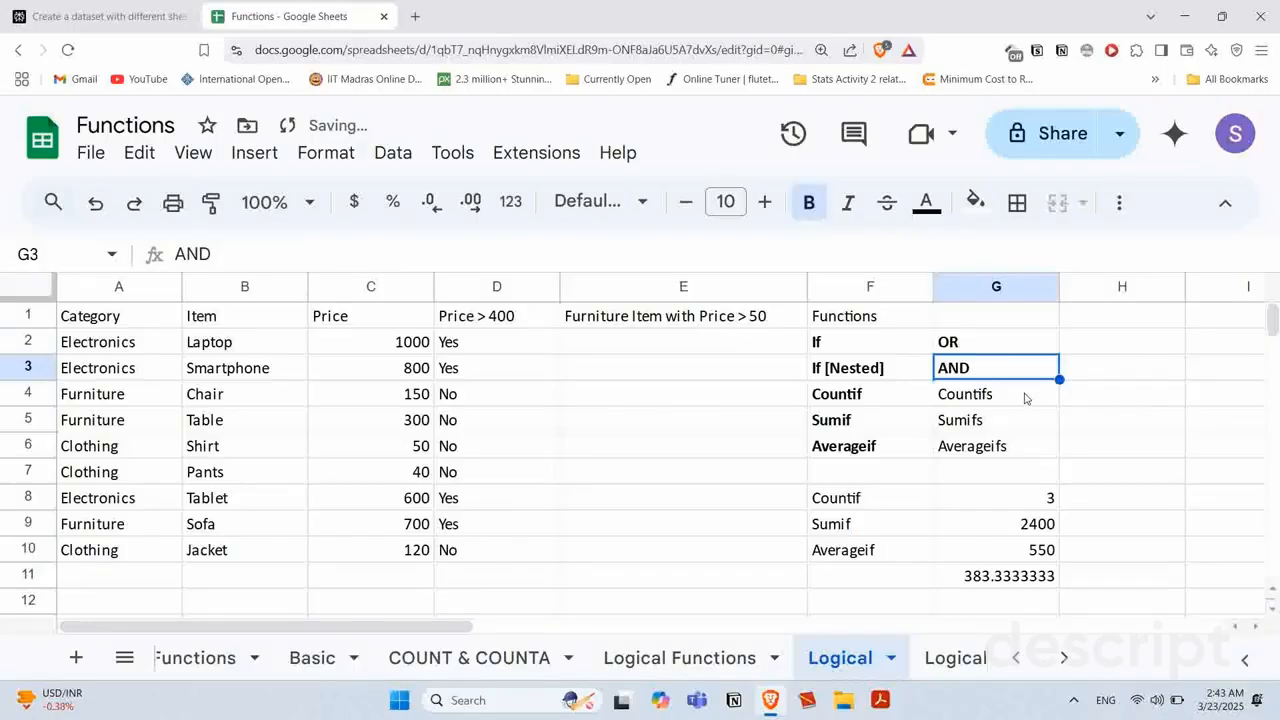
Step: Open the next Logical sheet, after the current one, and dismiss its table and dropdown chip conversion suggestions
{"action": "left_click", "coordinate": [1025, 400]}
{"action": "left_click", "coordinate": [1010, 422]}
{"action": "left_click", "coordinate": [1016, 450]}
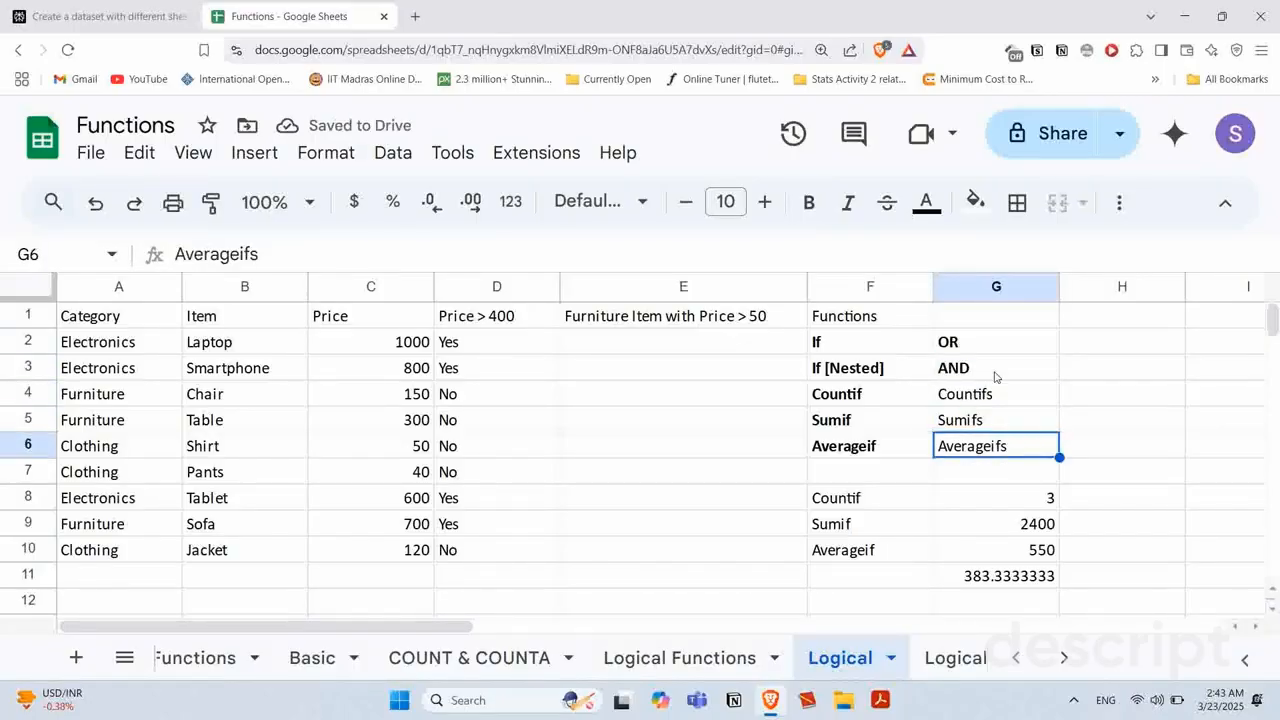
{"action": "left_click", "coordinate": [953, 657]}
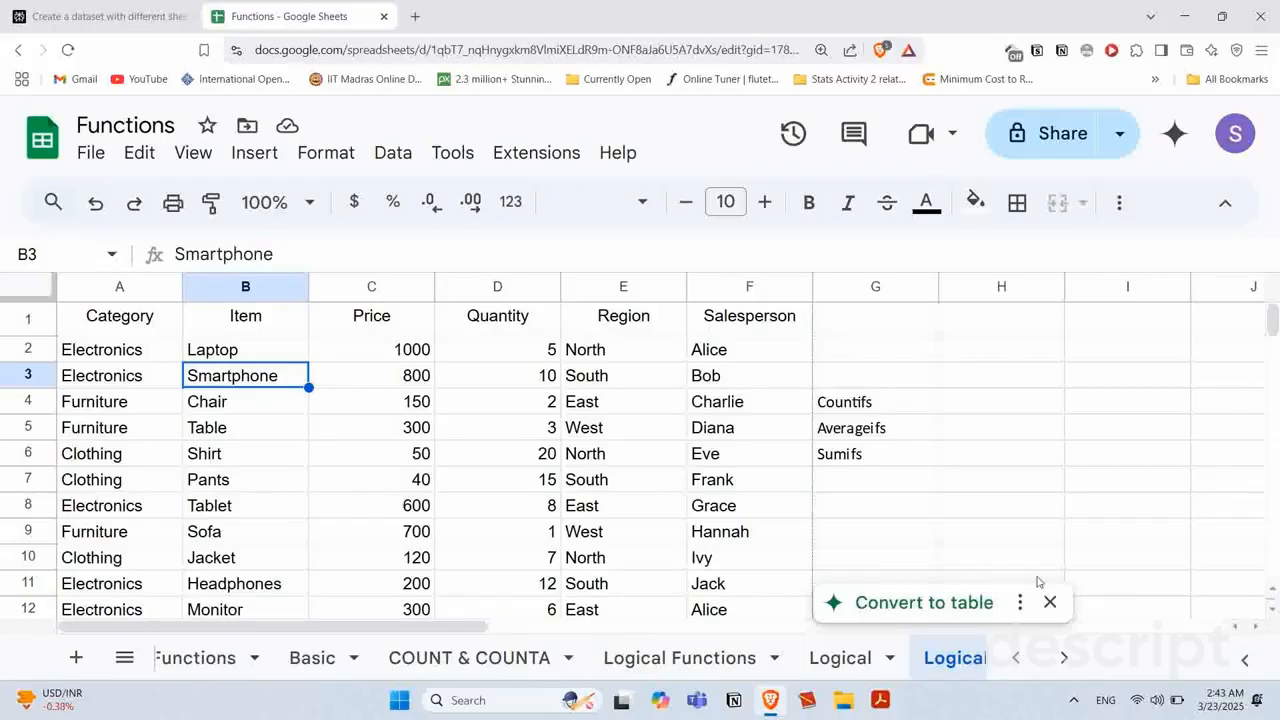
{"action": "left_click", "coordinate": [1050, 603]}
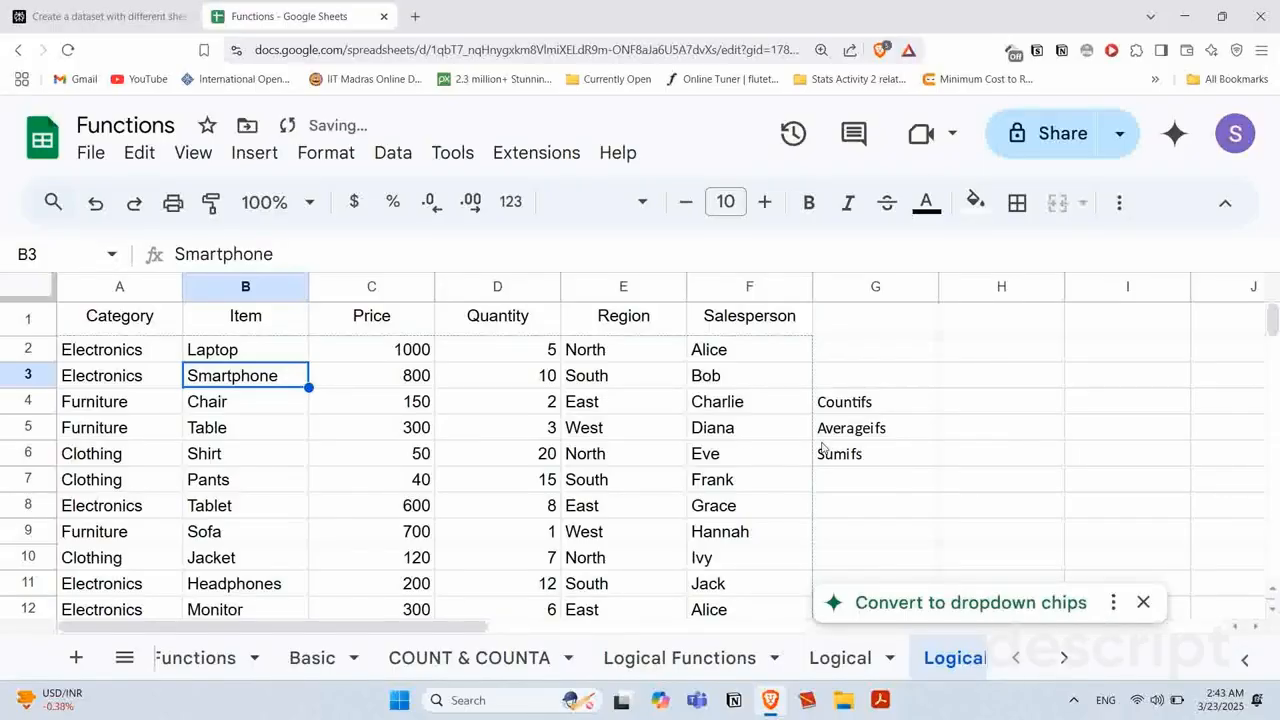
{"action": "left_click", "coordinate": [1143, 602]}
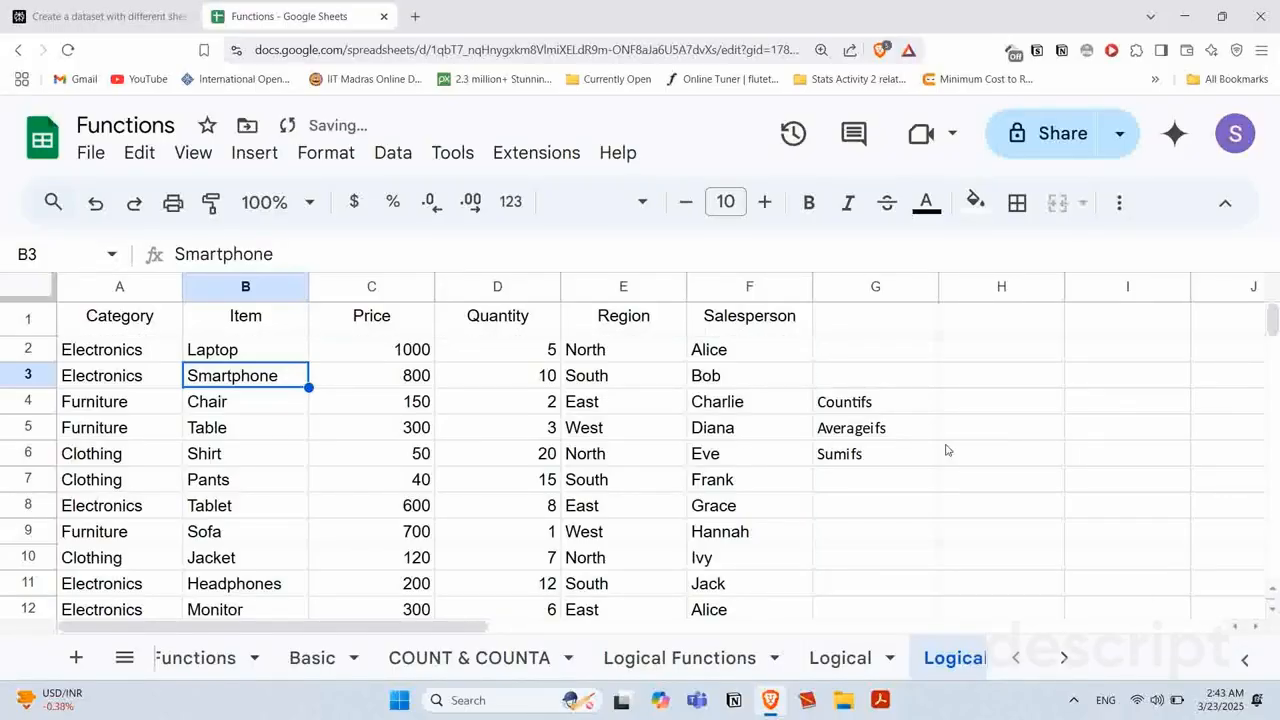
Step: Examine the added Region and Salesperson columns and the Countifs label in G4
{"action": "left_click", "coordinate": [614, 286]}
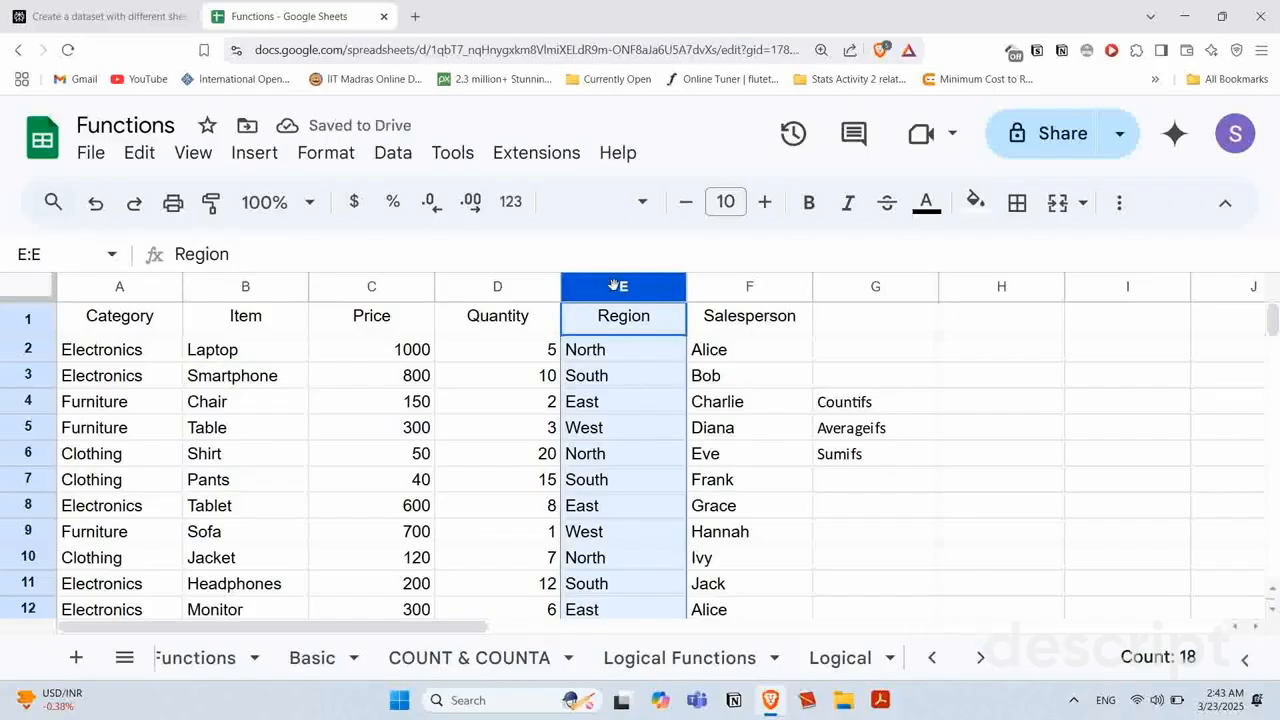
{"action": "left_click", "coordinate": [744, 287]}
{"action": "left_click", "coordinate": [755, 401]}
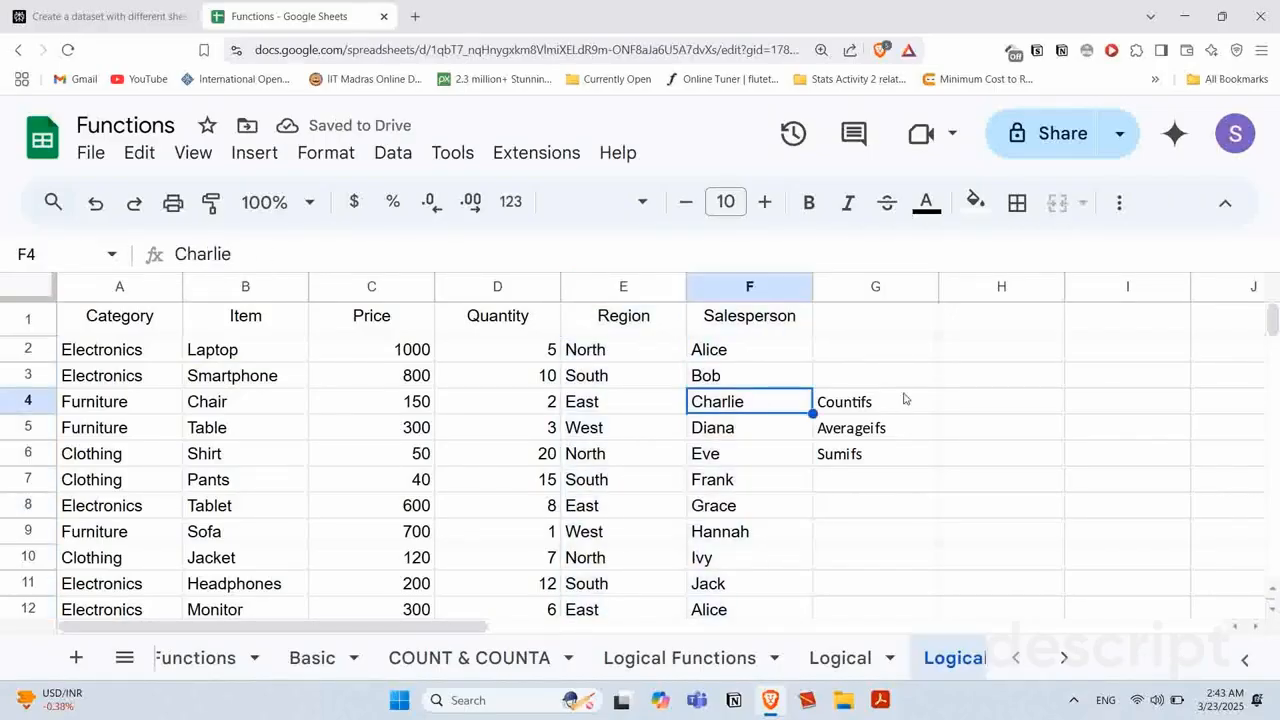
{"action": "left_click", "coordinate": [985, 407]}
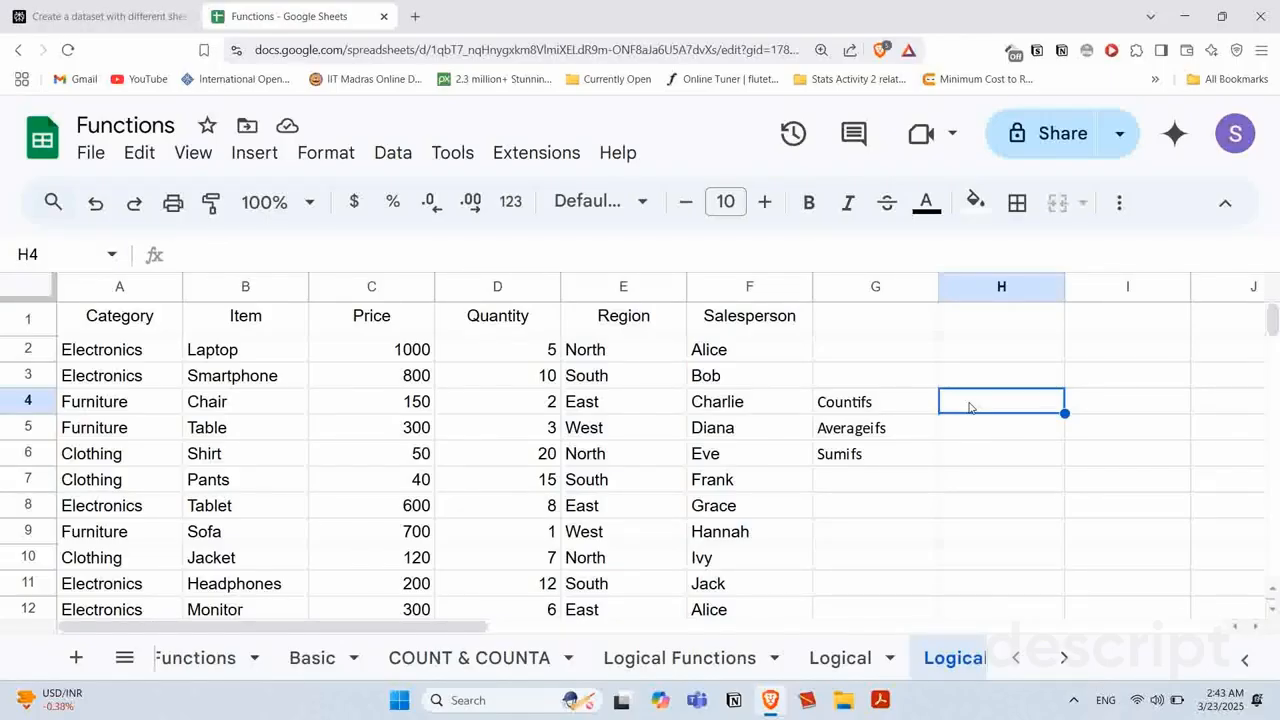
{"action": "left_click", "coordinate": [887, 405]}
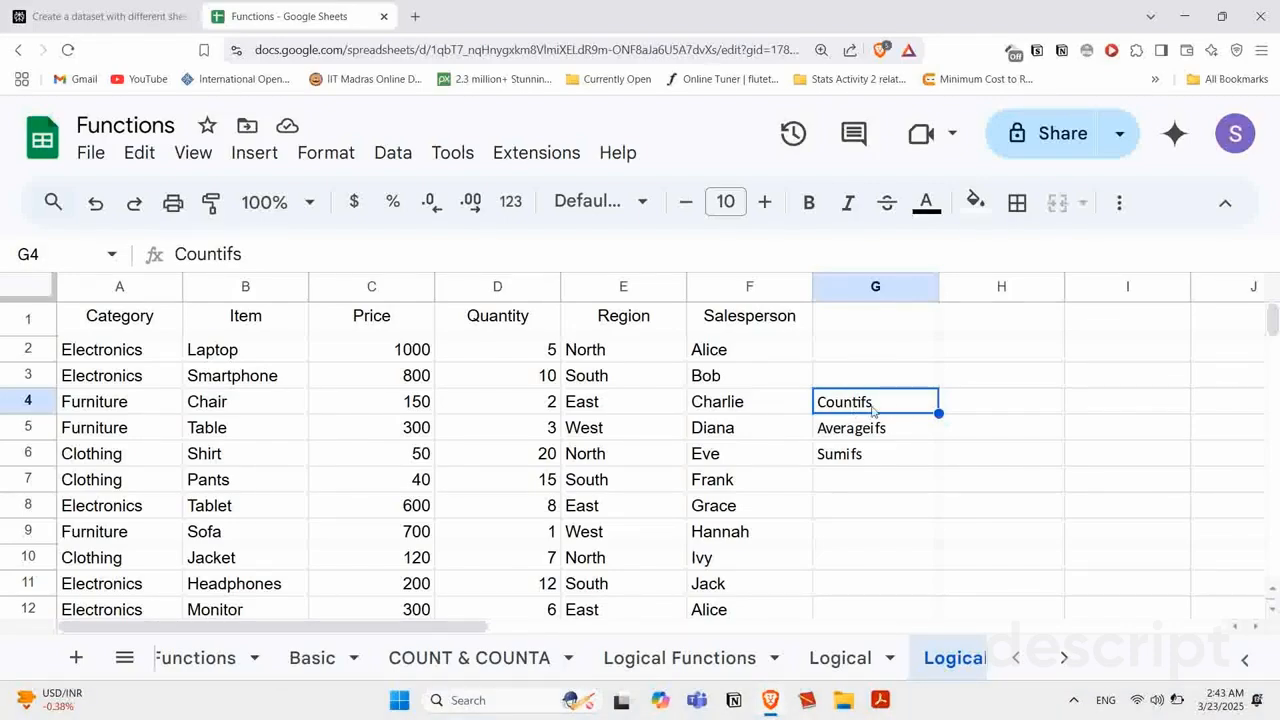
{"action": "left_click", "coordinate": [1000, 400]}
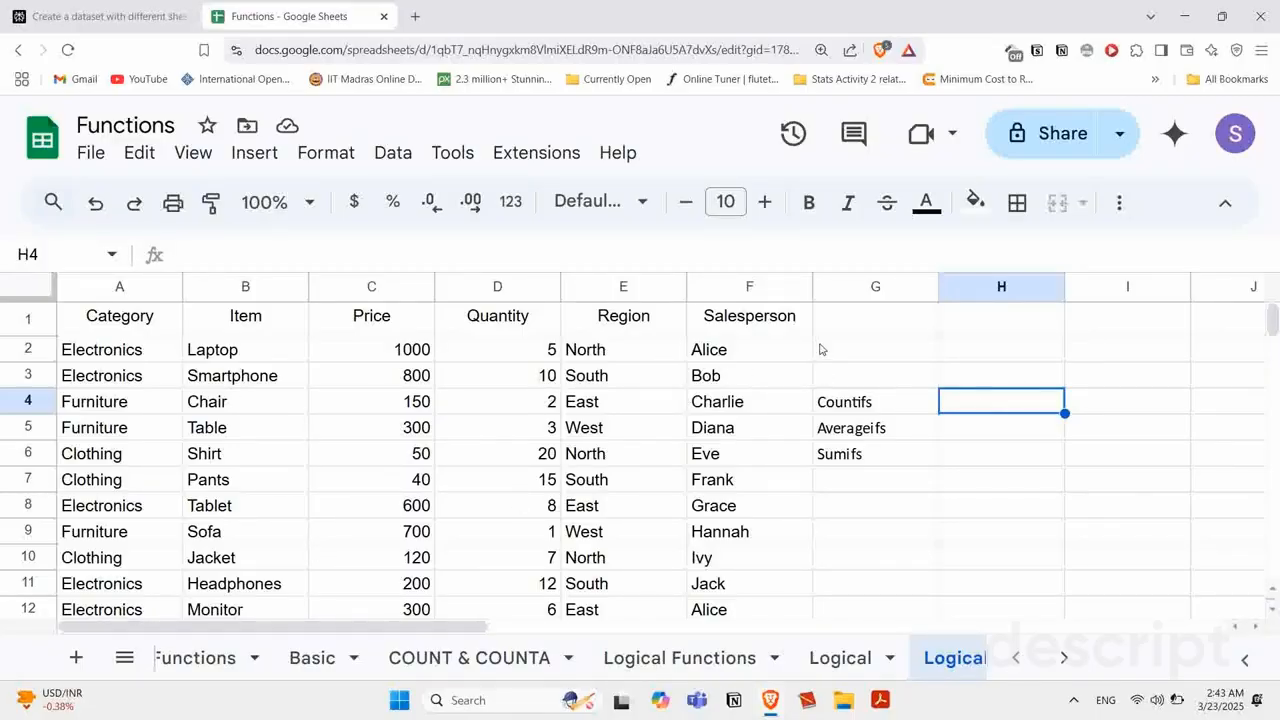
{"action": "left_click", "coordinate": [731, 353]}
Step: Begin a COUNTIFS formula in H4 with the category range A1:A18 and the criterion "Electronics"
{"action": "left_click", "coordinate": [1000, 400]}
{"action": "type", "text": "=countifs("}
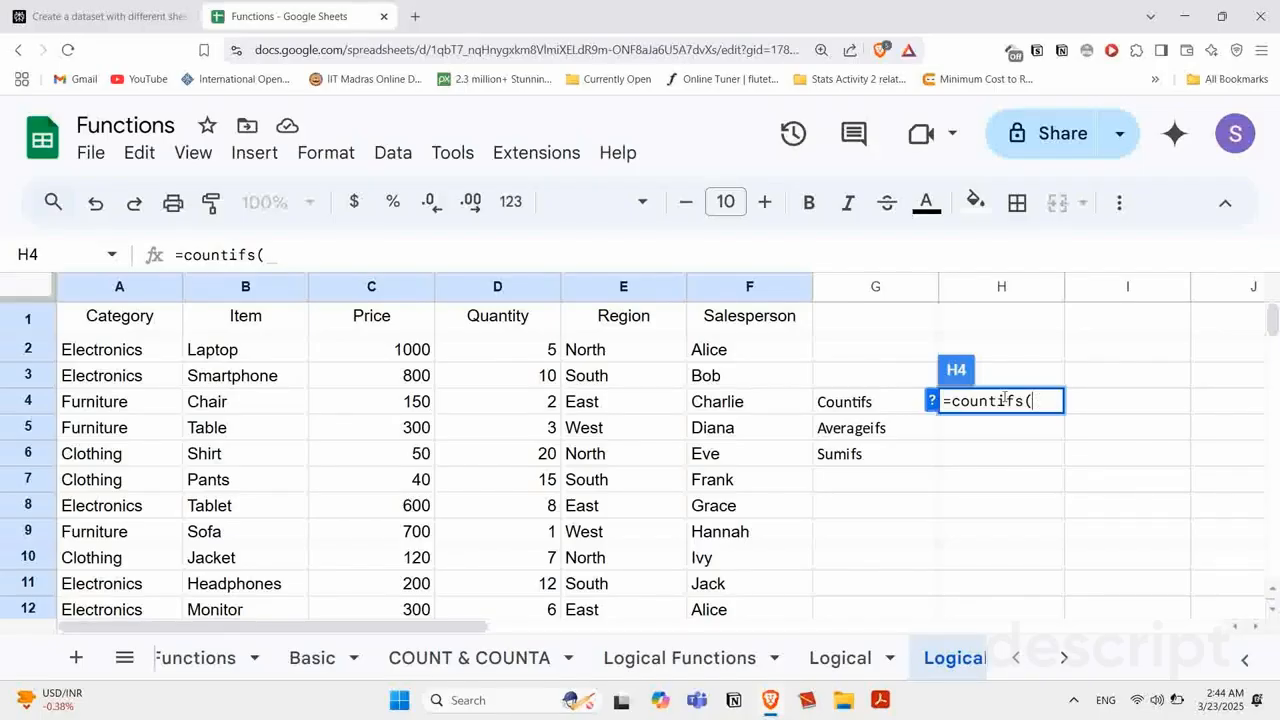
{"action": "left_click", "coordinate": [104, 322]}
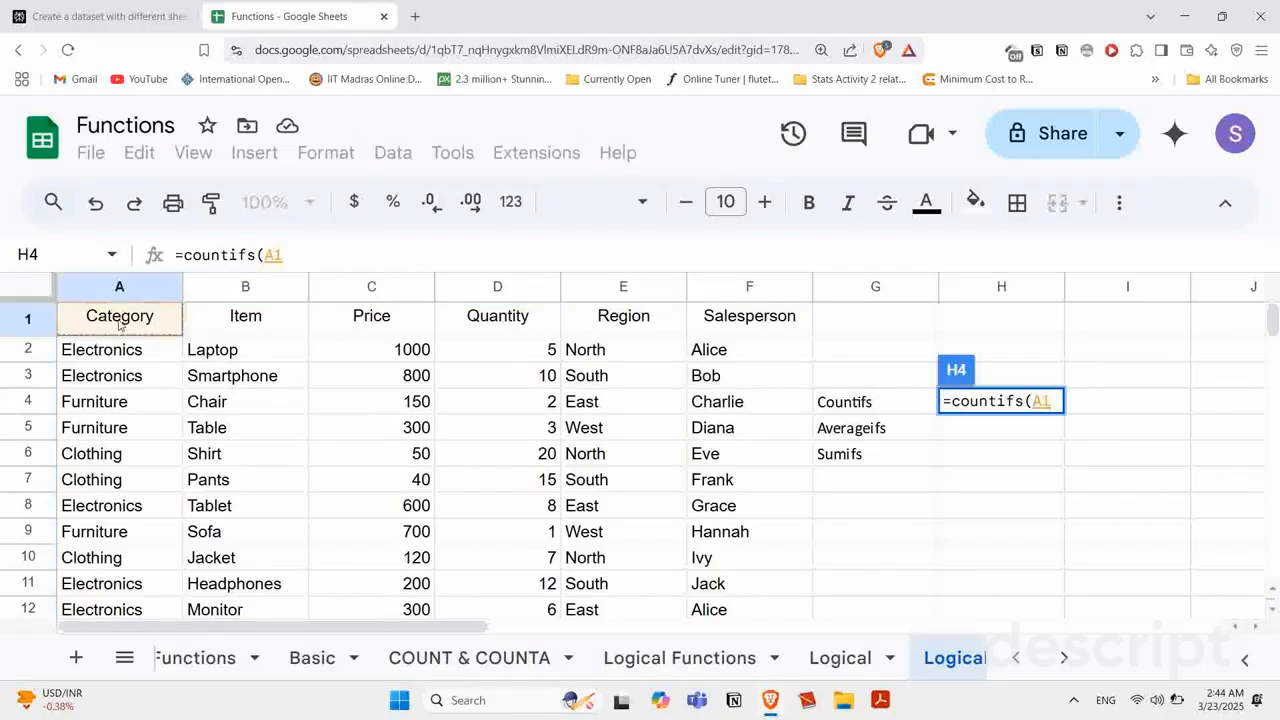
{"action": "key", "text": "ctrl+shift+Down"}
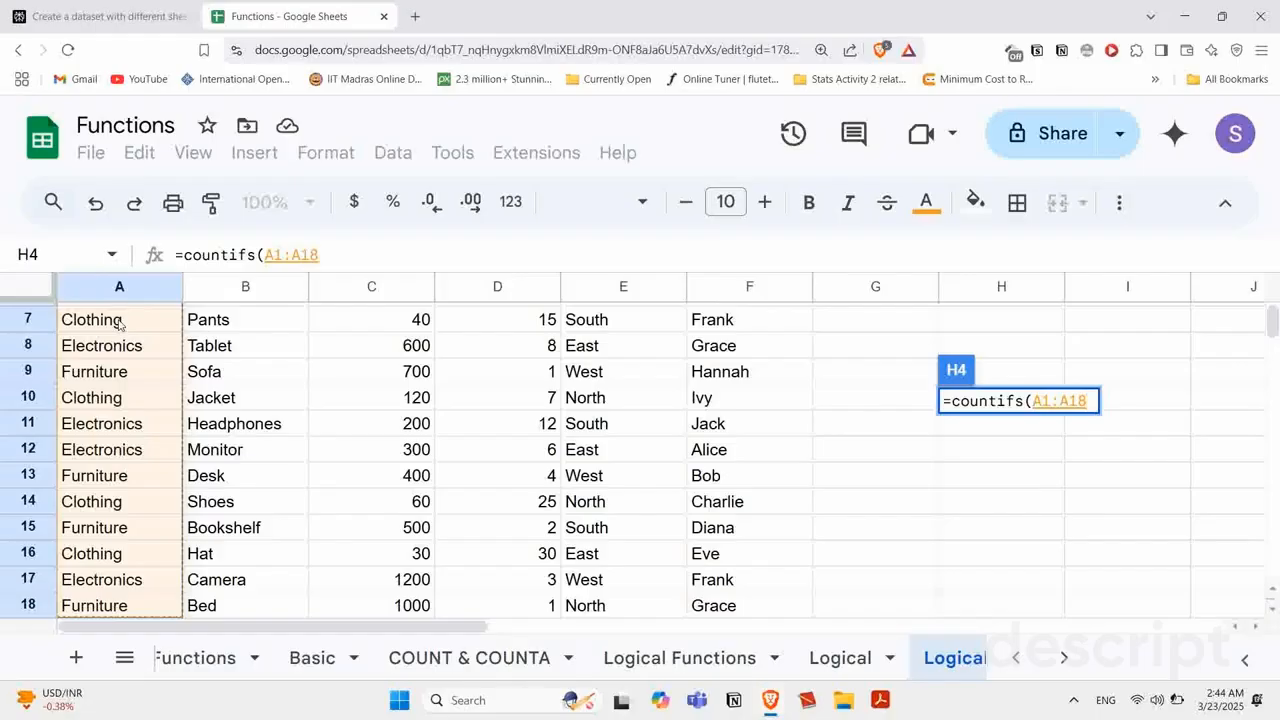
{"action": "scroll", "coordinate": [208, 340], "scroll_direction": "up", "scroll_amount": 2}
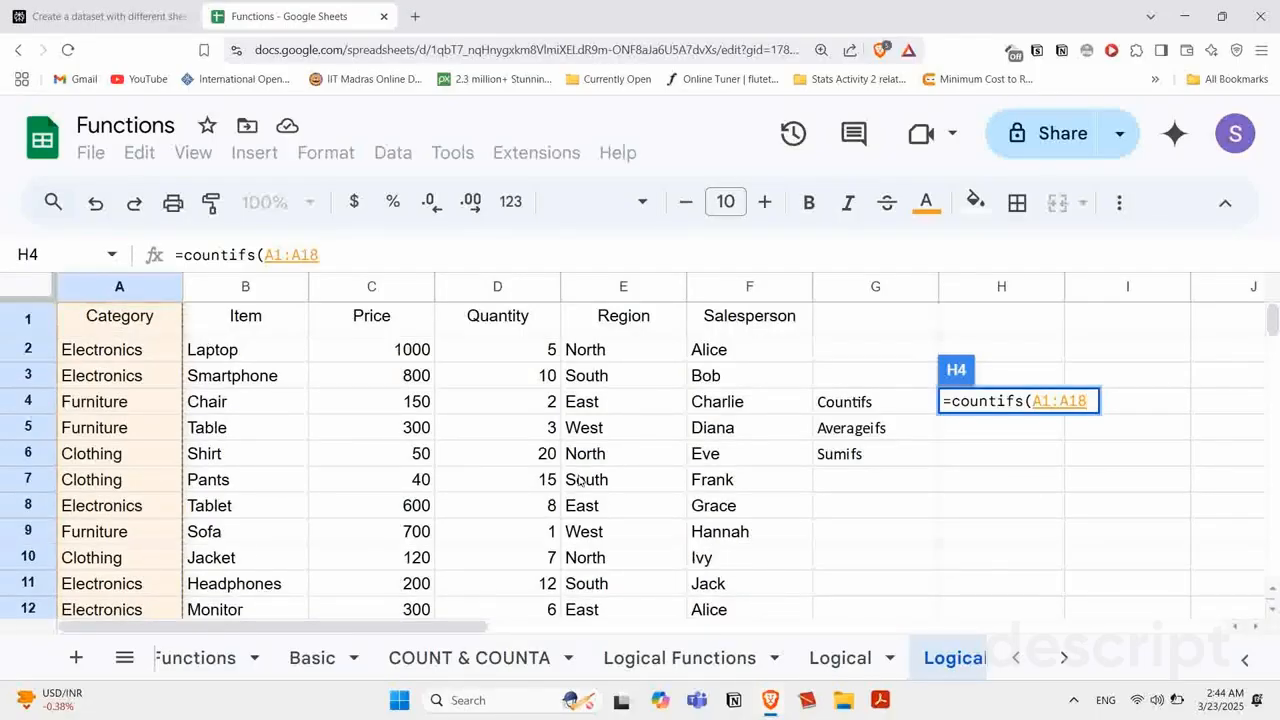
{"action": "type", "text": ", "}
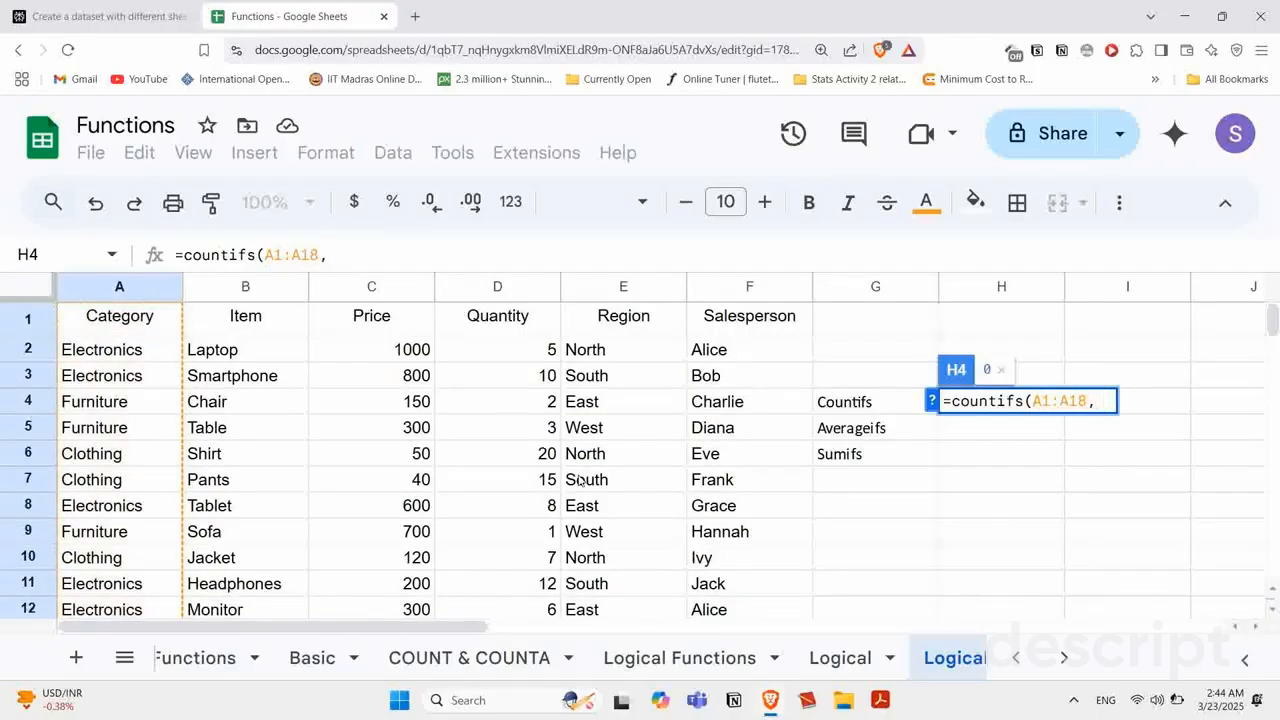
{"action": "type", "text": "\""}
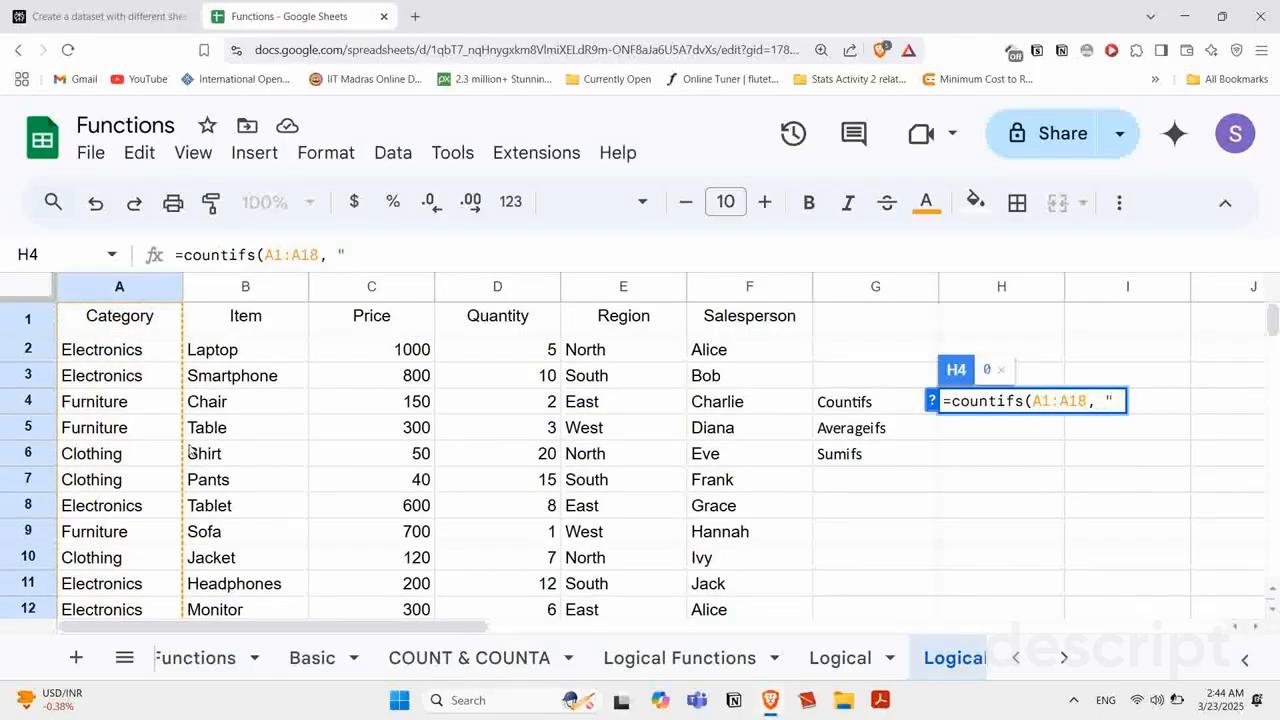
{"action": "type", "text": "Electronic"}
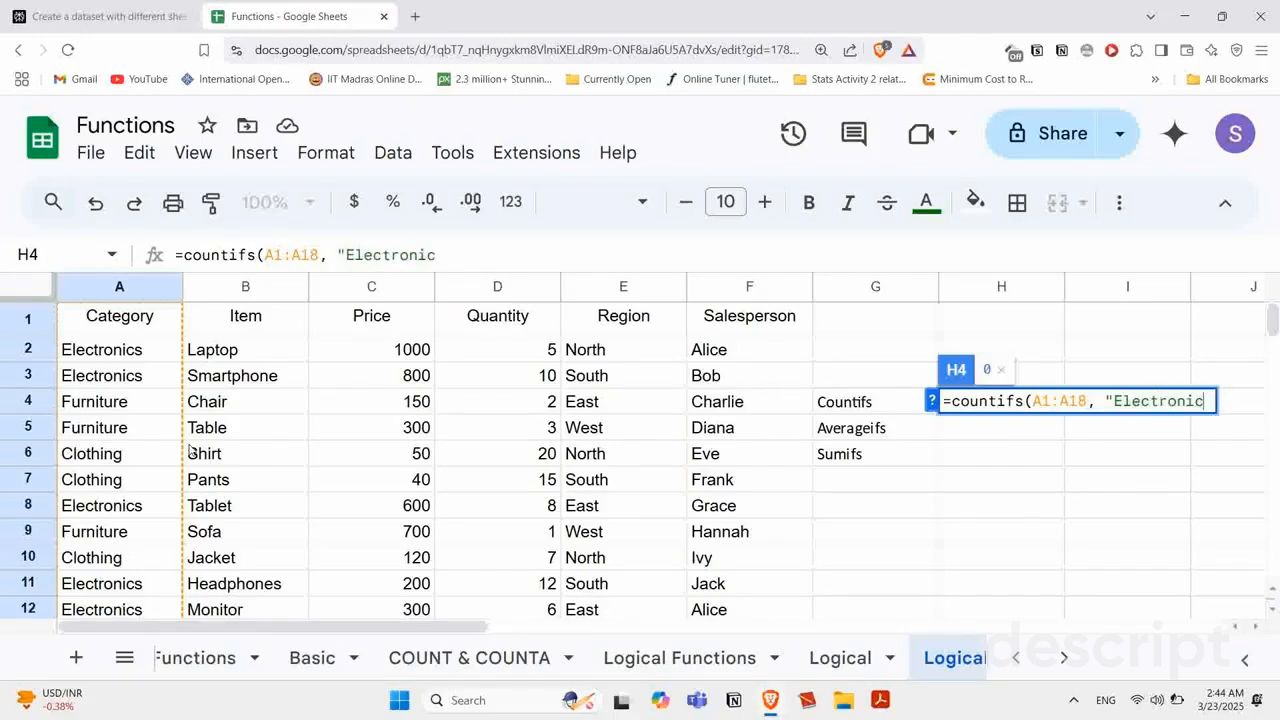
{"action": "type", "text": "s\","}
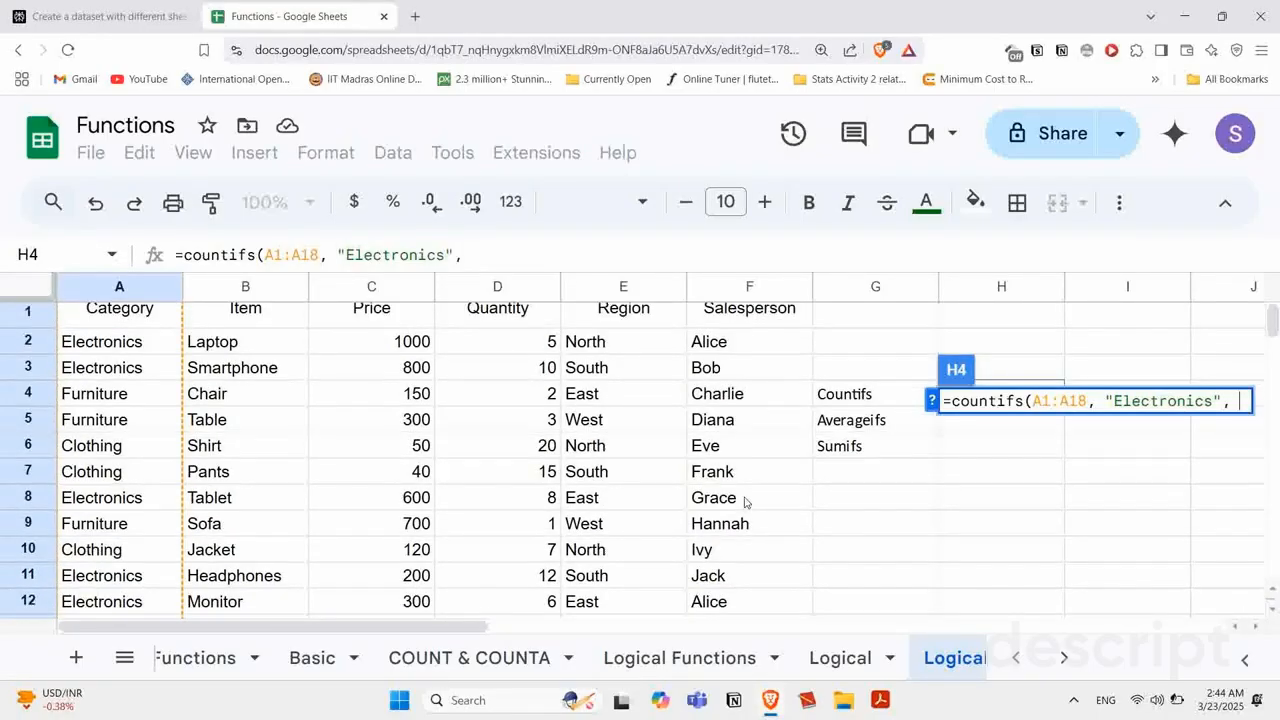
{"action": "left_click", "coordinate": [750, 320]}
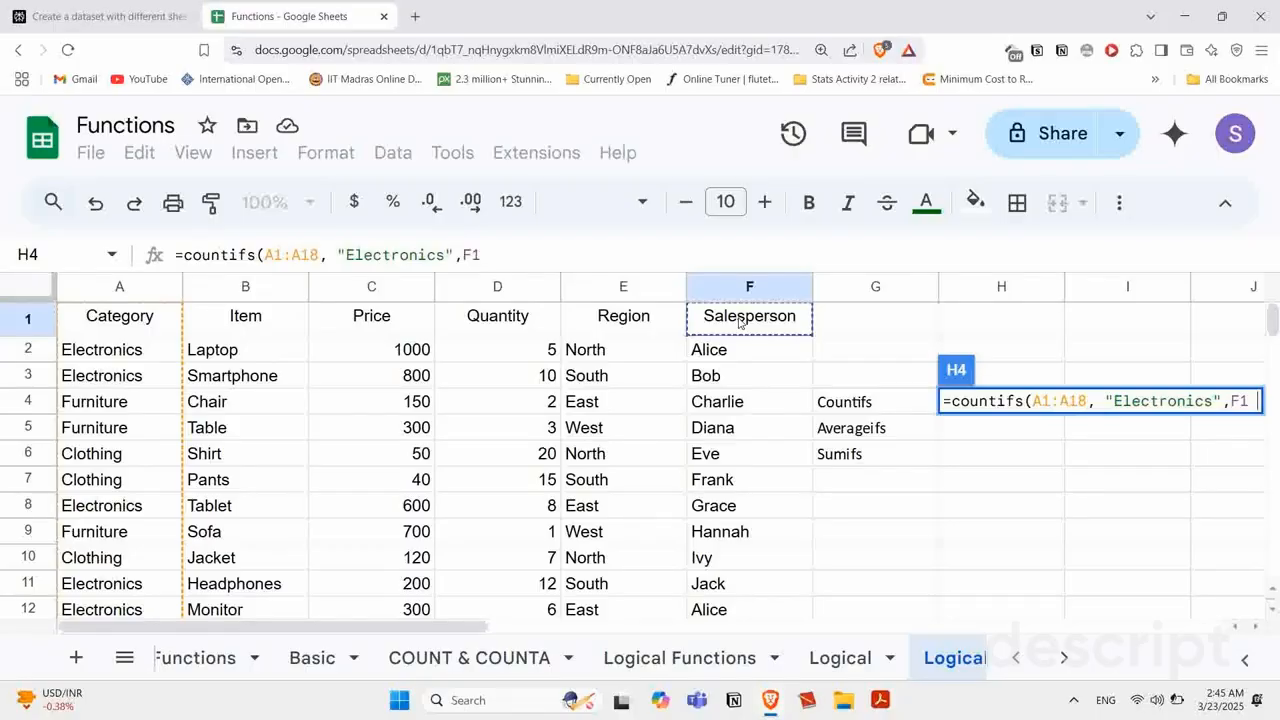
{"action": "key", "text": "ctrl+shift+Down"}
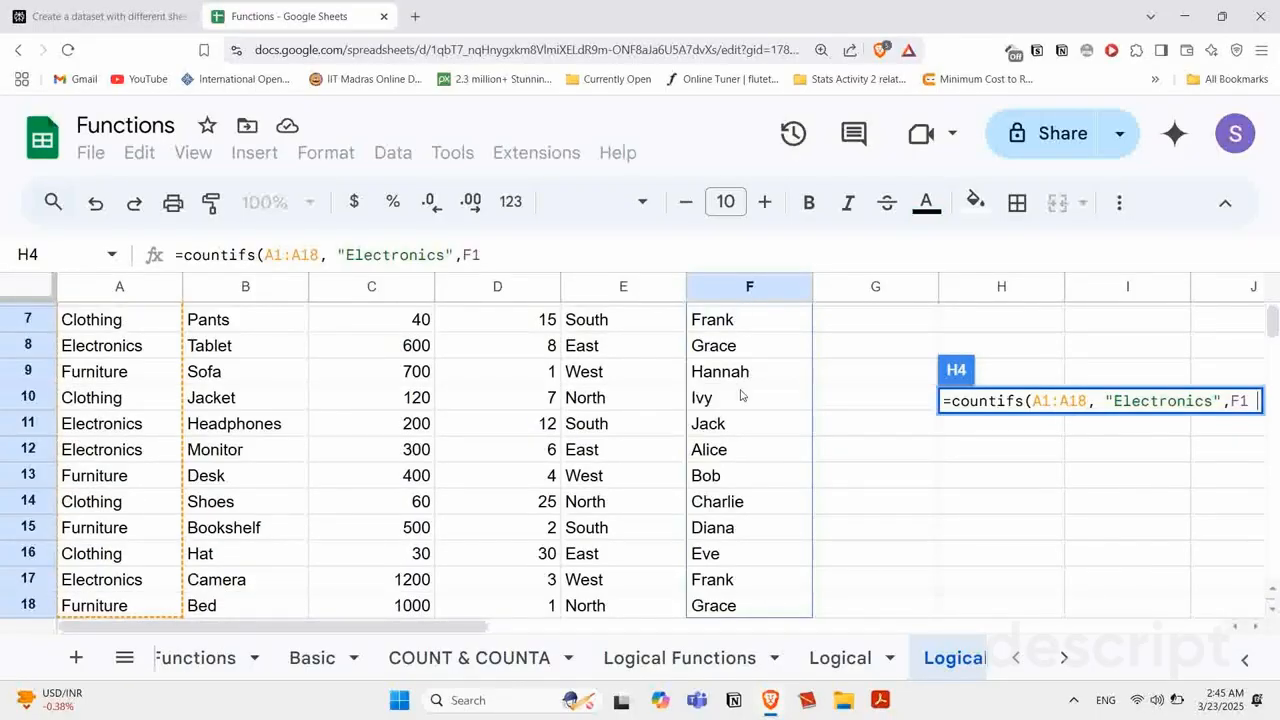
{"action": "scroll", "coordinate": [742, 396], "scroll_direction": "up", "scroll_amount": 2}
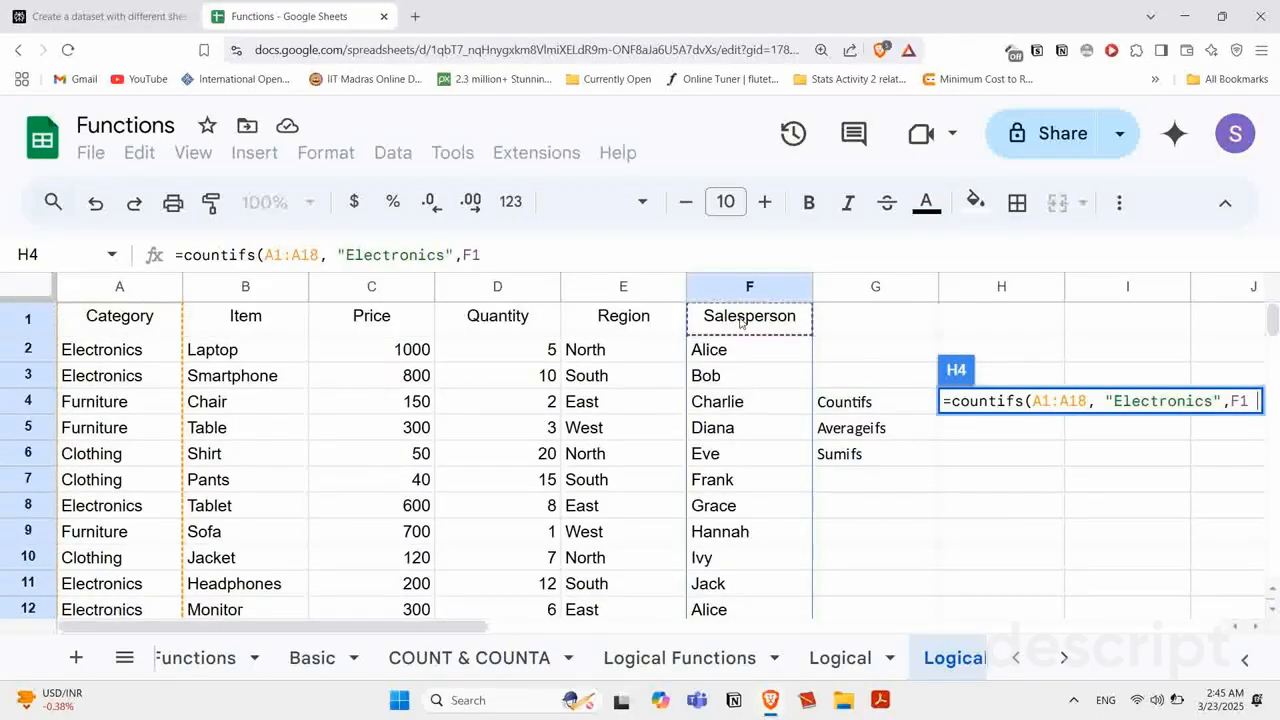
{"action": "left_click", "coordinate": [742, 322]}
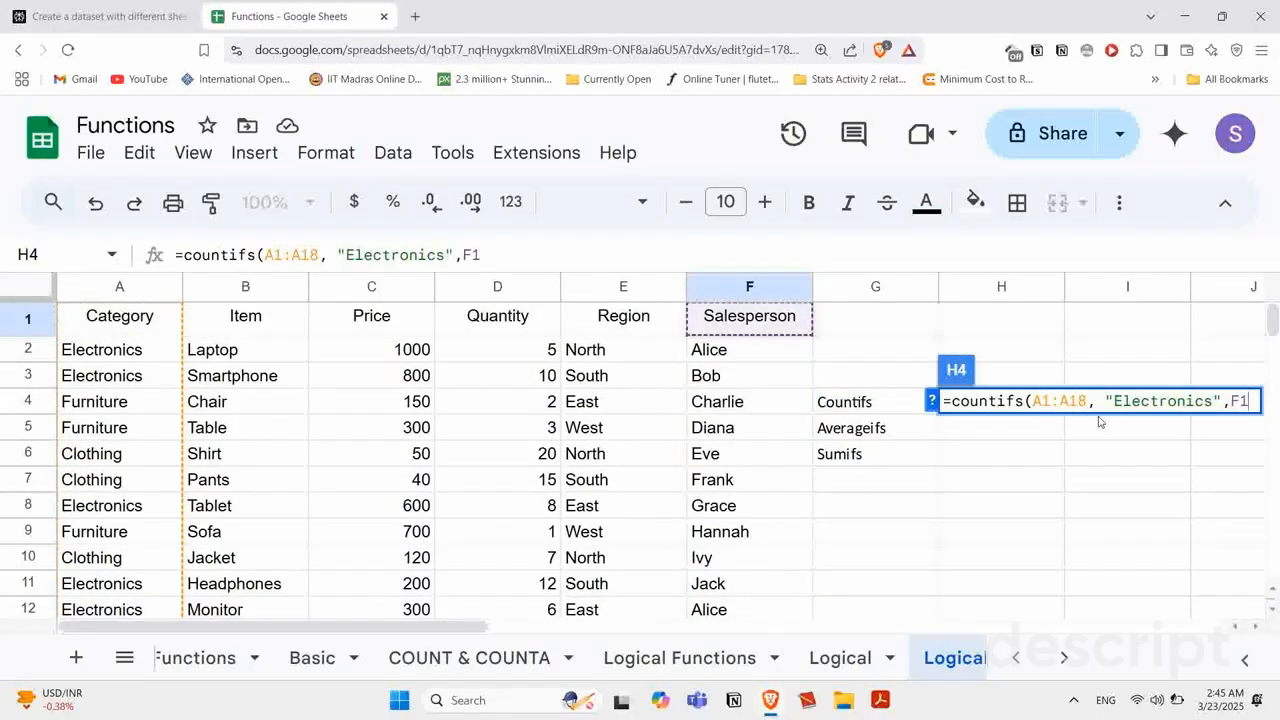
{"action": "key", "text": "BackSpace"}
{"action": "key", "text": "BackSpace"}
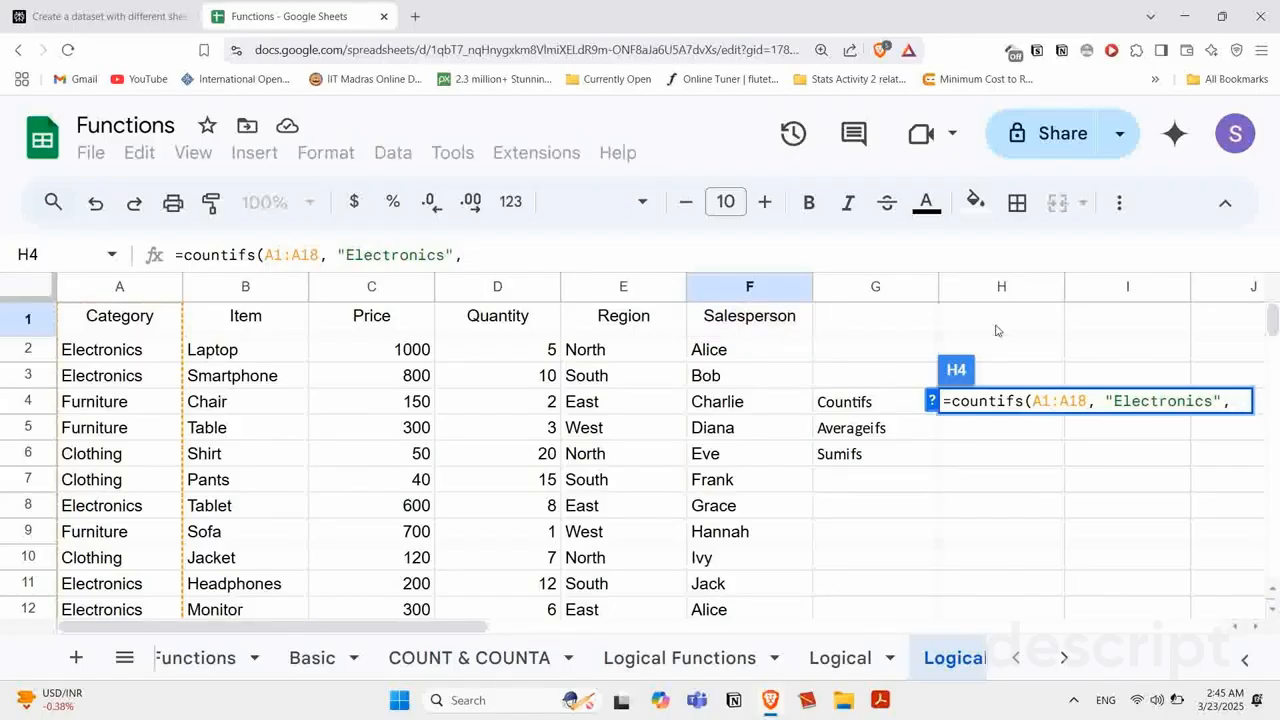
{"action": "left_click", "coordinate": [752, 325]}
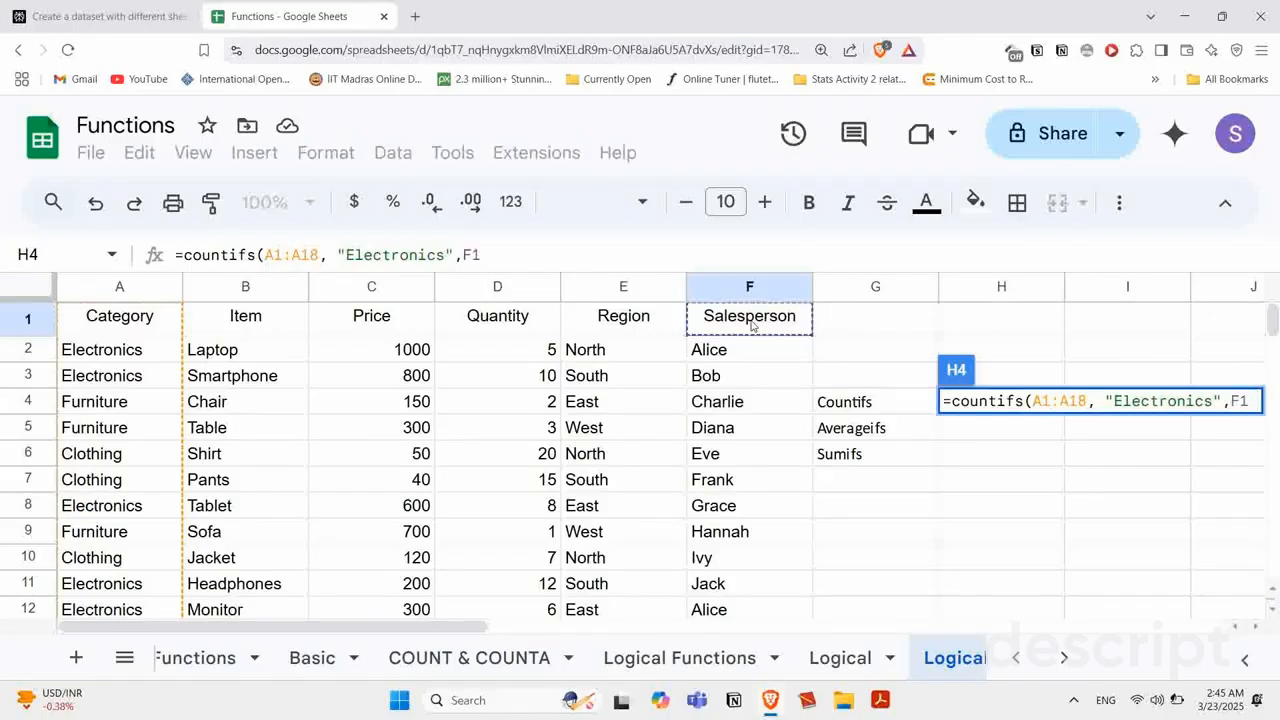
{"action": "key", "text": "ctrl+shift+Down"}
{"action": "scroll", "coordinate": [814, 357], "scroll_direction": "up", "scroll_amount": 2}
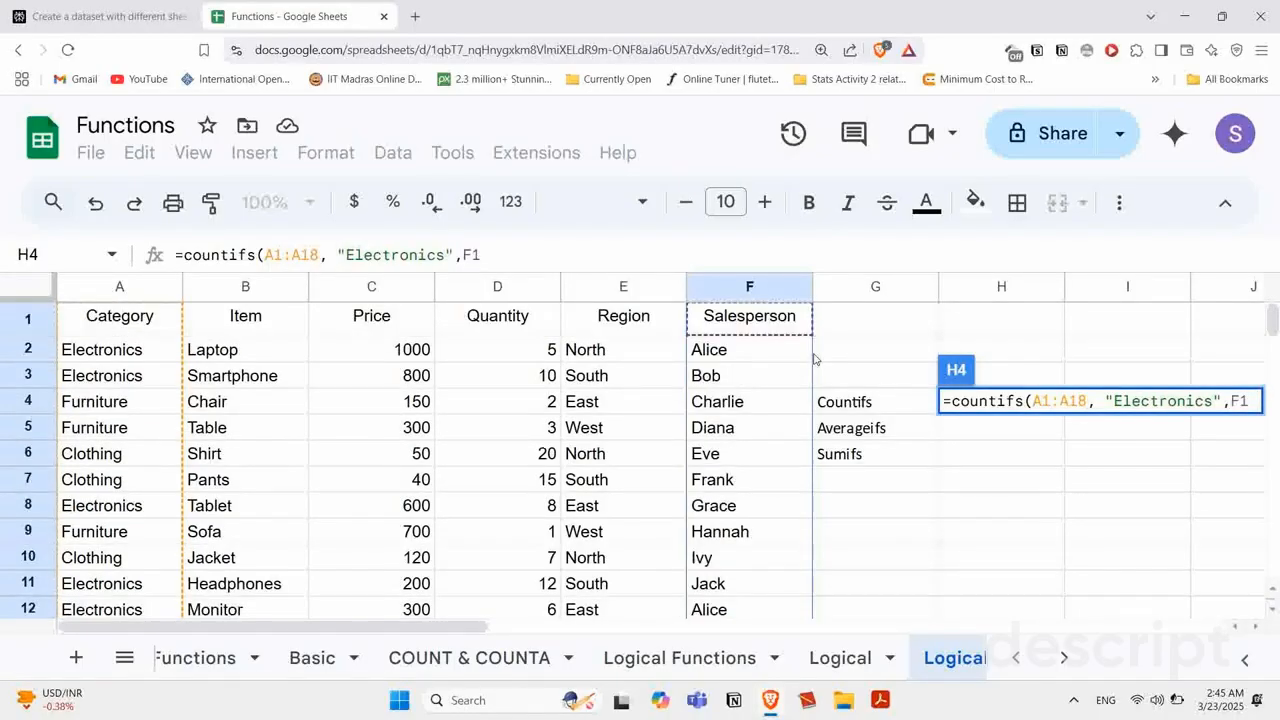
{"action": "left_click", "coordinate": [1254, 400]}
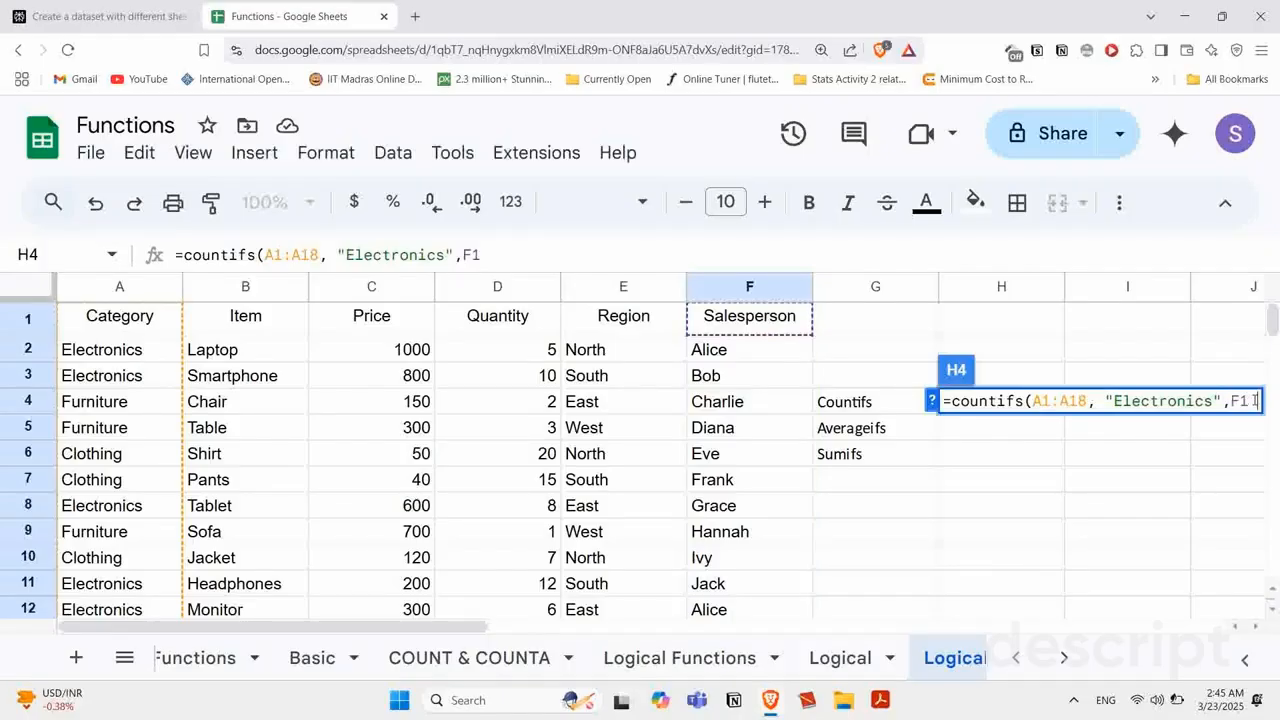
{"action": "key", "text": "BackSpace"}
{"action": "key", "text": "BackSpace"}
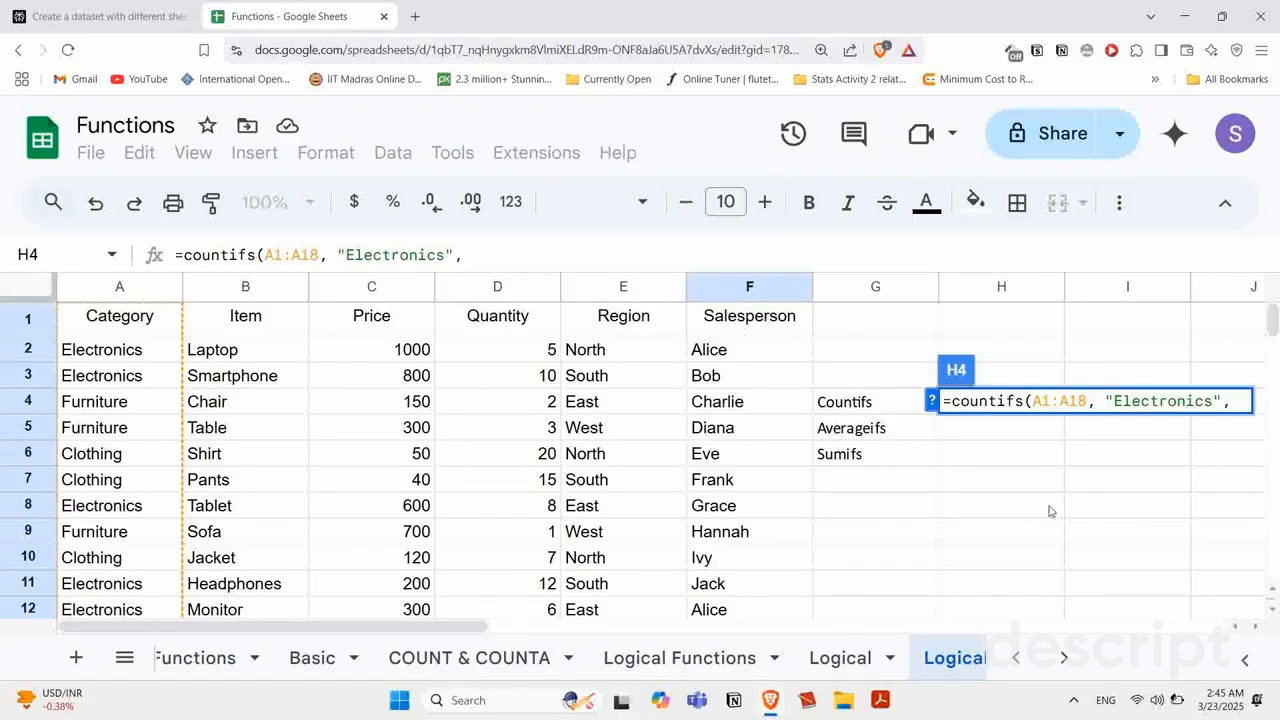
Step: Complete the COUNTIFS formula with the salesperson range F1:F18 and the name from F2 as the second criterion
{"action": "type", "text": "F"}
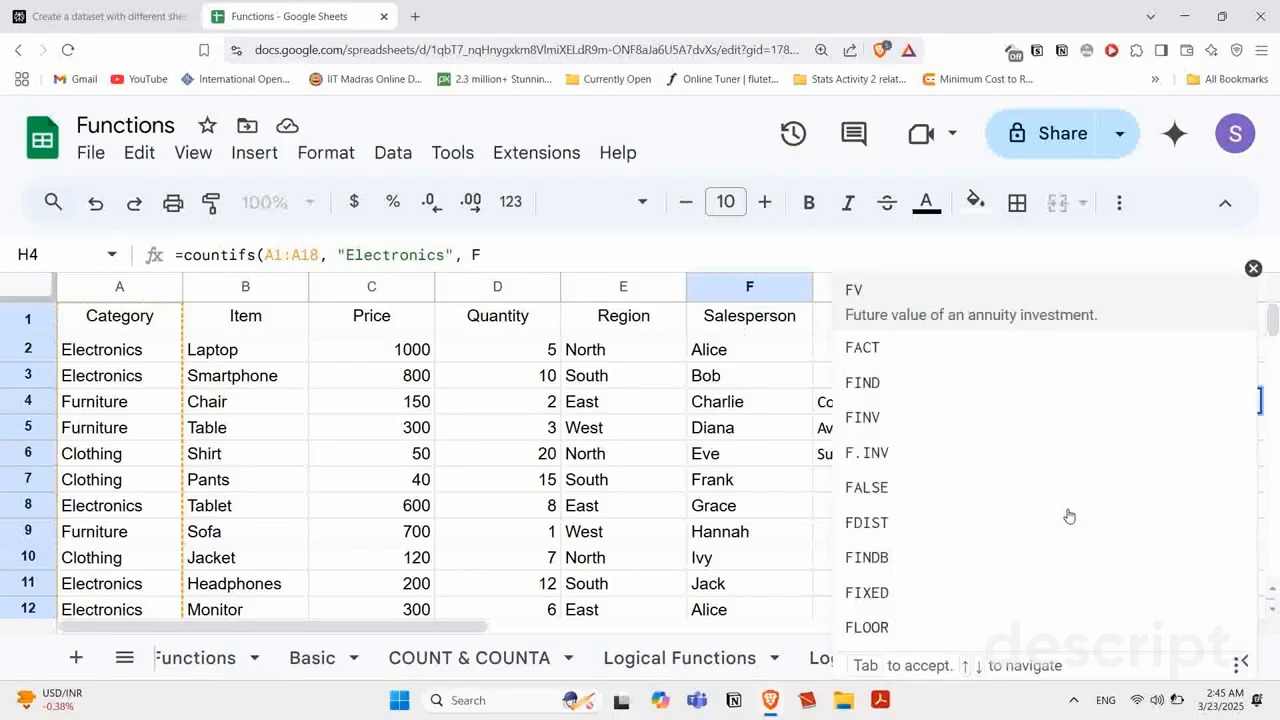
{"action": "type", "text": "1:F"}
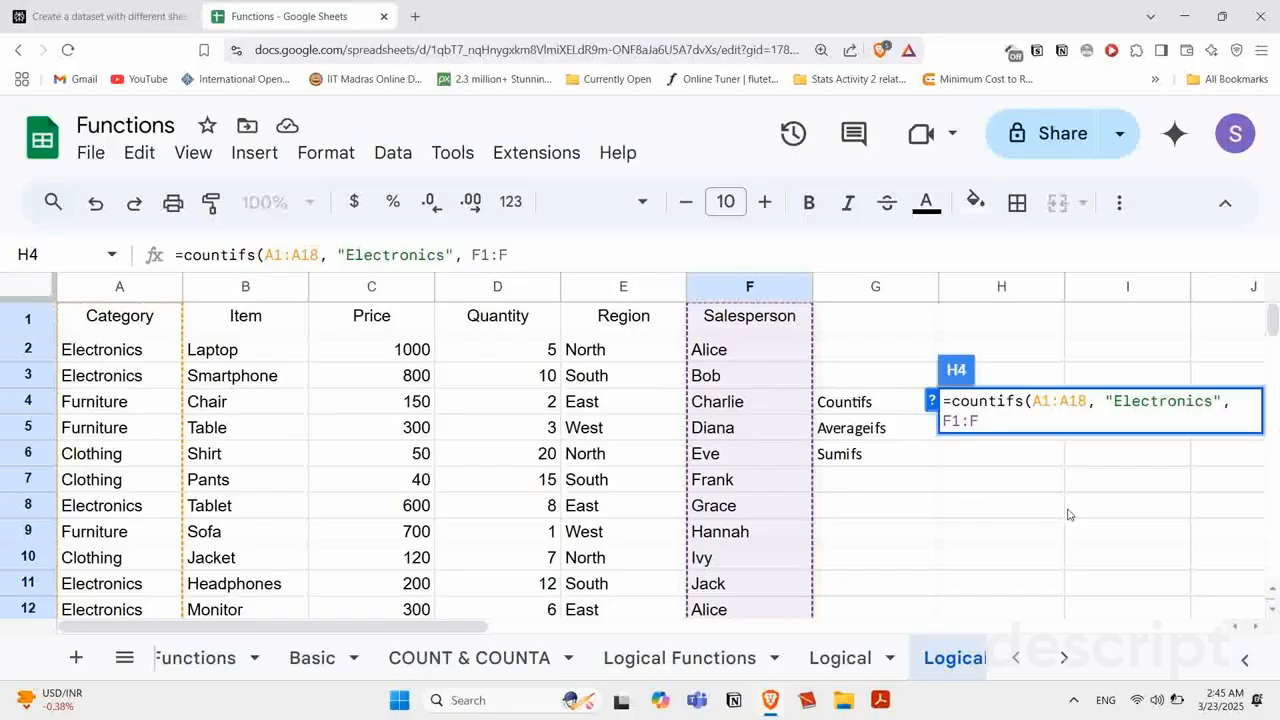
{"action": "type", "text": "18, "}
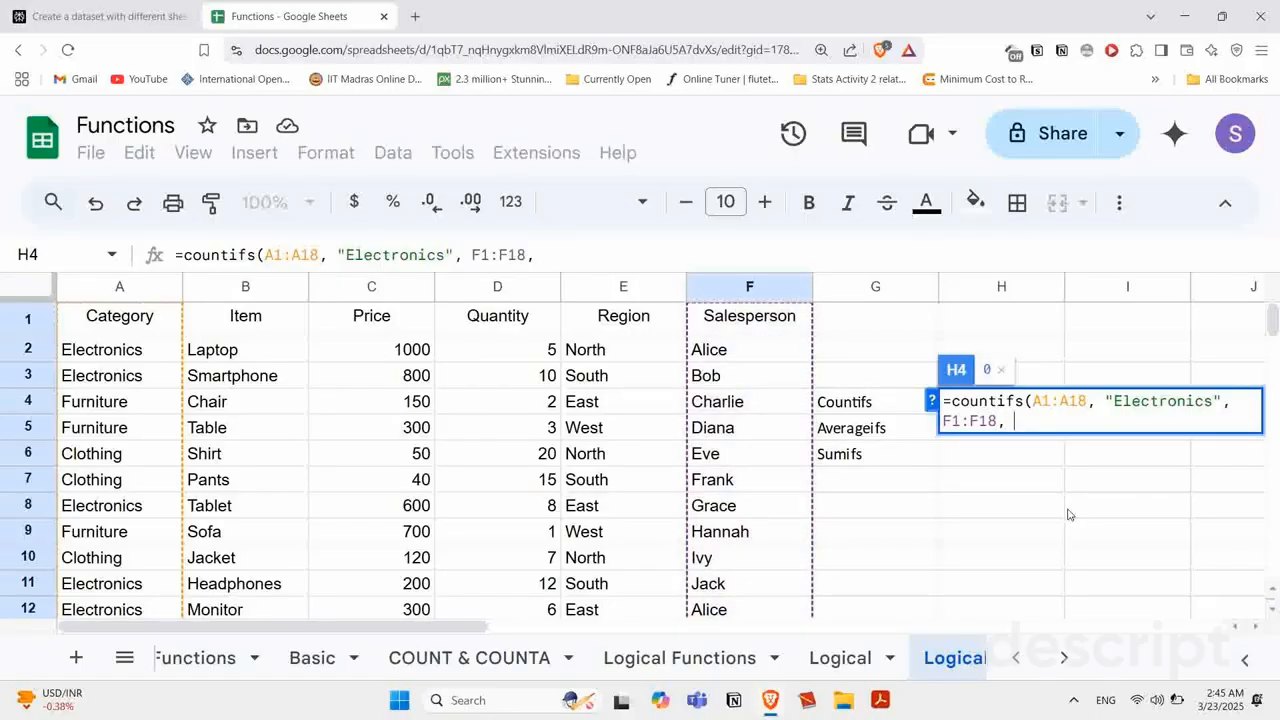
{"action": "type", "text": "\""}
{"action": "type", "text": "Al"}
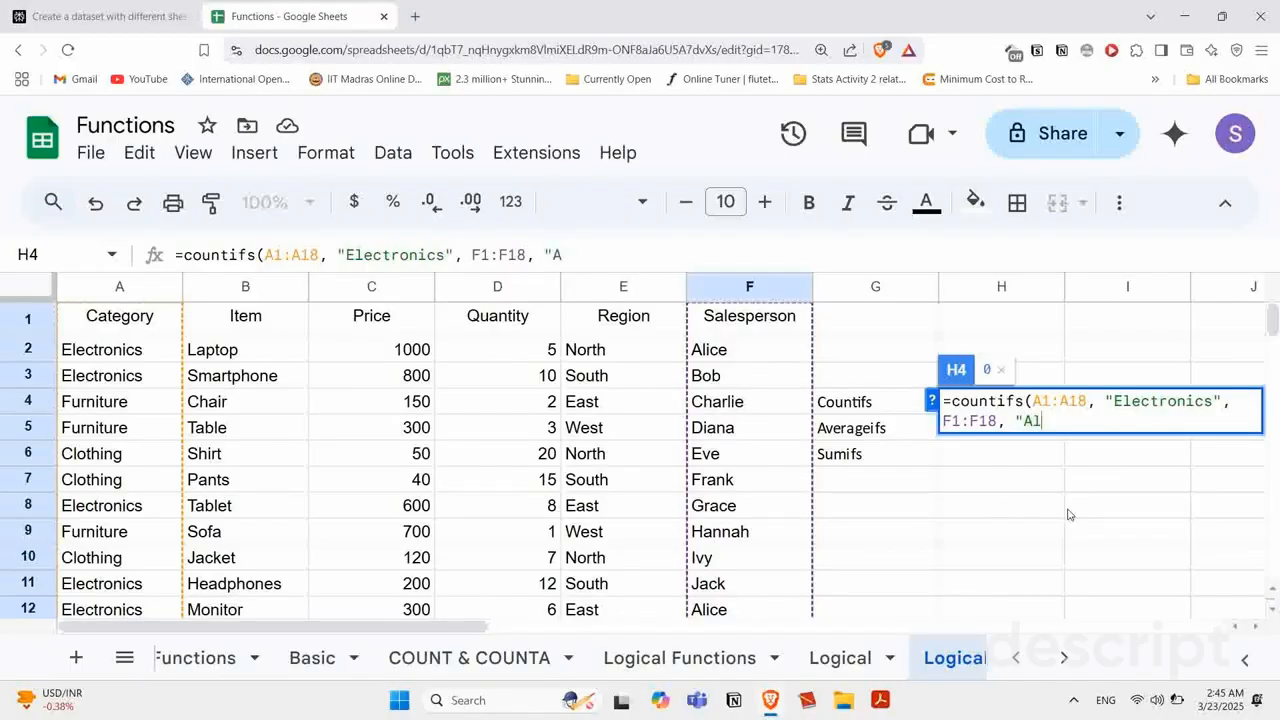
{"action": "type", "text": "ice\")"}
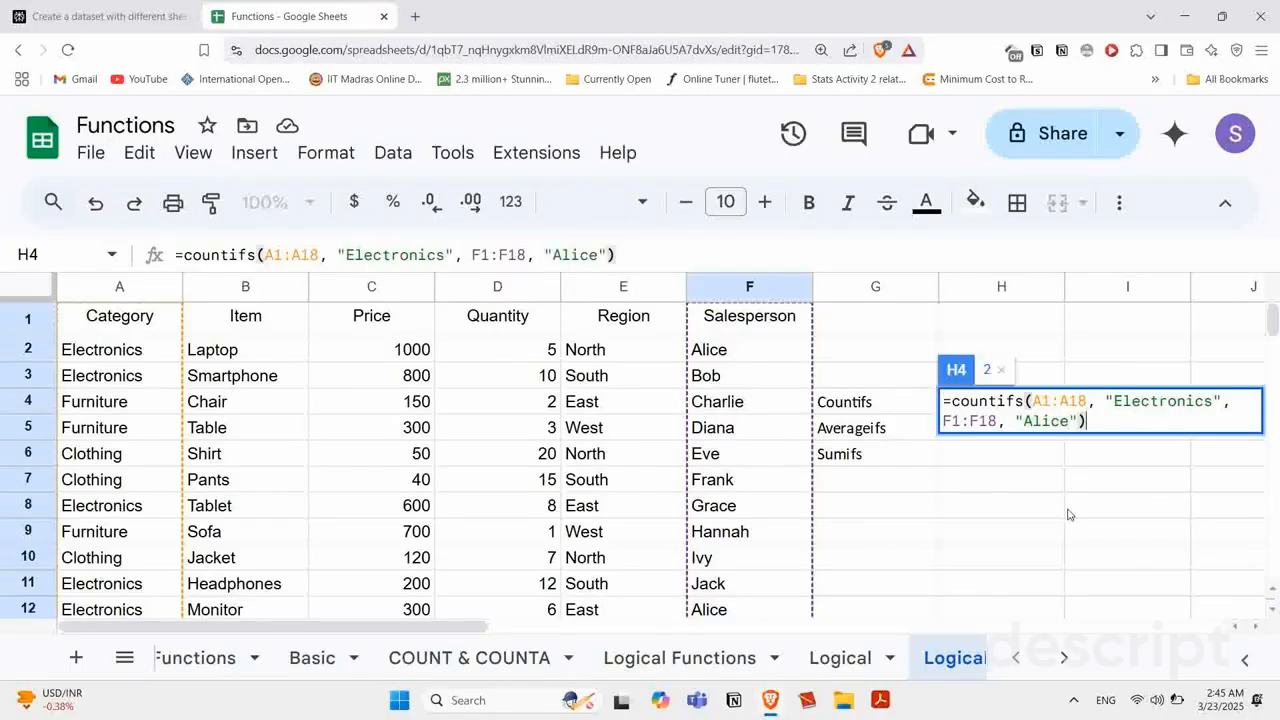
{"action": "key", "text": "Return"}
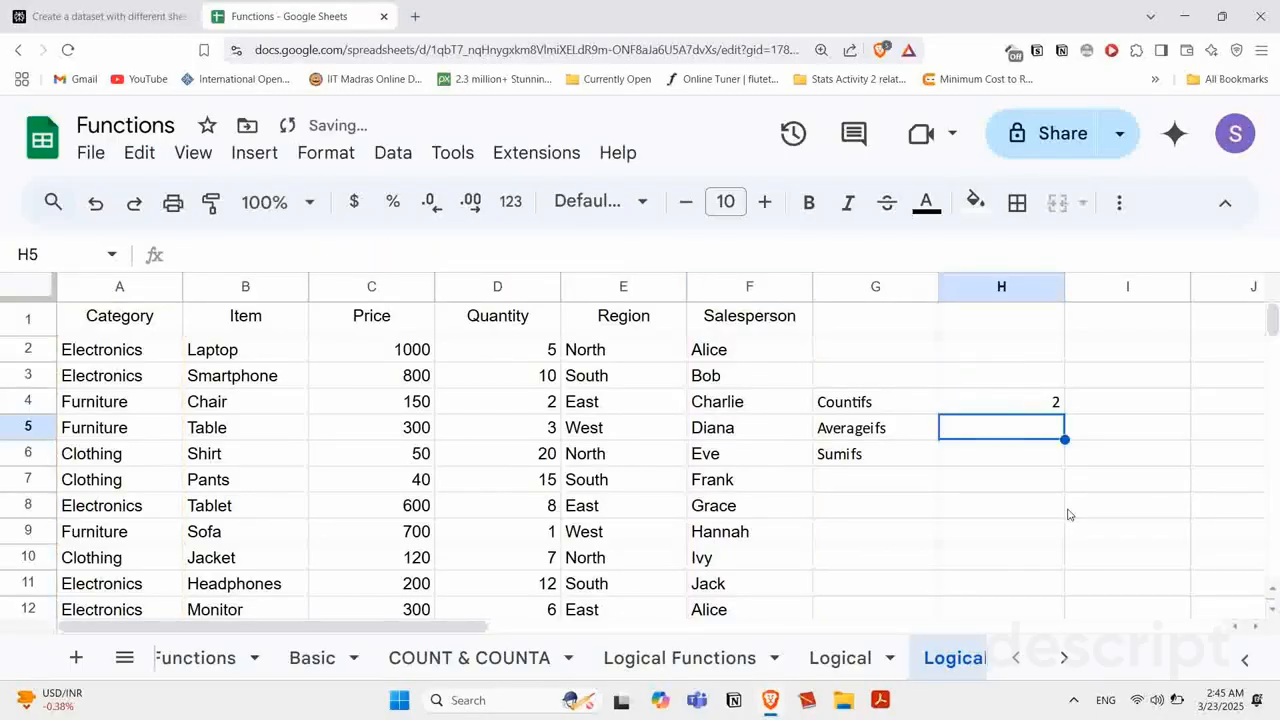
Step: Check the COUNTIFS result in H4 against the matching records in rows 2 and 12
{"action": "left_click", "coordinate": [1003, 403]}
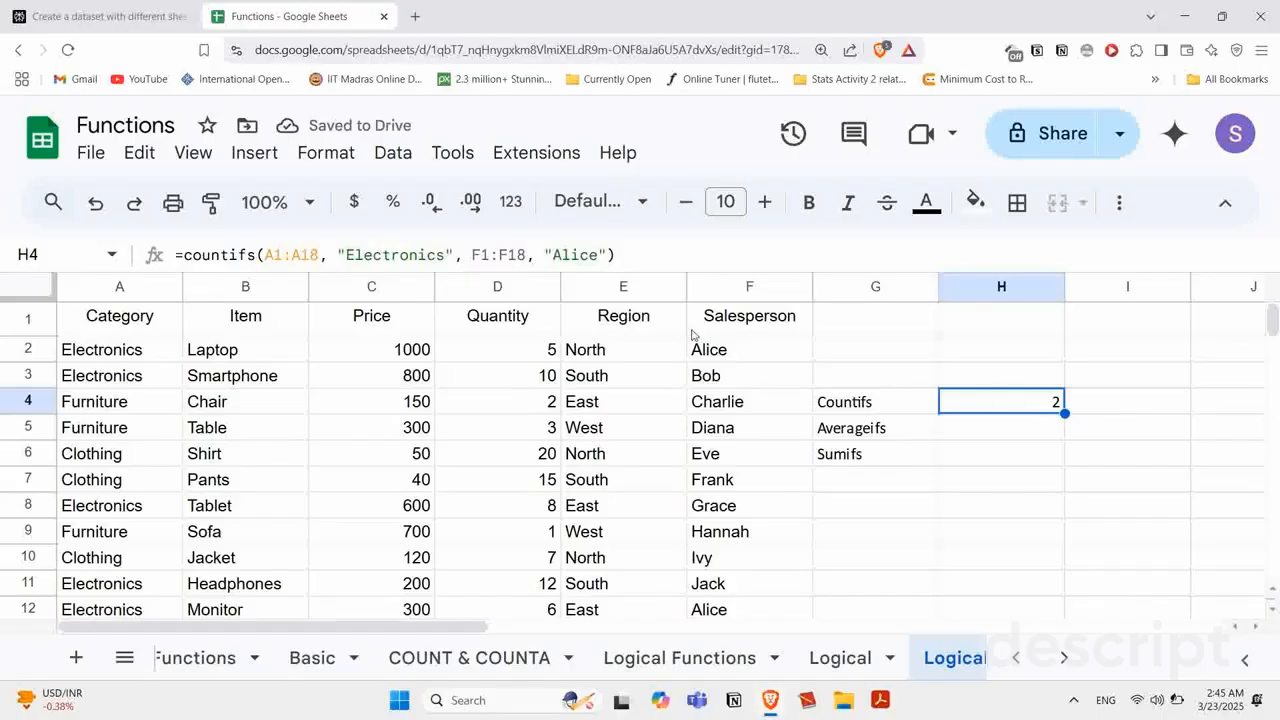
{"action": "left_click", "coordinate": [8, 348]}
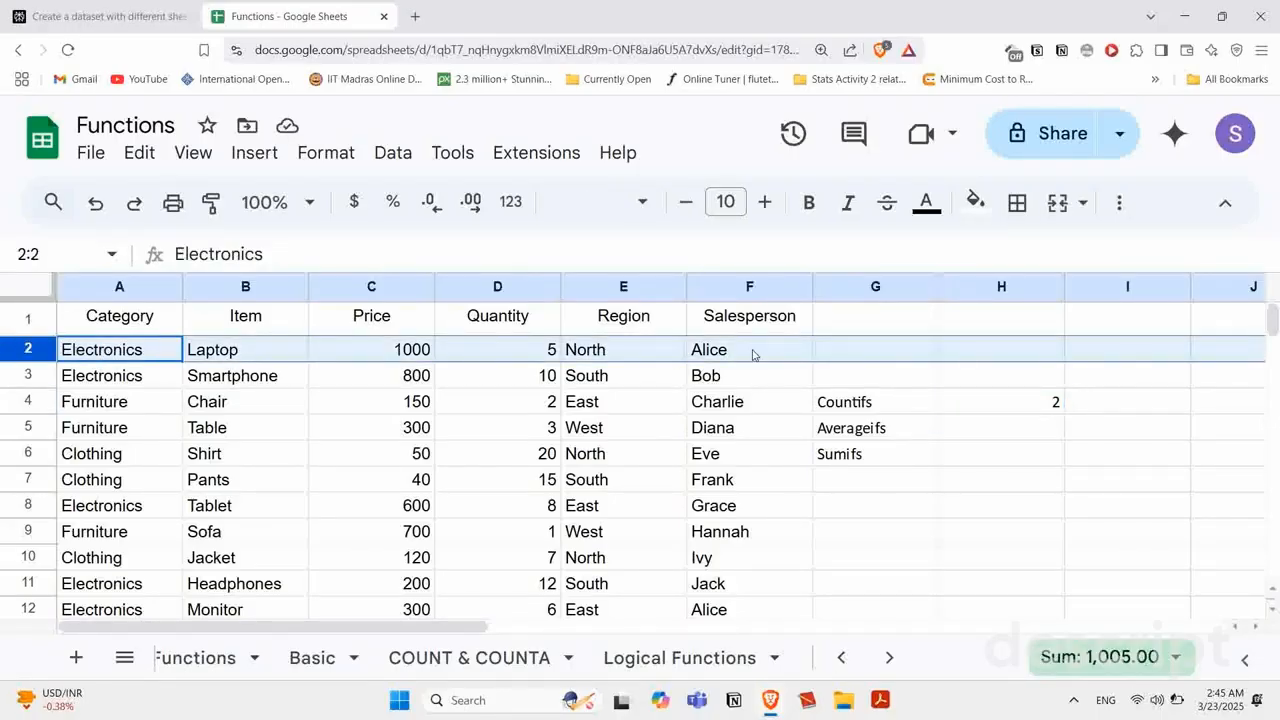
{"action": "scroll", "coordinate": [695, 510], "scroll_direction": "down", "scroll_amount": 3}
{"action": "scroll", "coordinate": [695, 510], "scroll_direction": "down", "scroll_amount": 1}
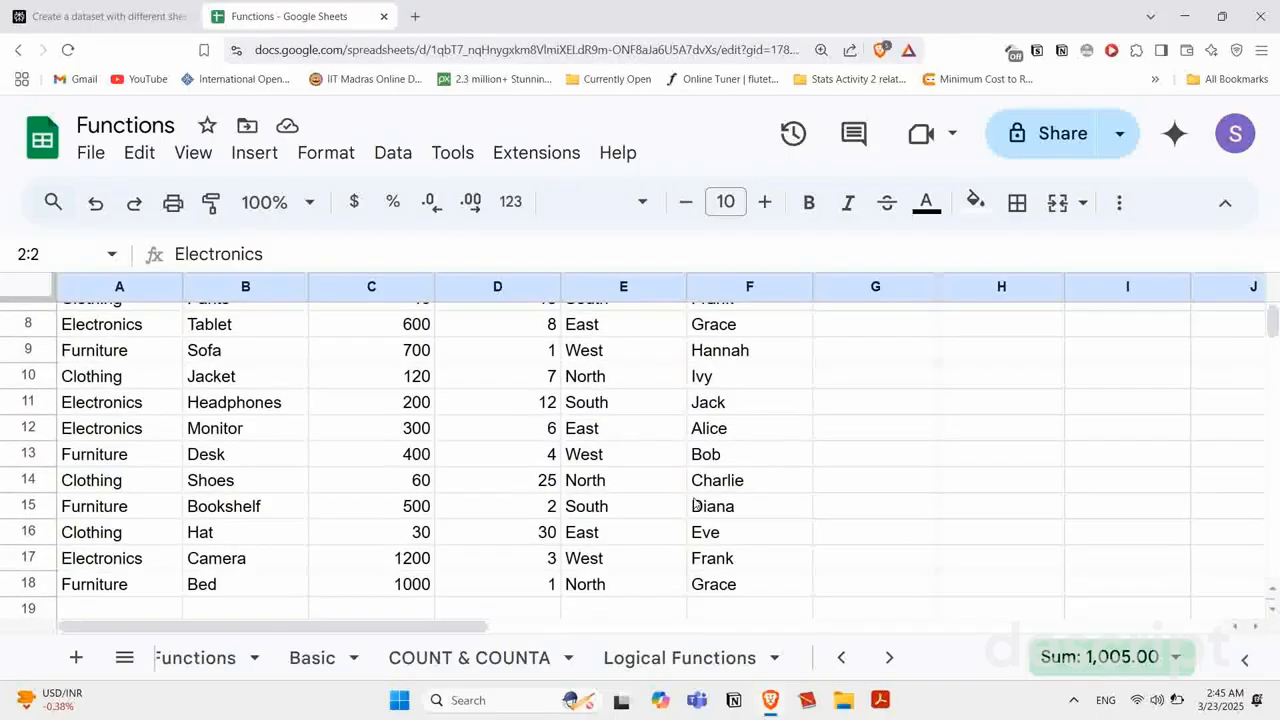
{"action": "left_click", "coordinate": [24, 428]}
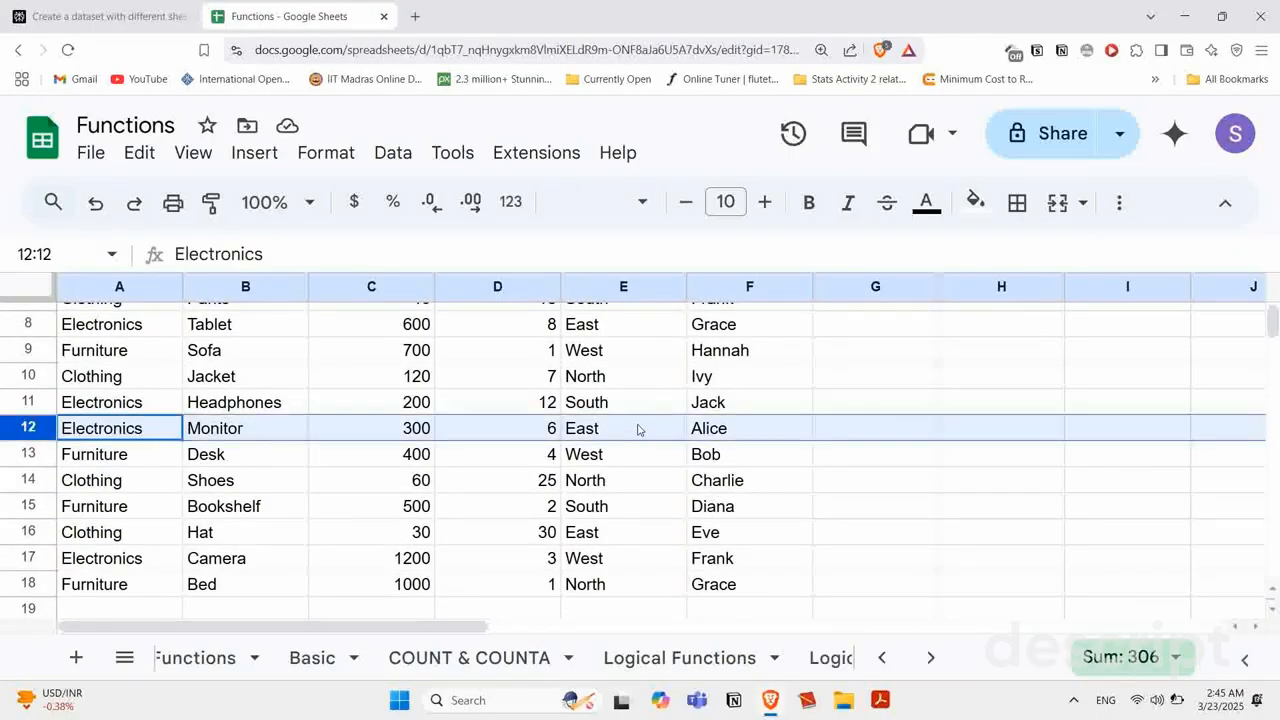
{"action": "scroll", "coordinate": [650, 415], "scroll_direction": "up", "scroll_amount": 1}
{"action": "scroll", "coordinate": [645, 440], "scroll_direction": "up", "scroll_amount": 3}
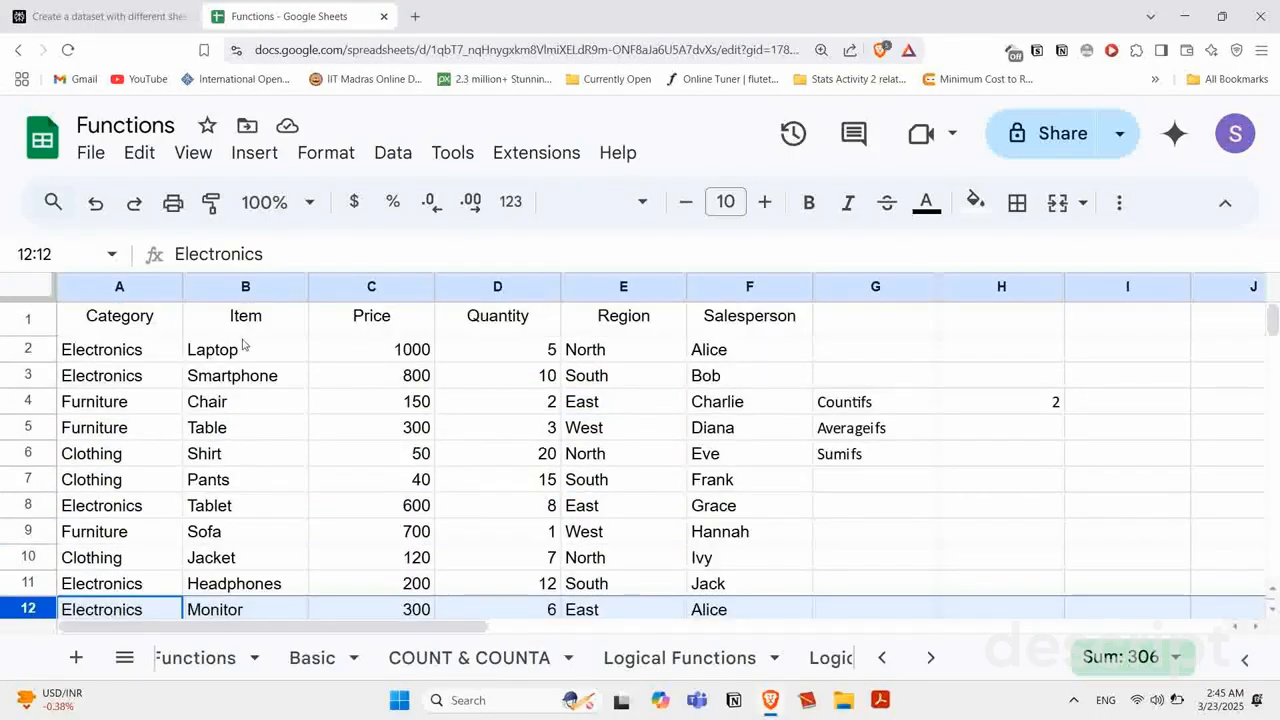
{"action": "left_click", "coordinate": [1053, 404]}
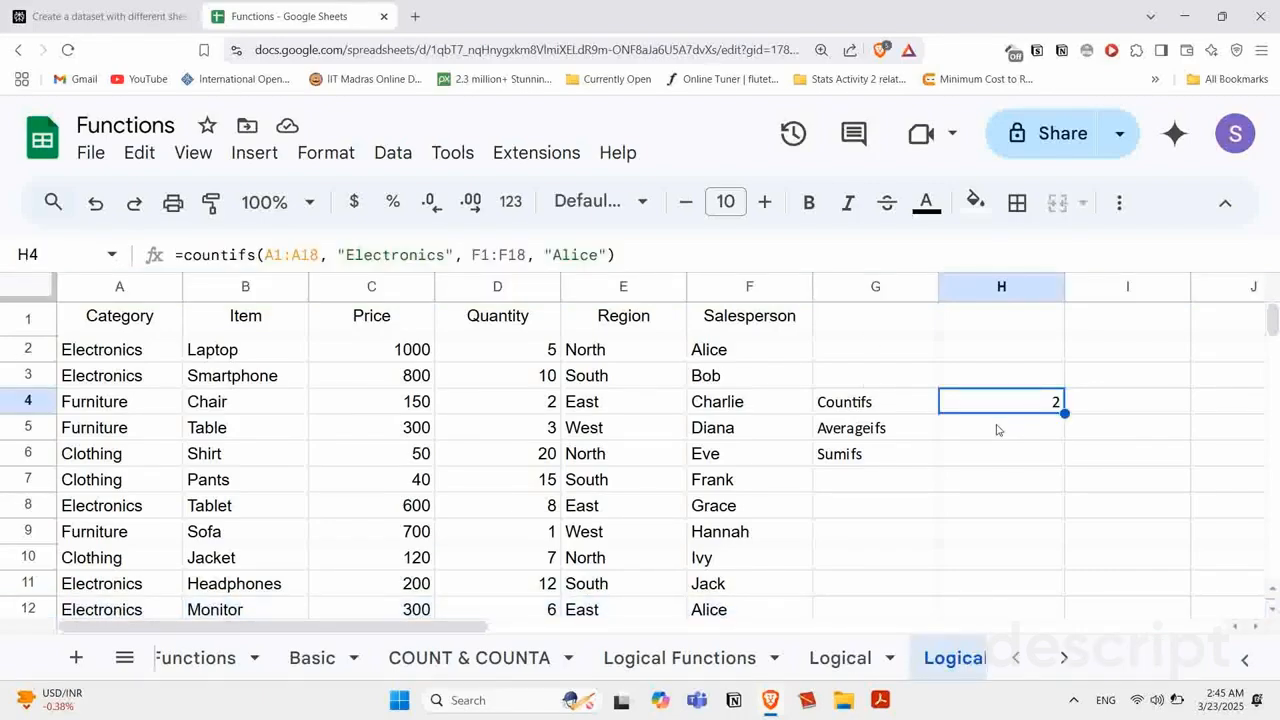
Step: Begin an AVERAGEIFS formula in H5 with the price range C2:C18 as the range to average
{"action": "left_click", "coordinate": [970, 436]}
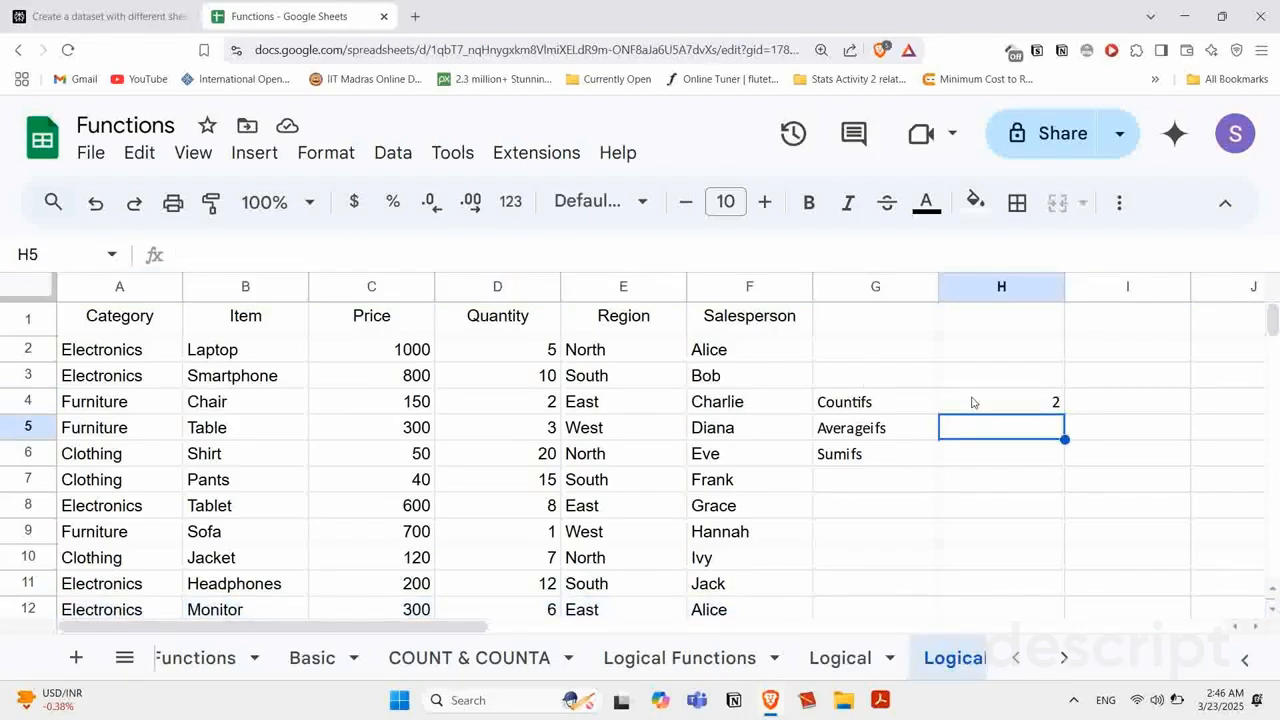
{"action": "left_click", "coordinate": [971, 403]}
{"action": "left_click", "coordinate": [976, 430]}
{"action": "type", "text": "=averageifs("}
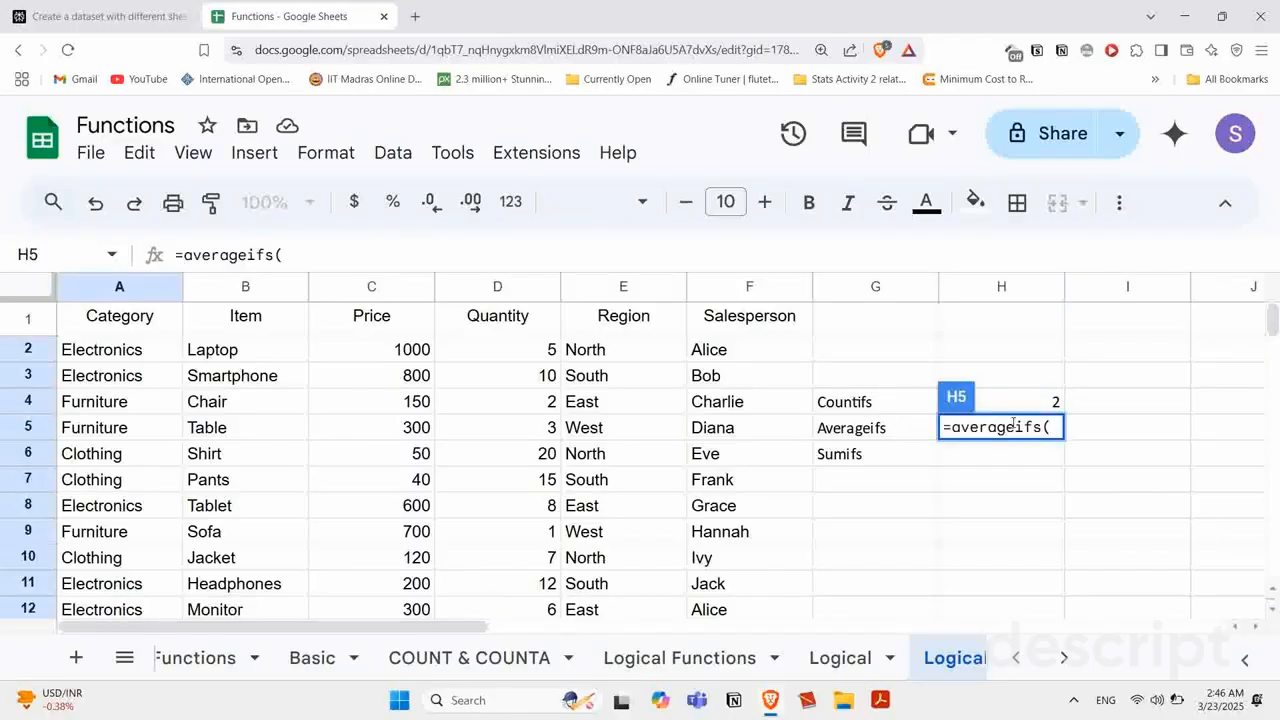
{"action": "scroll", "coordinate": [780, 473], "scroll_direction": "down", "scroll_amount": 1}
{"action": "scroll", "coordinate": [780, 473], "scroll_direction": "up", "scroll_amount": 1}
{"action": "left_click", "coordinate": [379, 358]}
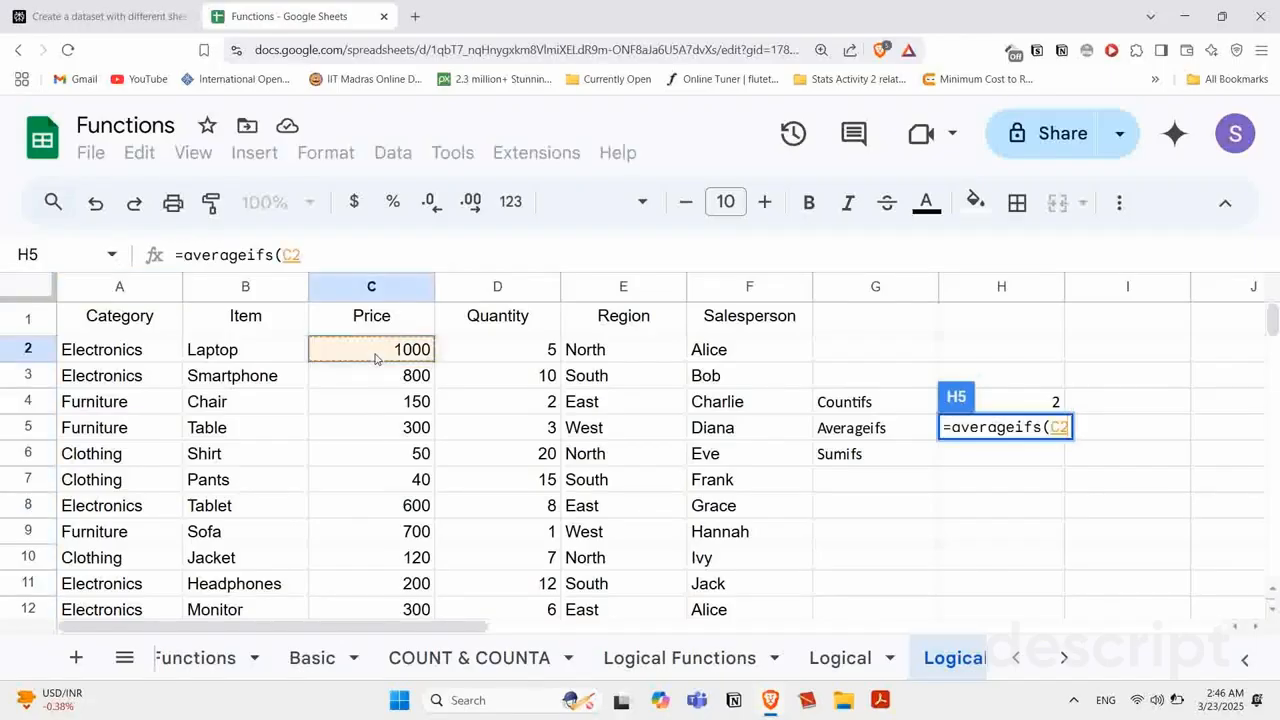
{"action": "key", "text": "ctrl+shift+Down"}
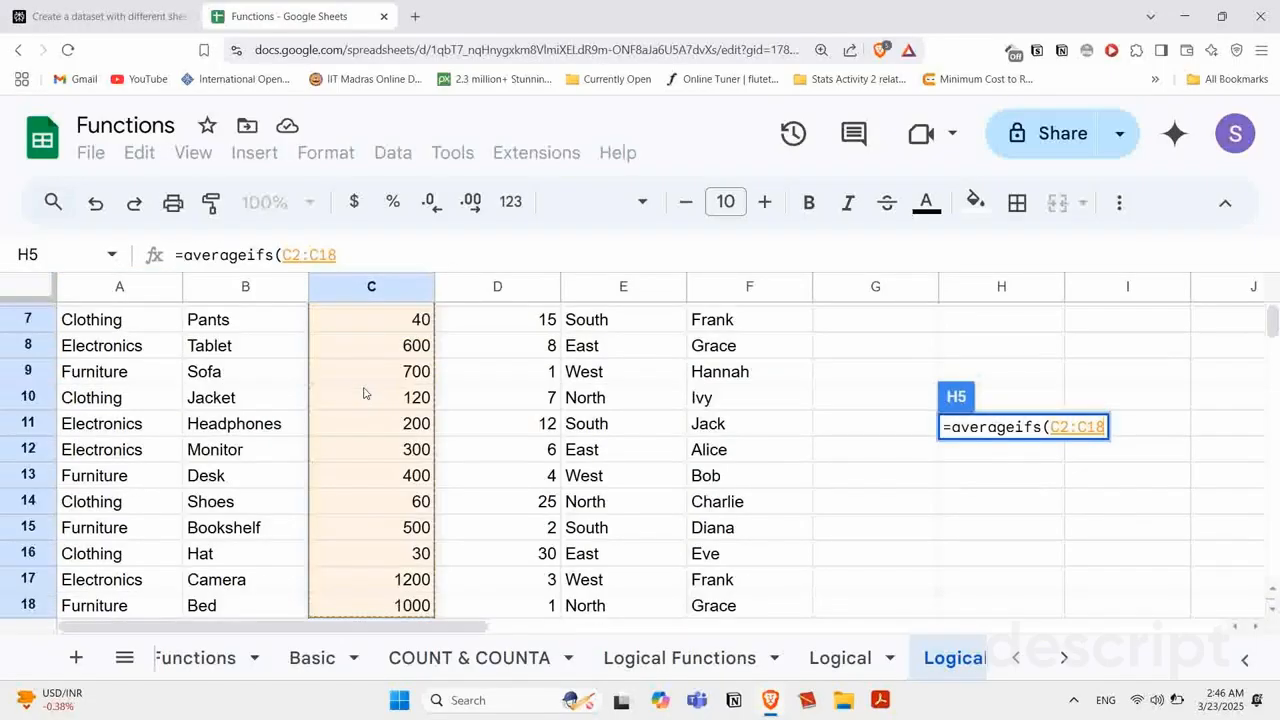
{"action": "scroll", "coordinate": [366, 391], "scroll_direction": "up", "scroll_amount": 2}
{"action": "type", "text": ","}
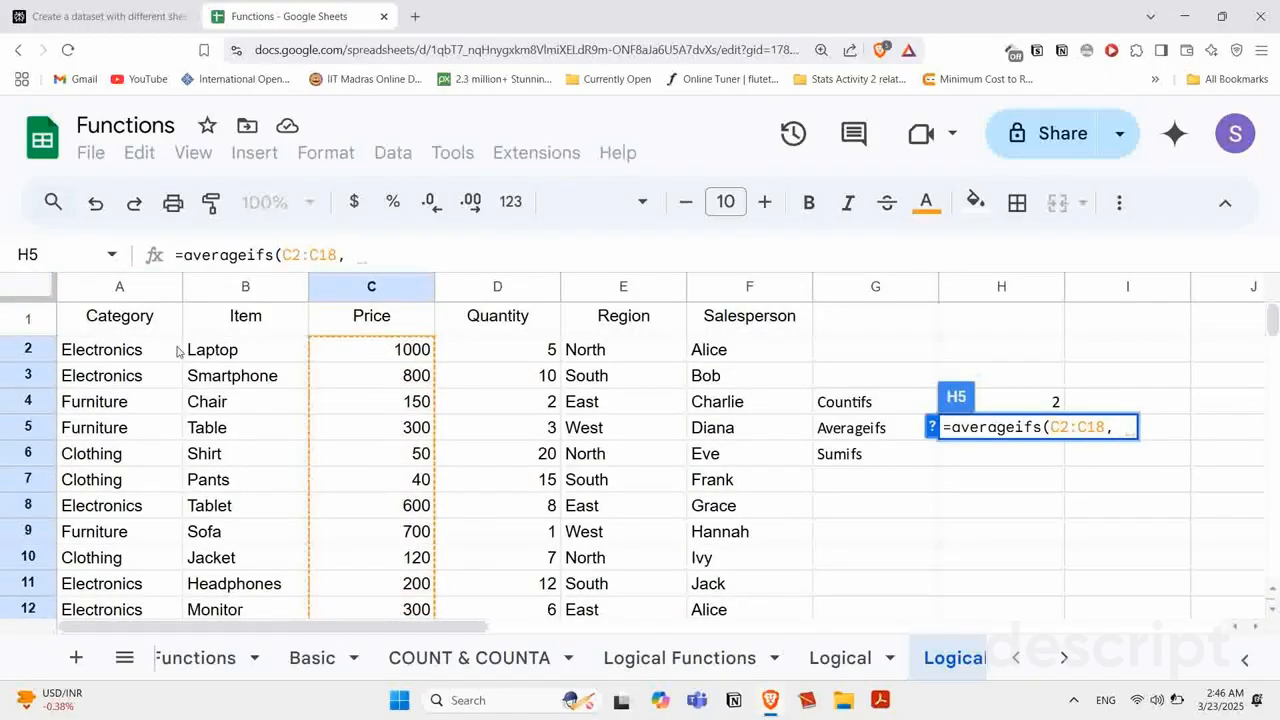
Step: Add the category range A2:A18 with the criterion "Electronics" to the AVERAGEIFS formula
{"action": "left_click", "coordinate": [130, 352]}
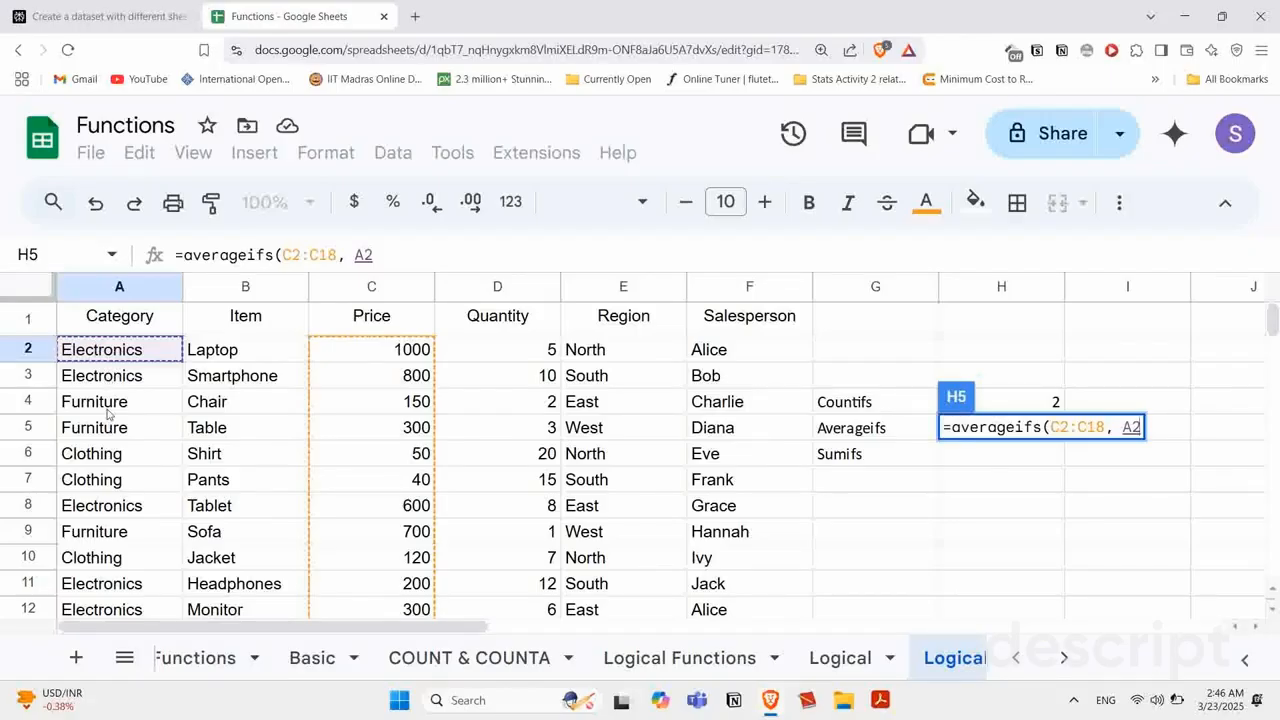
{"action": "key", "text": "ctrl+shift+Down"}
{"action": "scroll", "coordinate": [106, 414], "scroll_direction": "up", "scroll_amount": 3}
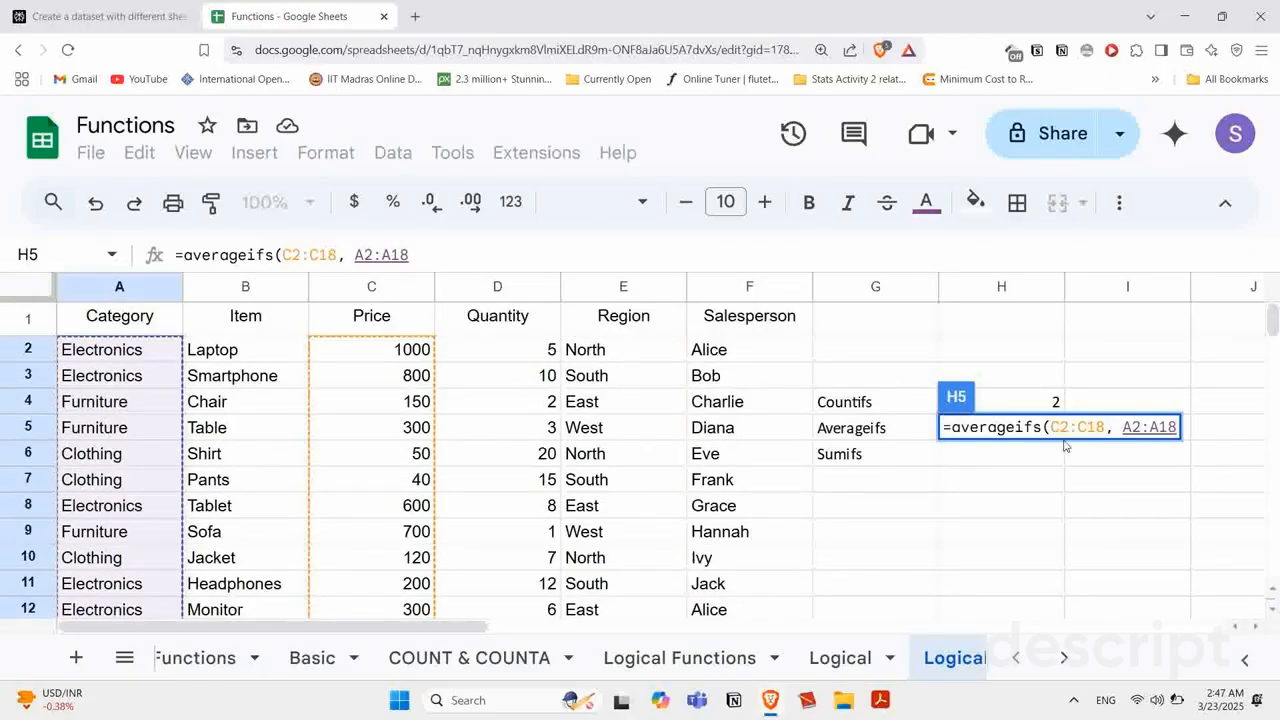
{"action": "type", "text": ", "}
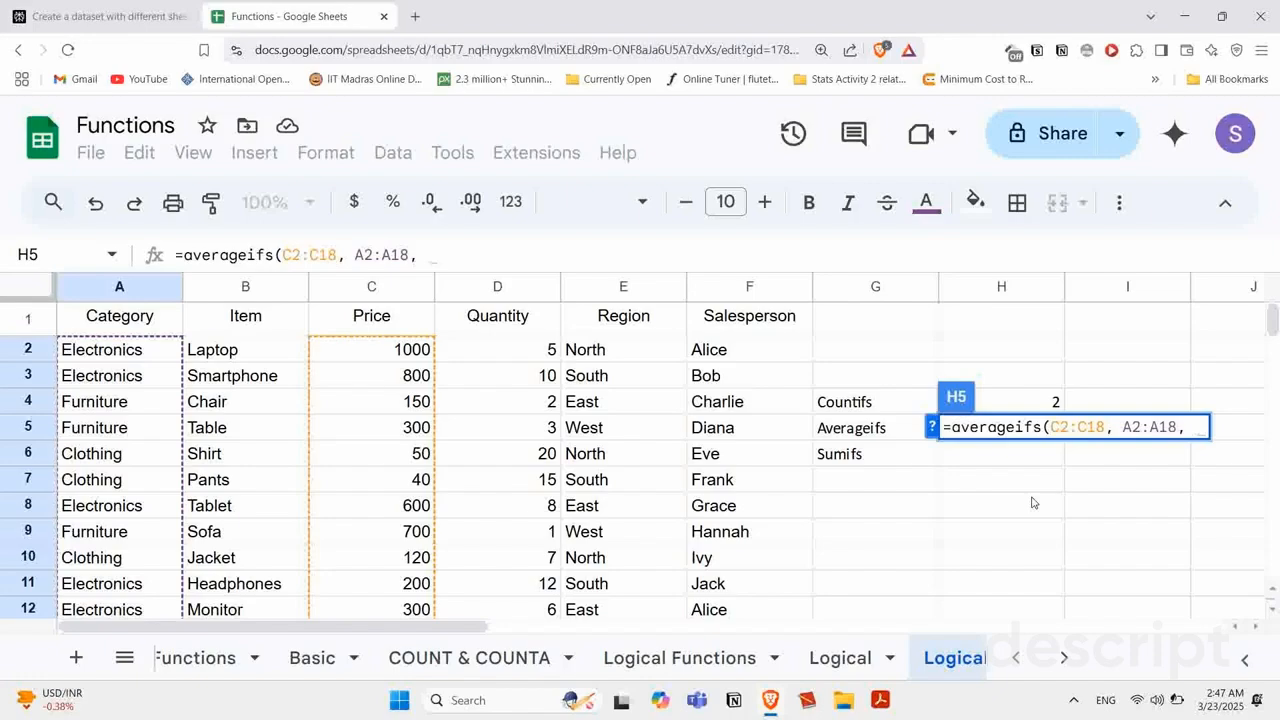
{"action": "type", "text": "\""}
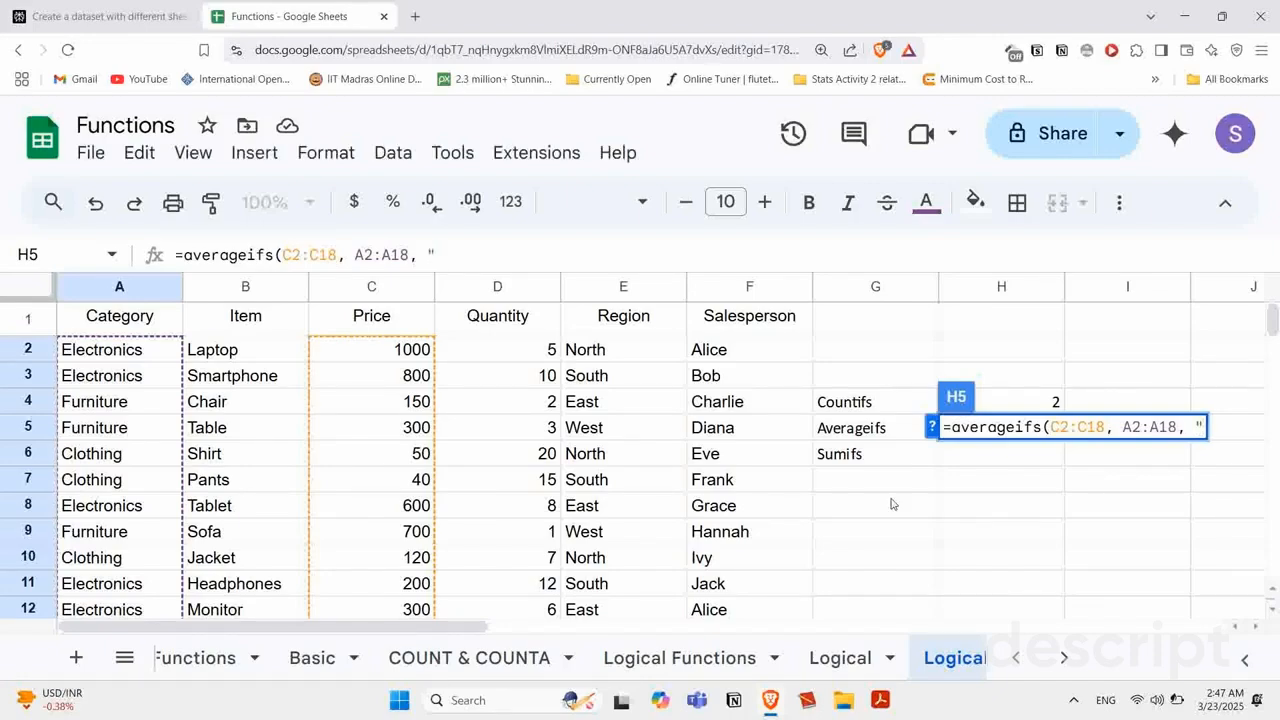
{"action": "type", "text": "Electron"}
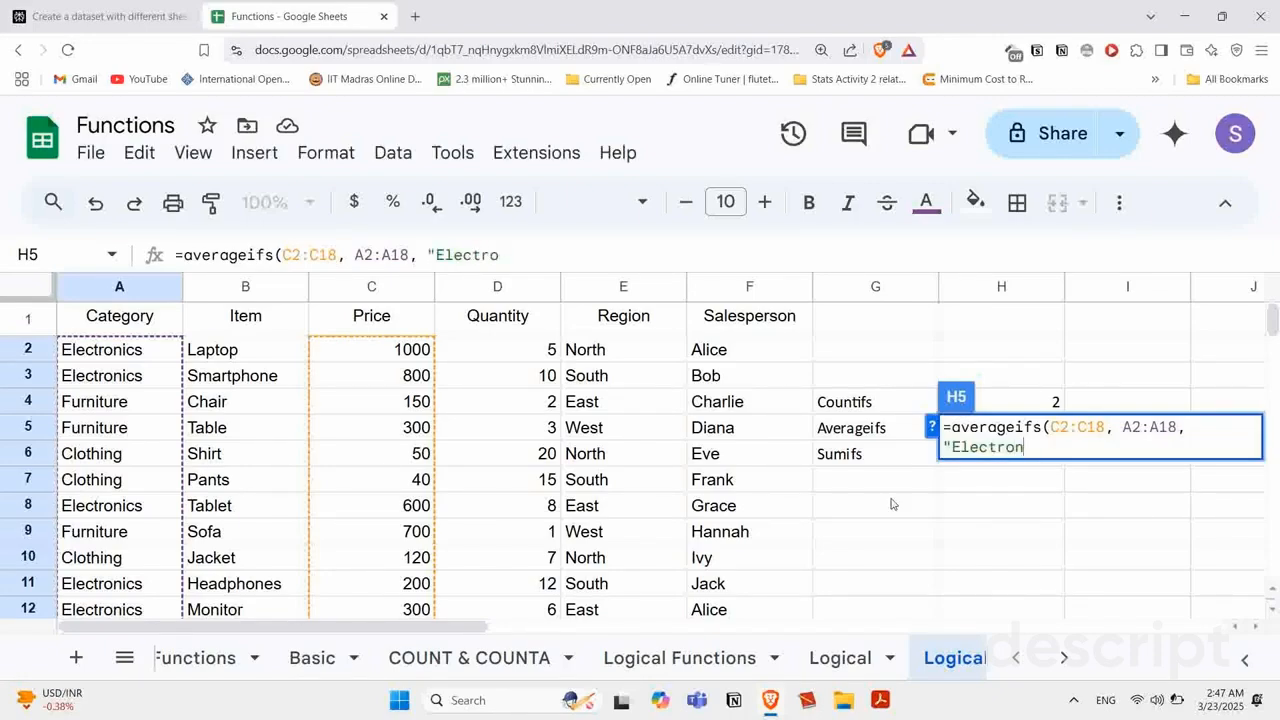
{"action": "type", "text": "ics\""}
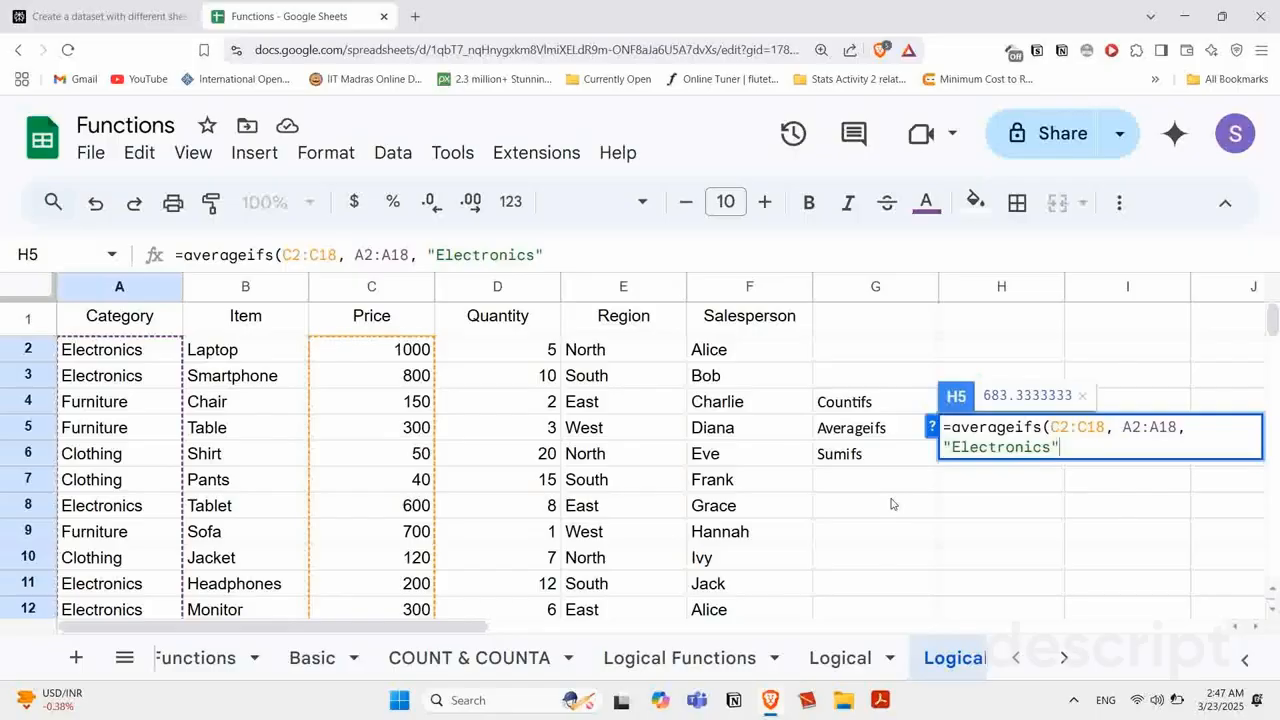
{"action": "type", "text": ","}
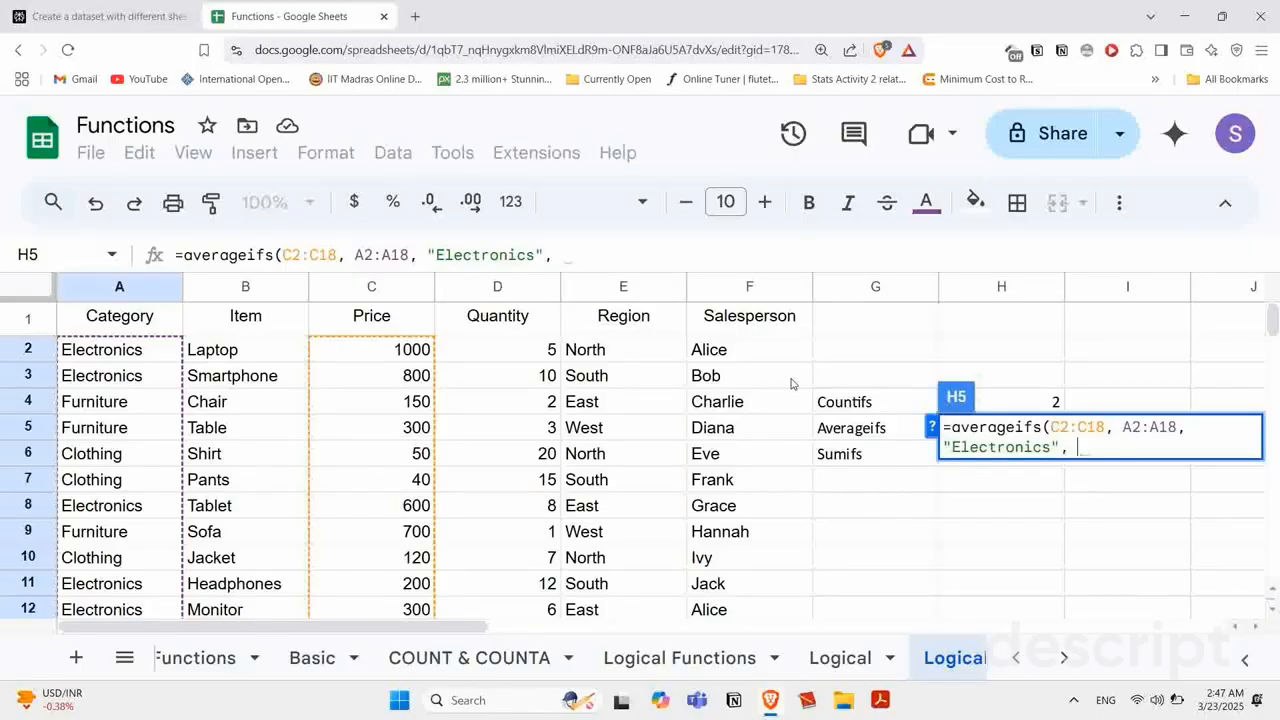
Step: Add the salesperson range F2:F18 with the name from F2 as the second AVERAGEIFS criterion and close the formula
{"action": "left_click", "coordinate": [737, 348]}
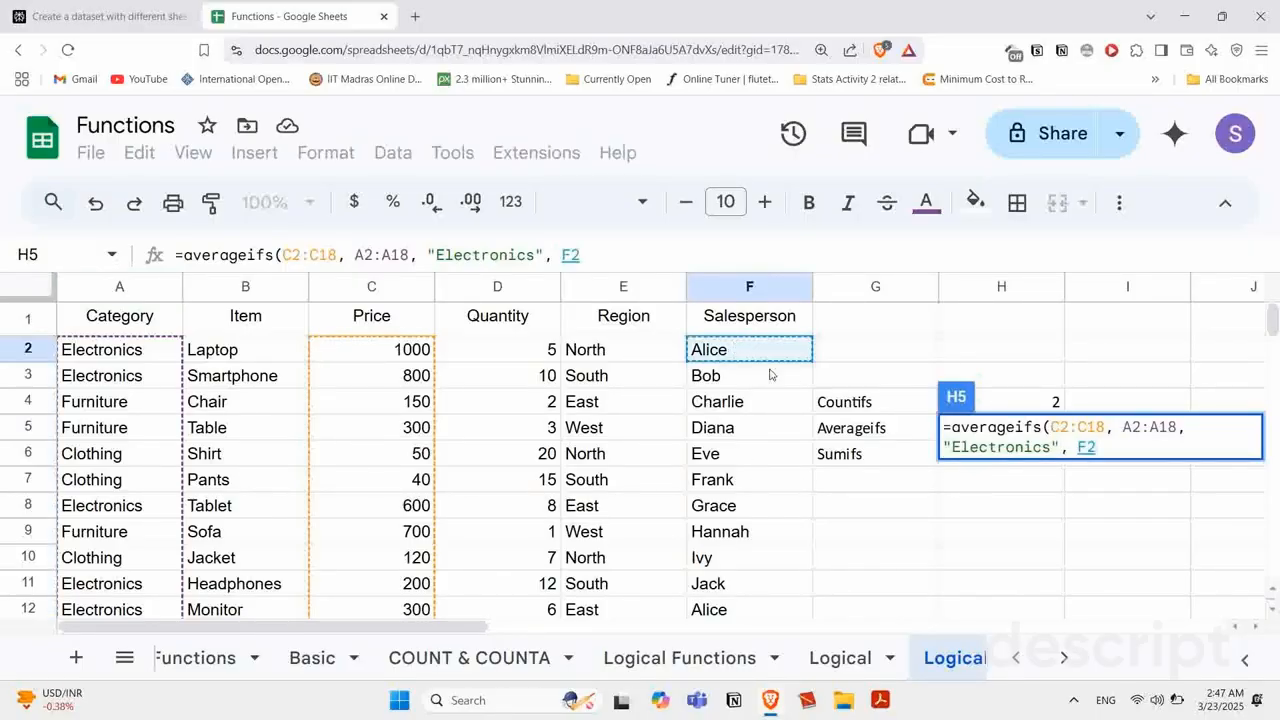
{"action": "key", "text": "ctrl+shift+Down"}
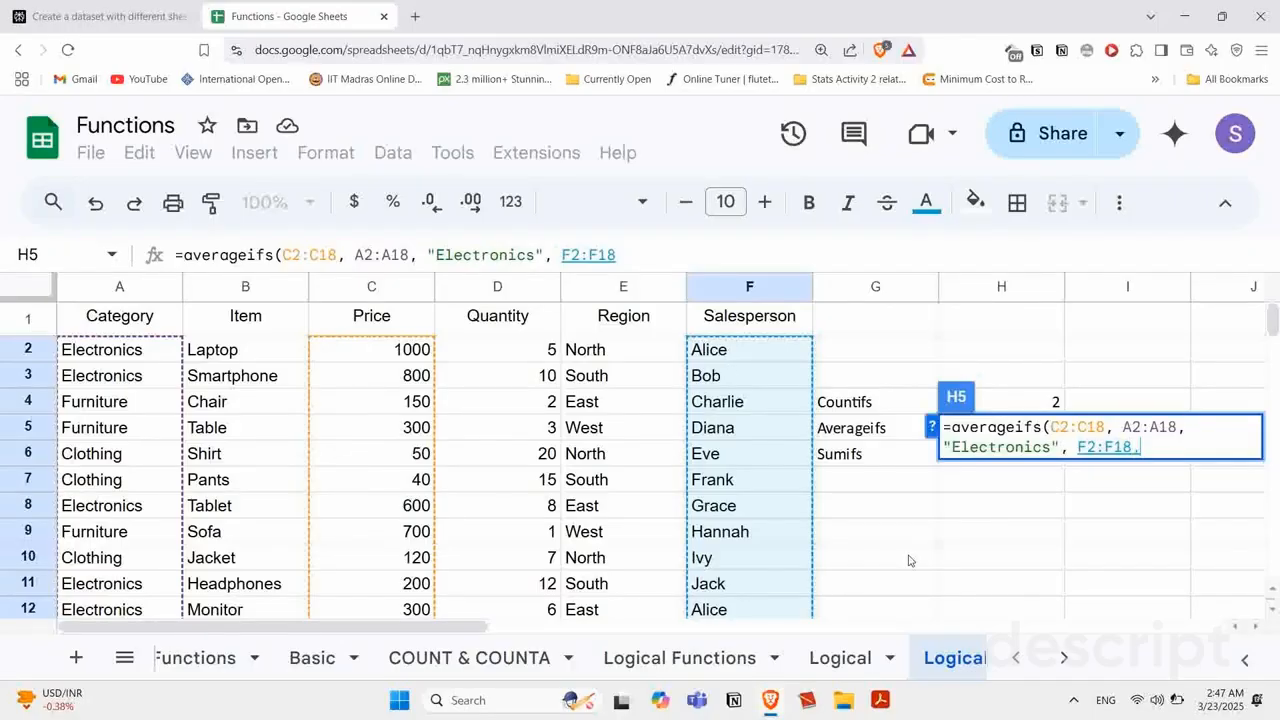
{"action": "type", "text": ", "}
{"action": "type", "text": "\""}
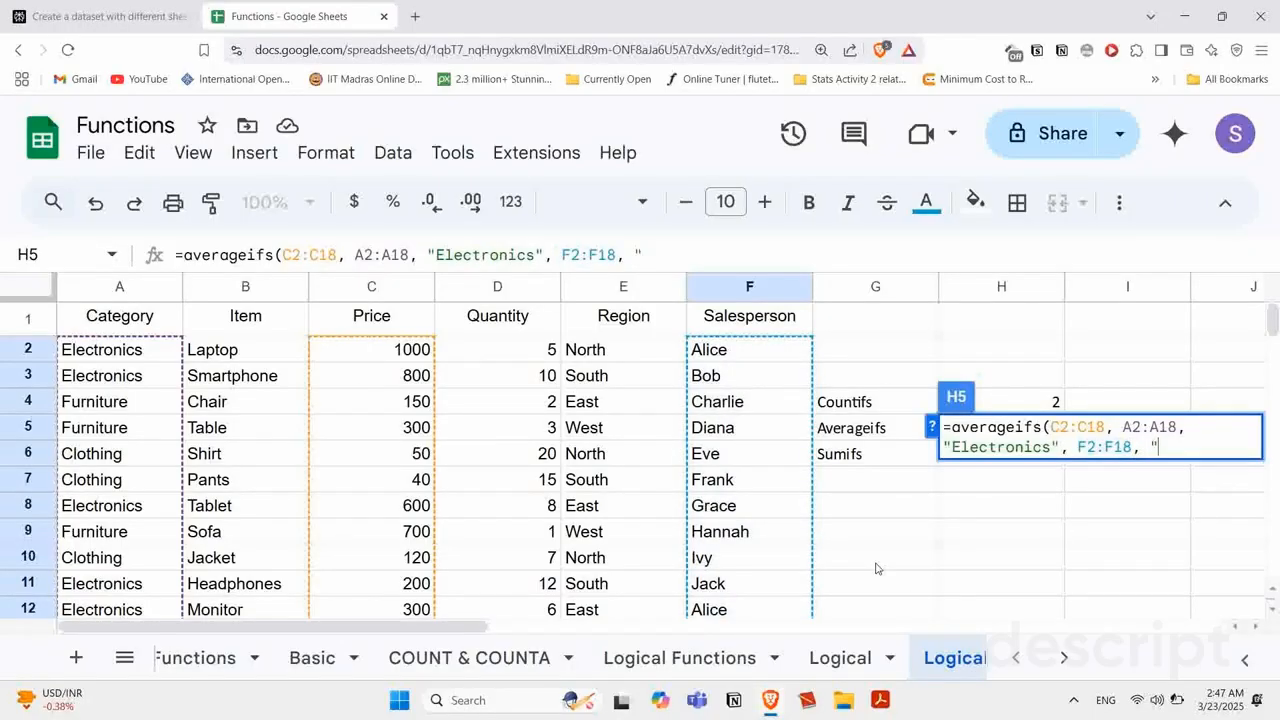
{"action": "type", "text": "Alice\")"}
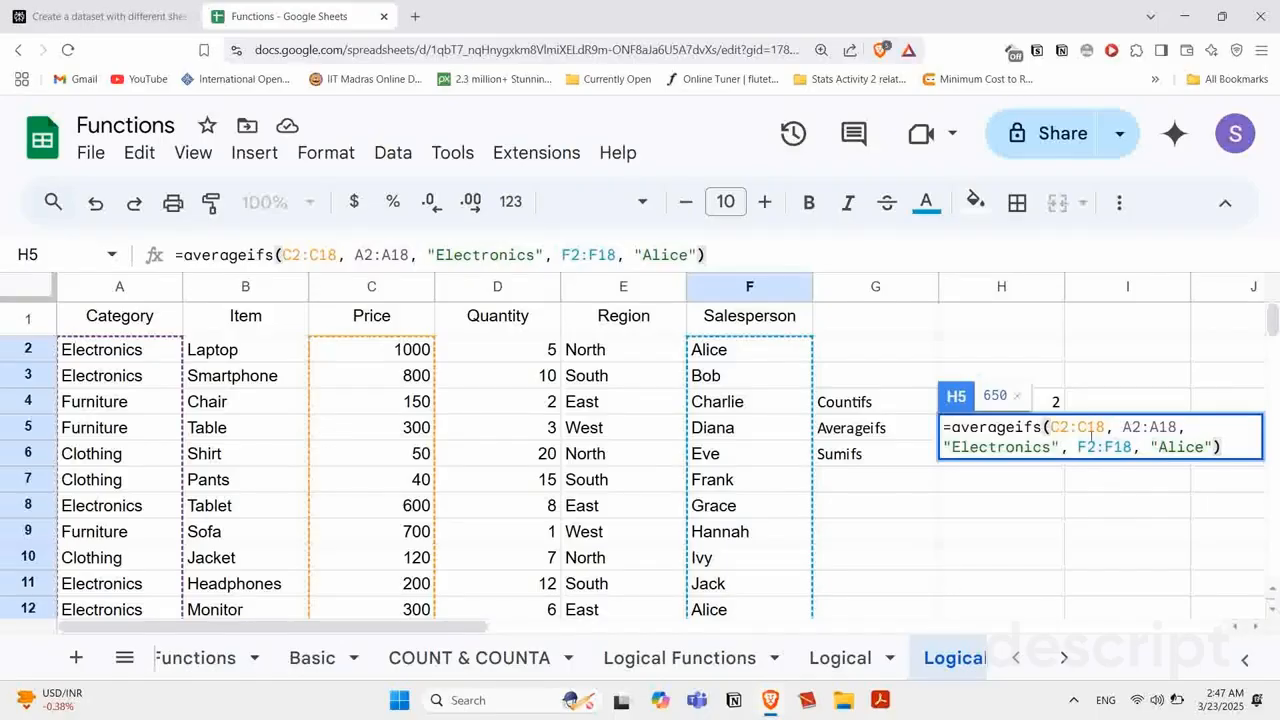
Step: Review the price, category and salesperson ranges in the AVERAGEIFS formula, and commit it to H5
{"action": "left_click", "coordinate": [1063, 427]}
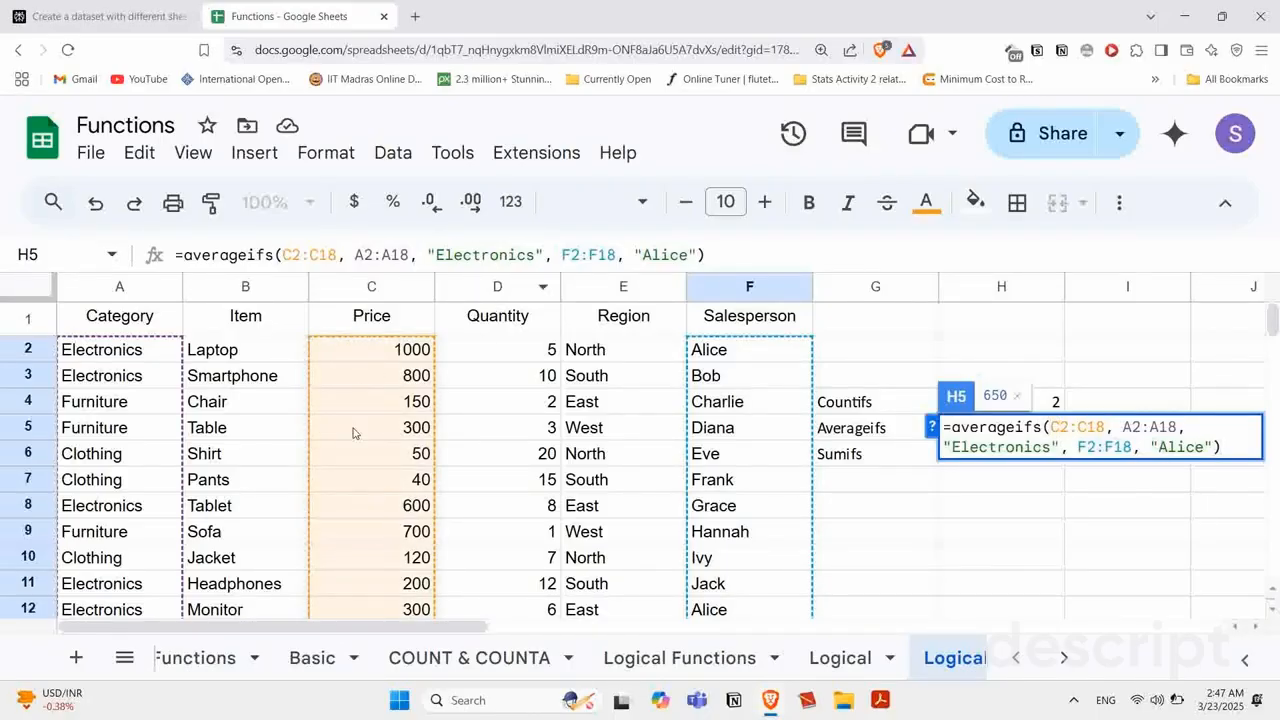
{"action": "left_click", "coordinate": [1132, 427]}
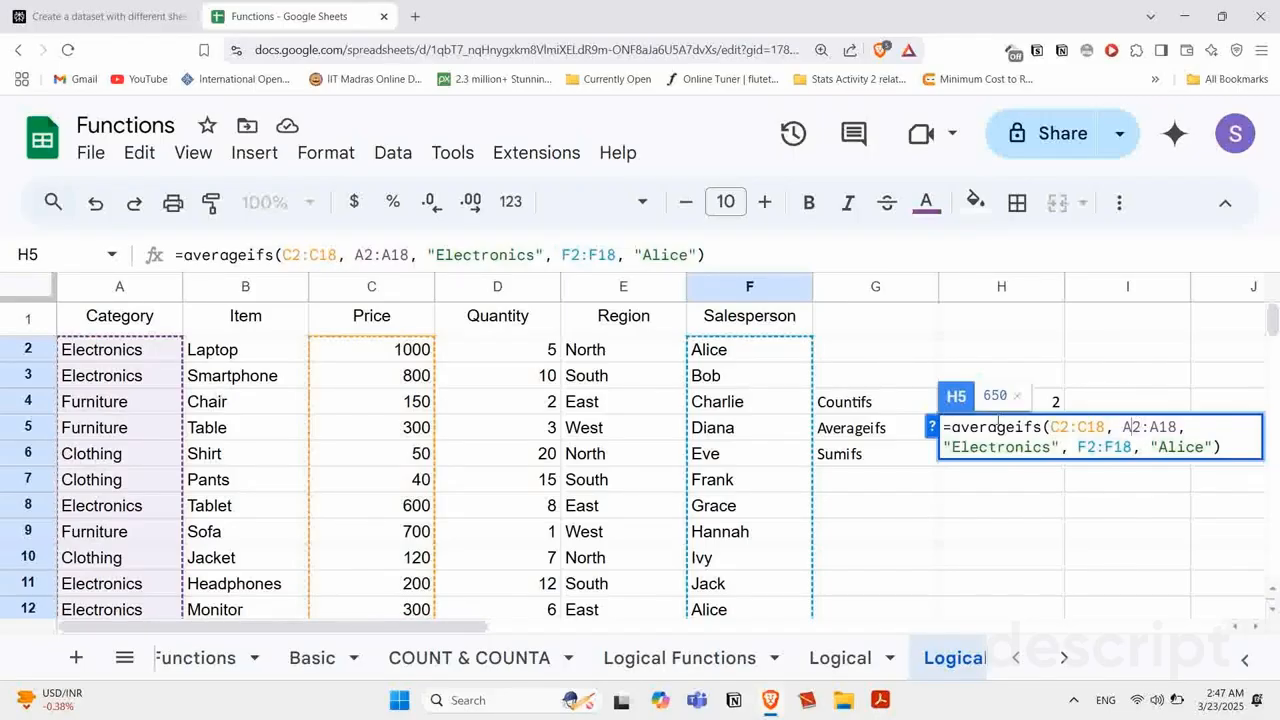
{"action": "left_click", "coordinate": [1120, 447]}
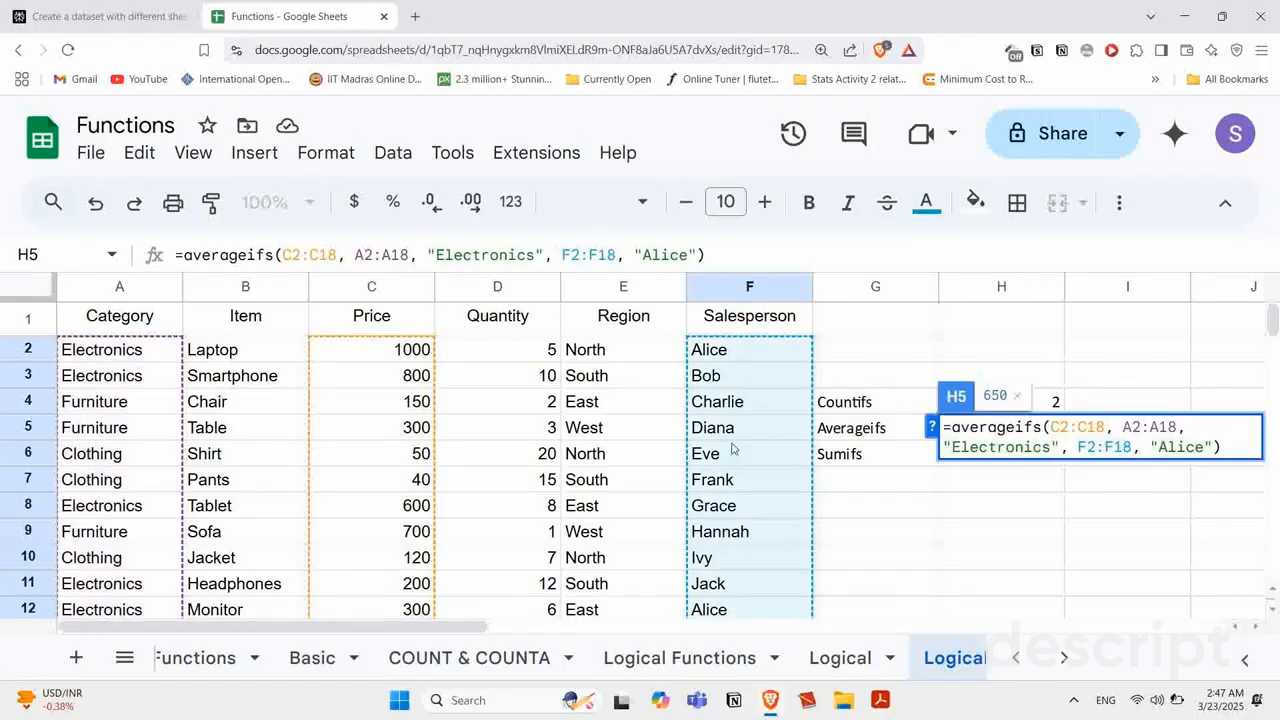
{"action": "key", "text": "Return"}
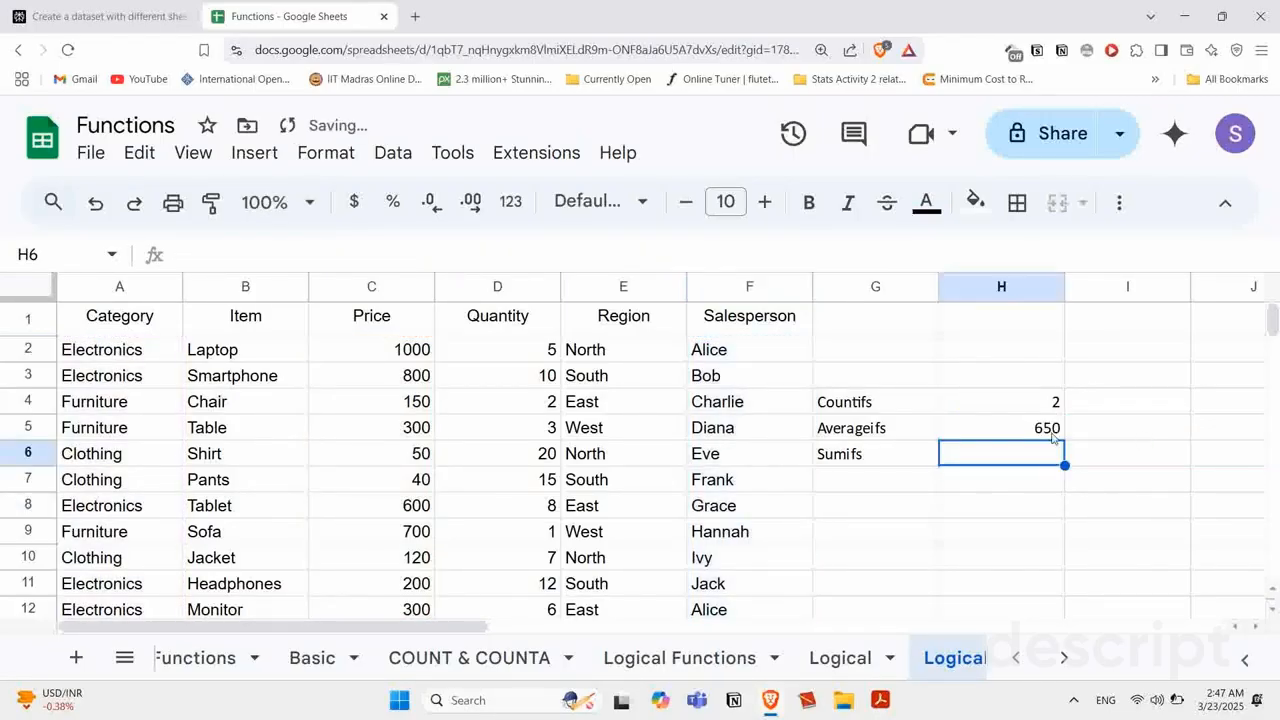
{"action": "key", "text": "Up"}
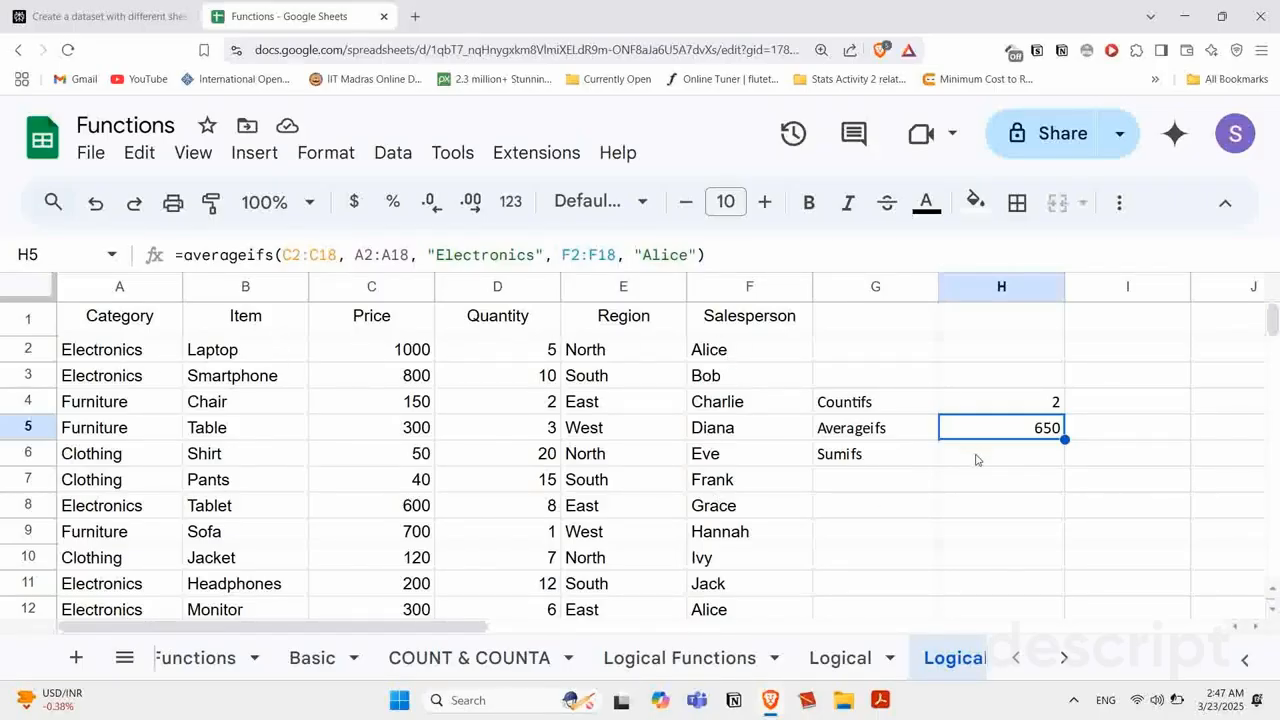
Step: Begin a SUMIFS formula in H6 with the price range C2:C18 as the sum range
{"action": "left_click", "coordinate": [977, 459]}
{"action": "type", "text": "="}
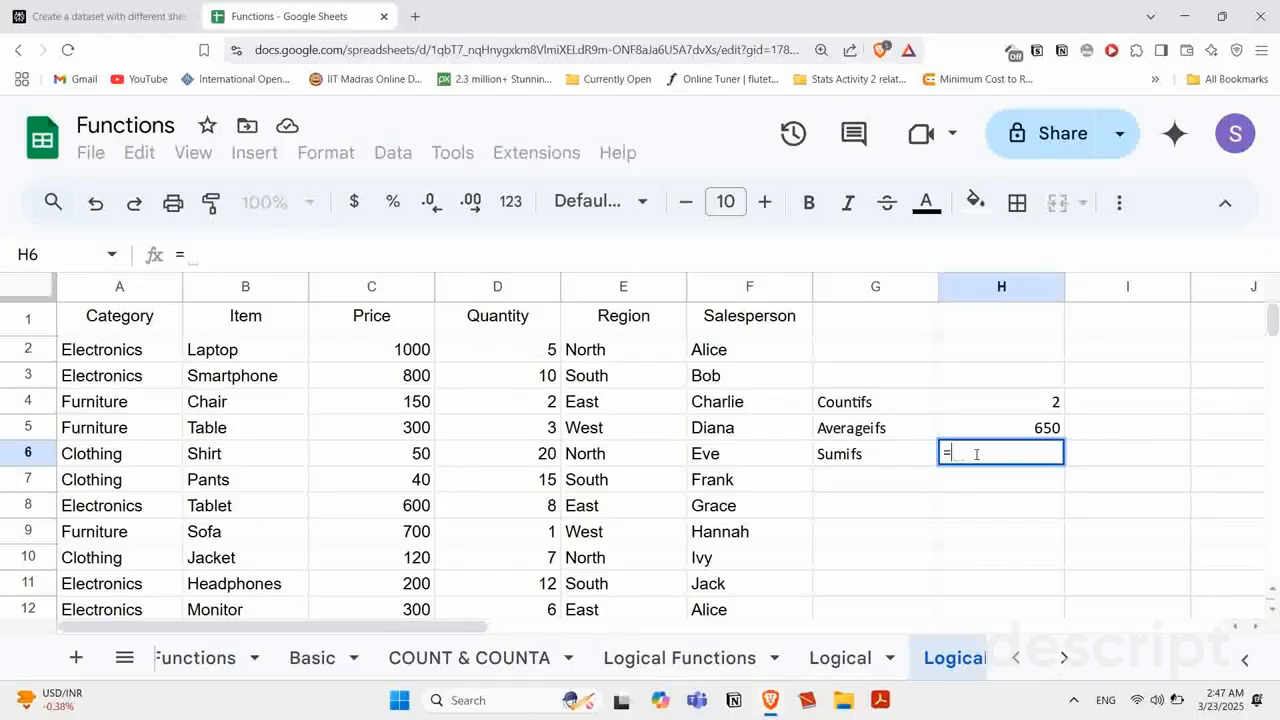
{"action": "type", "text": "sumifs("}
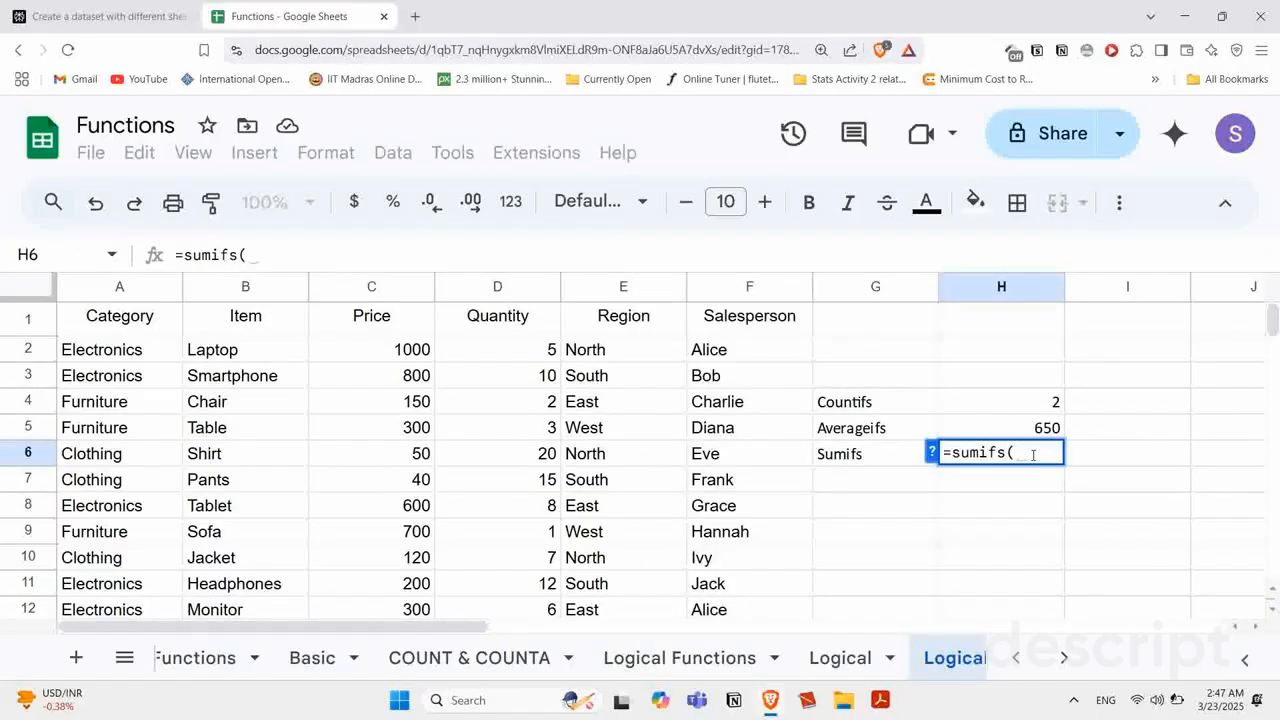
{"action": "left_click", "coordinate": [361, 345]}
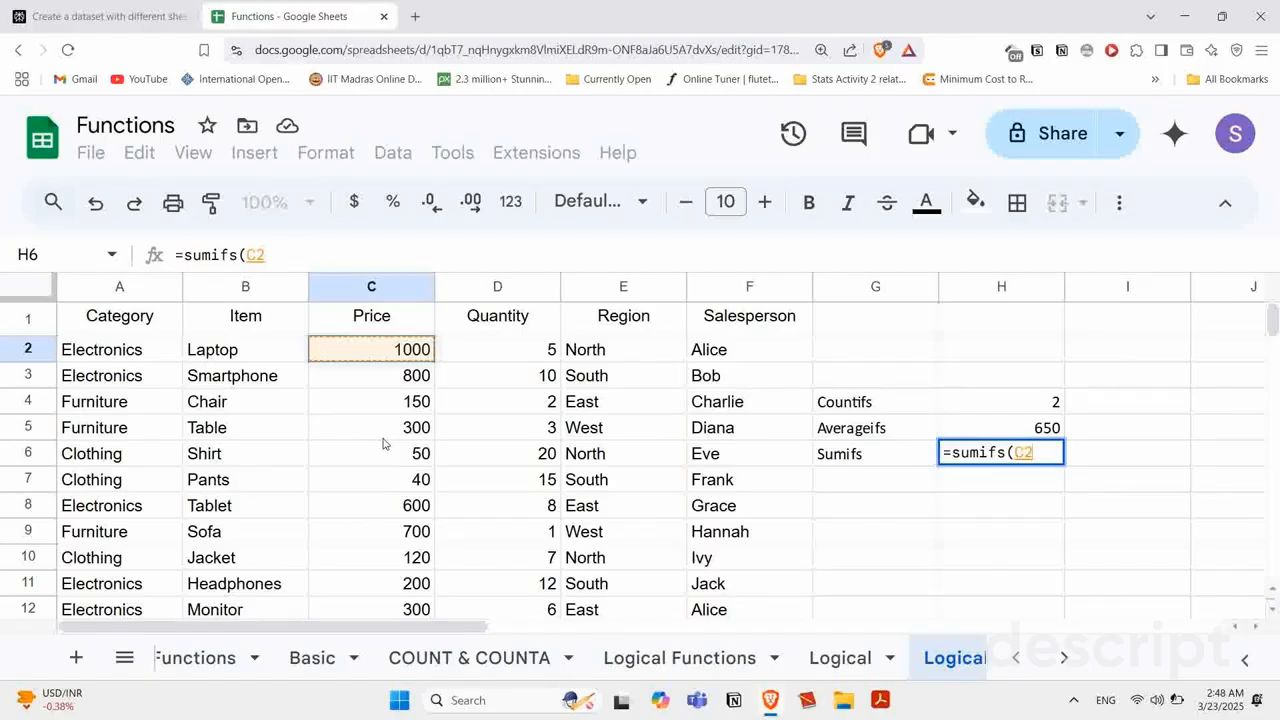
{"action": "key", "text": "ctrl+shift+Down"}
{"action": "scroll", "coordinate": [370, 400], "scroll_direction": "up", "scroll_amount": 3}
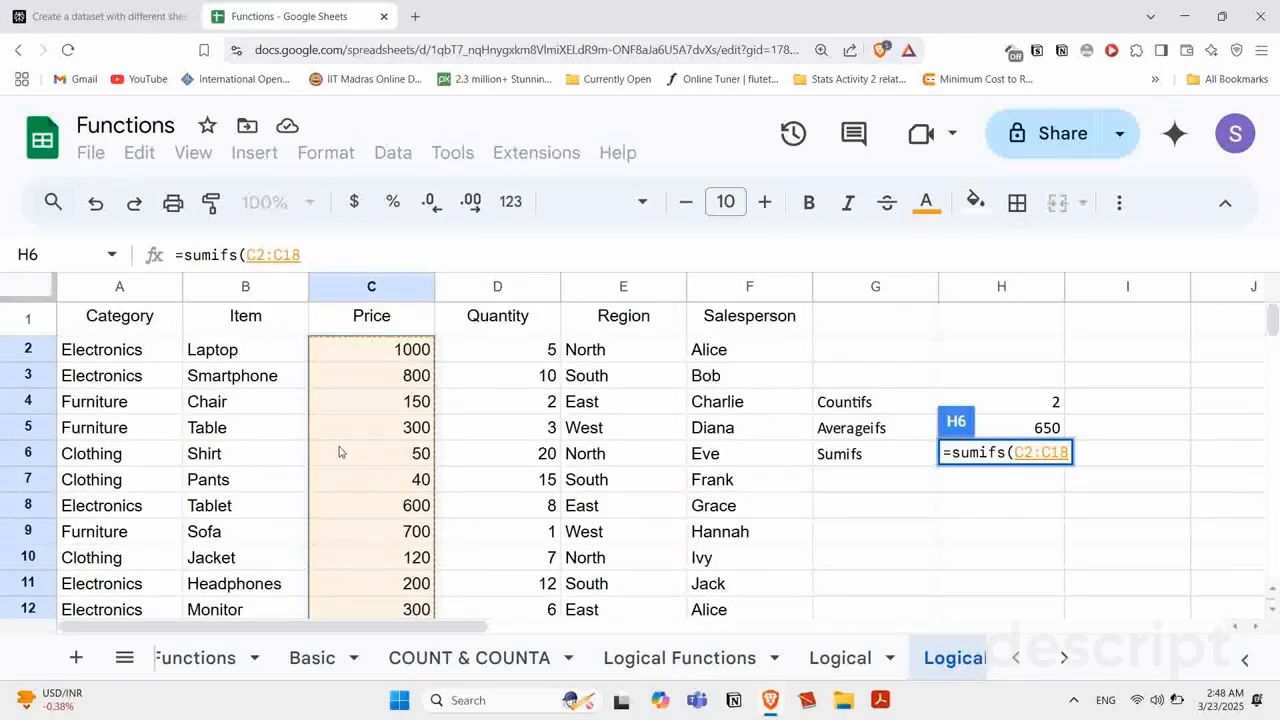
{"action": "type", "text": ","}
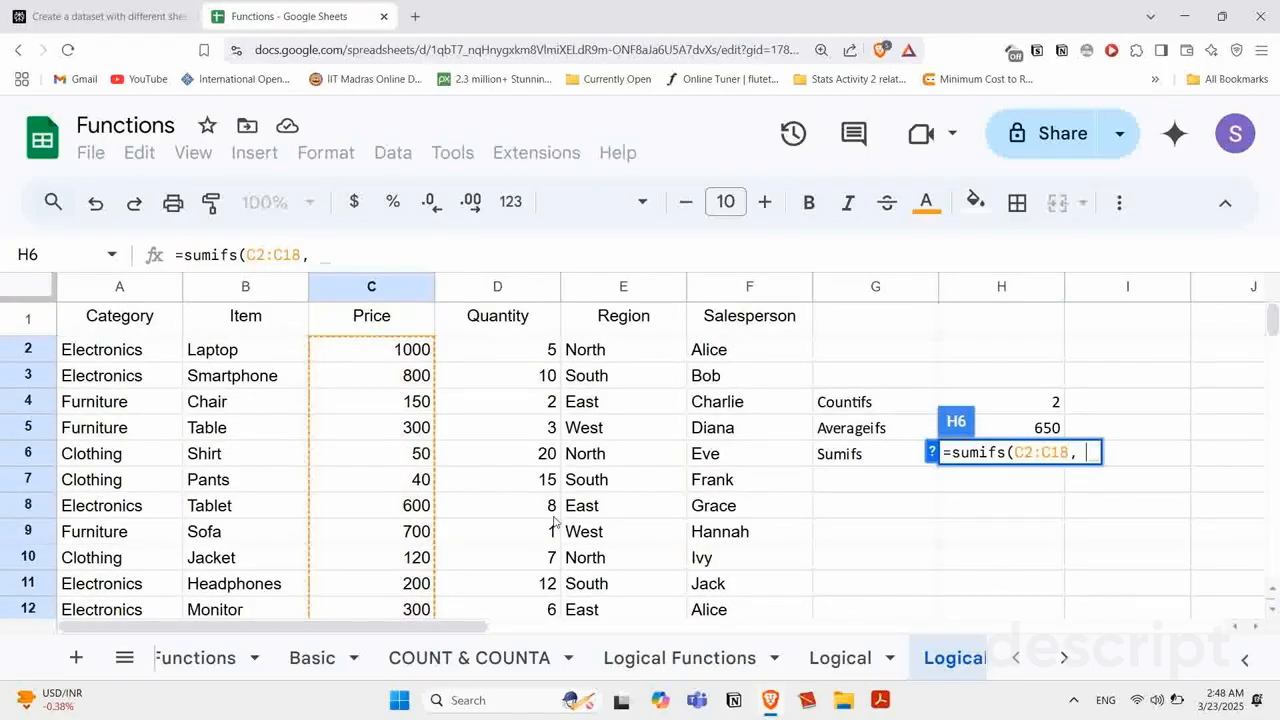
Step: Add the category range A2:A18 with the criterion "Electronics" to the SUMIFS formula
{"action": "left_click", "coordinate": [133, 352]}
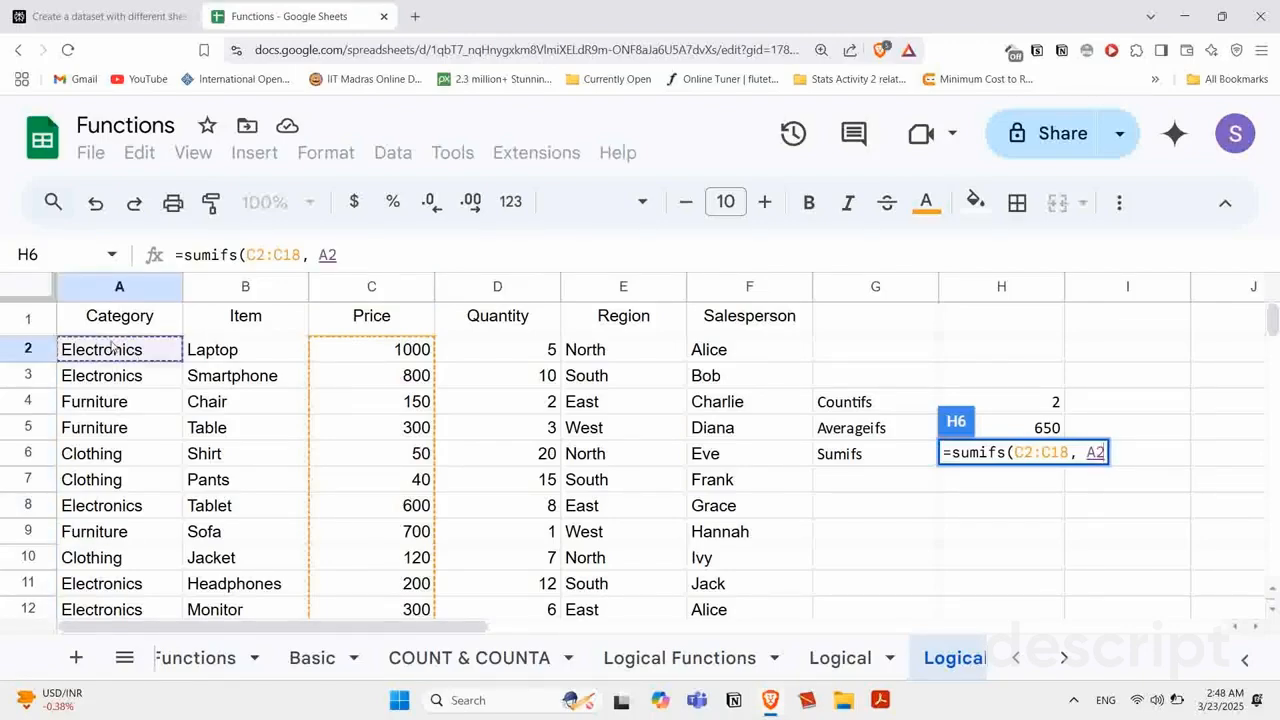
{"action": "key", "text": "ctrl+shift+Down"}
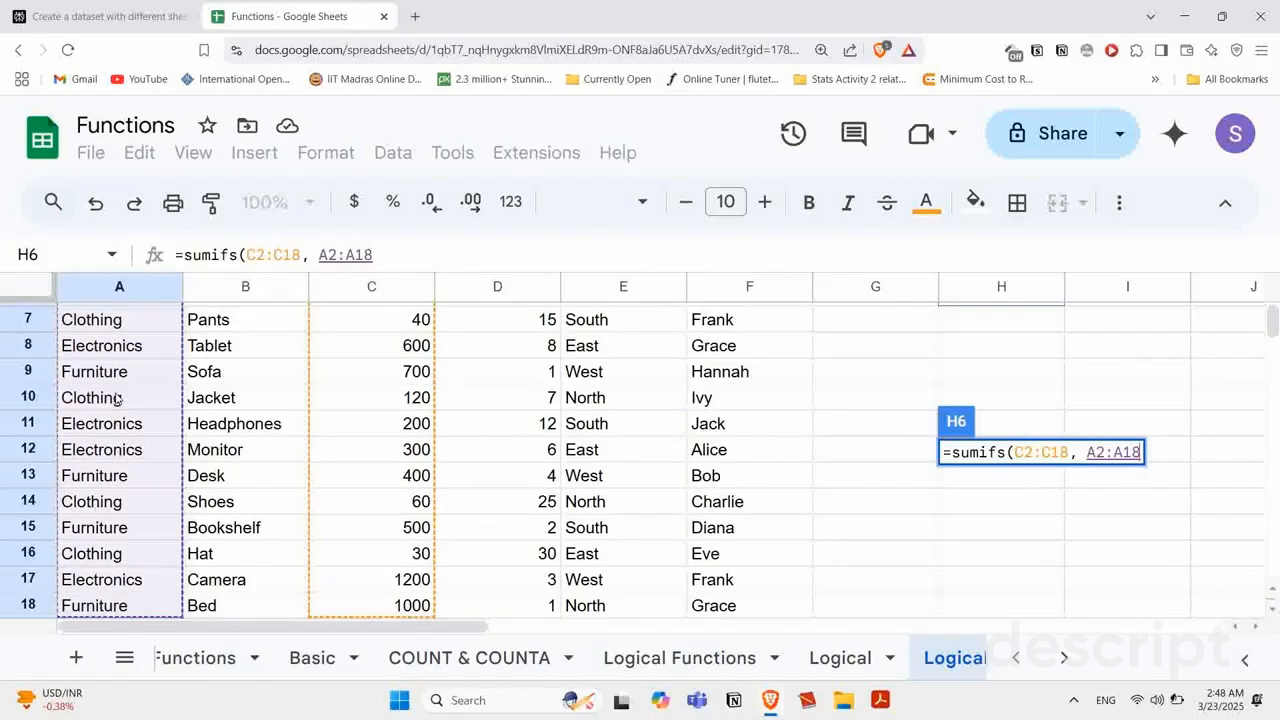
{"action": "type", "text": ", "}
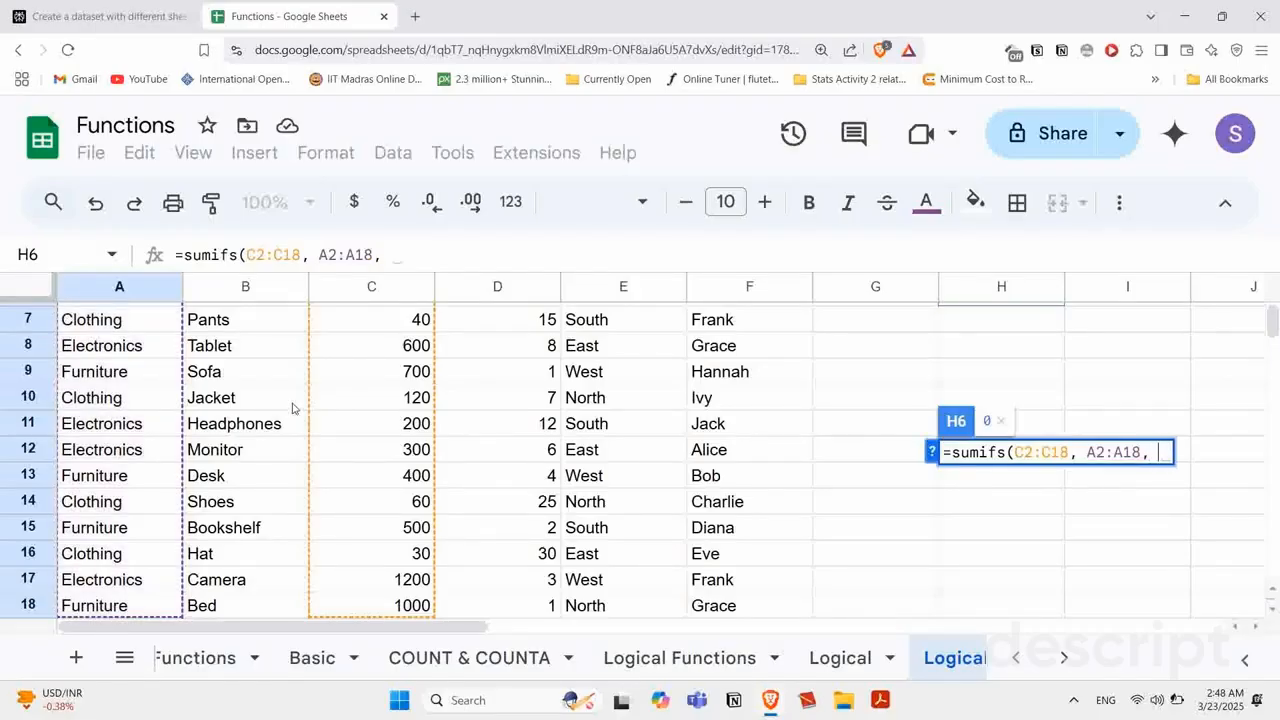
{"action": "type", "text": "\"Electro"}
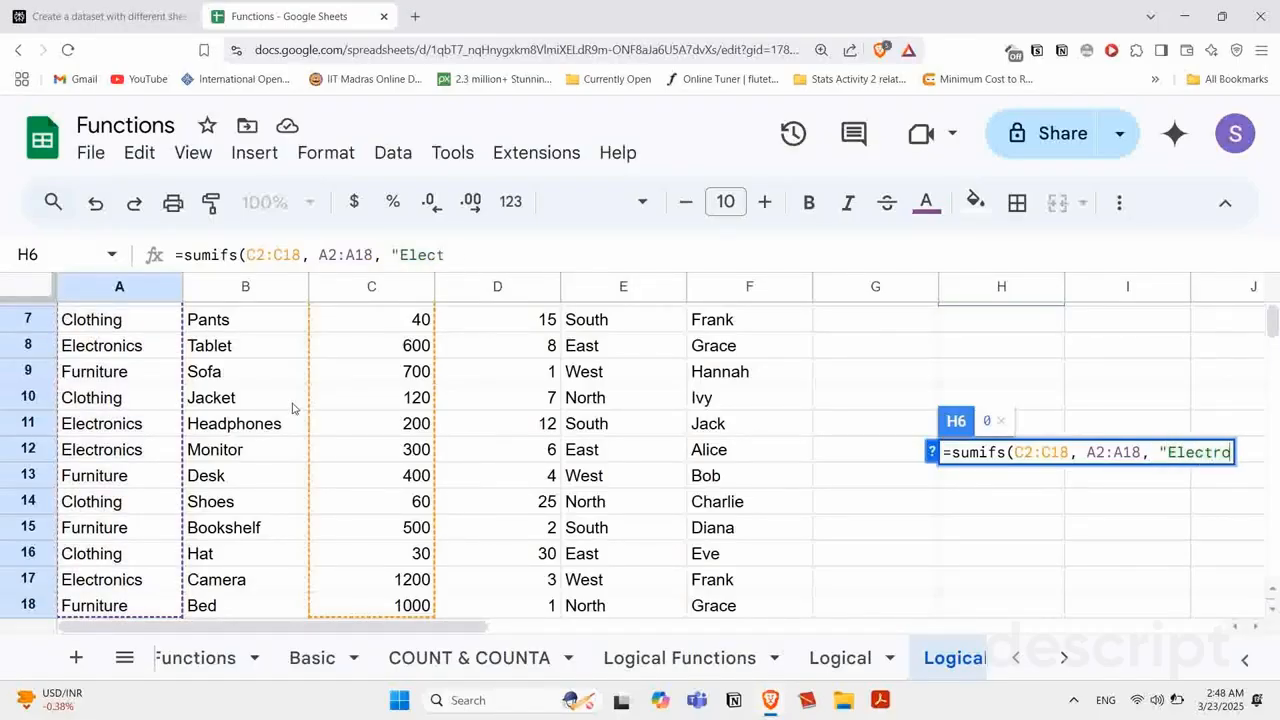
{"action": "type", "text": "nics\","}
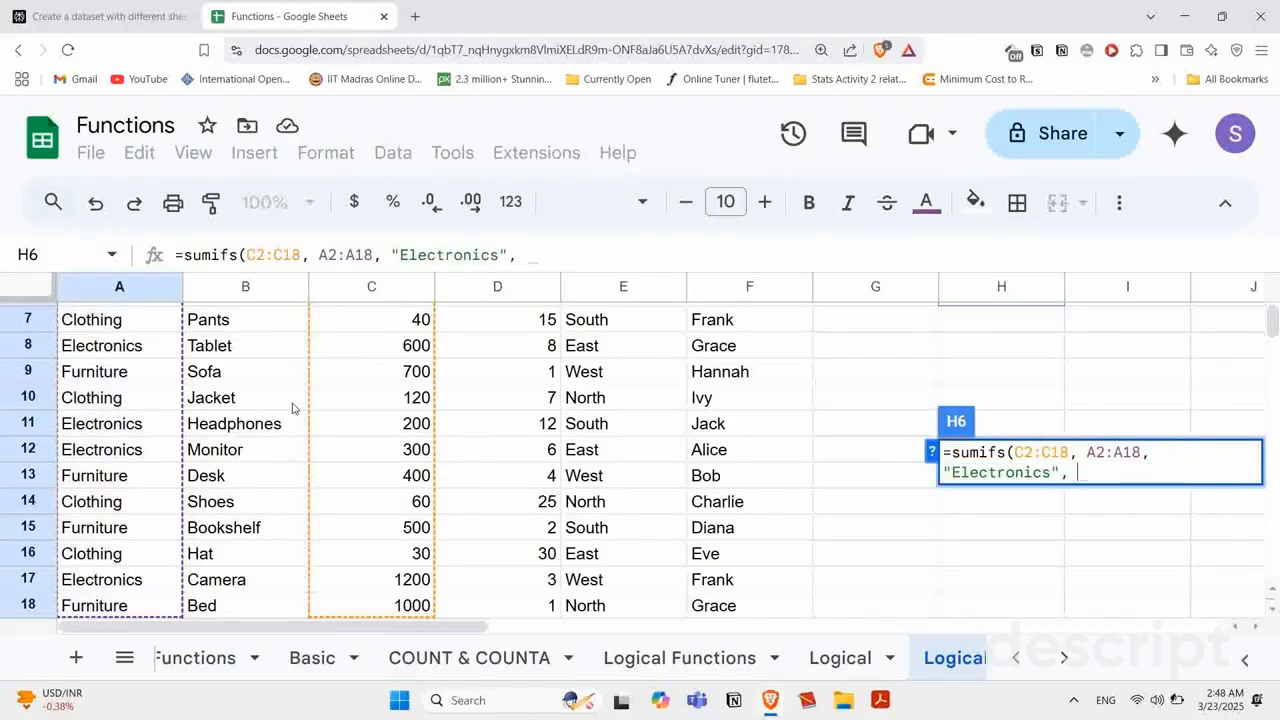
Step: Complete the SUMIFS formula in H6 with the salesperson range F2:F18 and the name from F2 as the second criterion
{"action": "scroll", "coordinate": [265, 430], "scroll_direction": "up", "scroll_amount": 2}
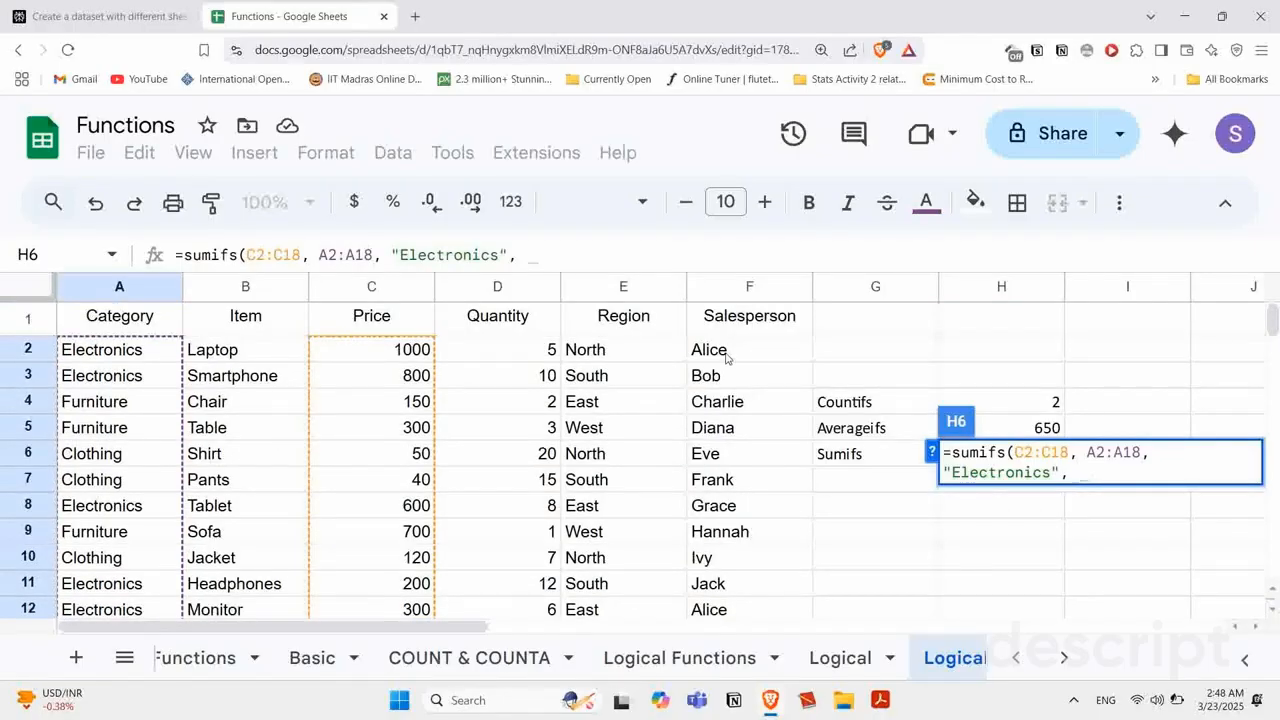
{"action": "left_click", "coordinate": [720, 355]}
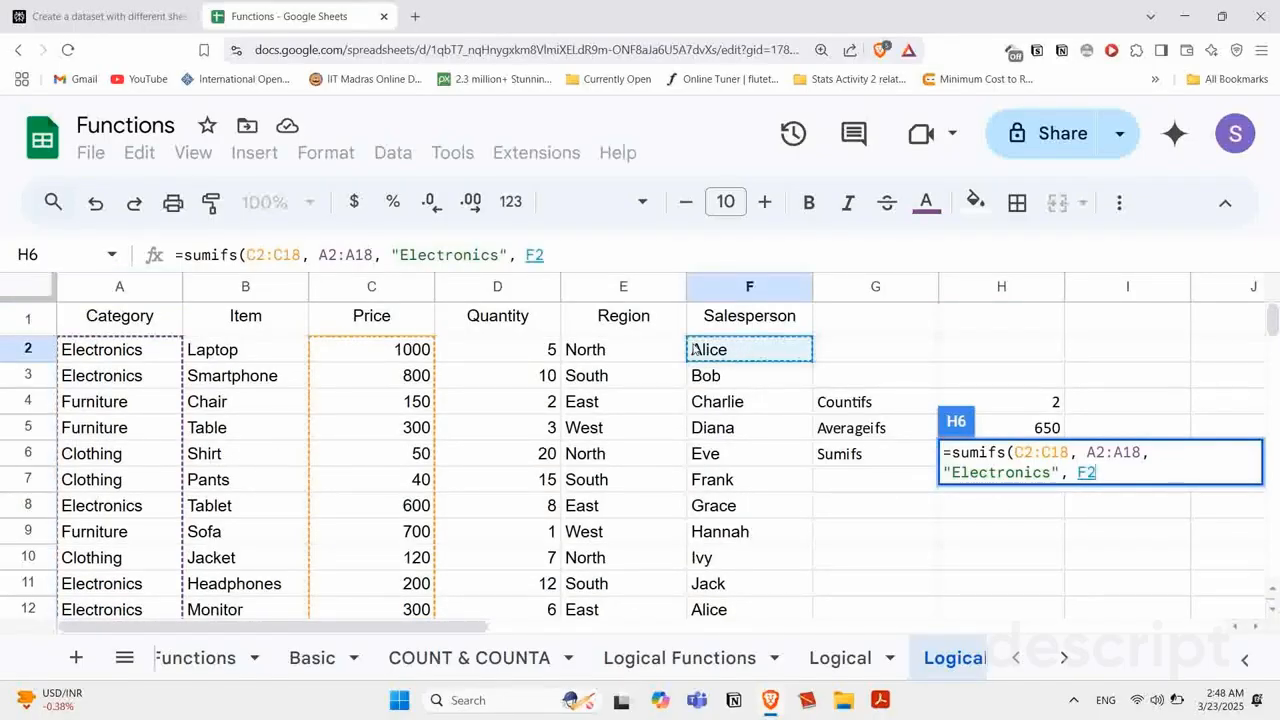
{"action": "key", "text": "ctrl+shift+Down"}
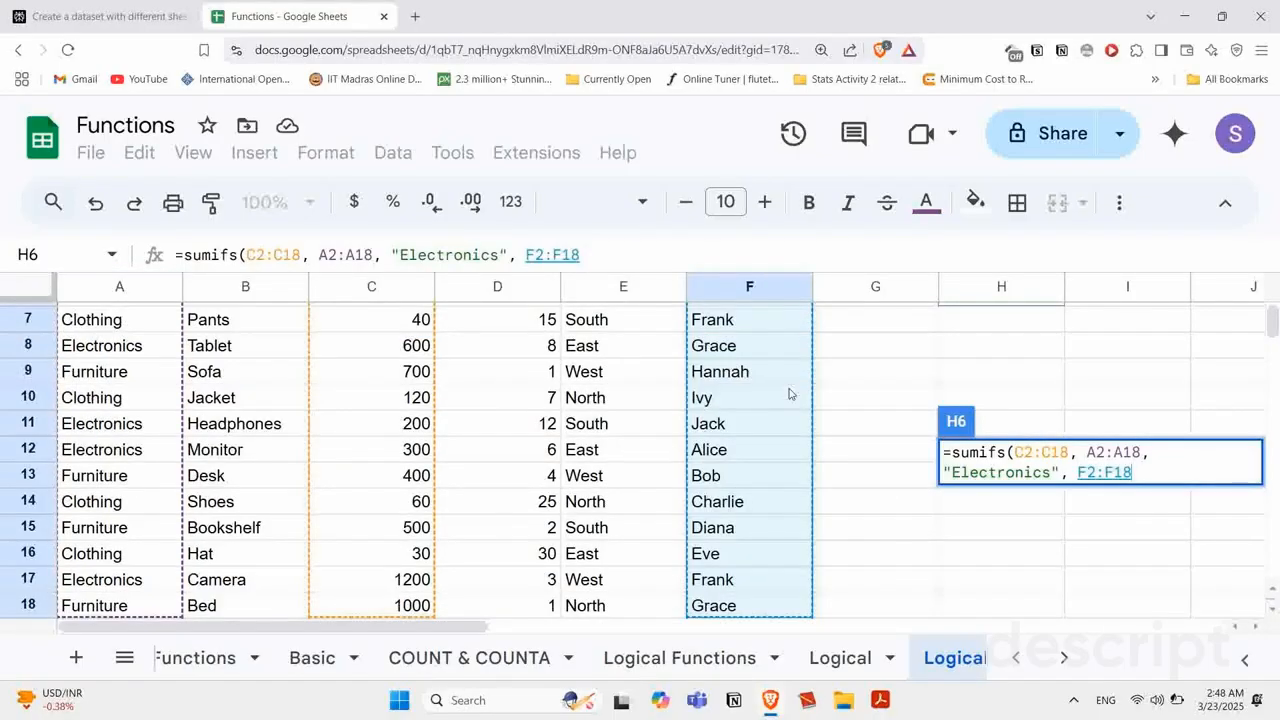
{"action": "scroll", "coordinate": [793, 395], "scroll_direction": "up", "scroll_amount": 2}
{"action": "type", "text": ", "}
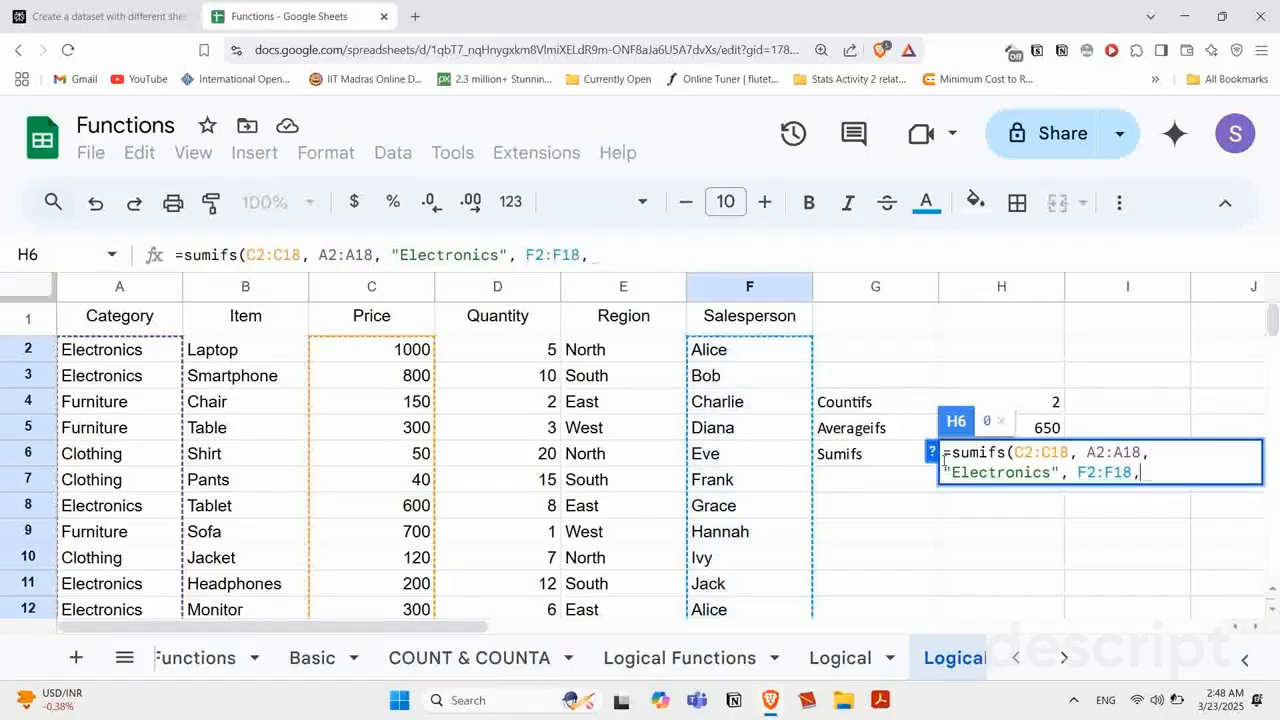
{"action": "type", "text": "\"Alic"}
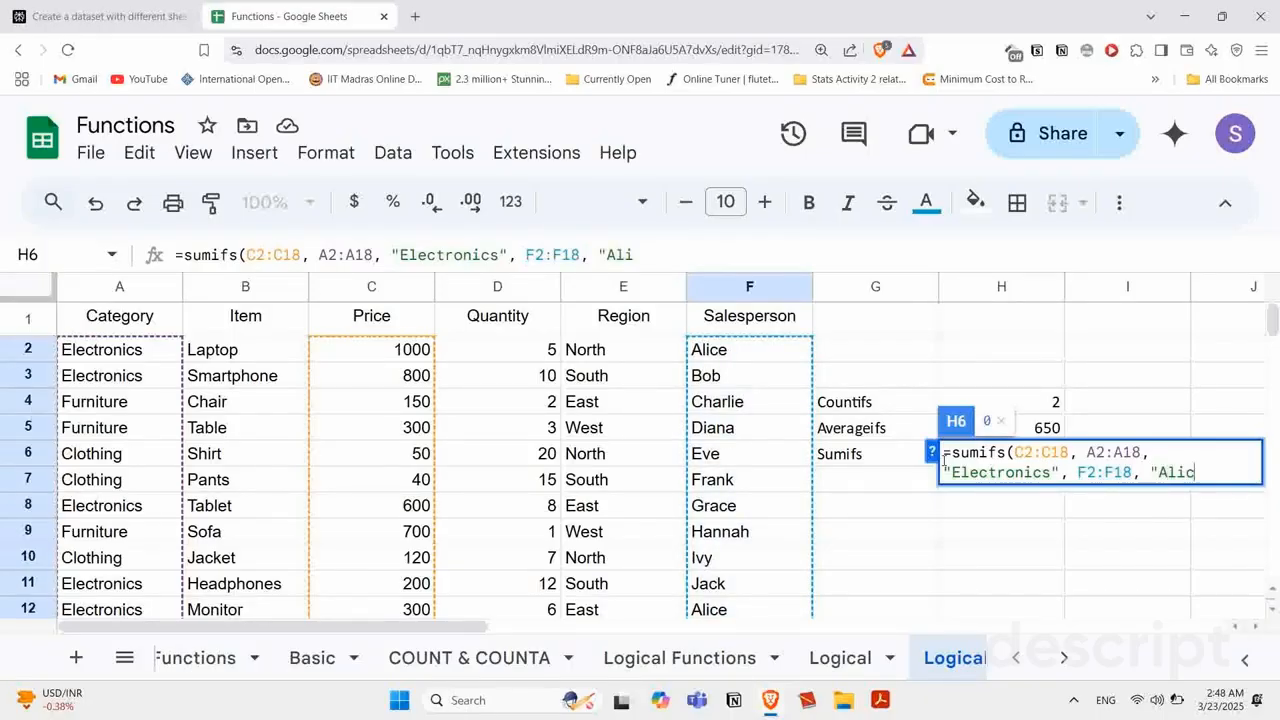
{"action": "type", "text": "e\")"}
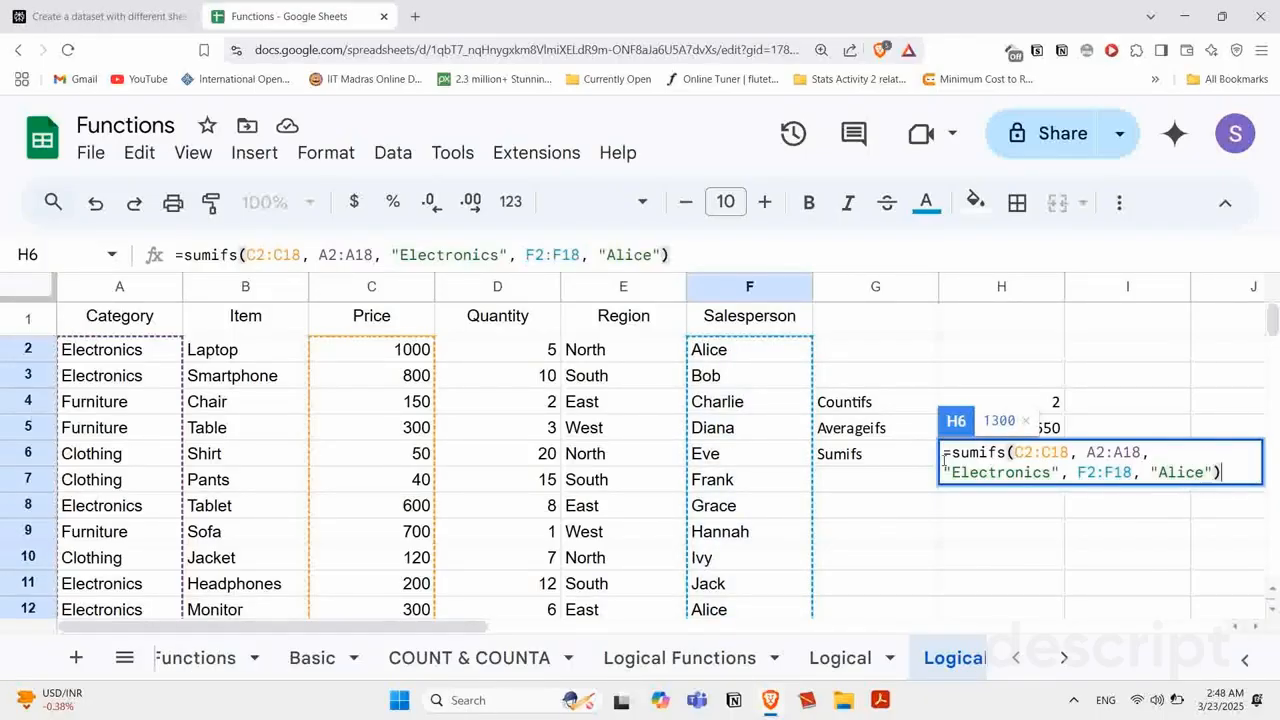
{"action": "key", "text": "Return"}
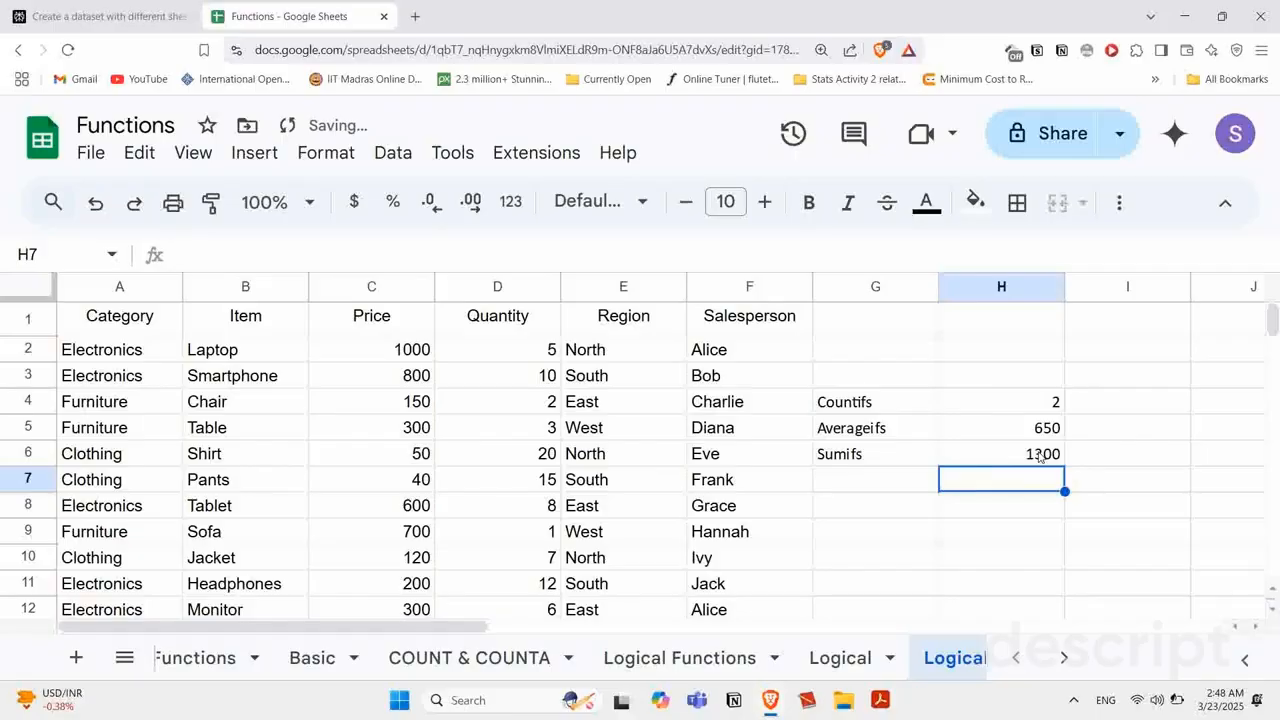
Step: Check the SUMIFS result in H6 against the matching record in row 2
{"action": "key", "text": "Up"}
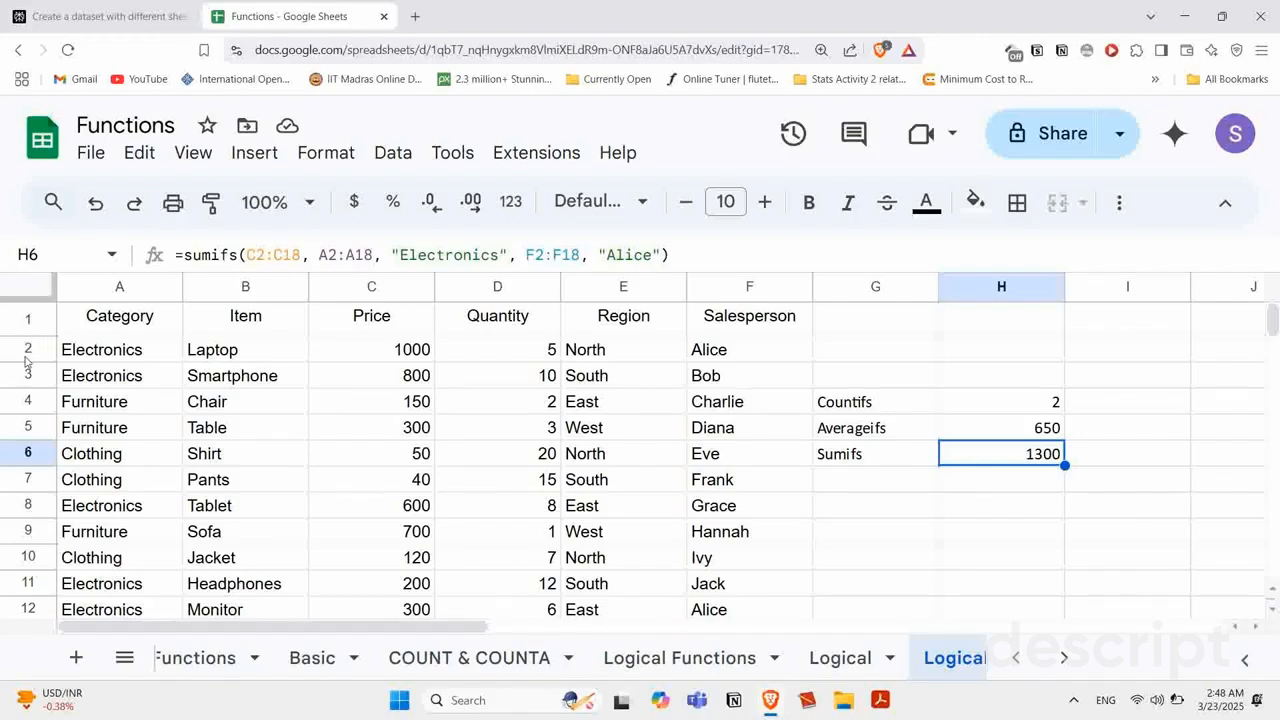
{"action": "left_click", "coordinate": [9, 349]}
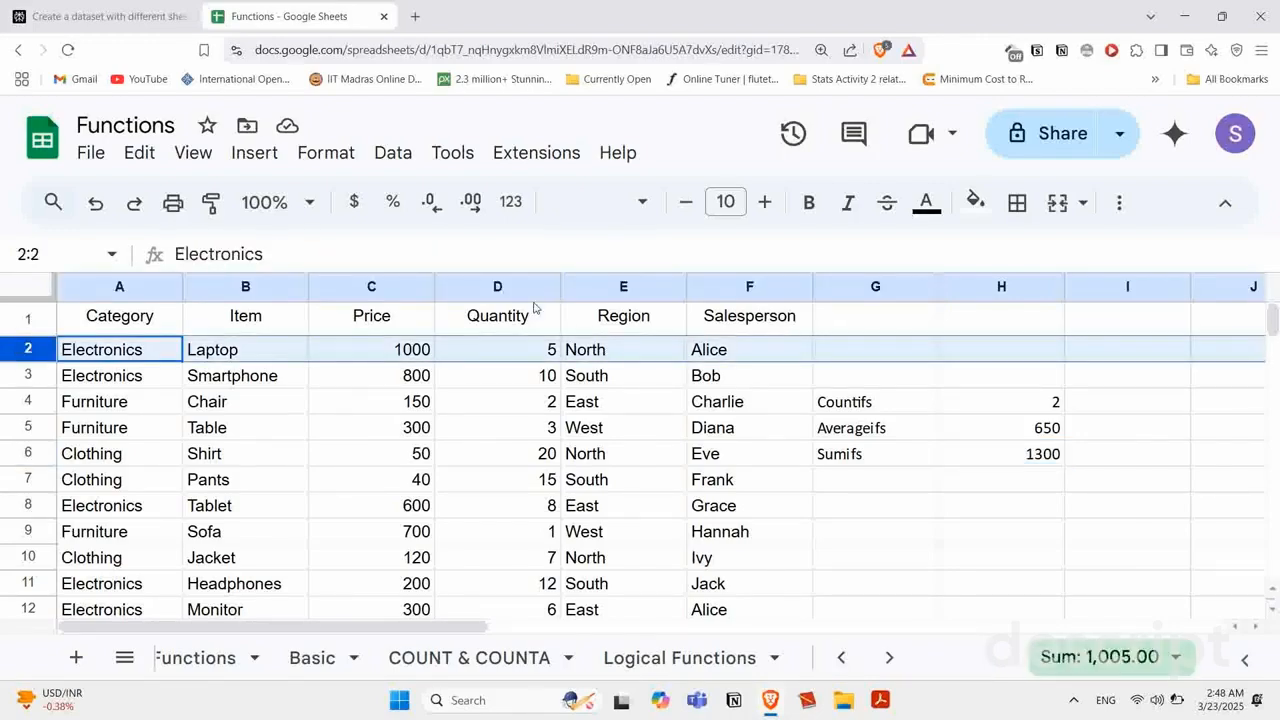